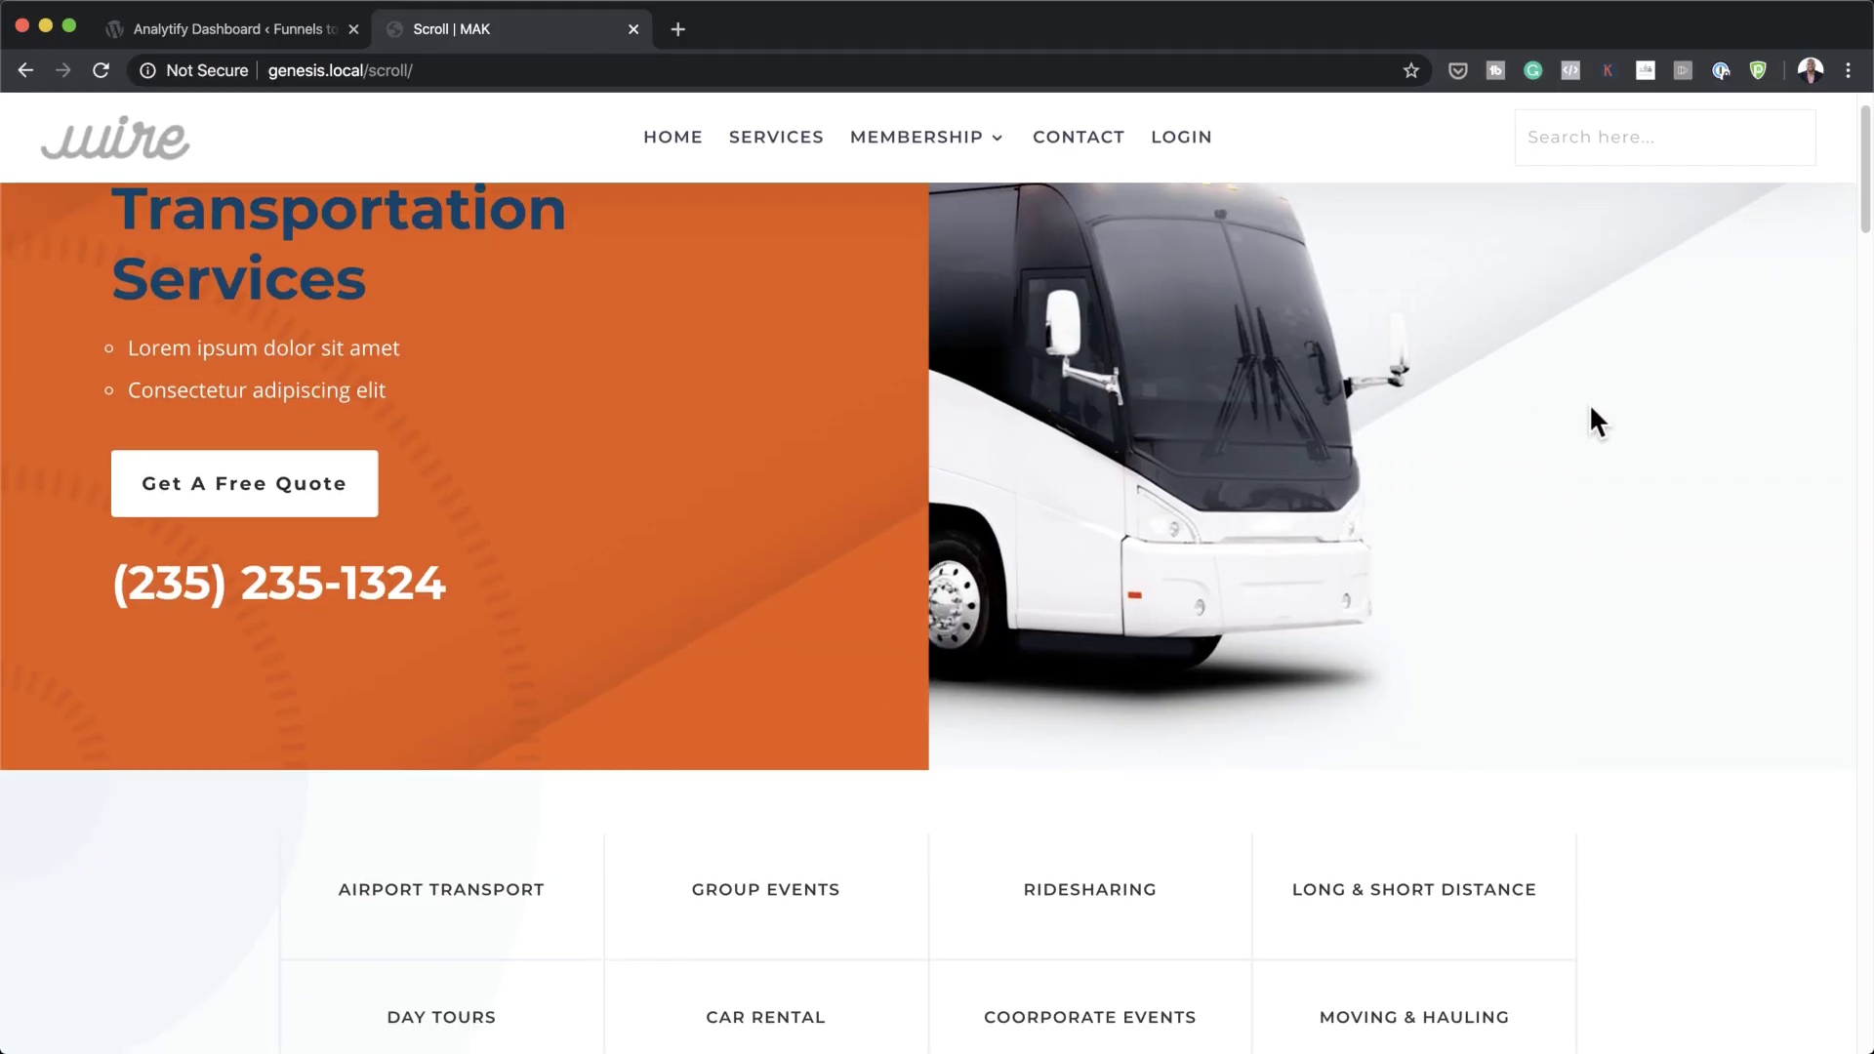
- Scroll down through the genesis.local WordPress admin Dashboard in Chrome
scroll(1589, 422, down, 1)
scroll(1591, 410, down, 5)
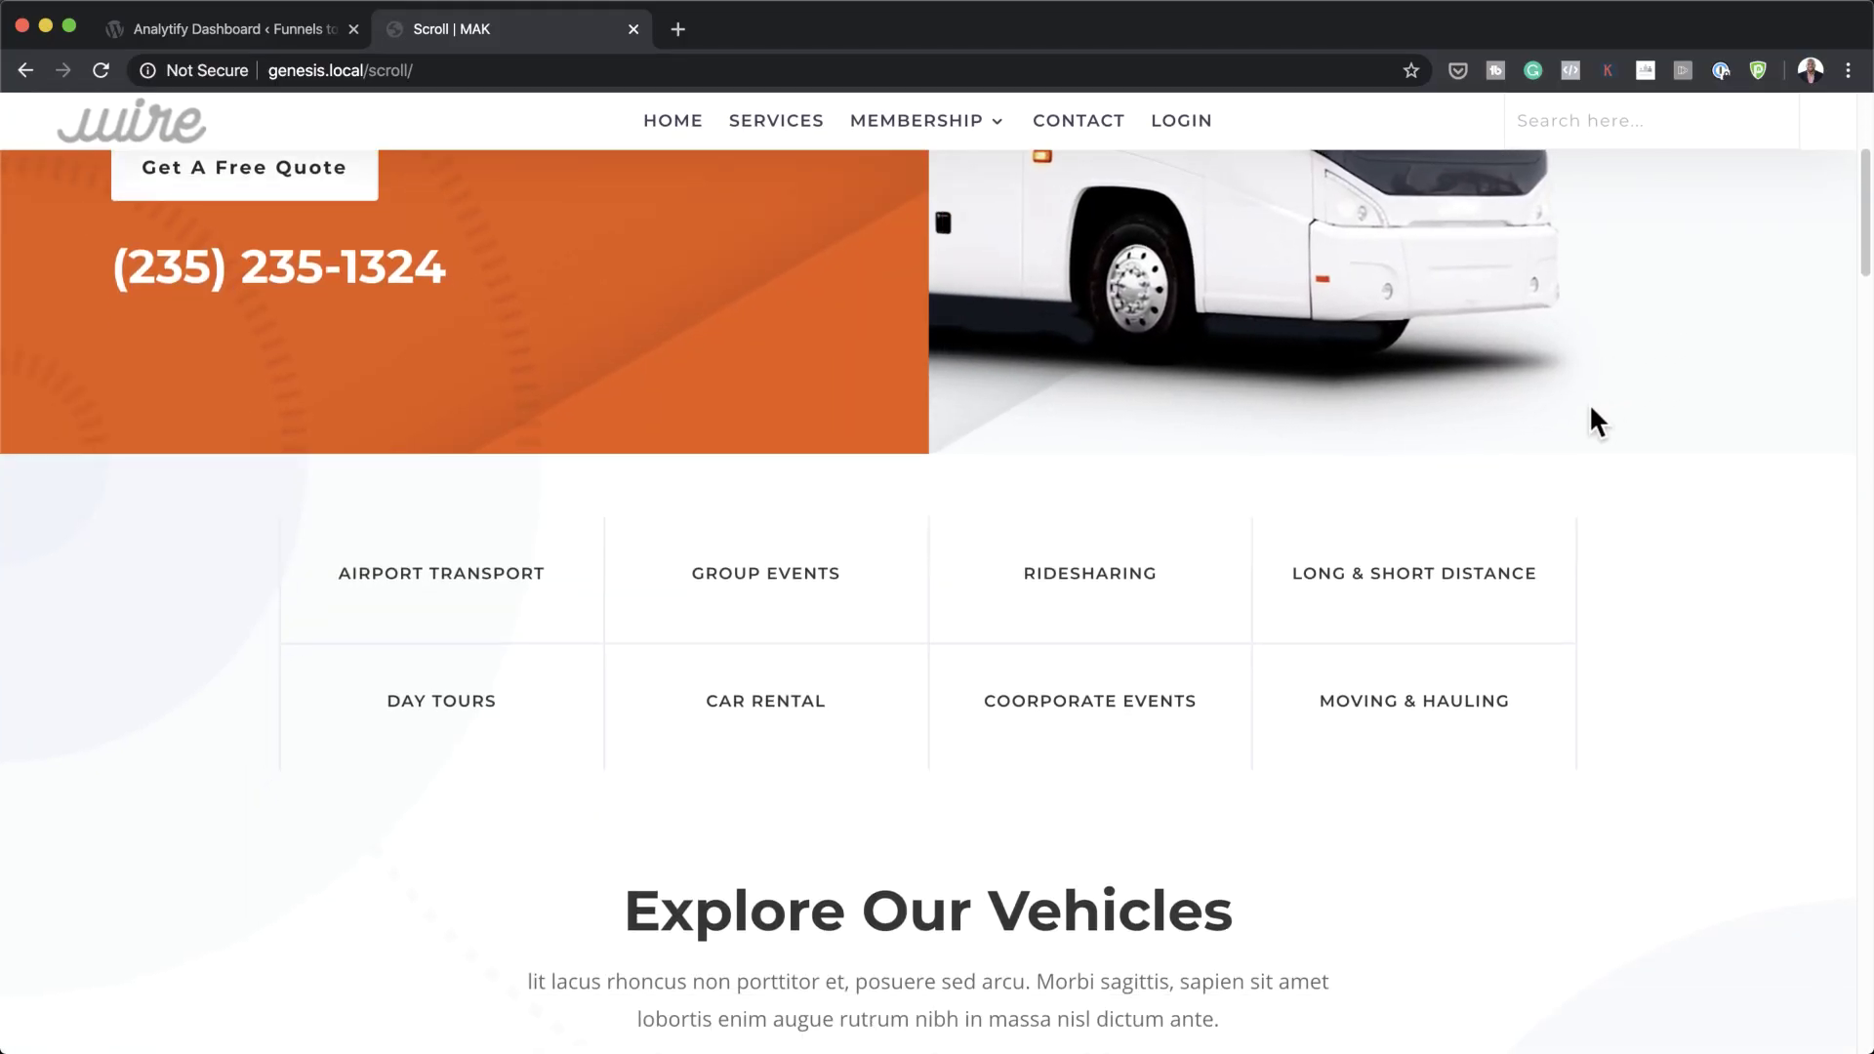
scroll(1592, 410, down, 5)
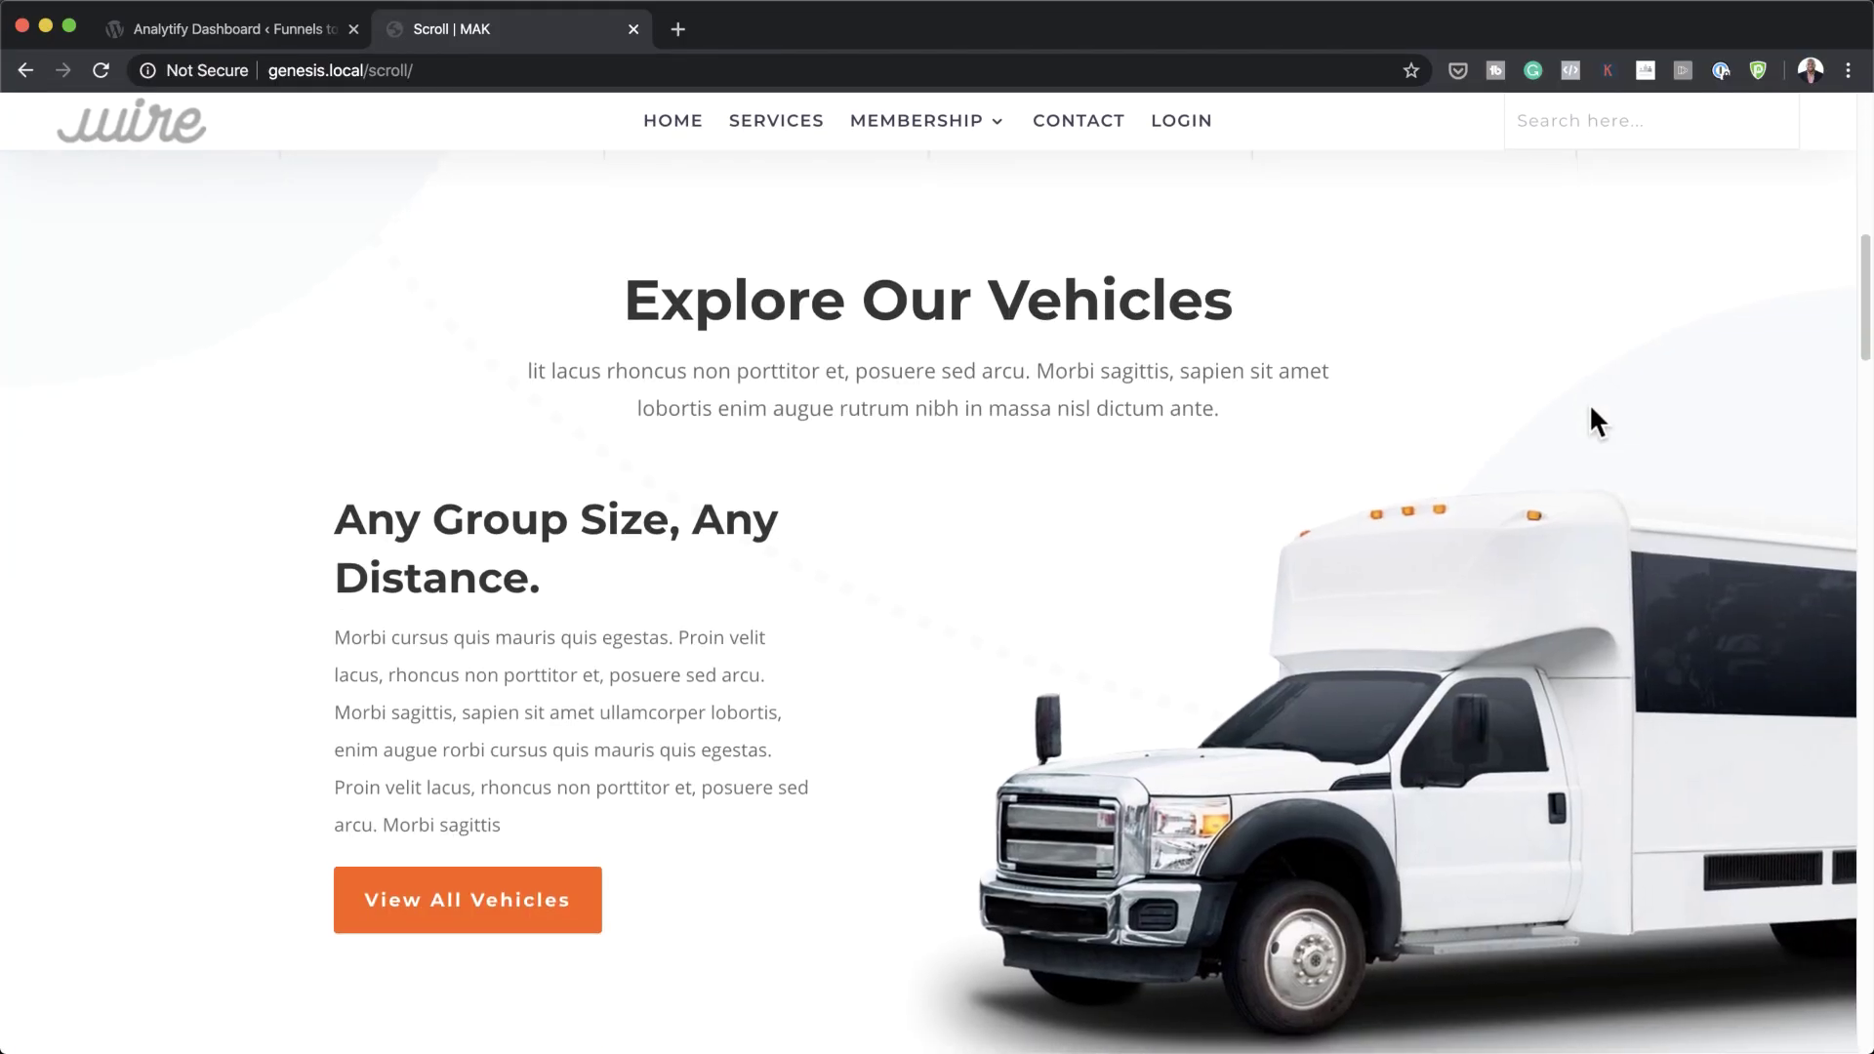
scroll(1590, 408, down, 6)
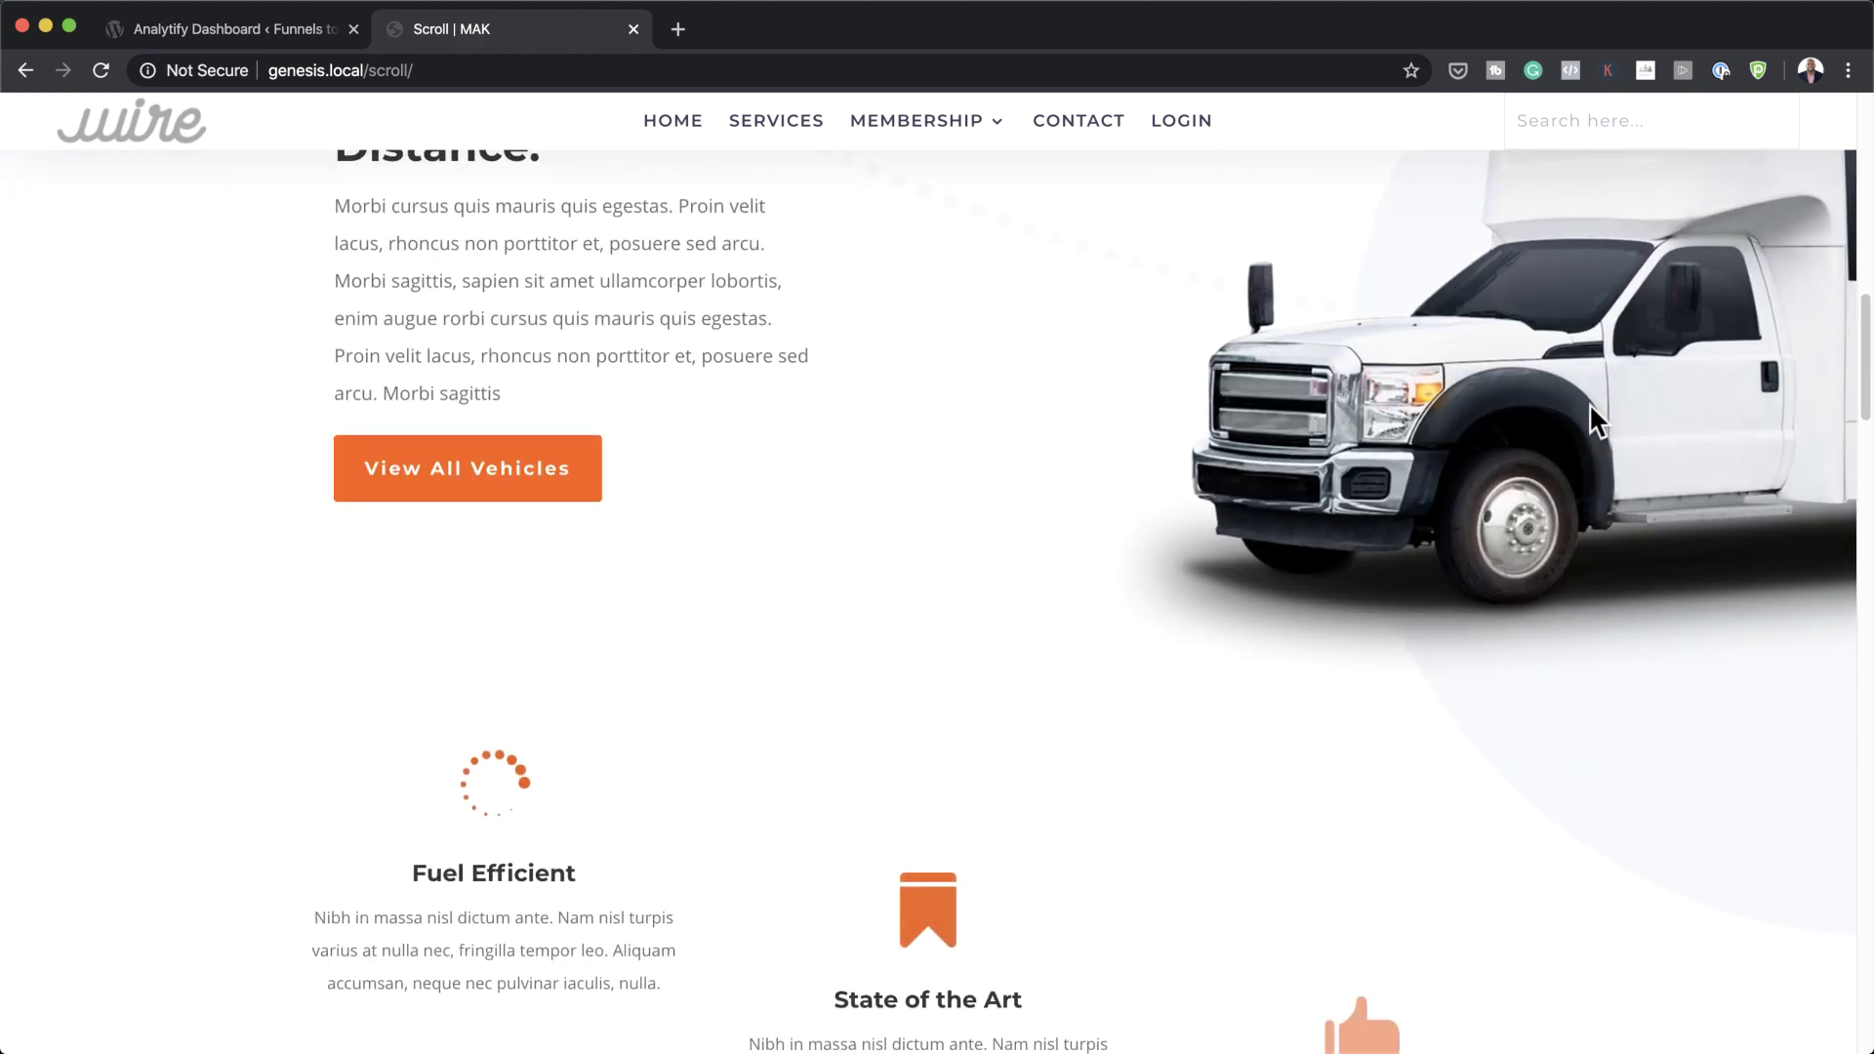
scroll(1591, 406, down, 10)
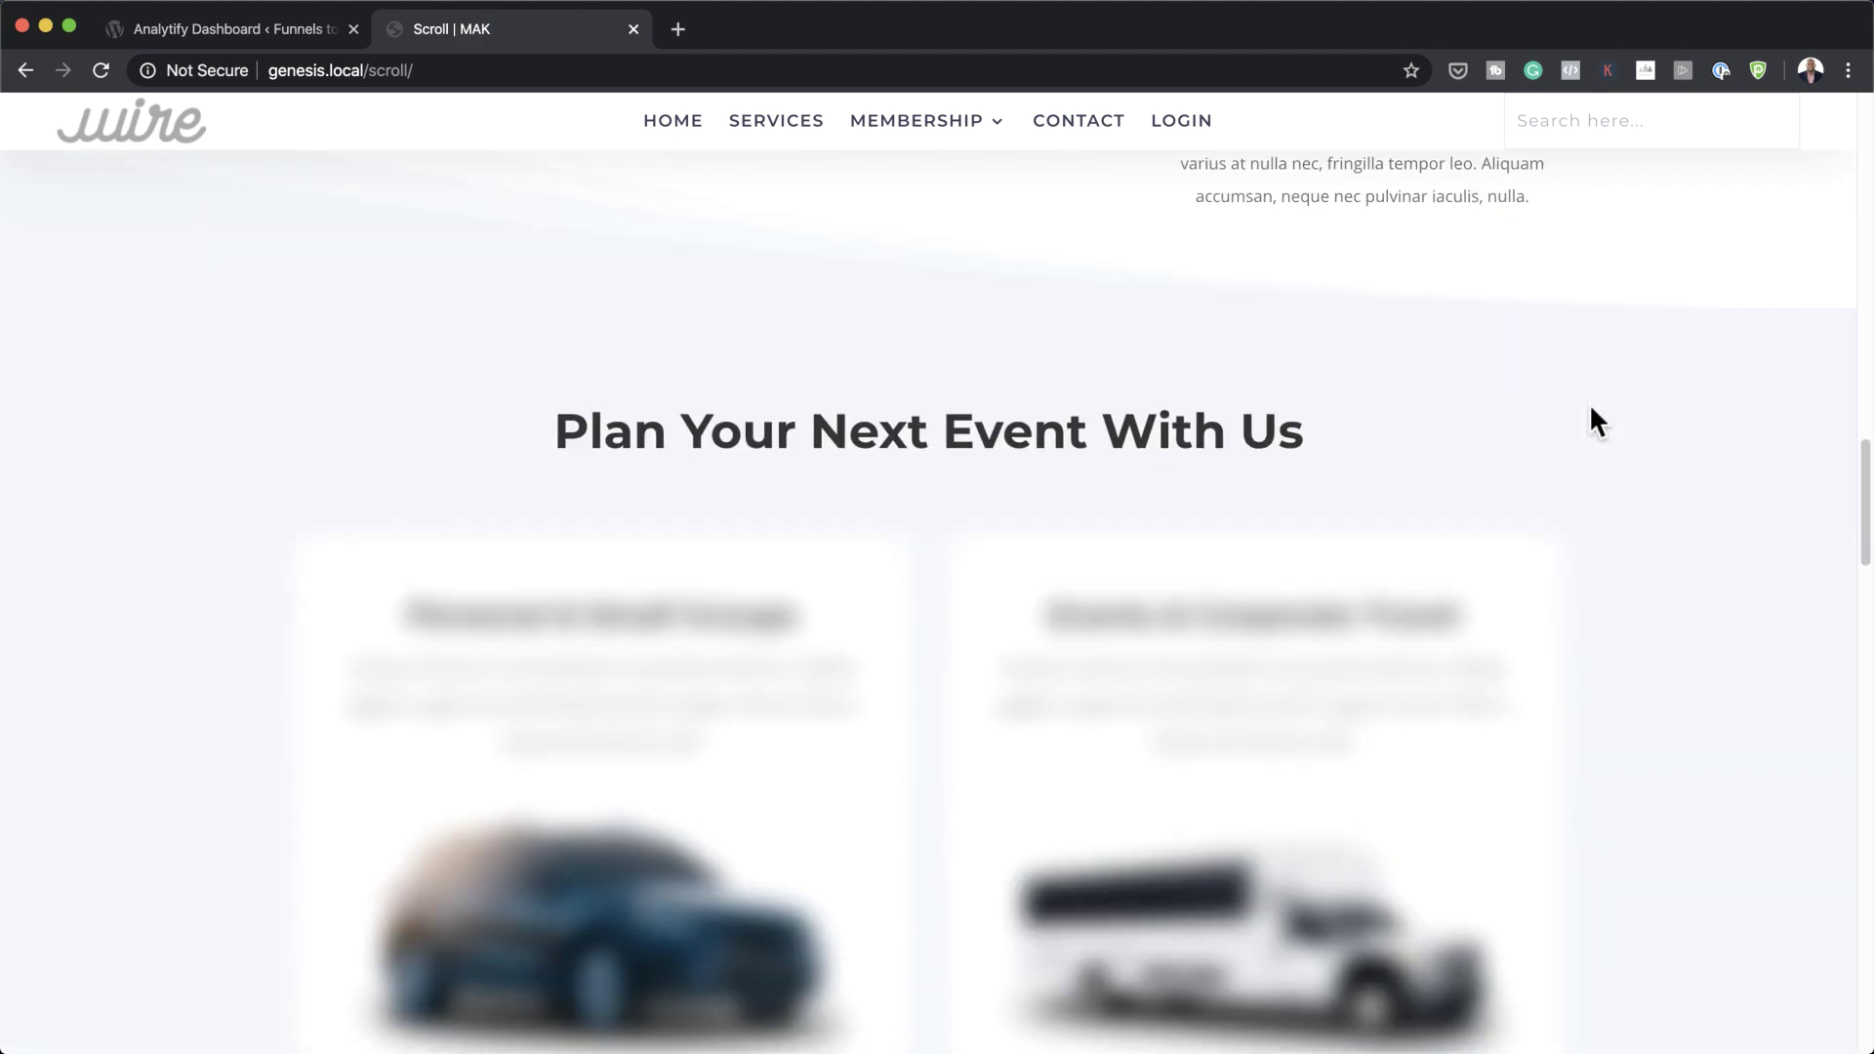
scroll(1592, 409, down, 8)
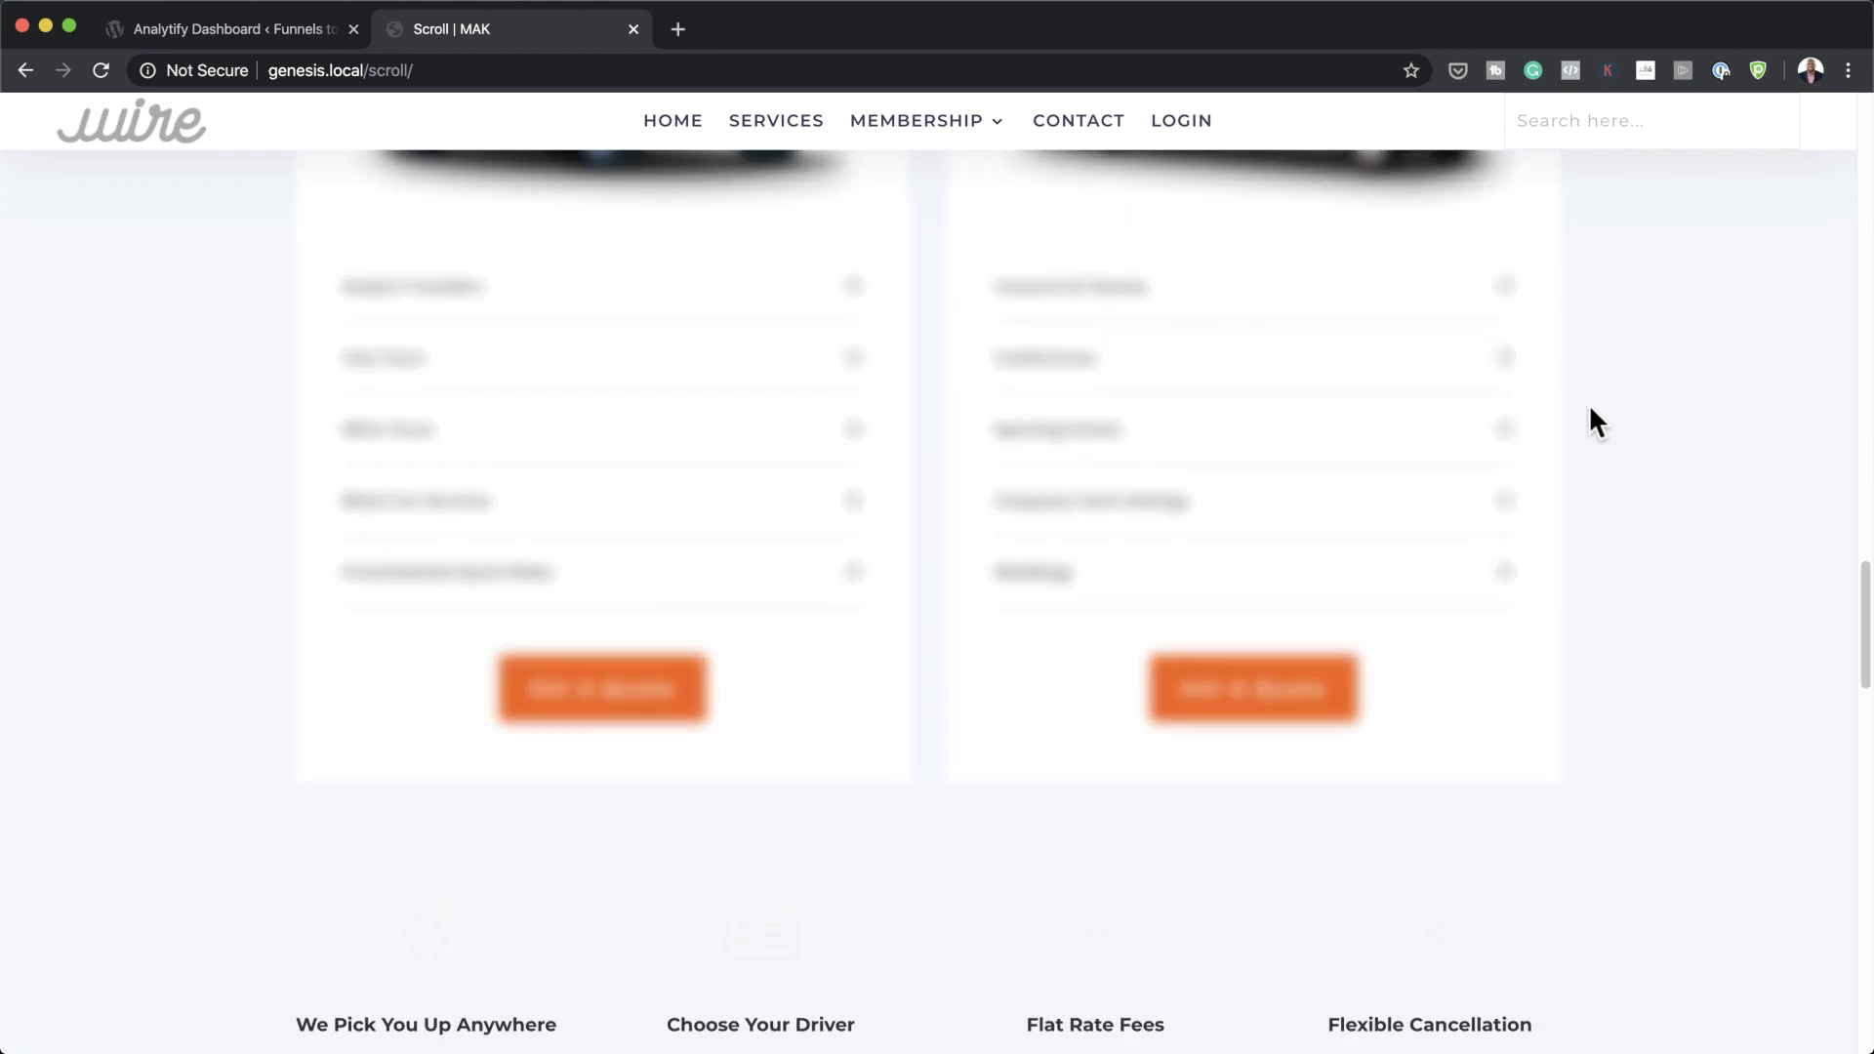
scroll(1590, 409, down, 10)
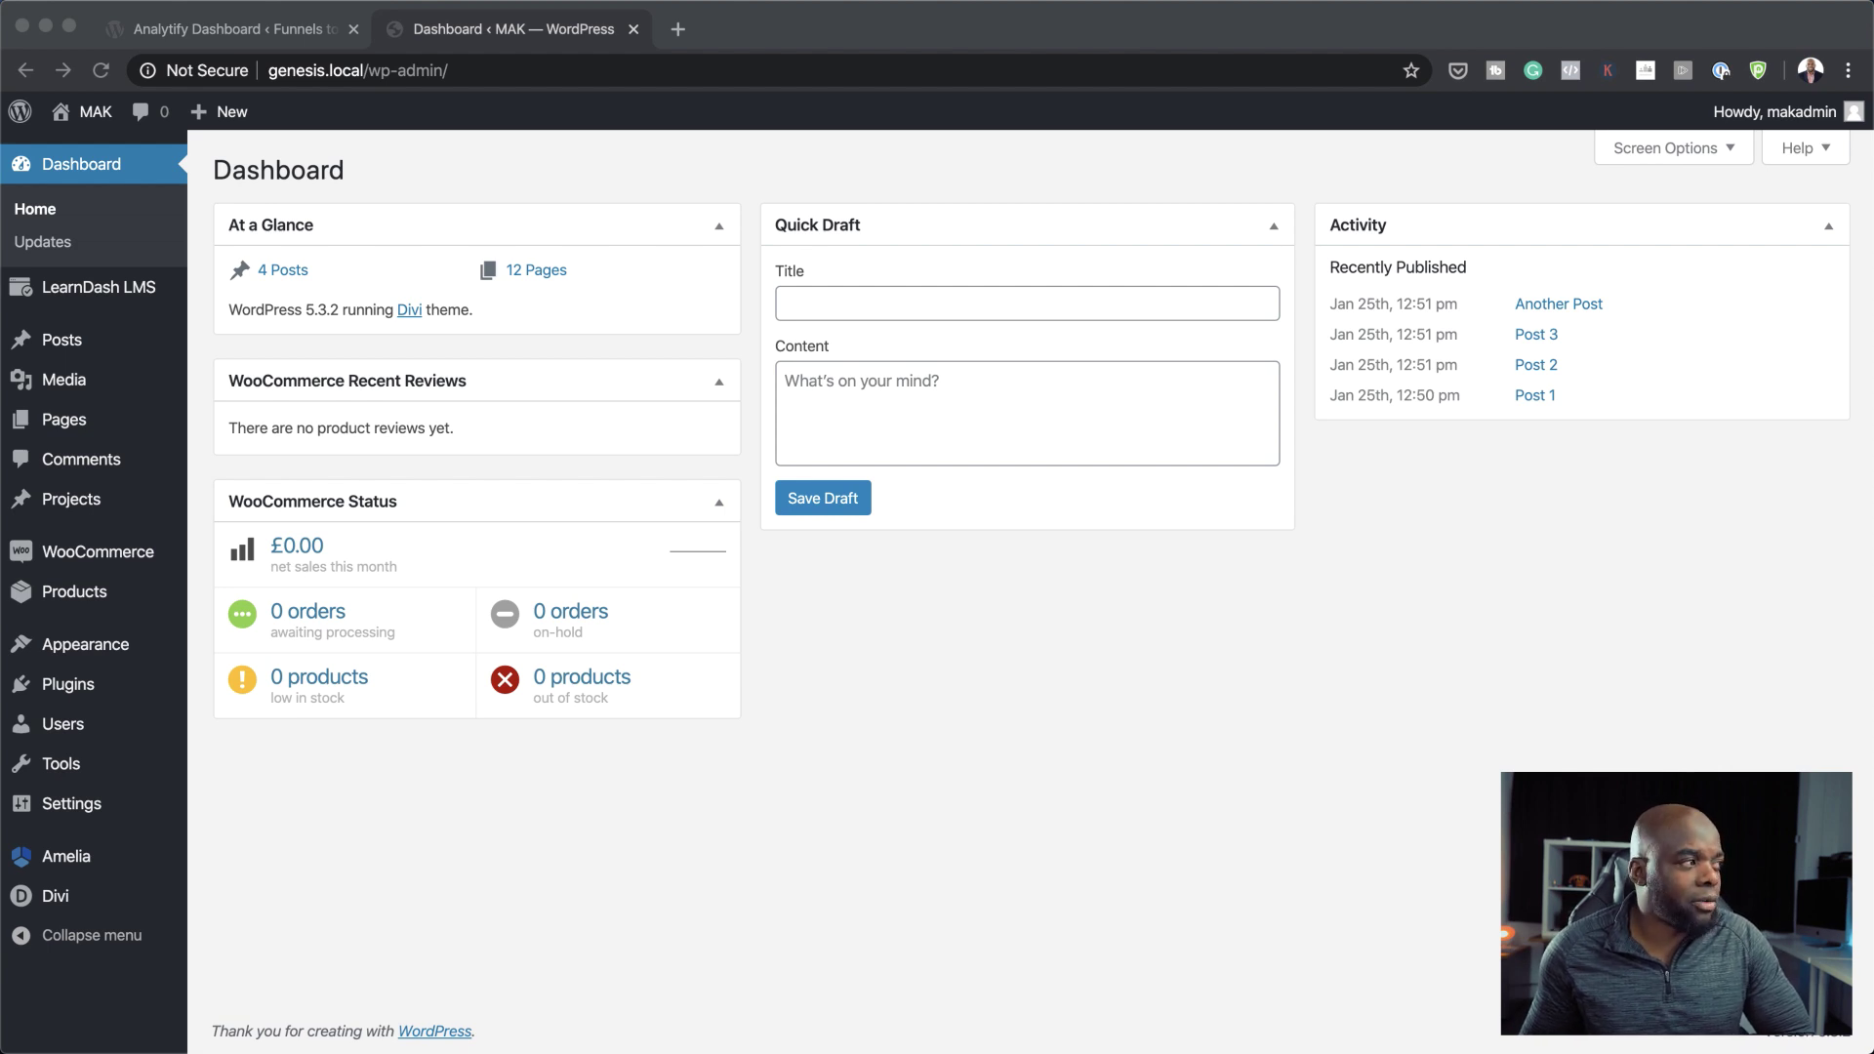
- Check the Updates page: WordPress 5.3.2 current, all plugins and themes up to date
click(64, 248)
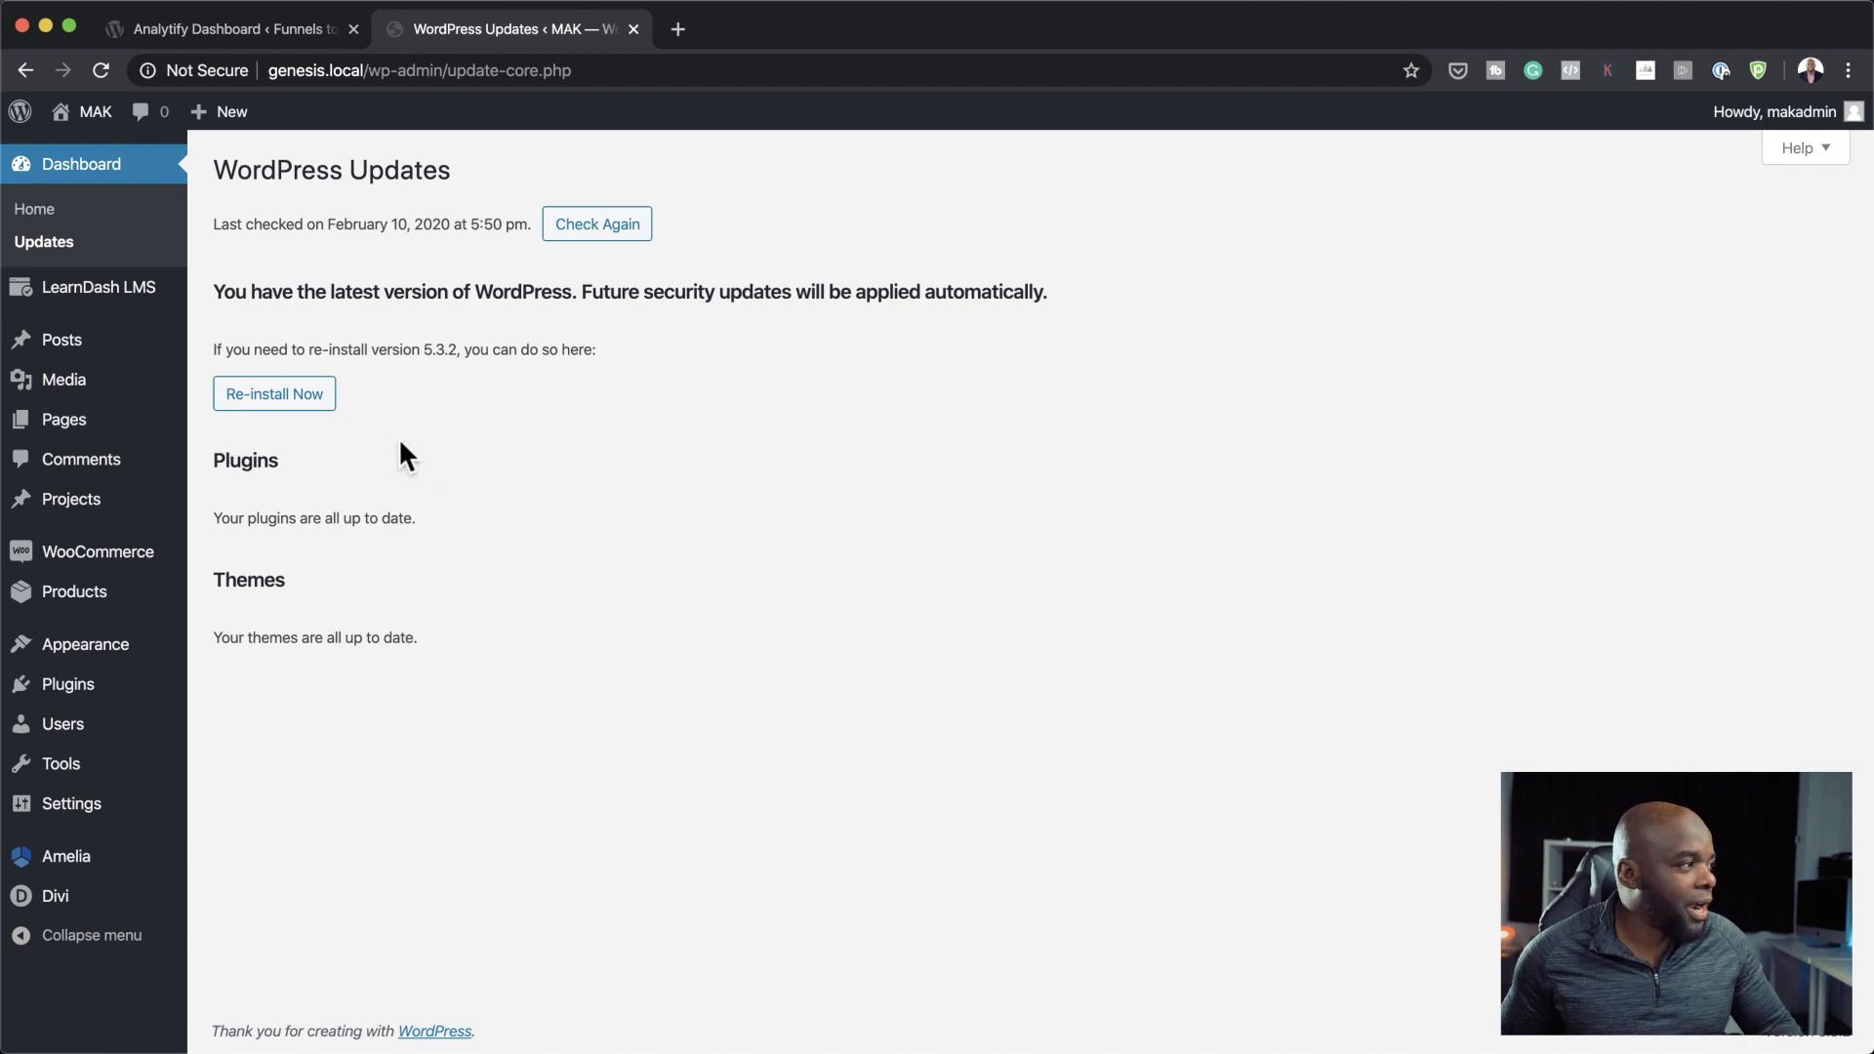
mouse_move(35, 428)
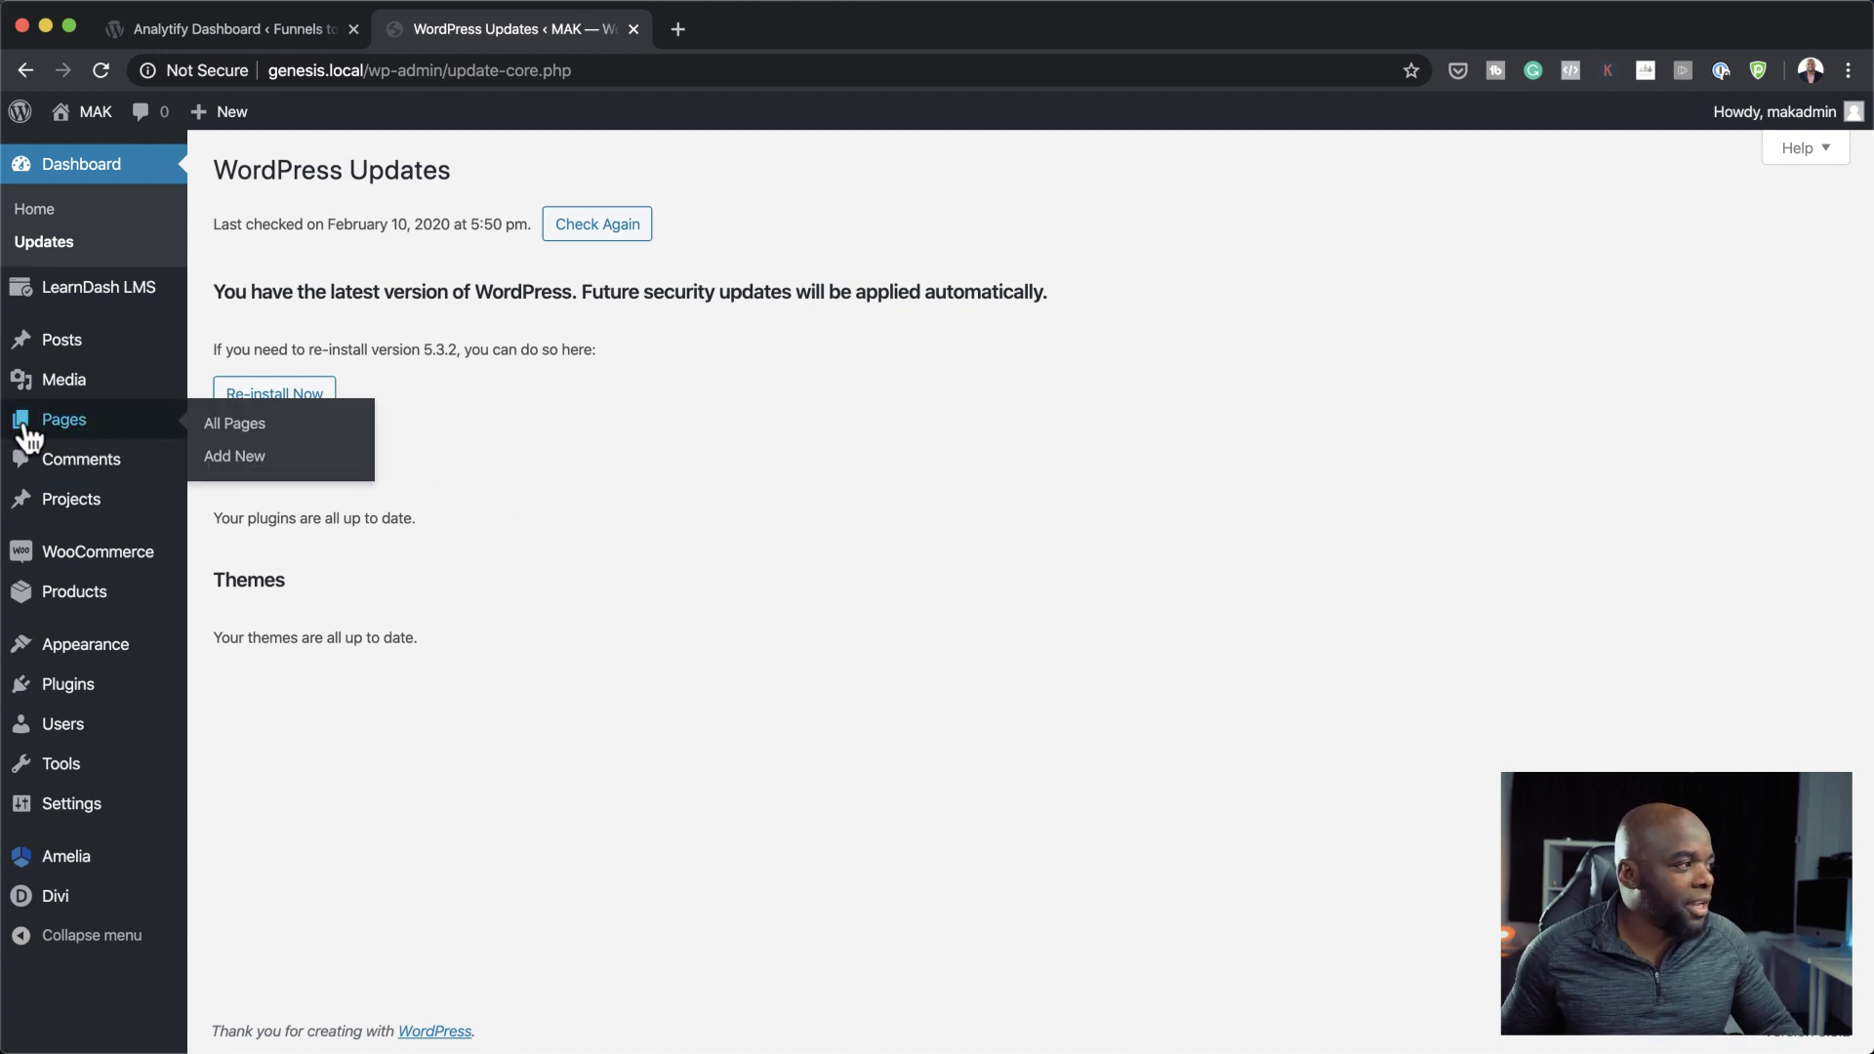
- Create a new page titled 'Scroll' and launch the Divi Builder on it
click(231, 461)
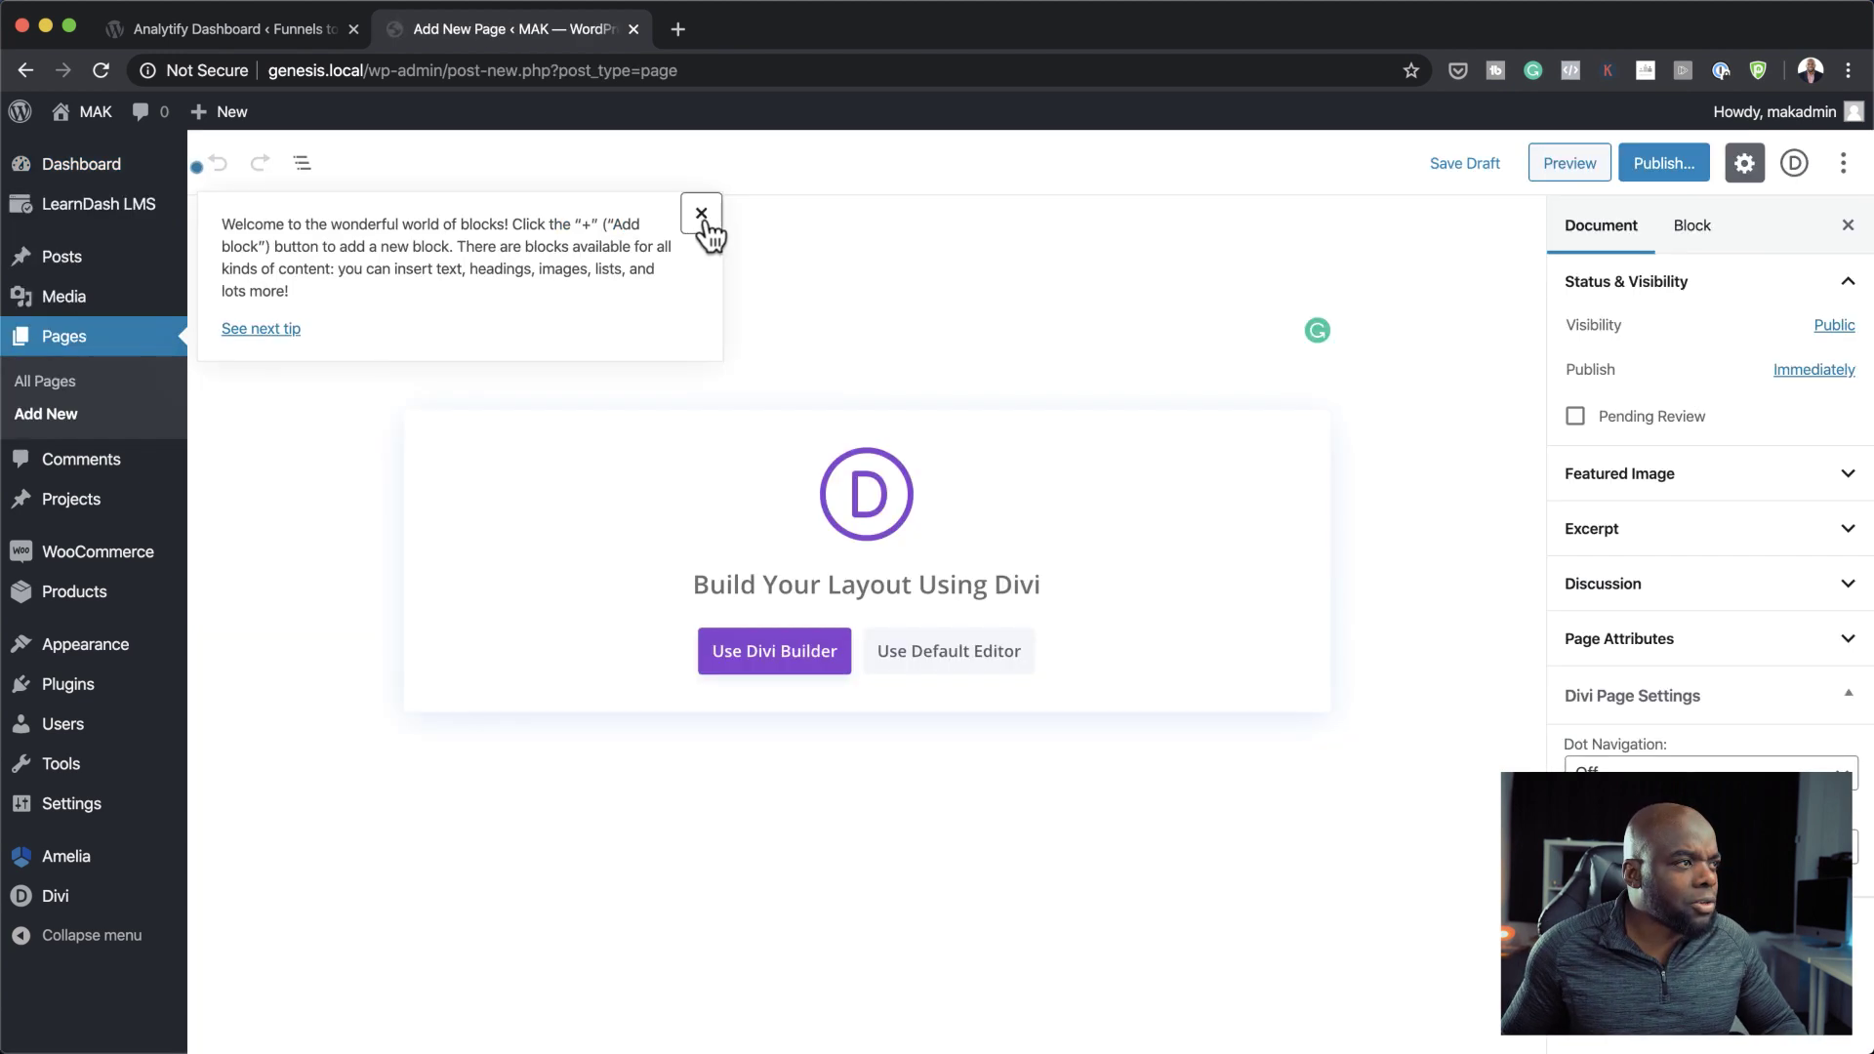
click(702, 214)
text(Scroll)
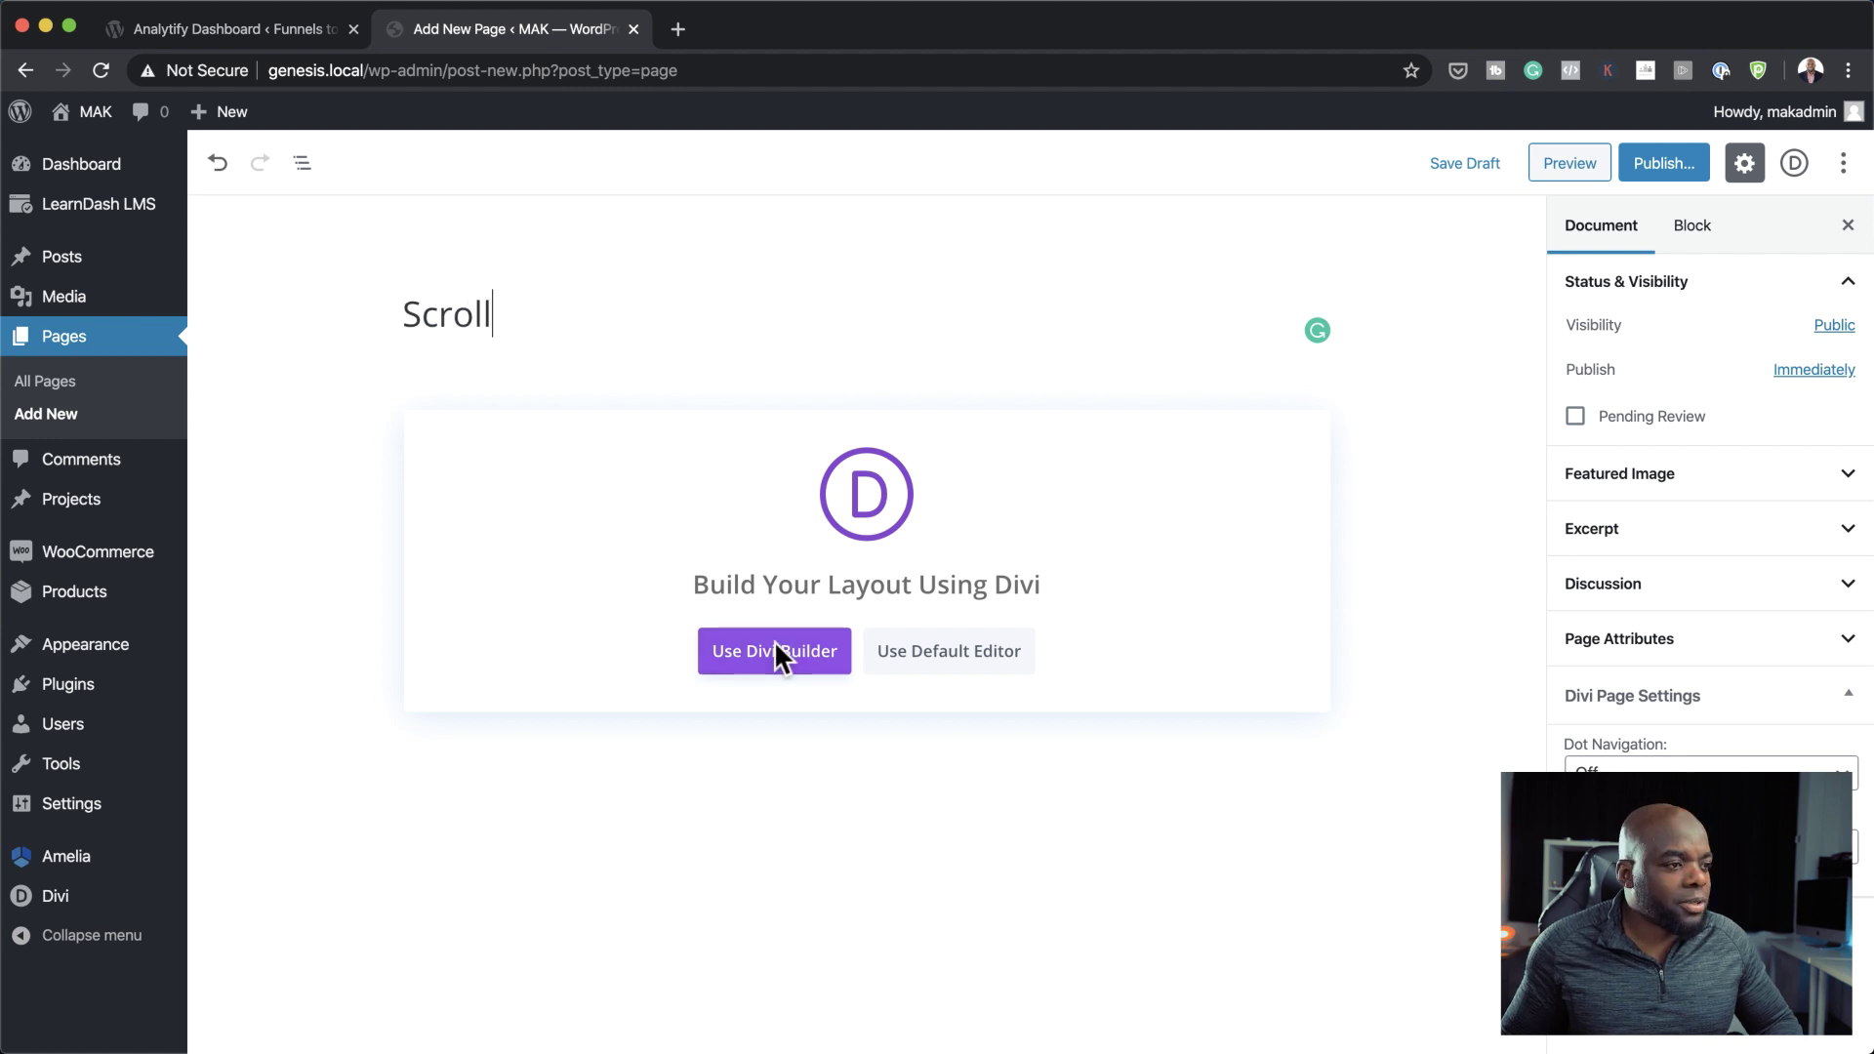
click(776, 644)
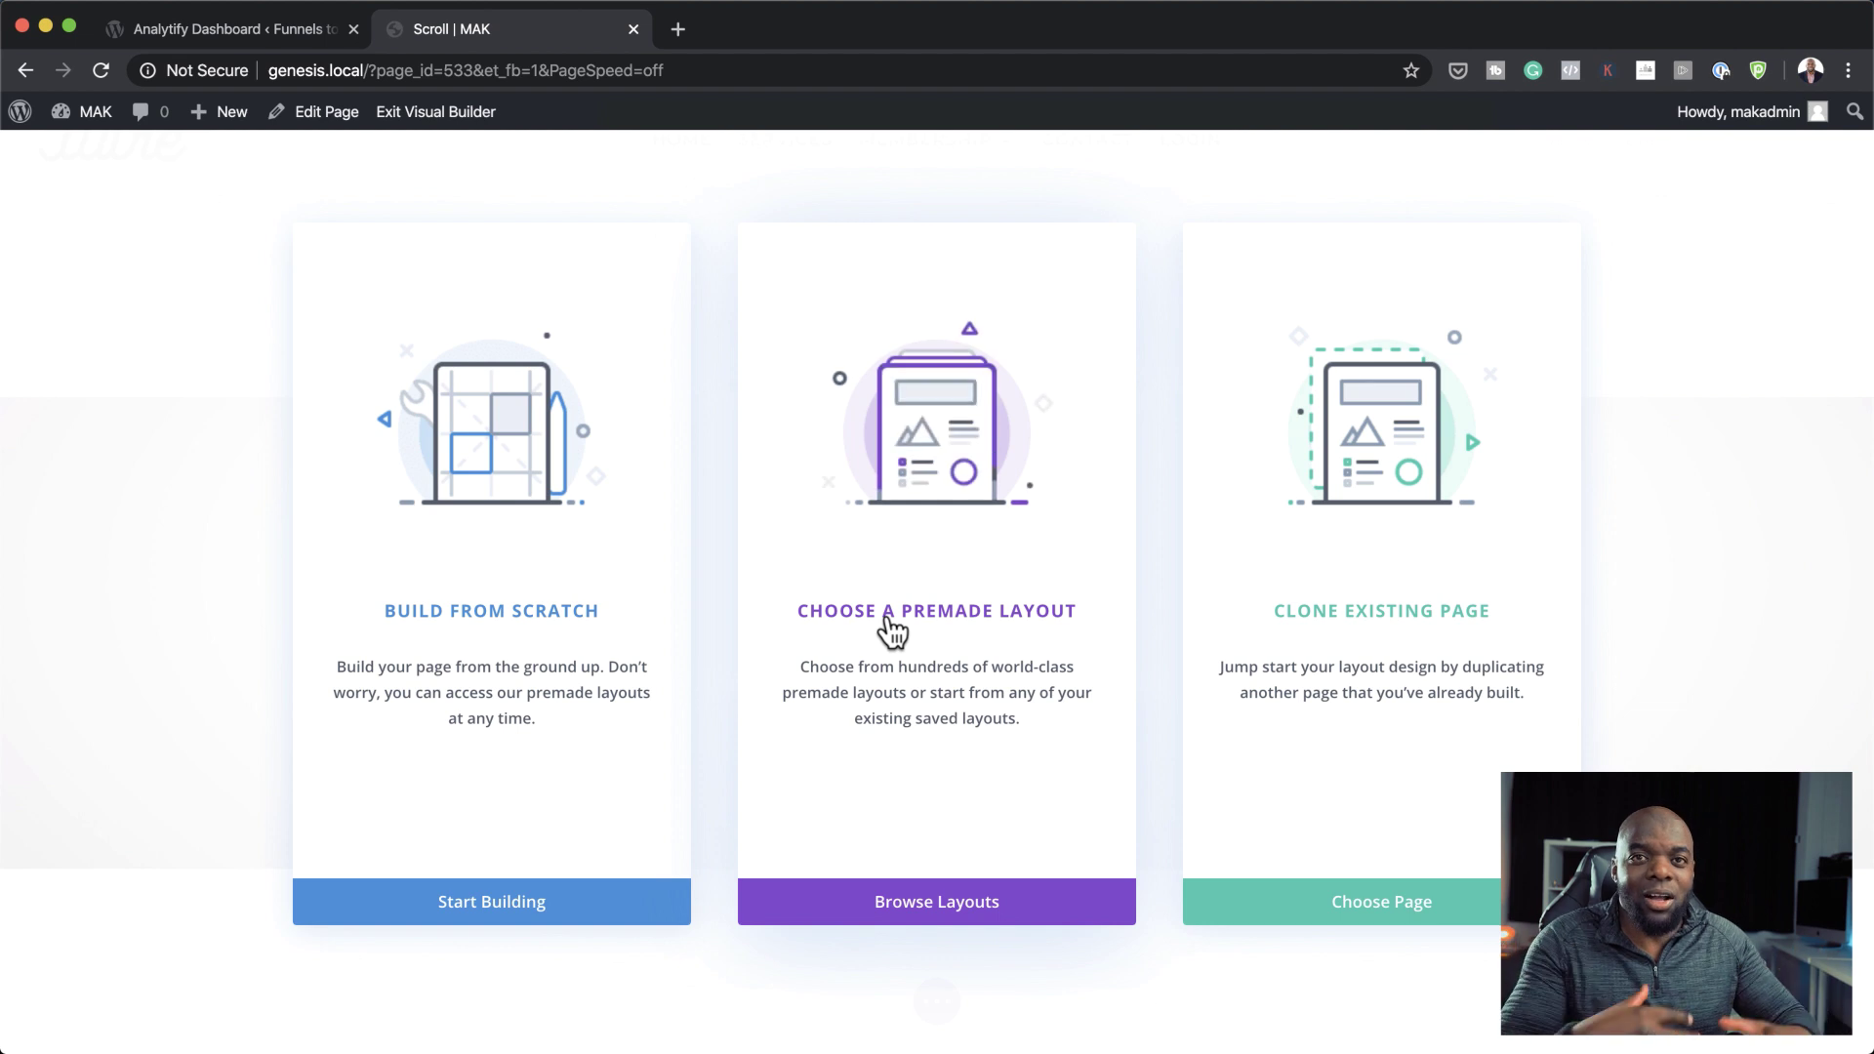
- Browse premade layouts and open the Transportation Services layout pack details
click(887, 618)
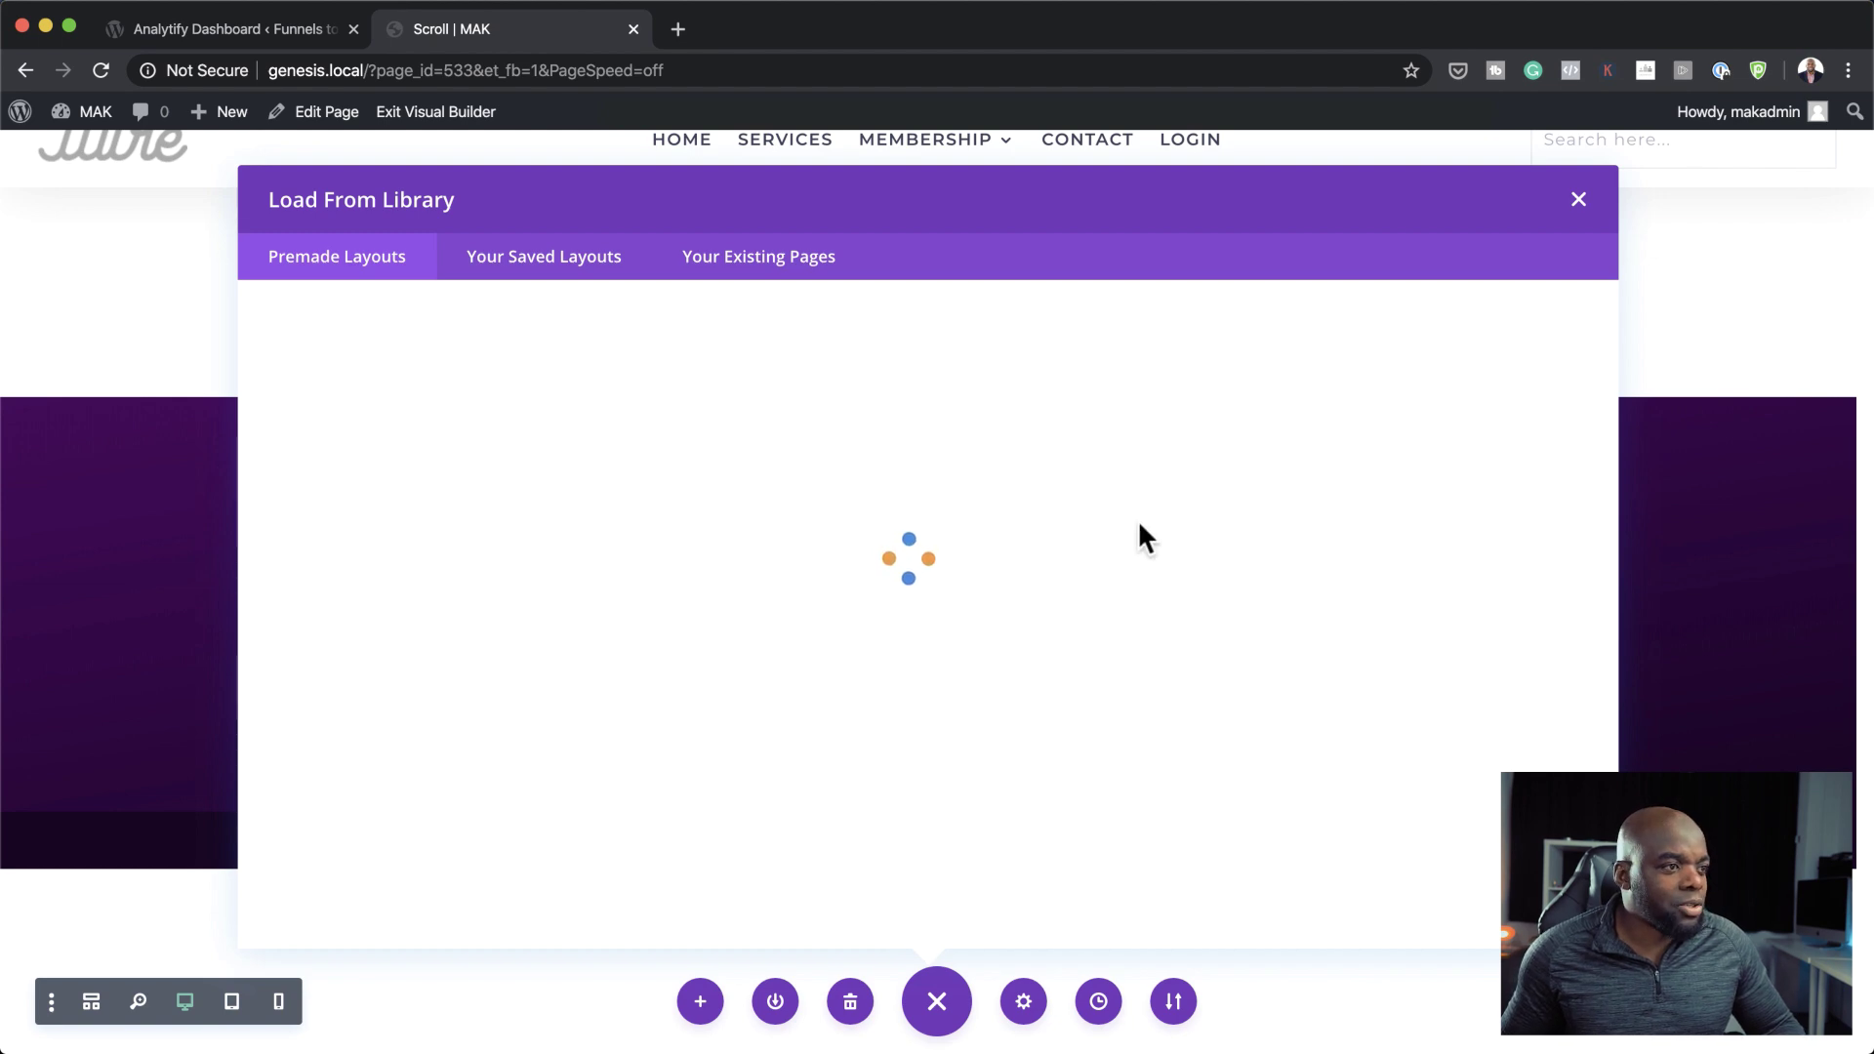
scroll(1351, 694, down, 10)
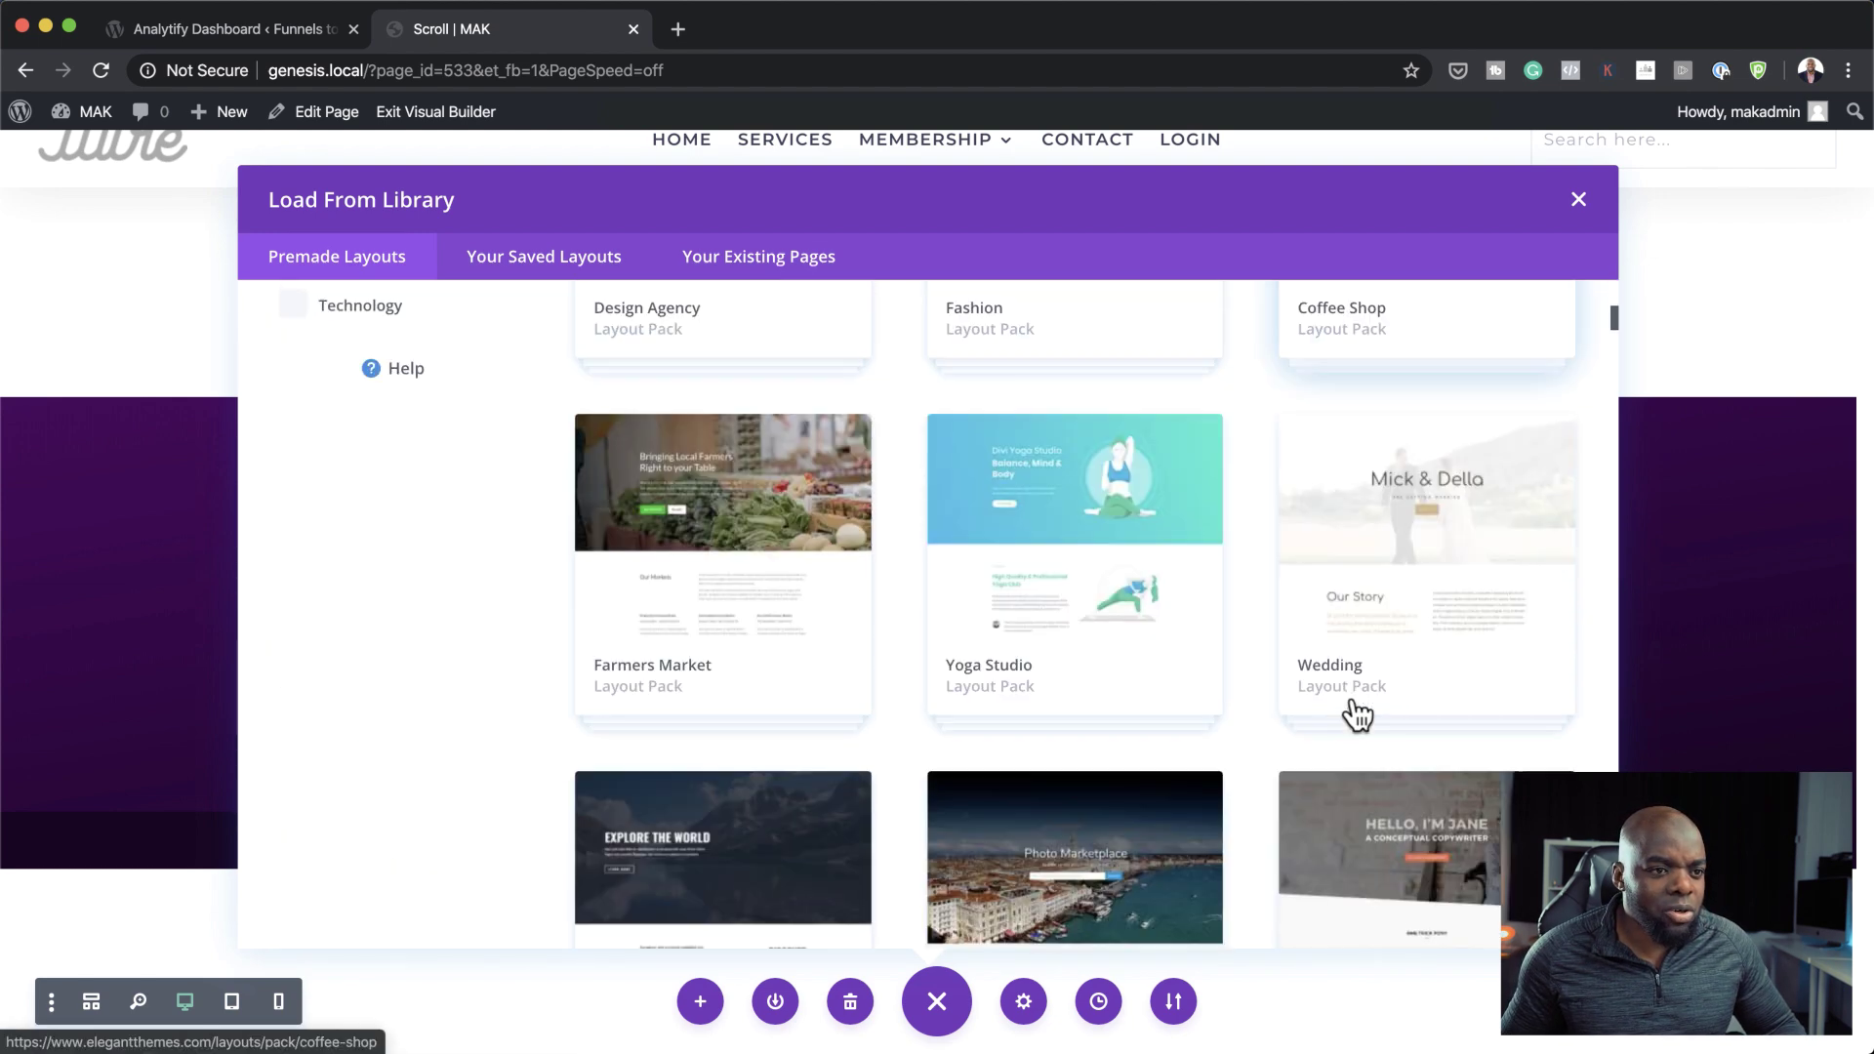
scroll(1357, 715, down, 20)
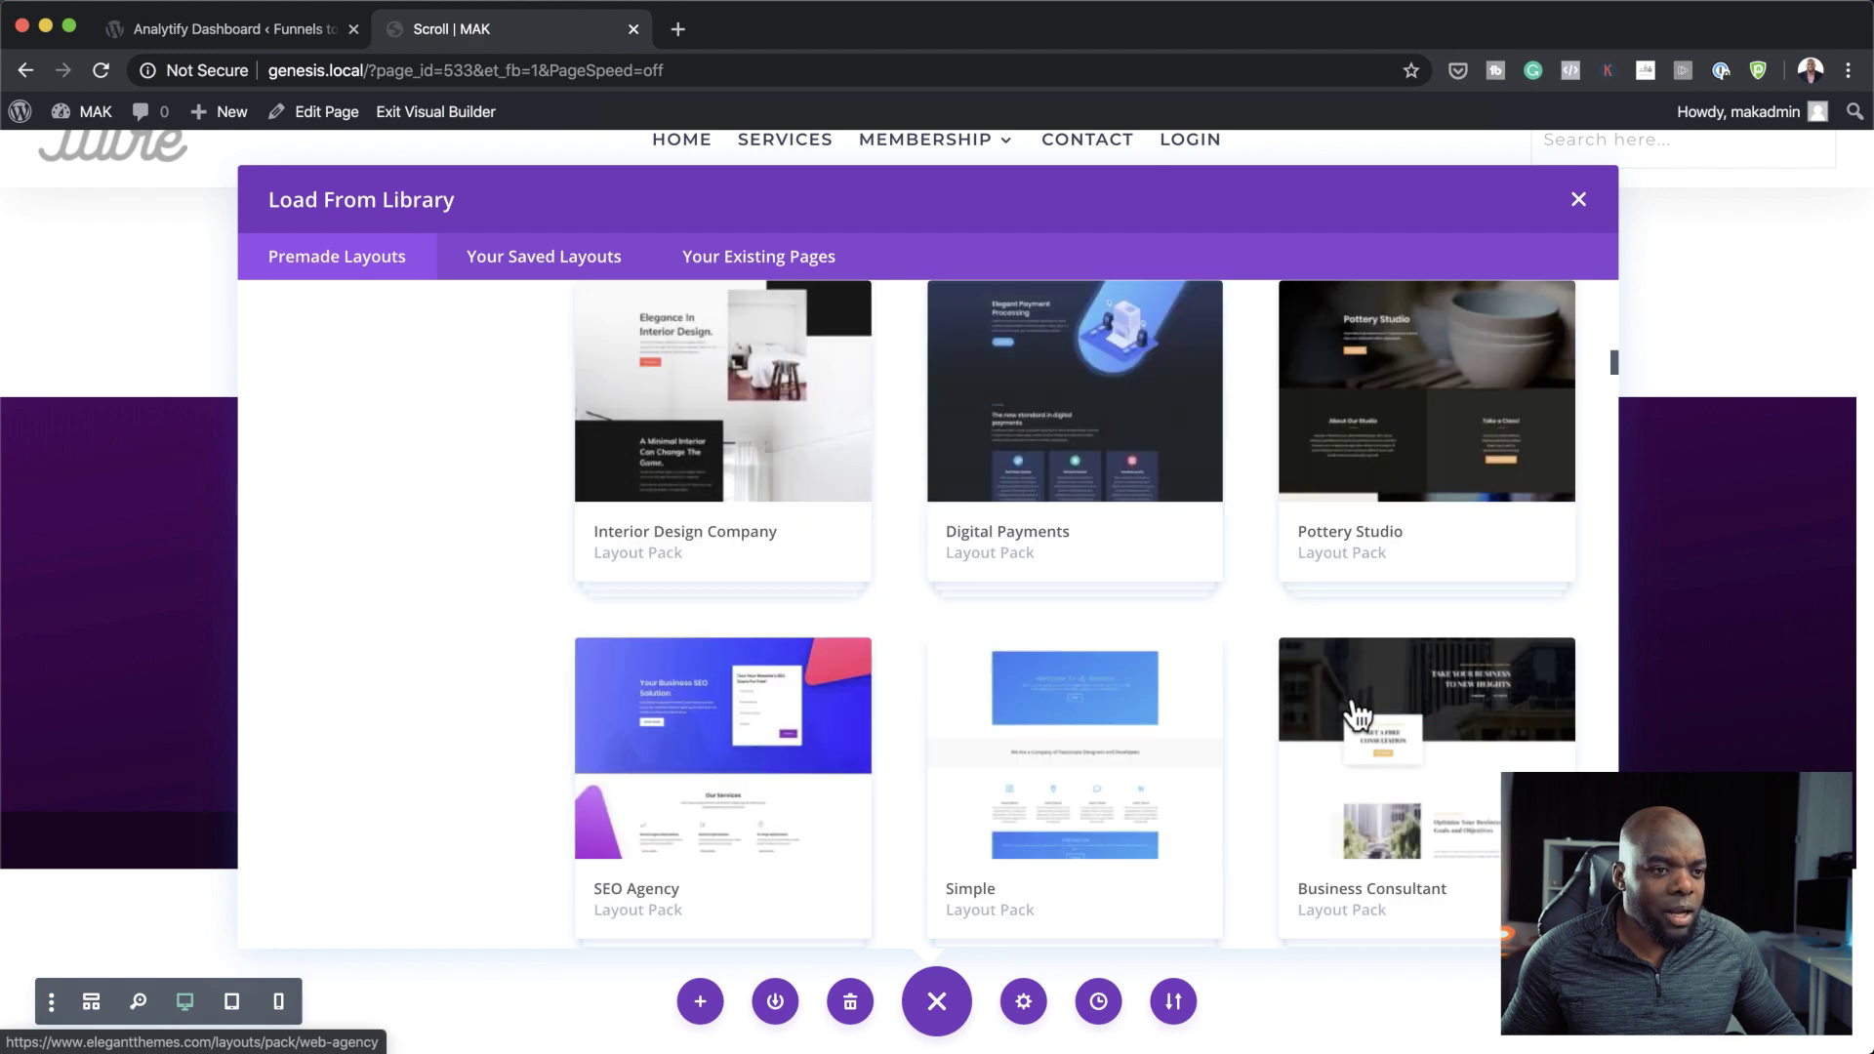
scroll(1359, 714, down, 12)
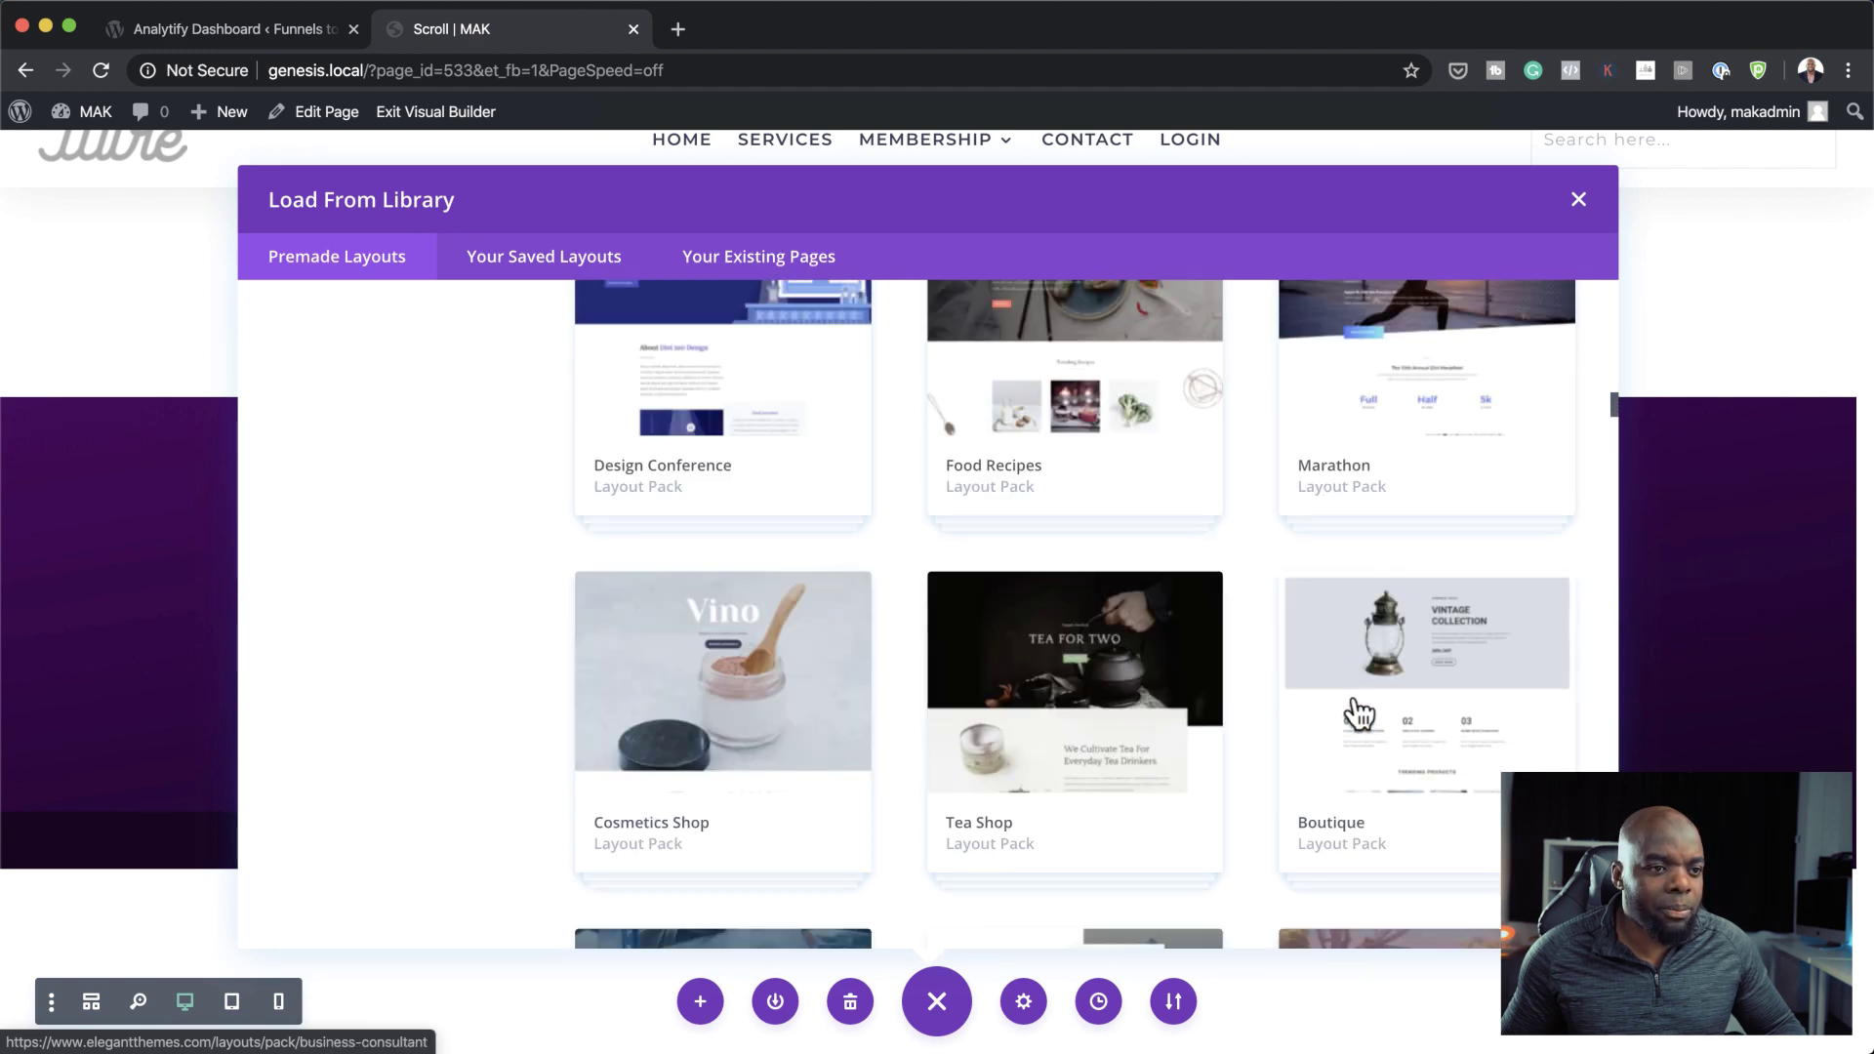
scroll(1360, 715, down, 10)
click(1423, 661)
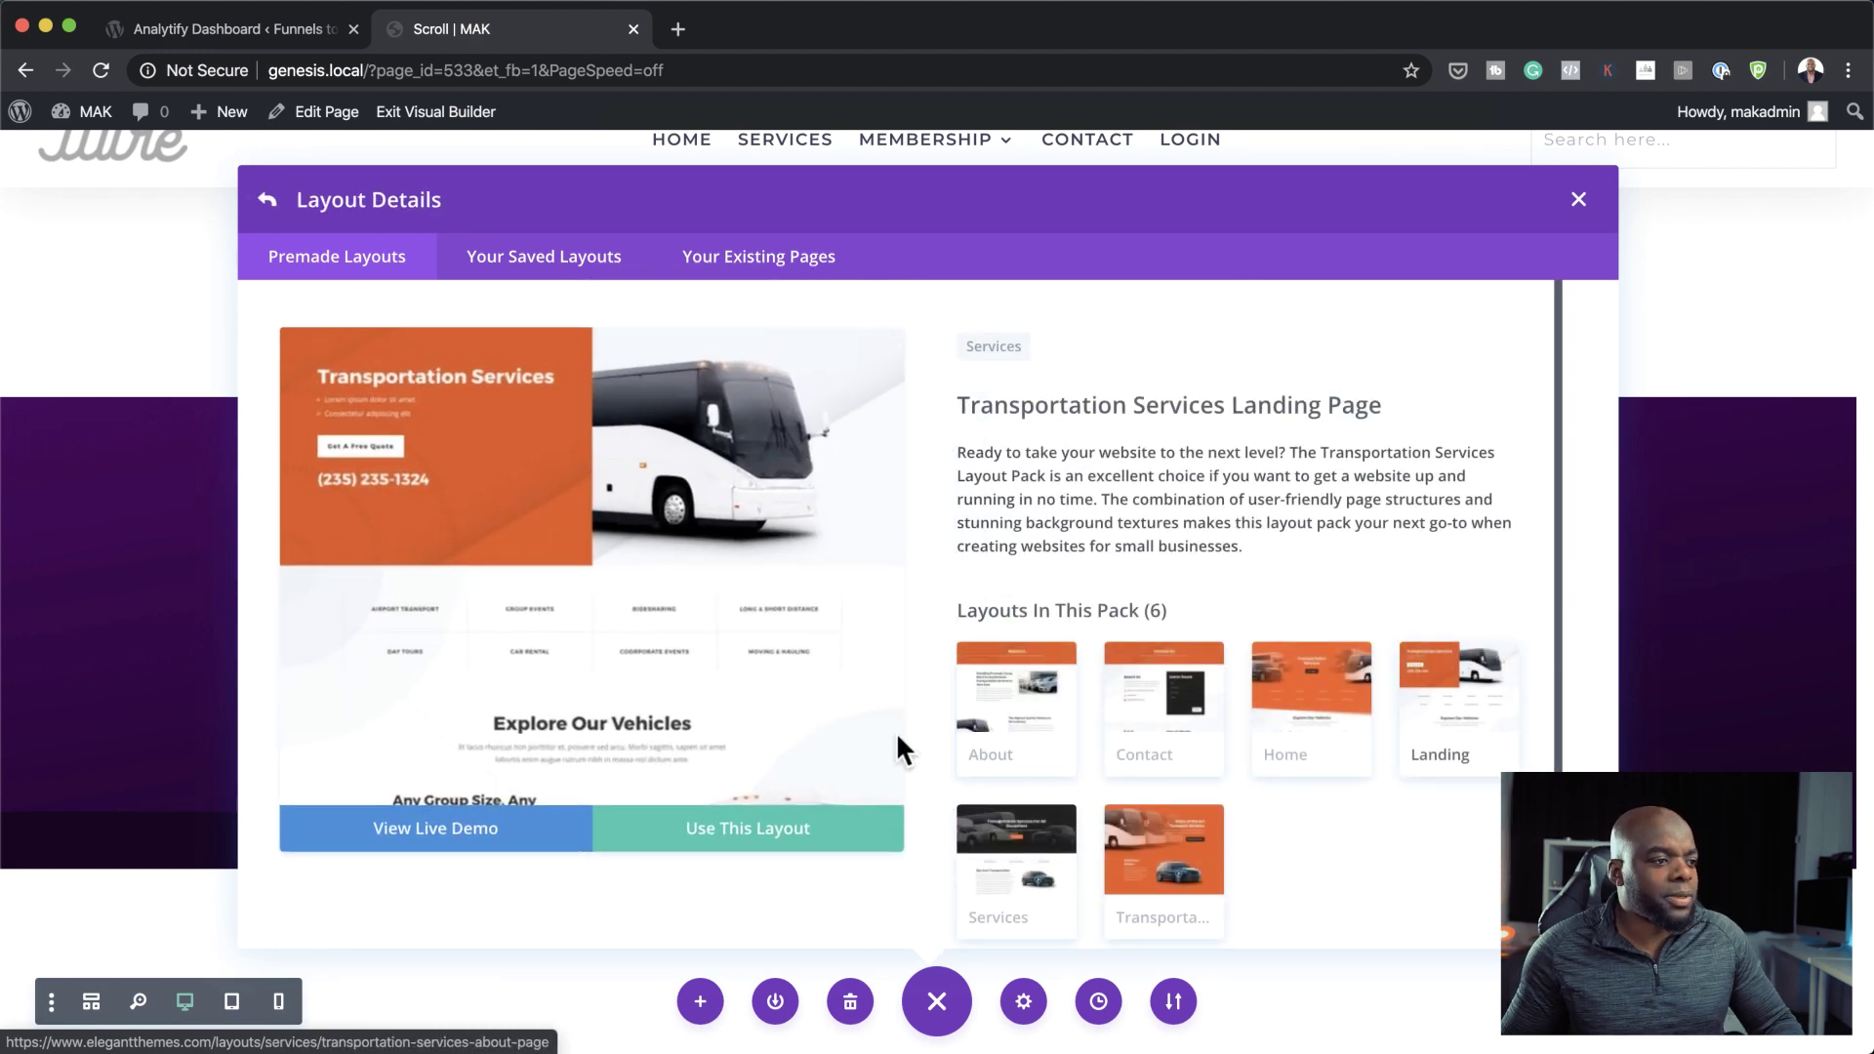
- Import the Transportation Services landing page layout into the Scroll page
click(760, 827)
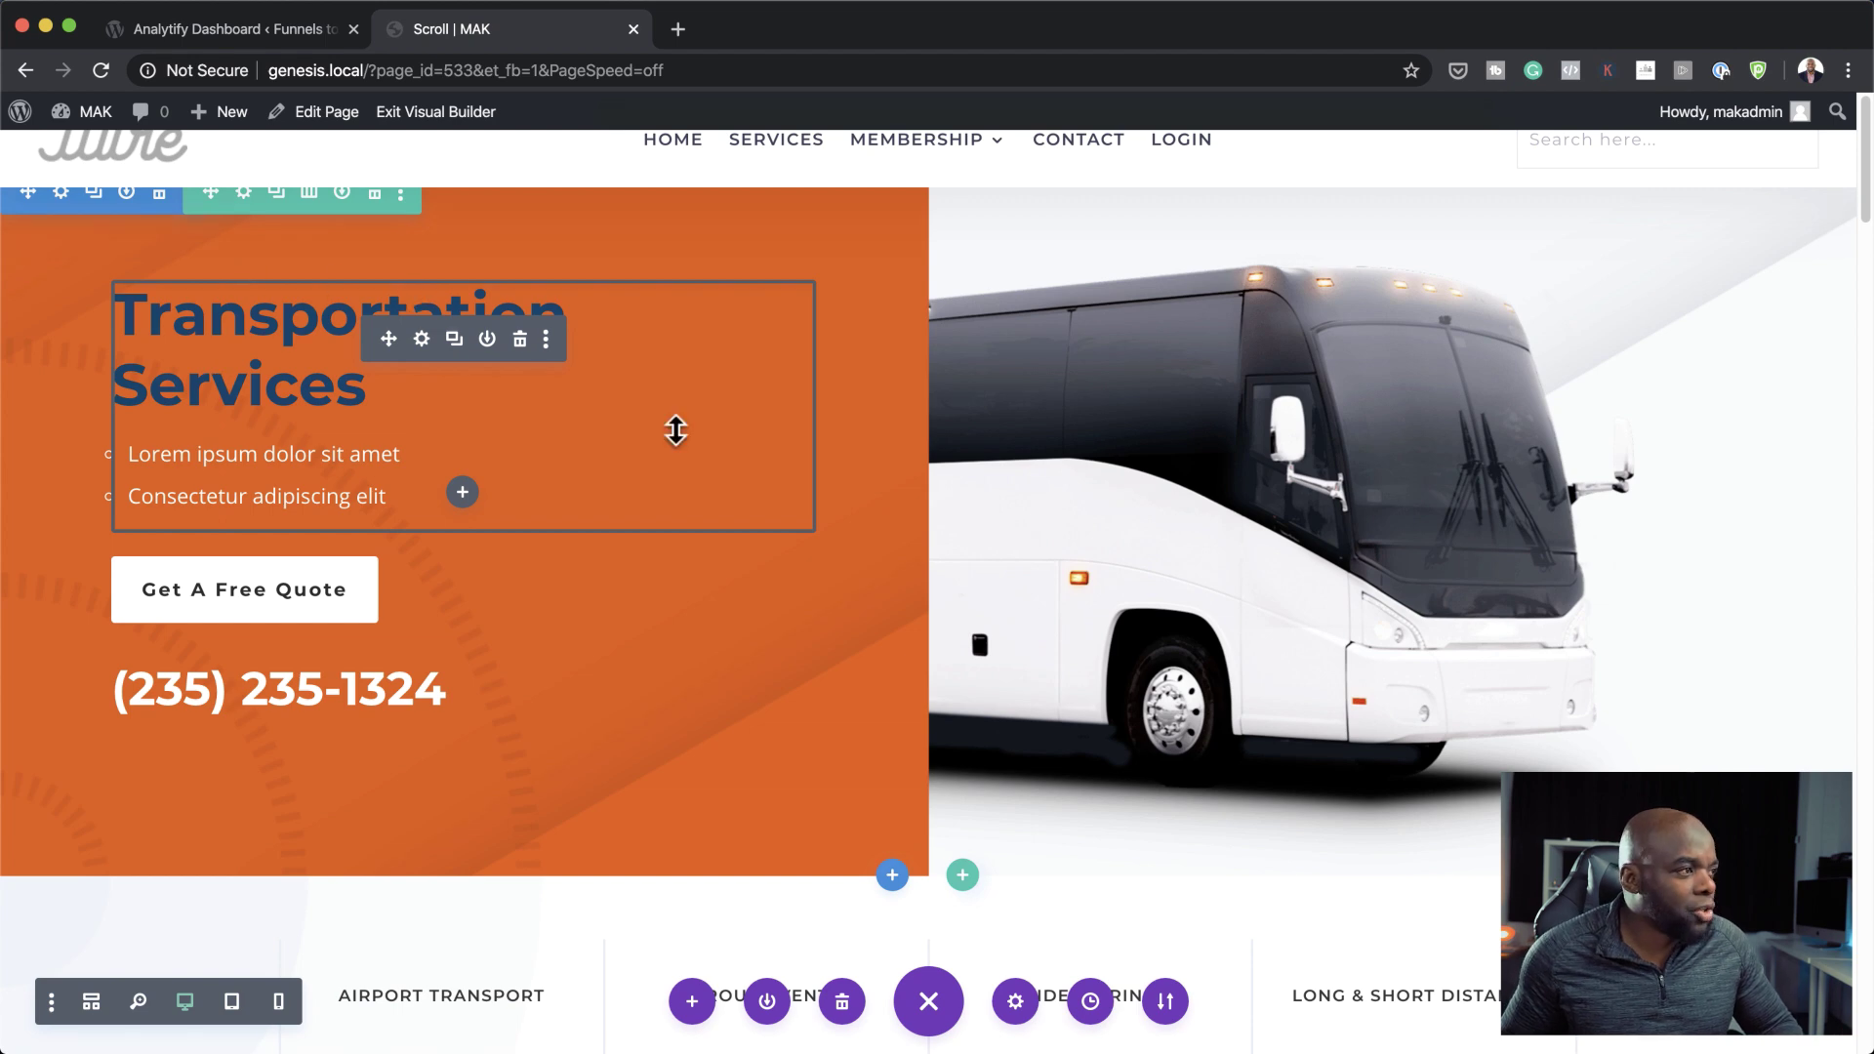
click(421, 339)
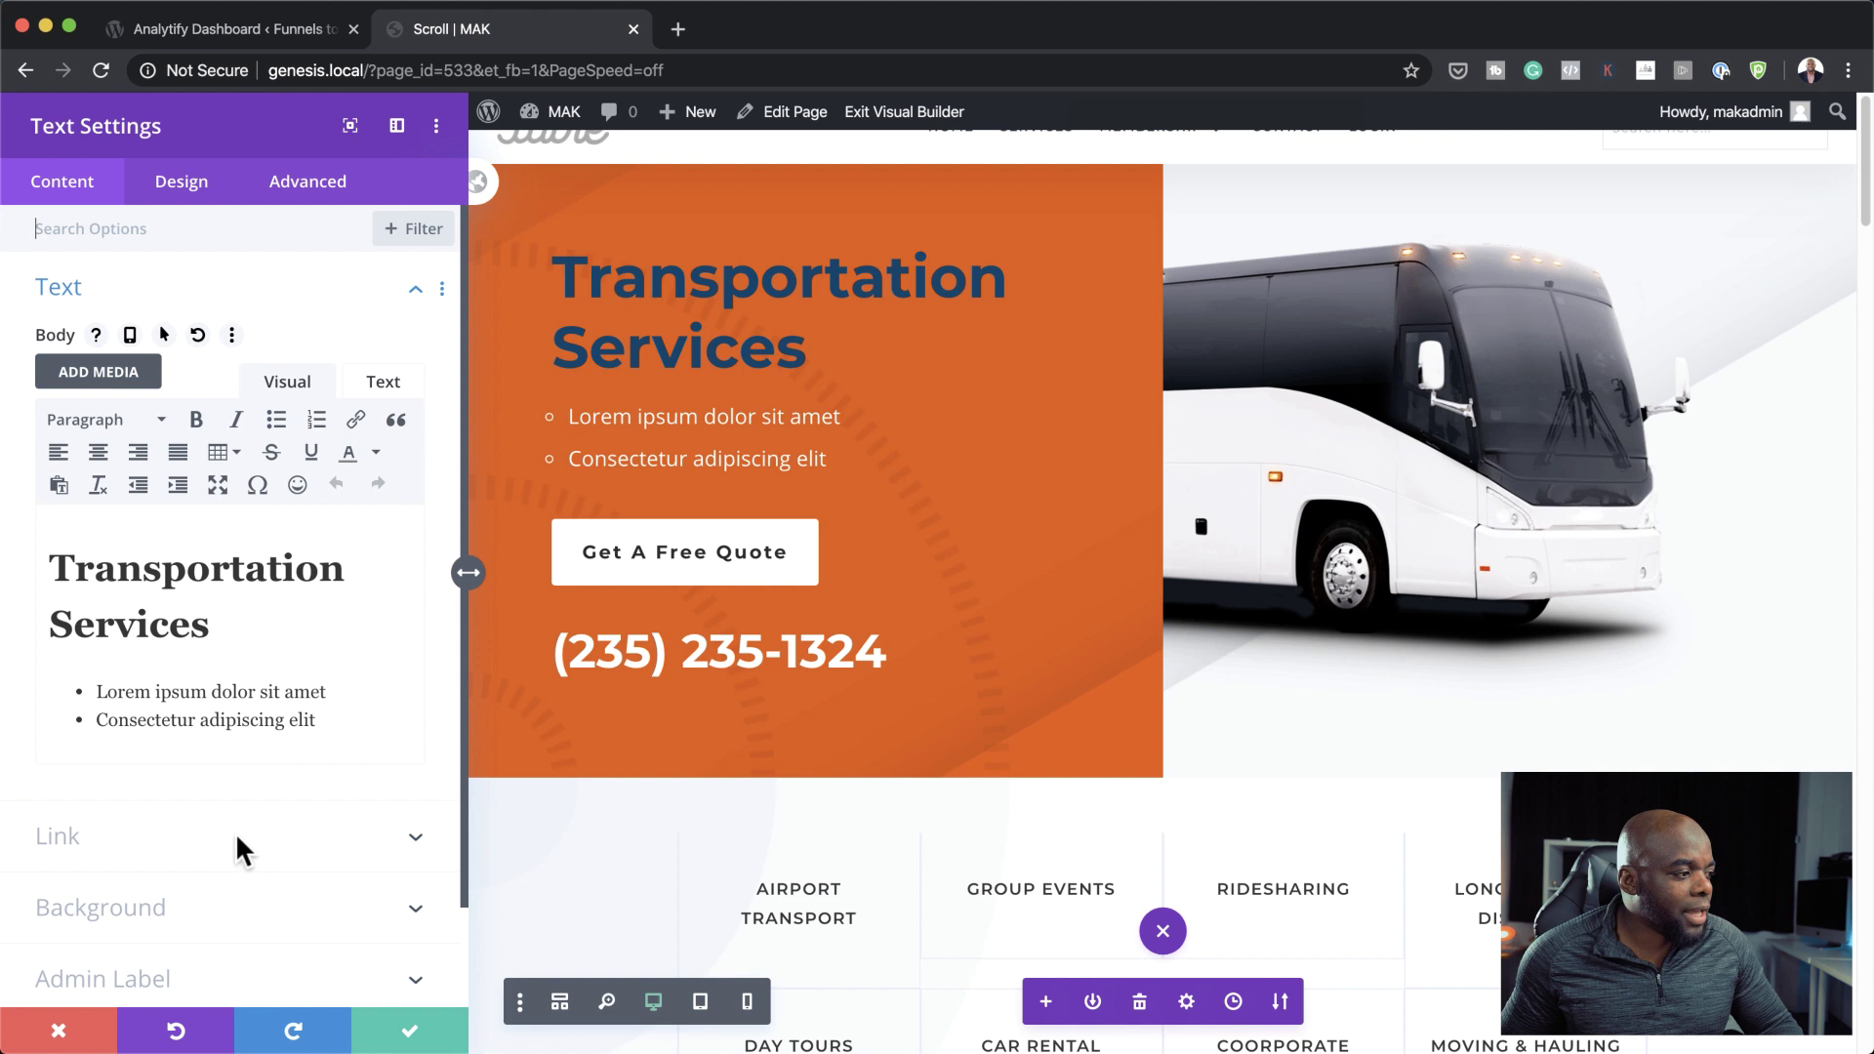
click(310, 200)
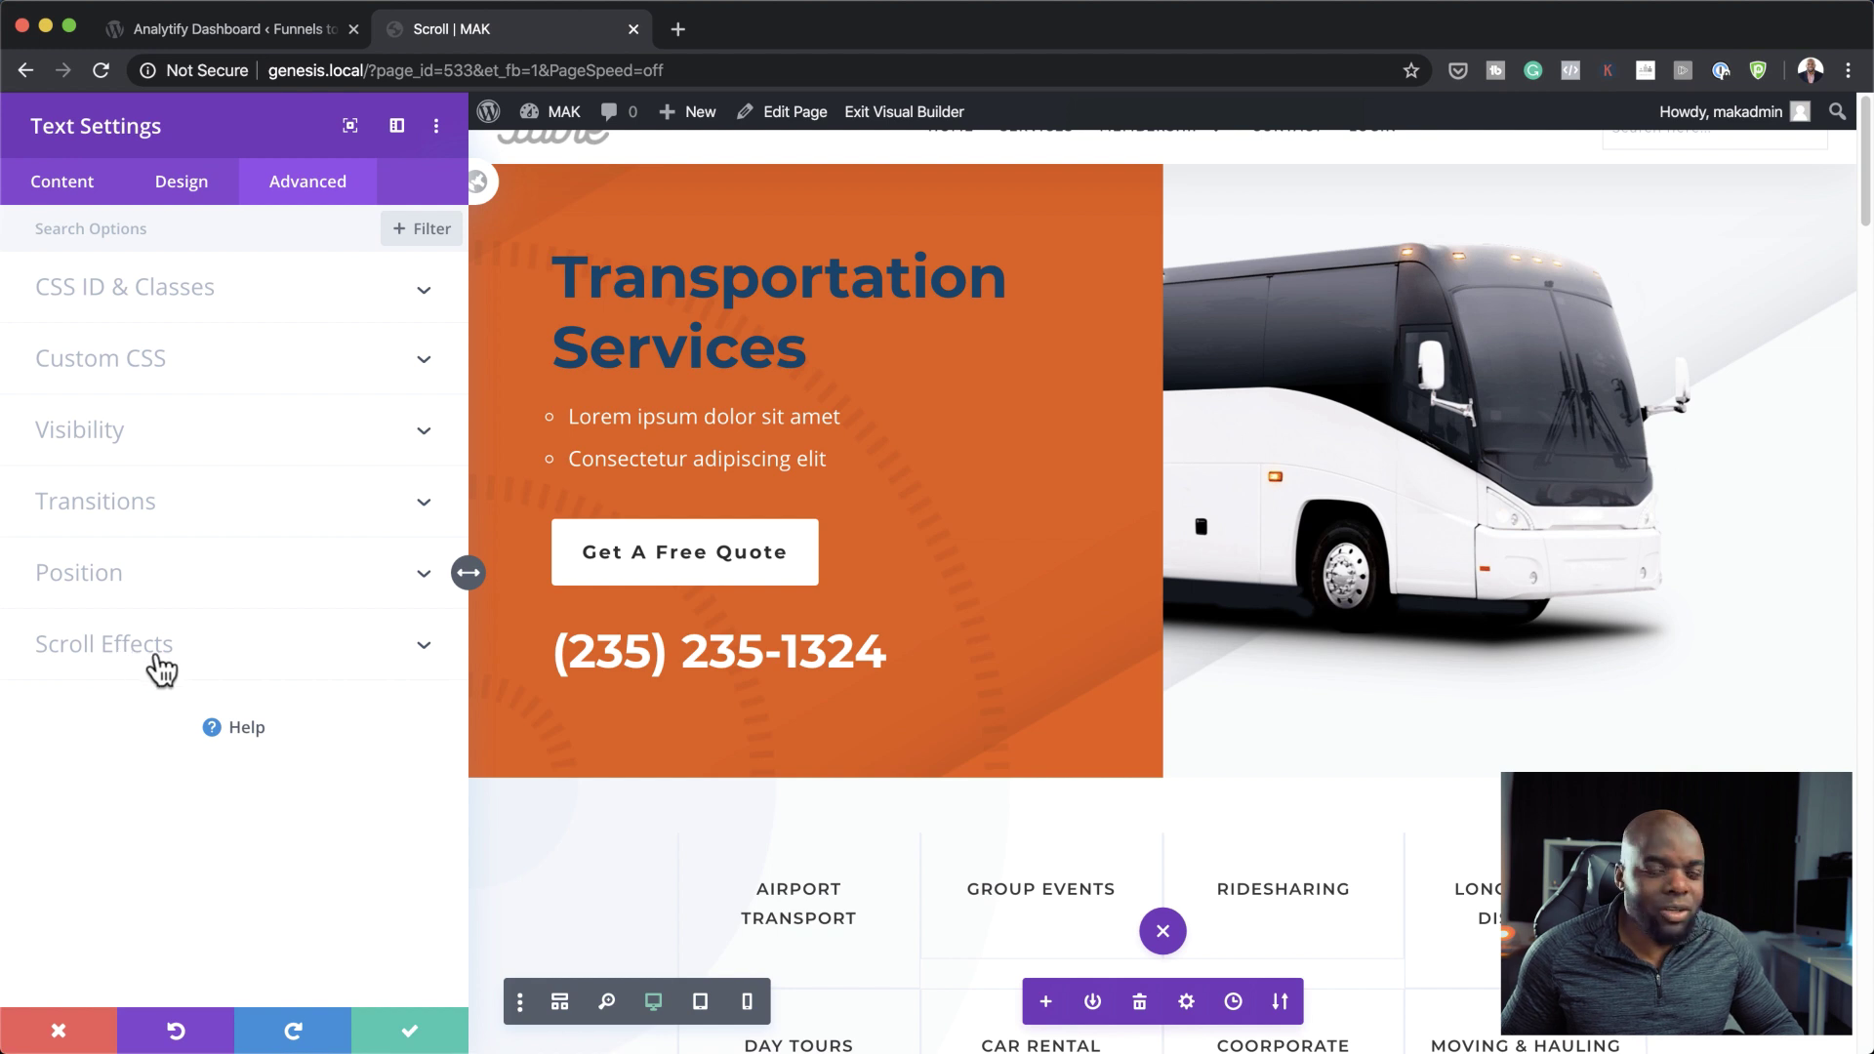
click(162, 647)
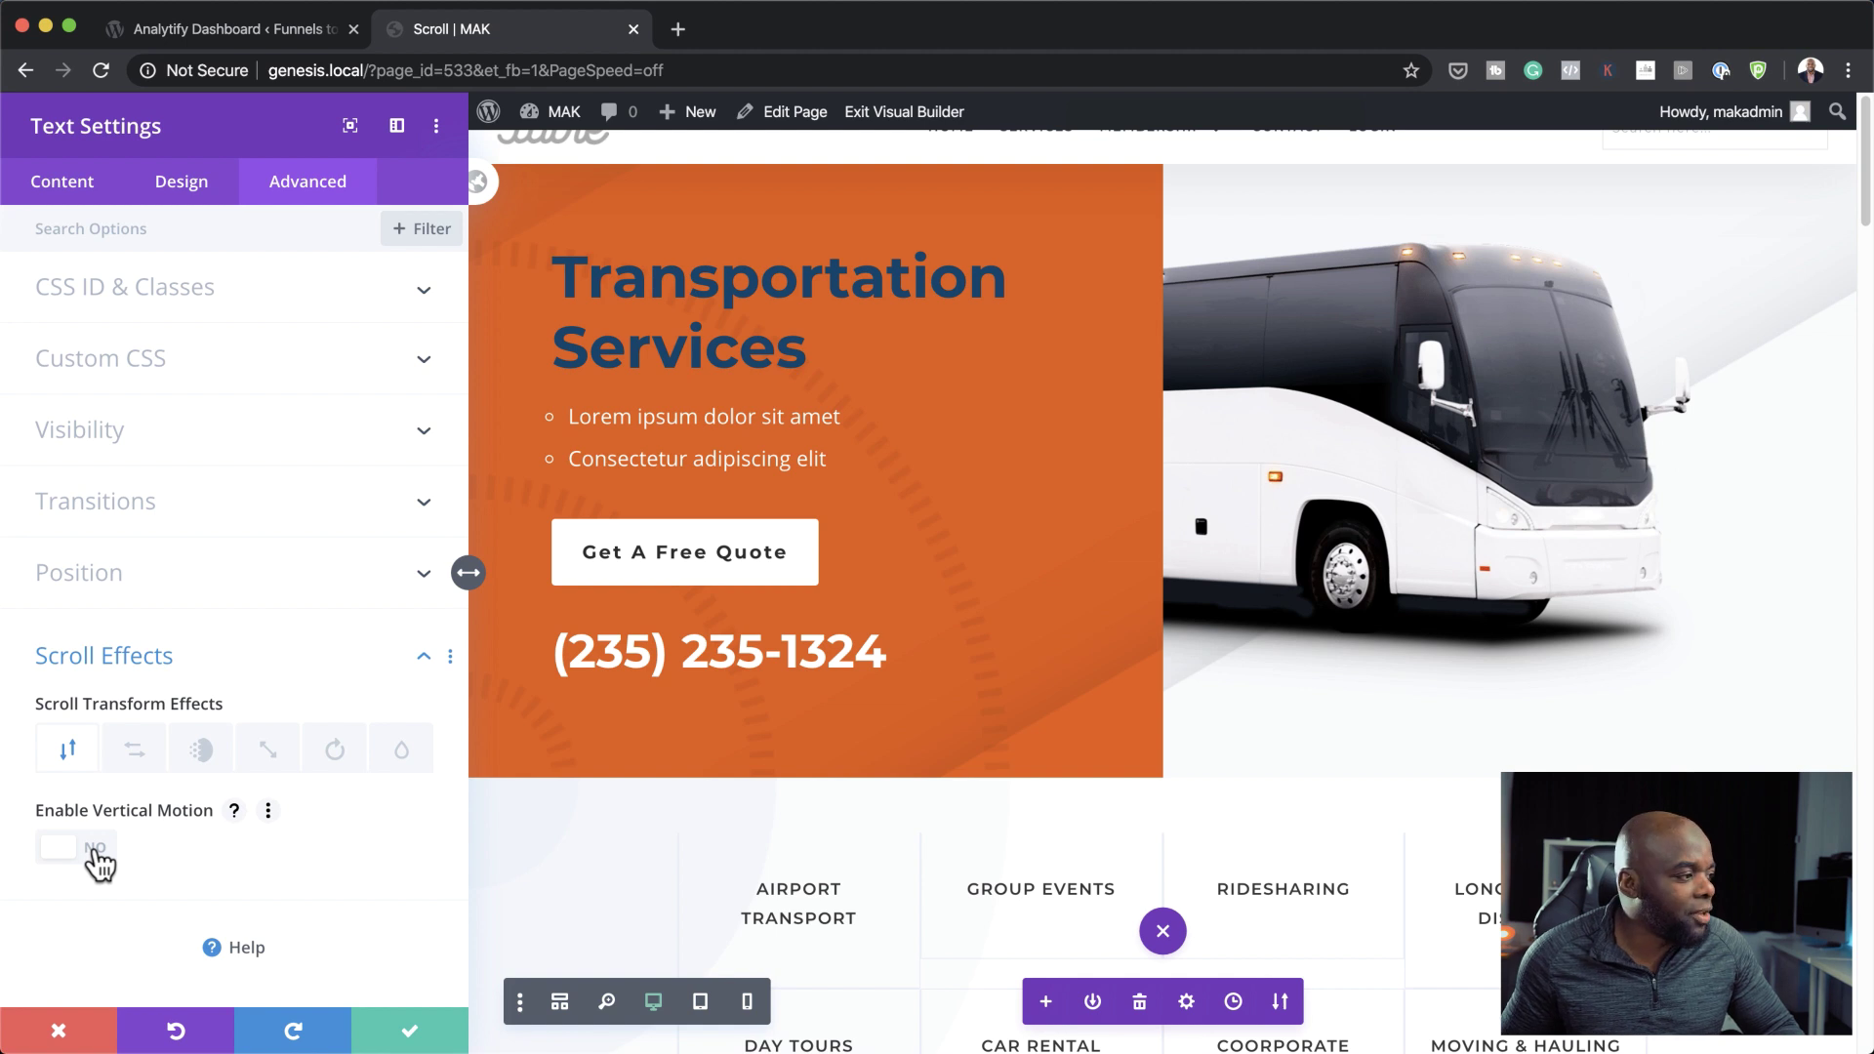
click(98, 859)
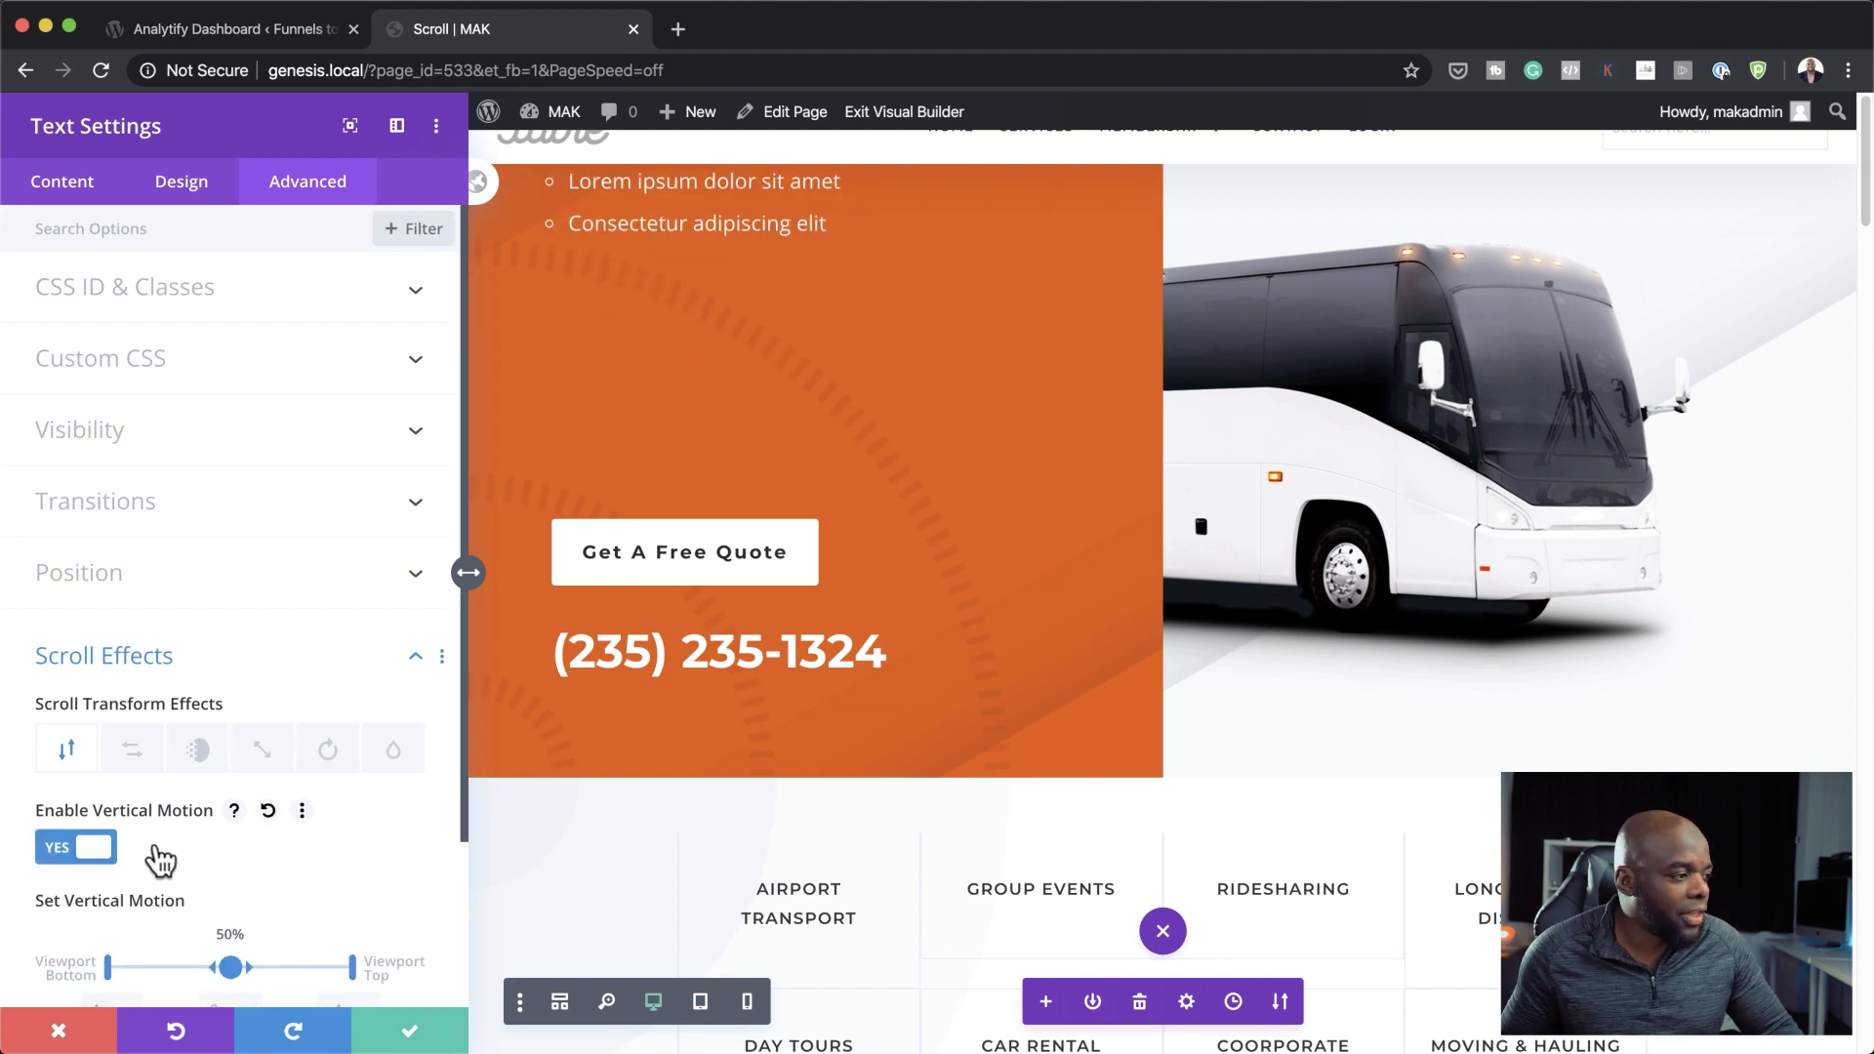
scroll(136, 859, down, 5)
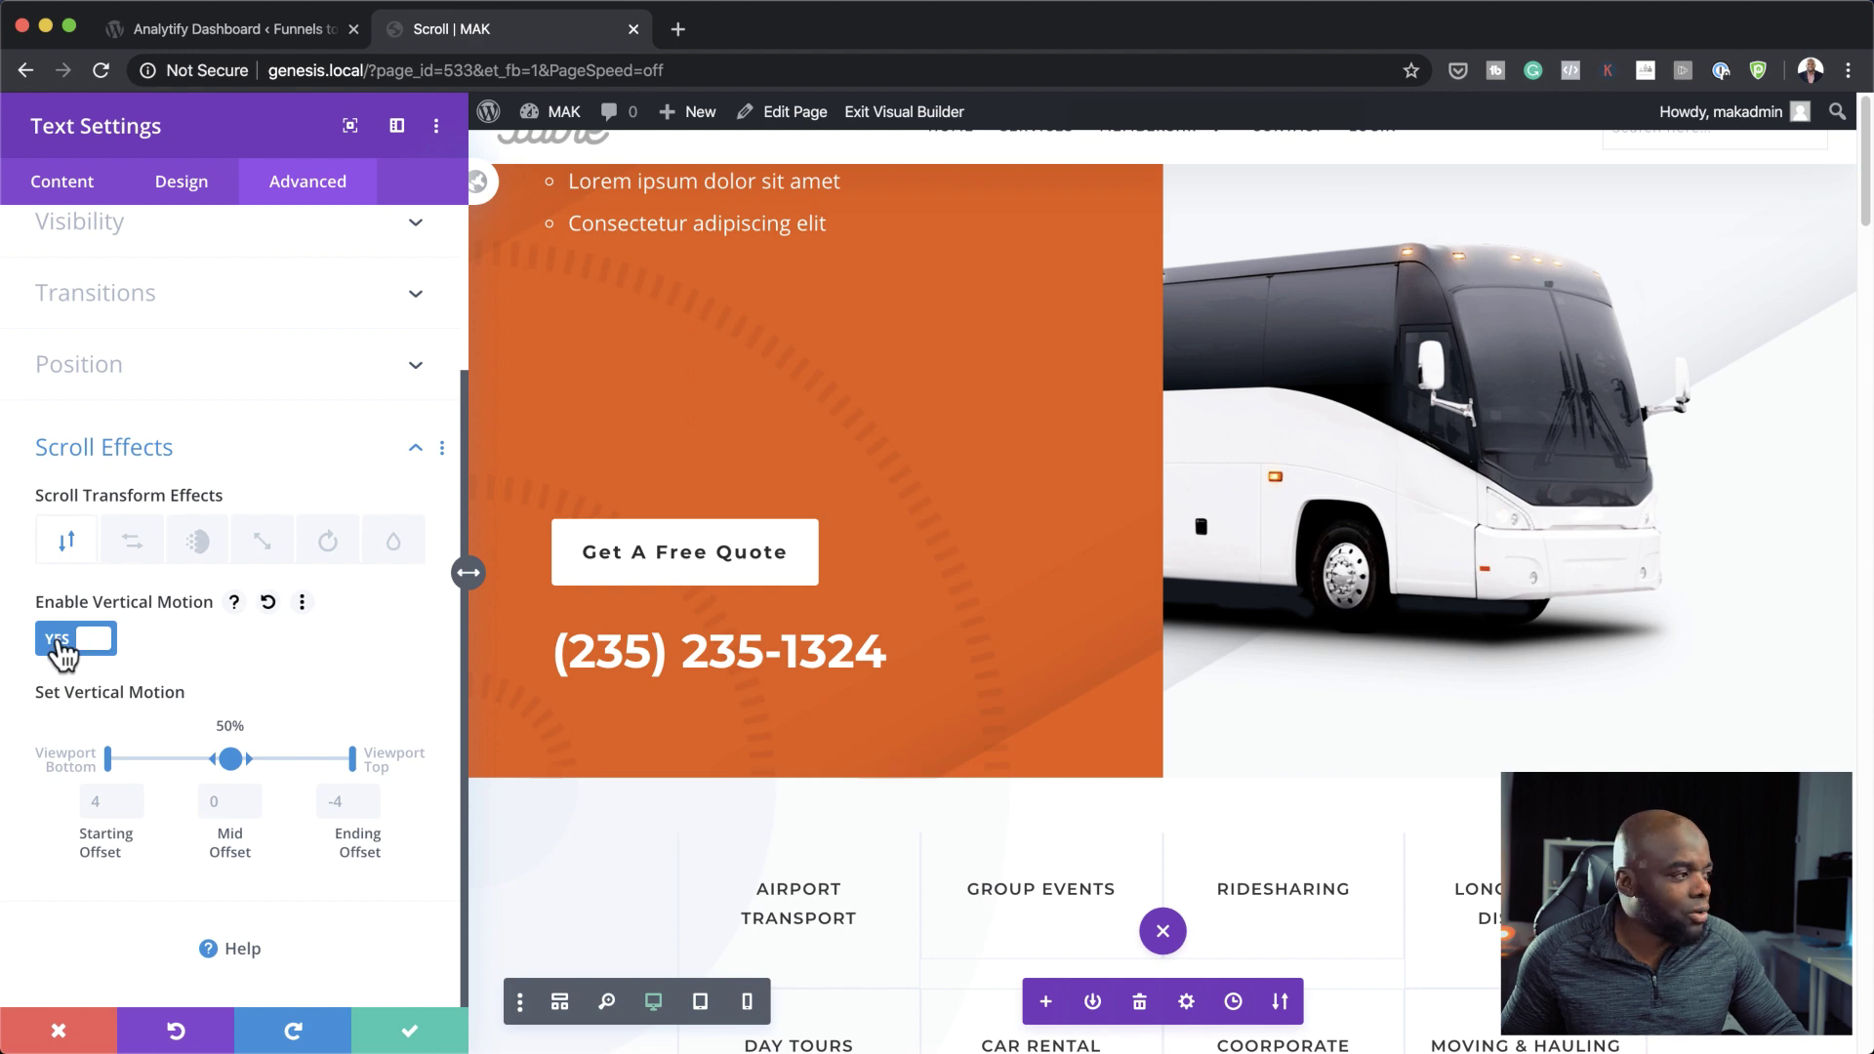
click(61, 641)
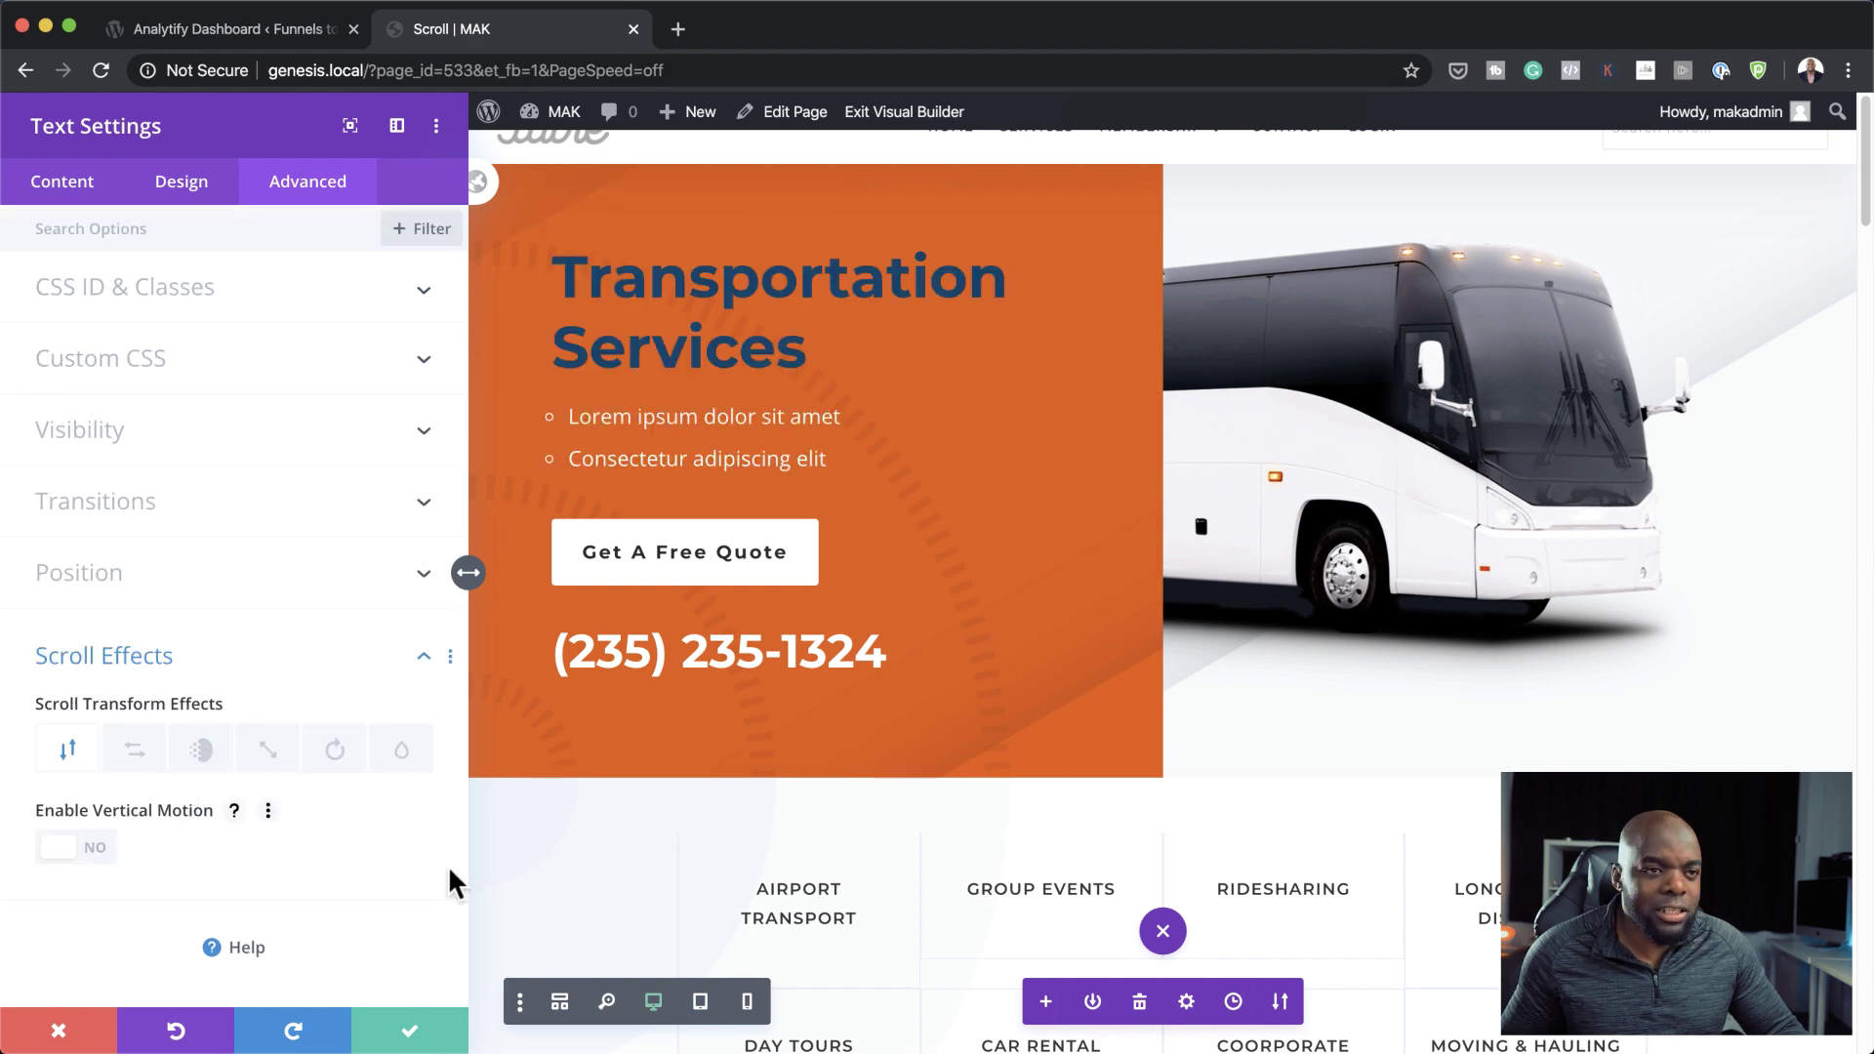
click(56, 1030)
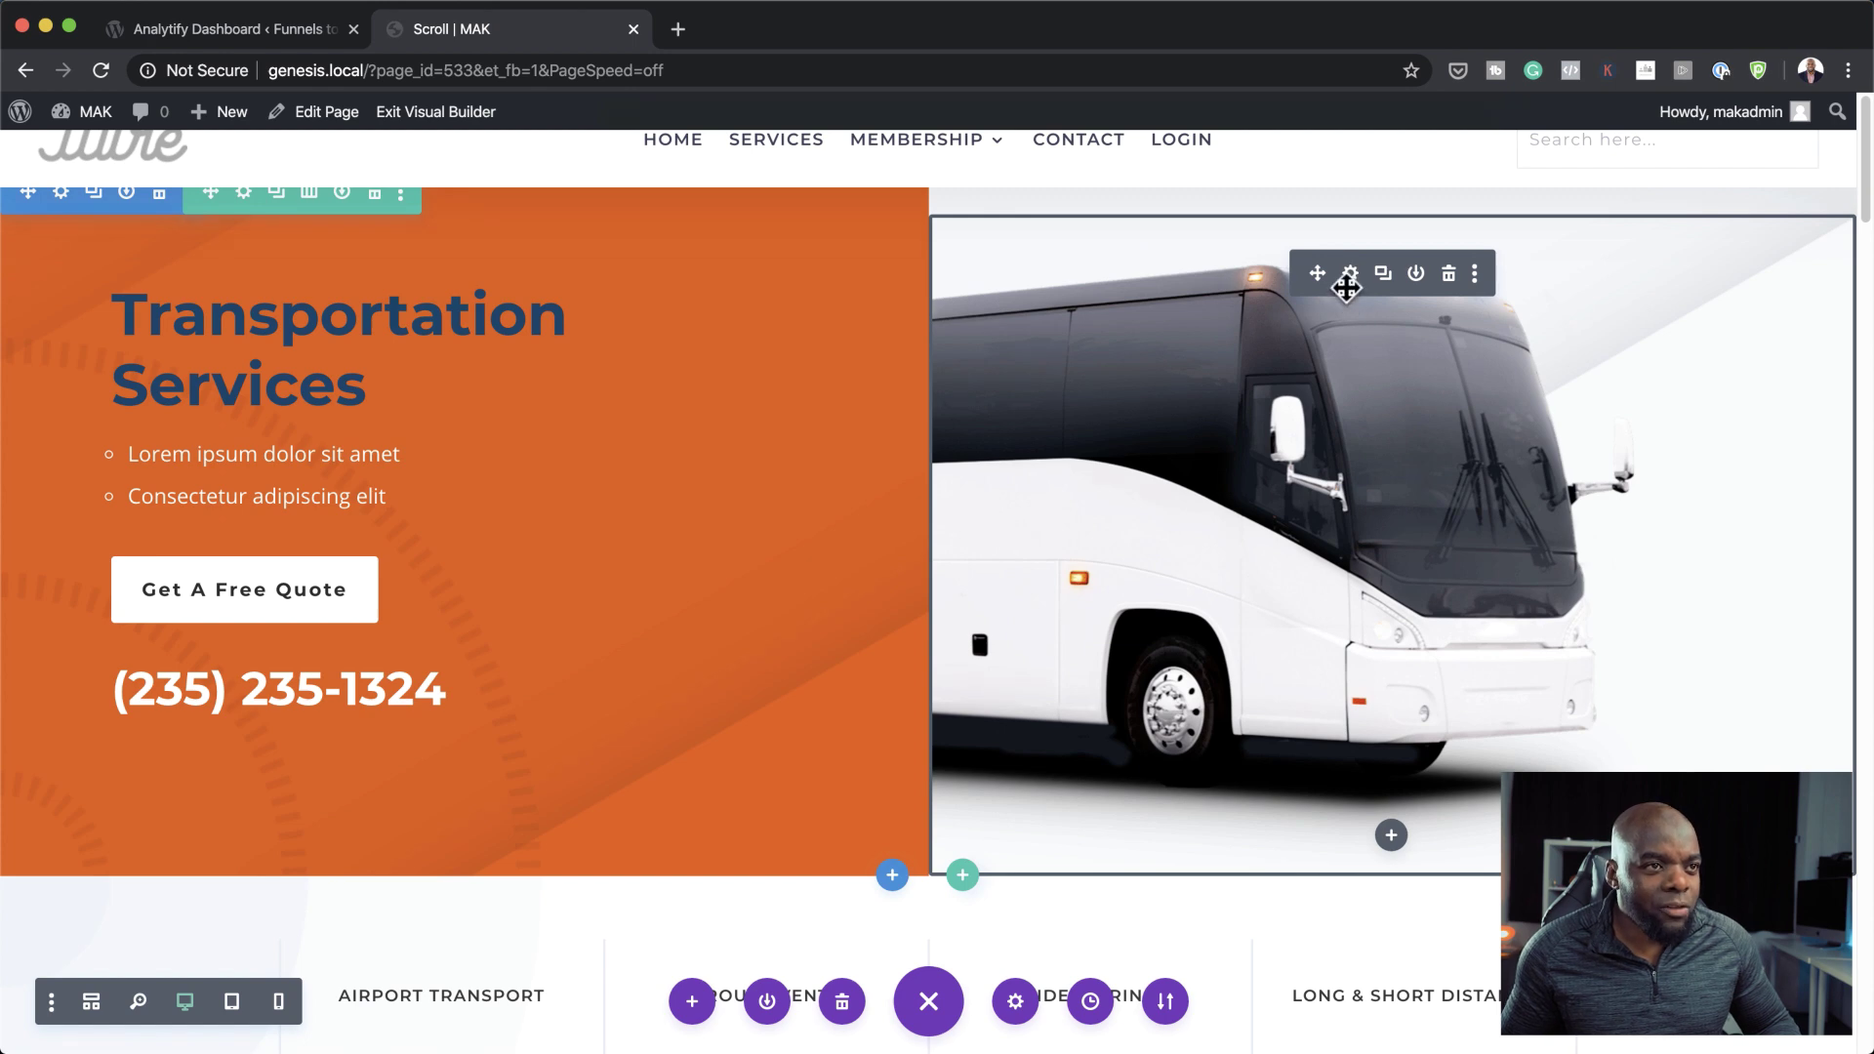
- Turn on horizontal scroll motion for the hero bus image
click(1350, 273)
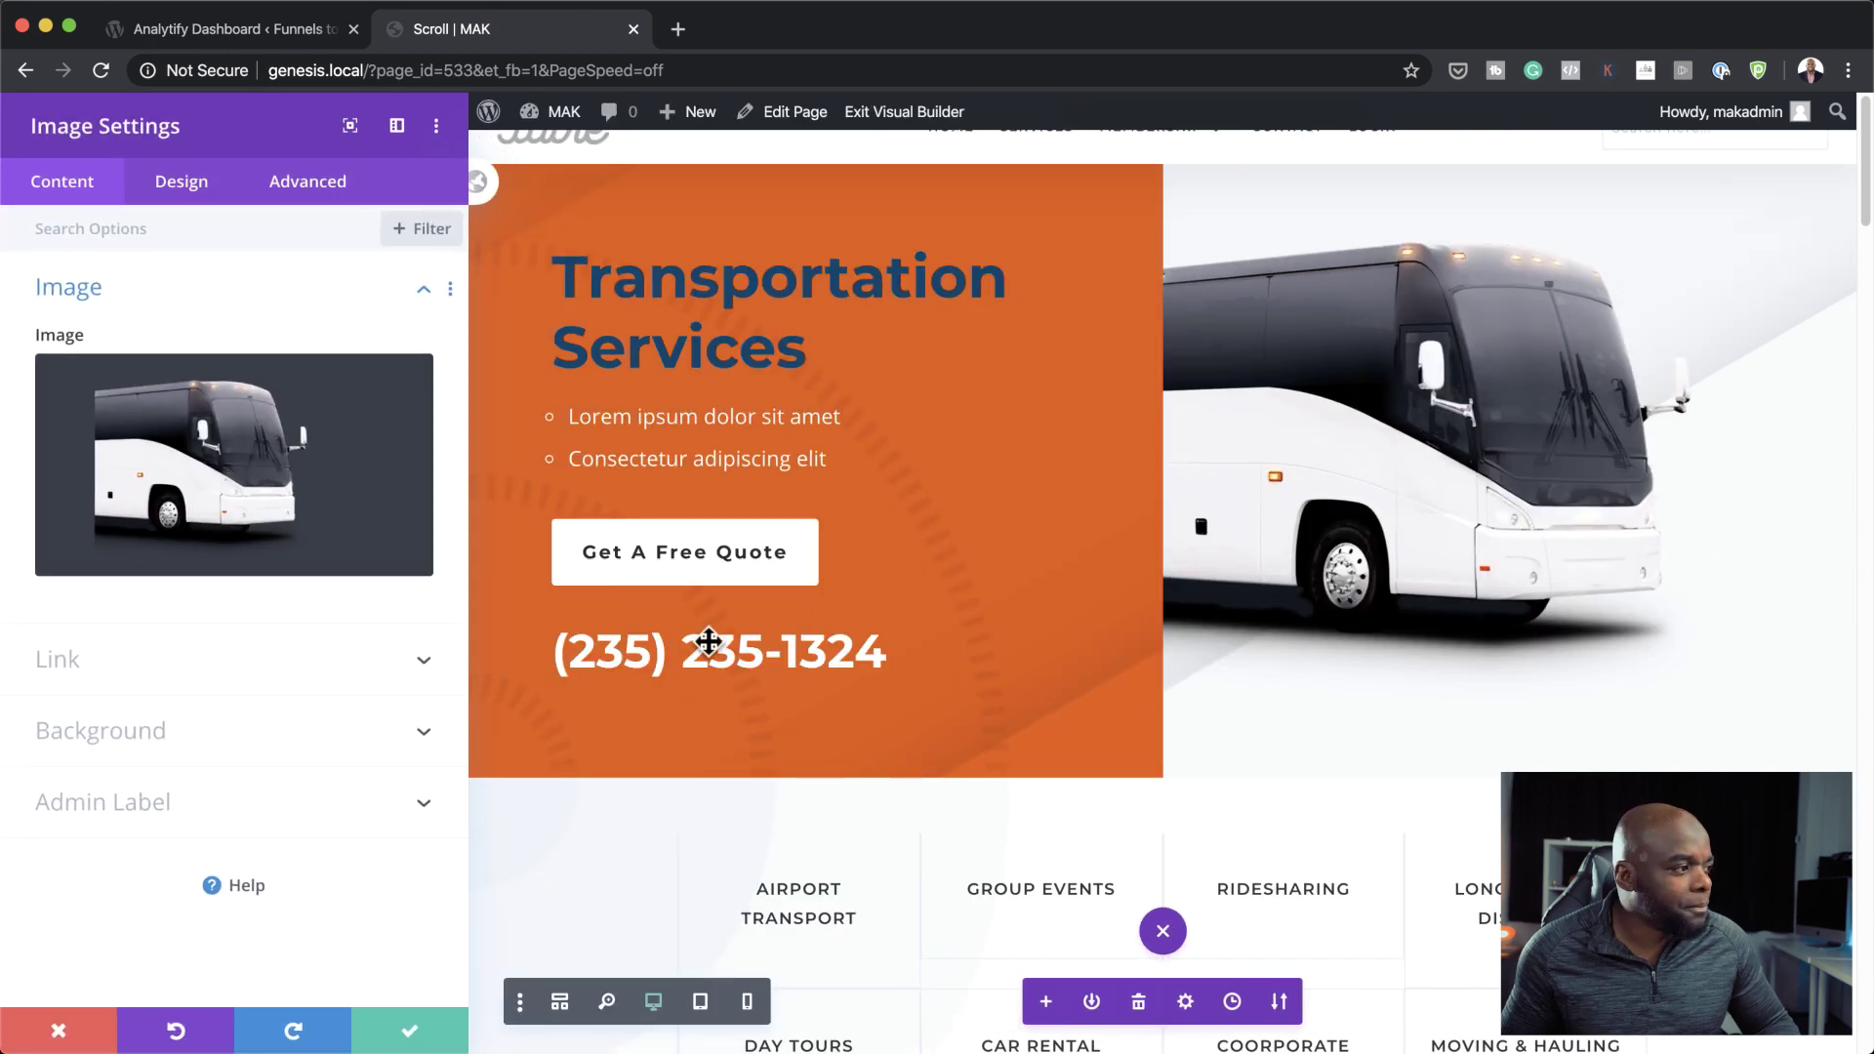
click(293, 183)
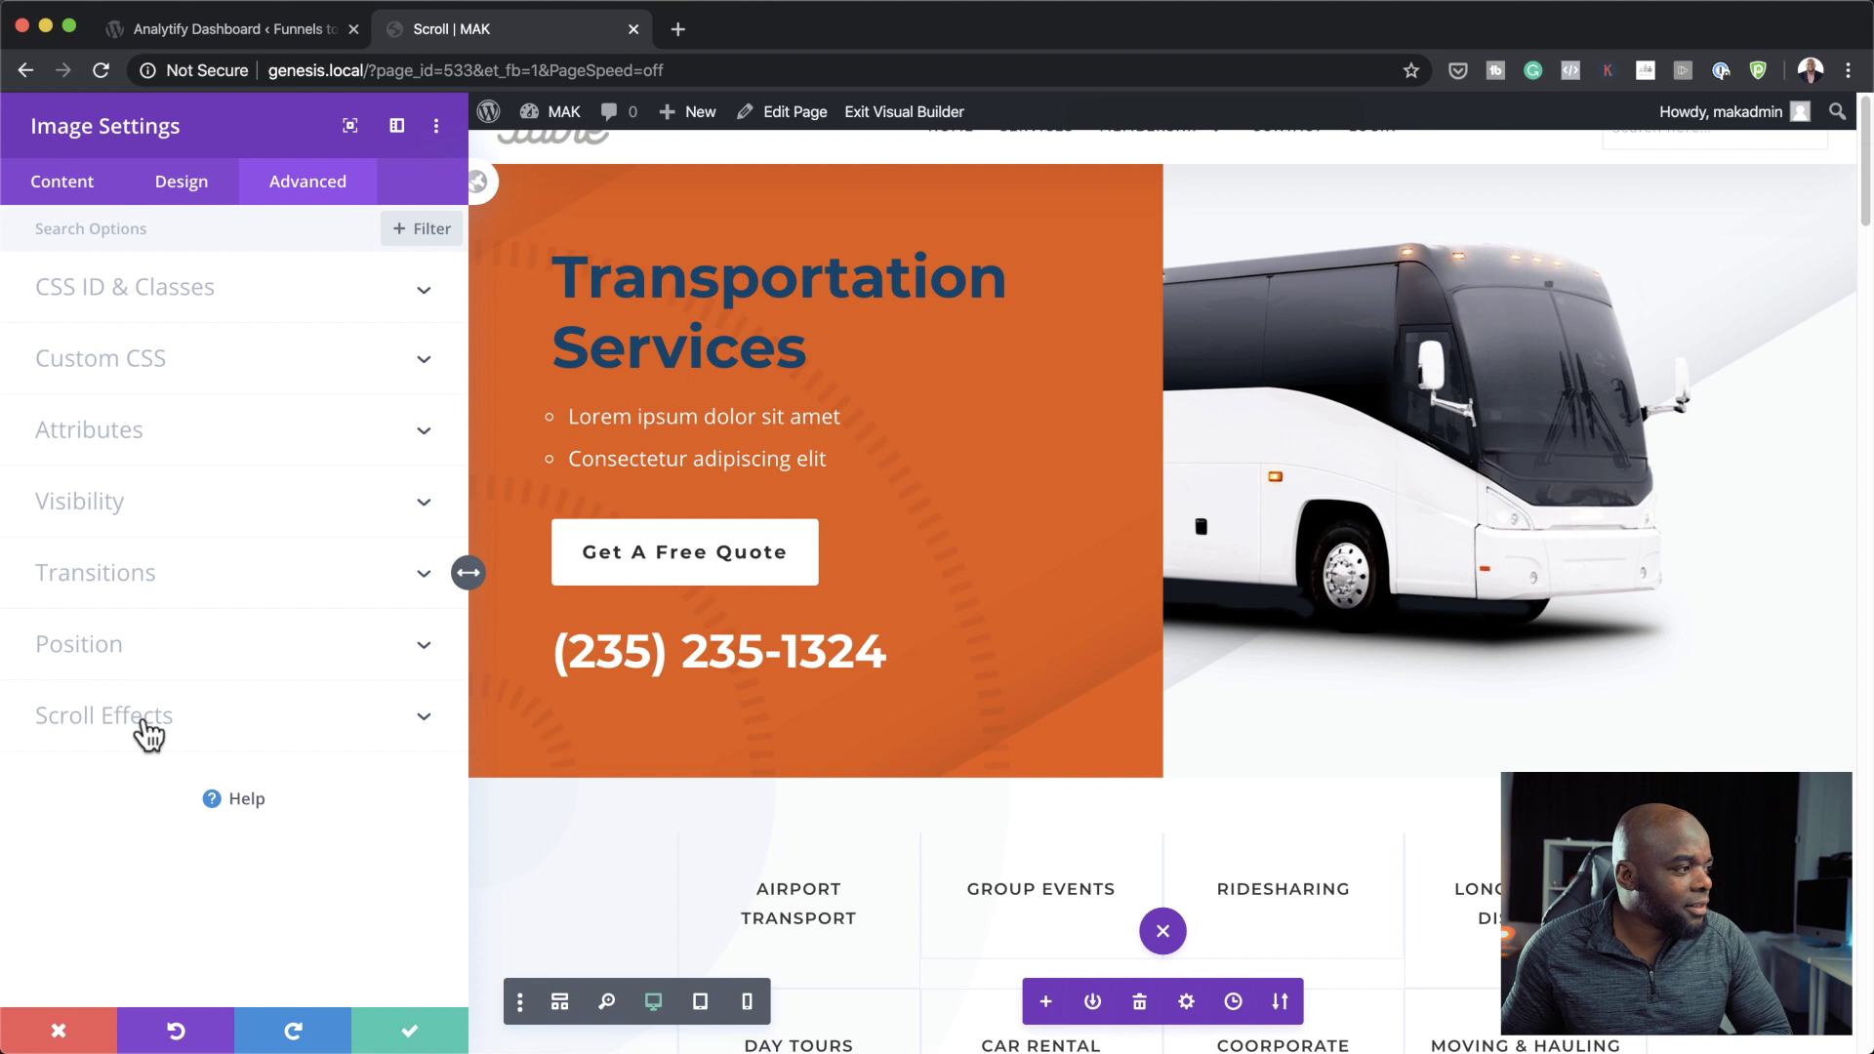
click(146, 722)
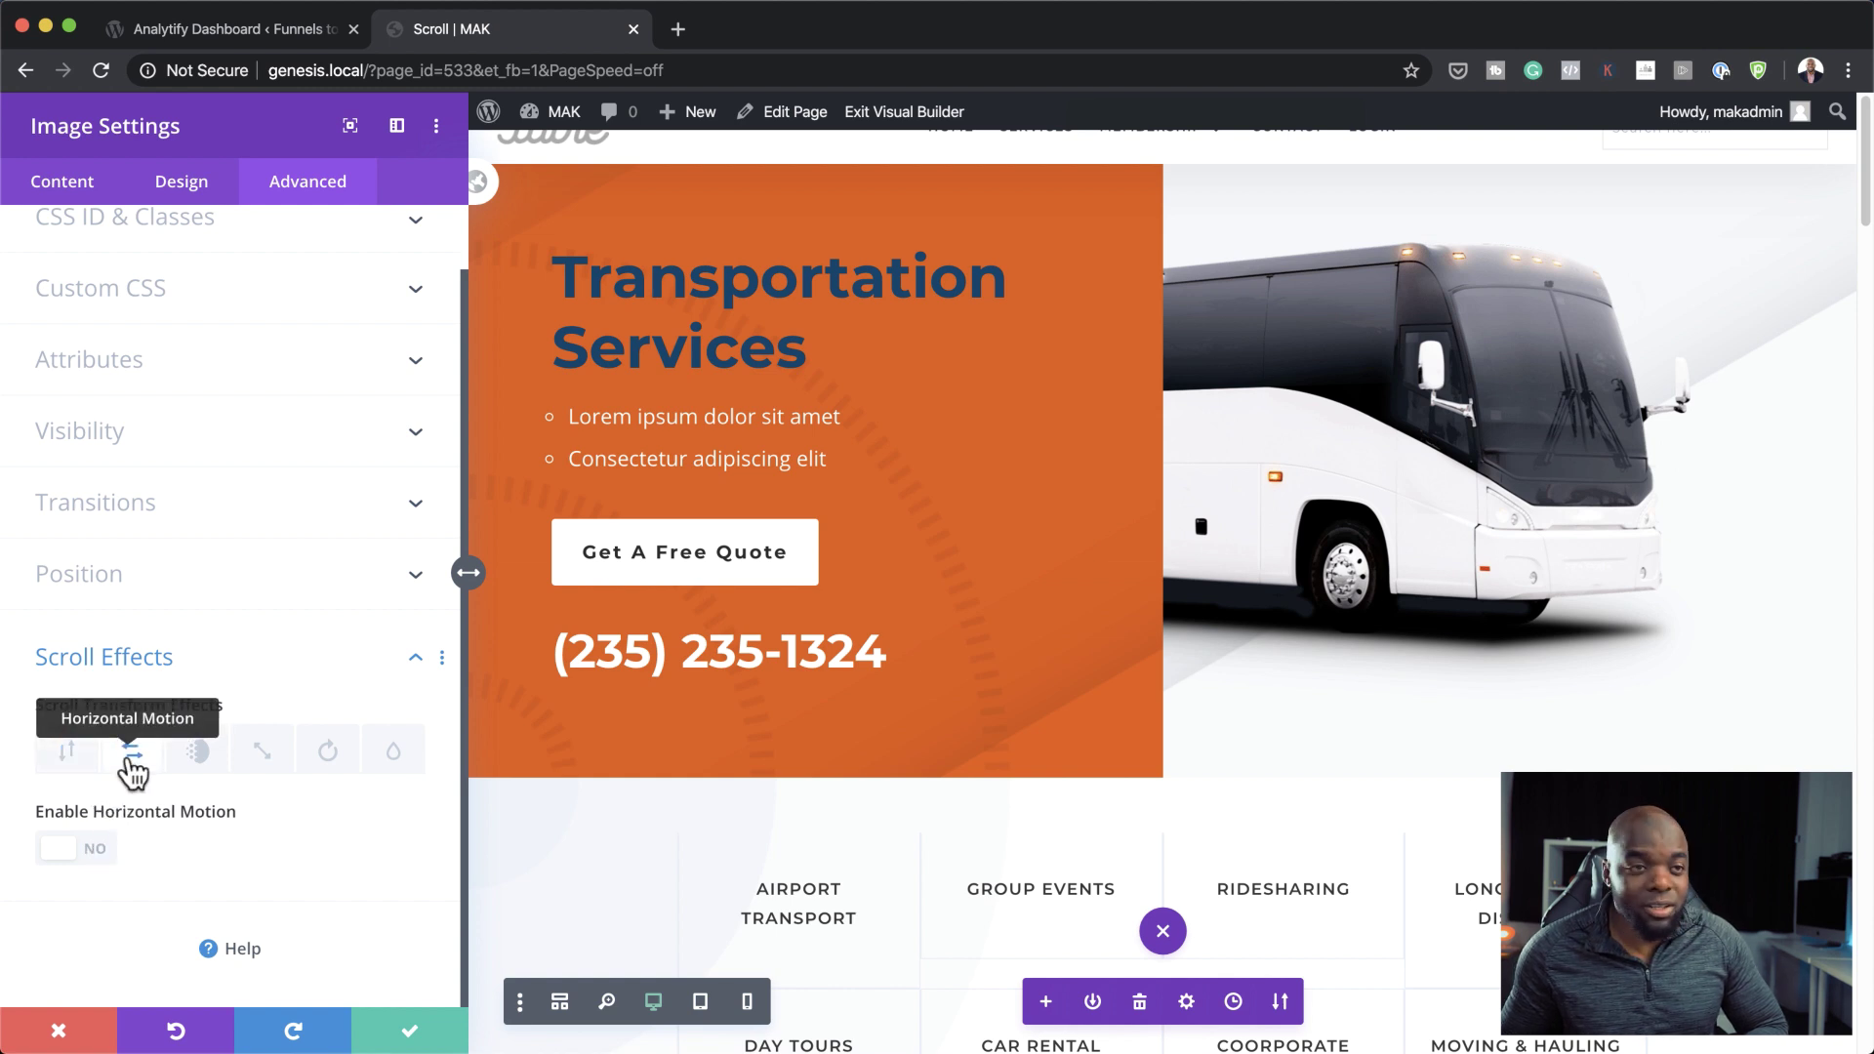
click(101, 857)
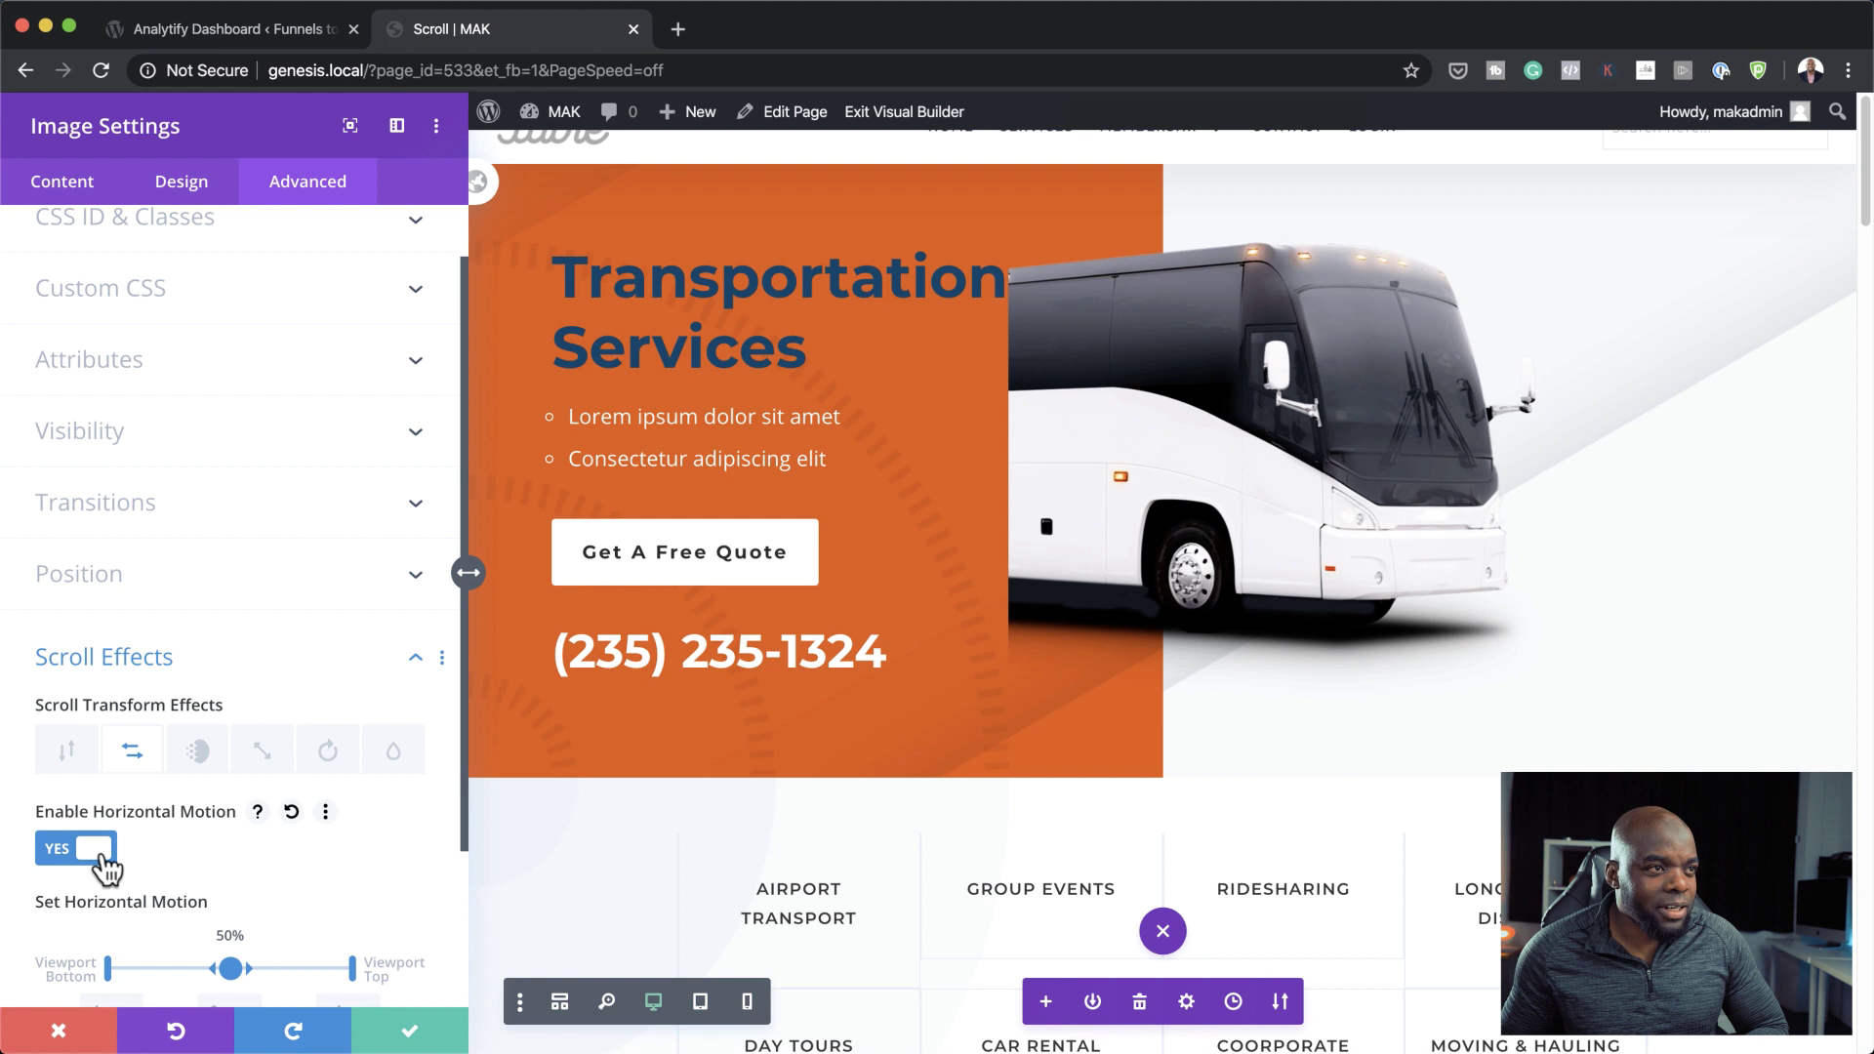
scroll(322, 898, down, 1)
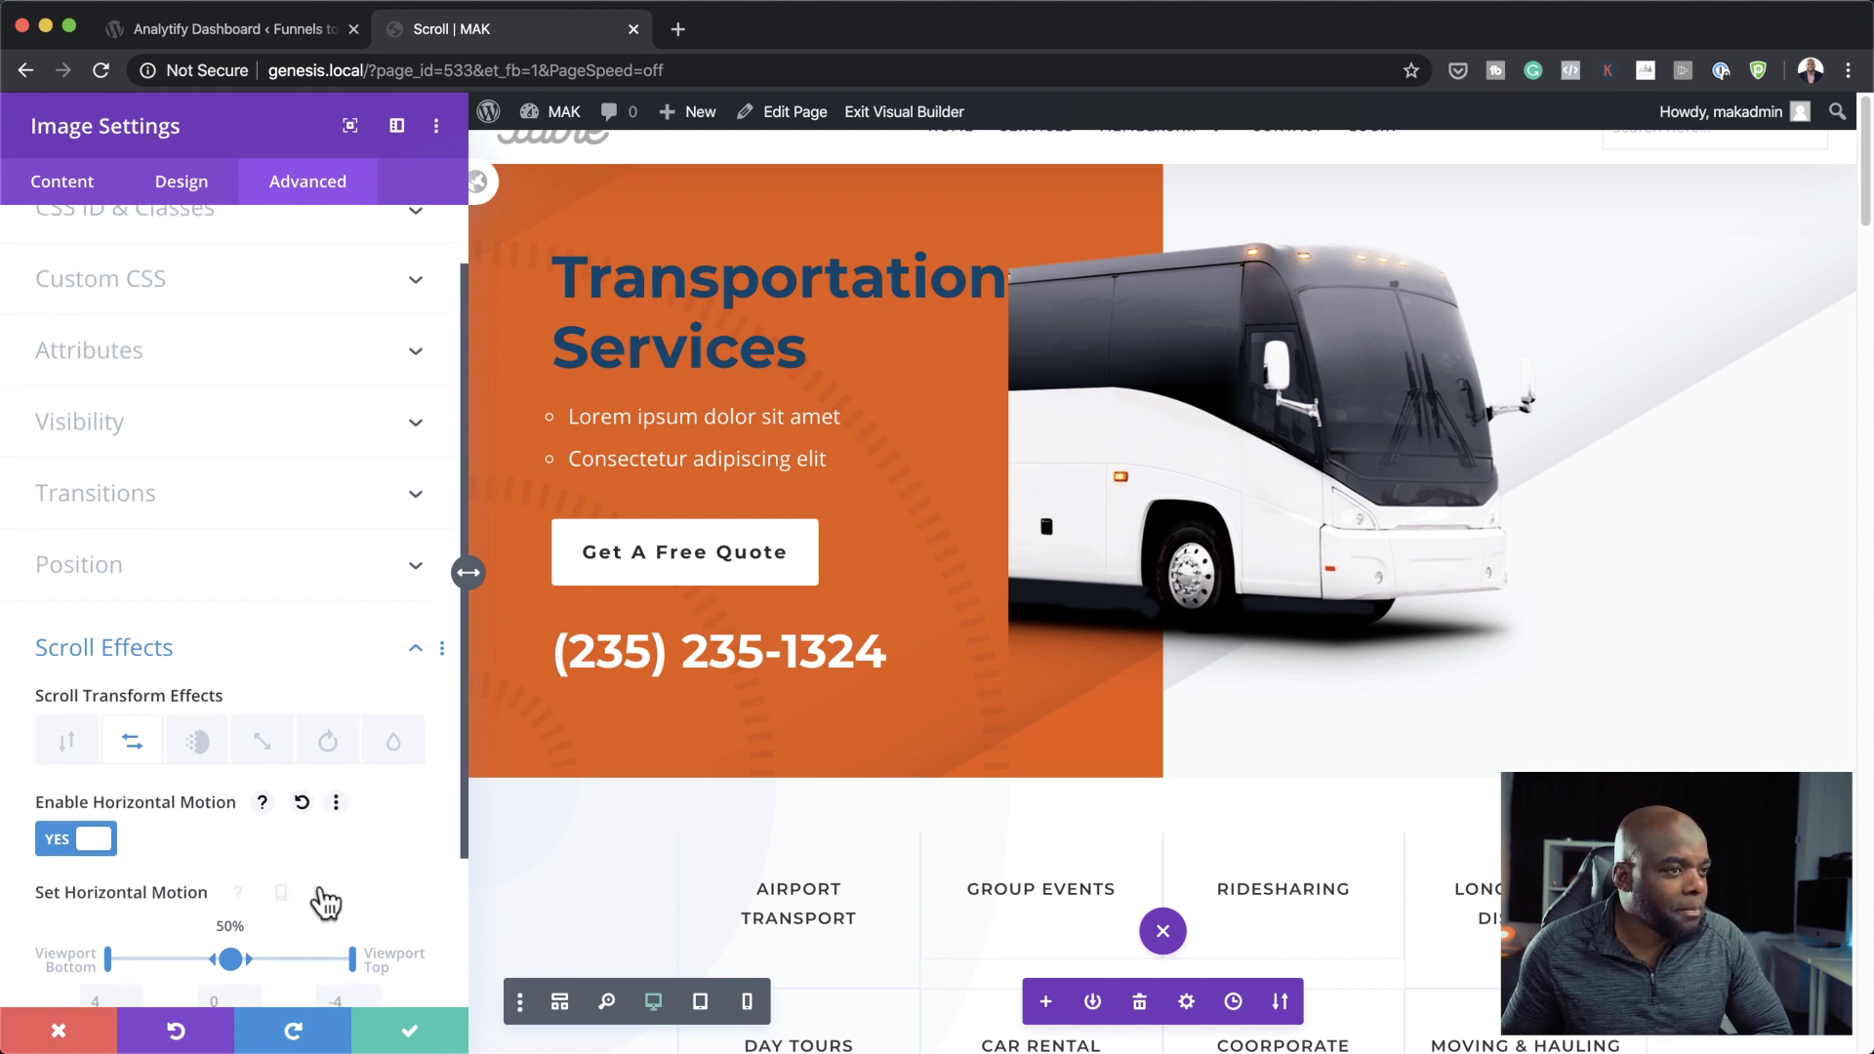
scroll(374, 897, down, 4)
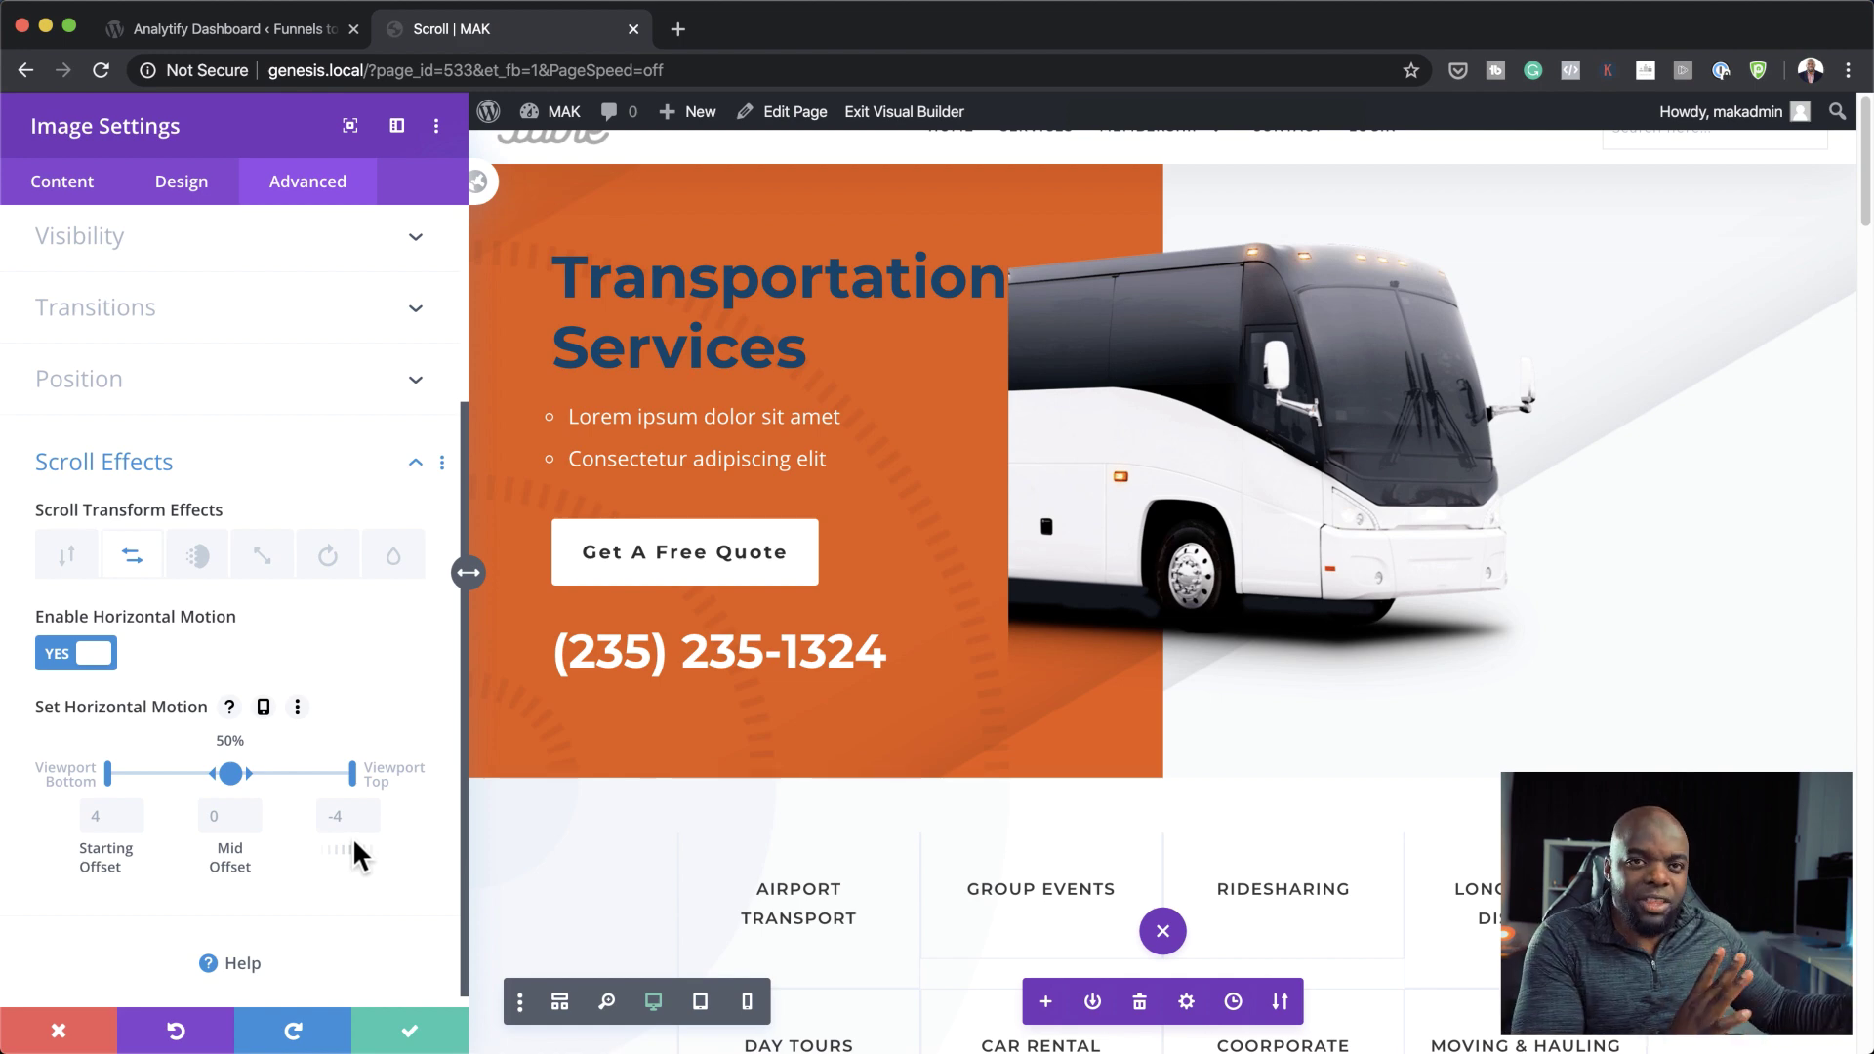
scroll(925, 442, down, 3)
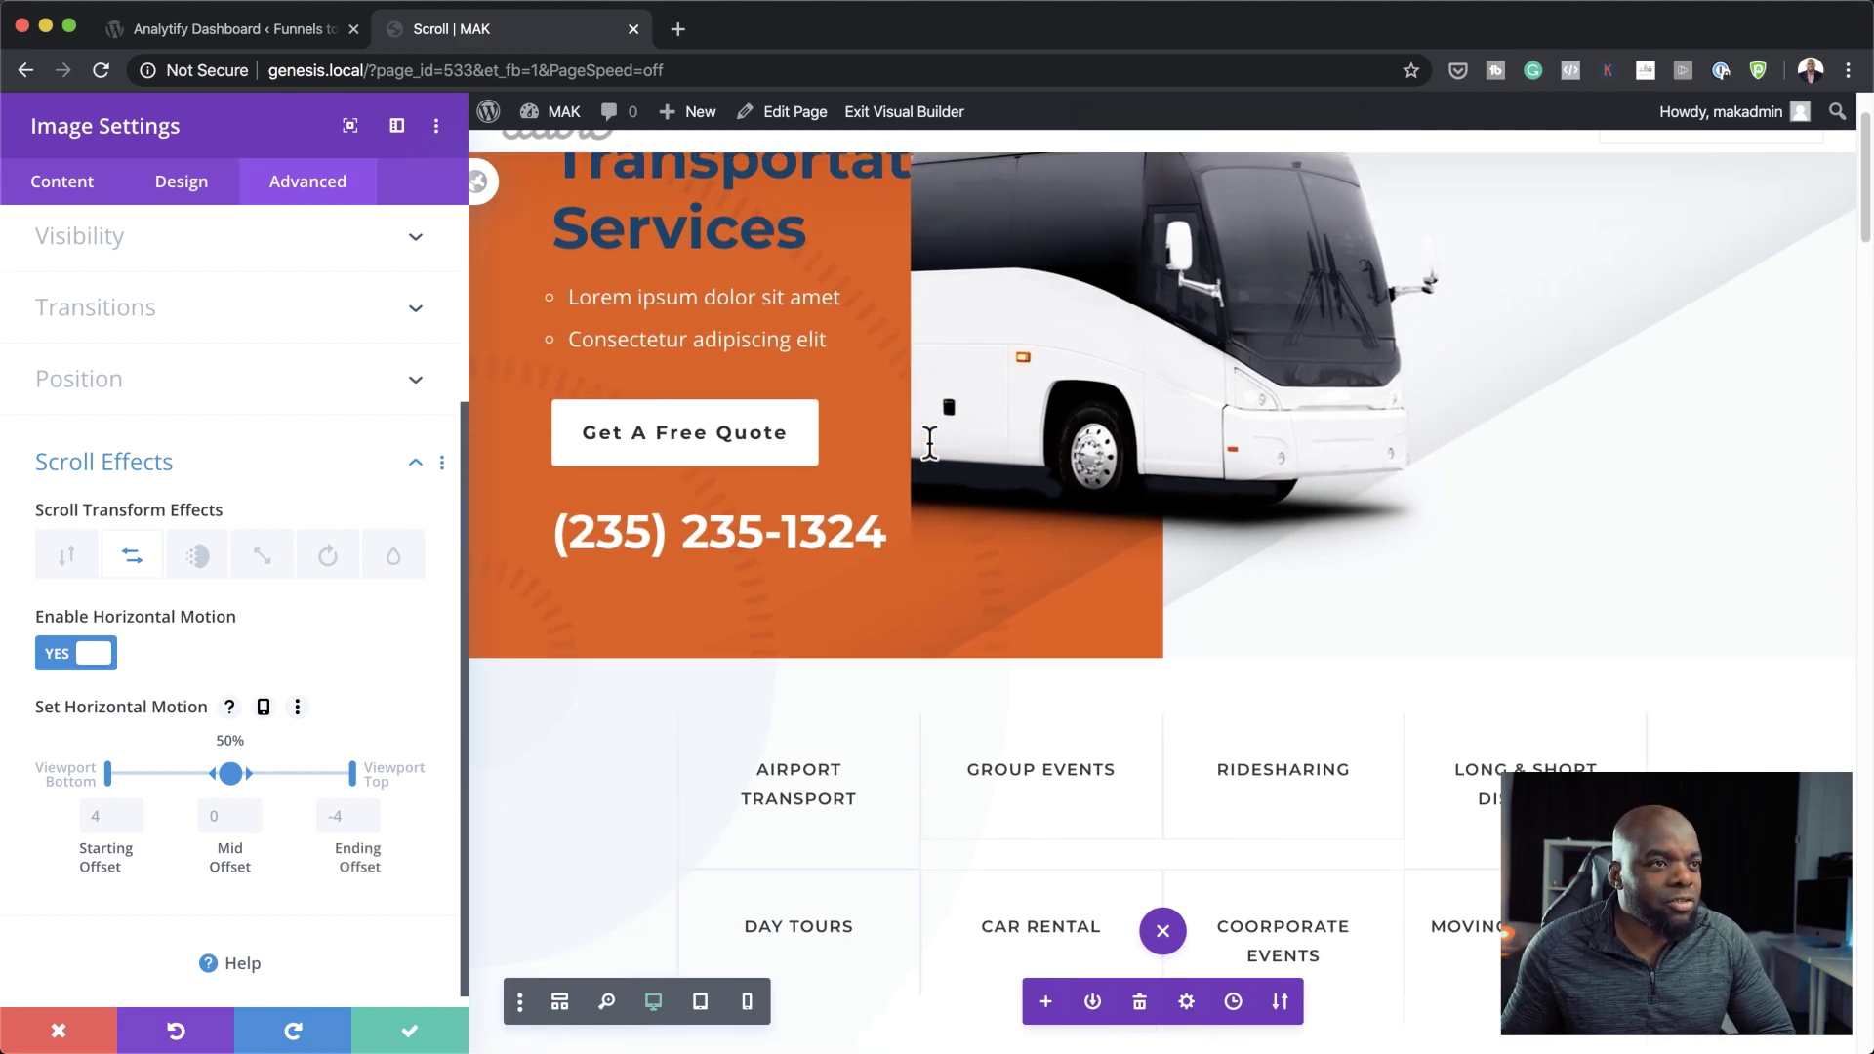
scroll(930, 445, down, 5)
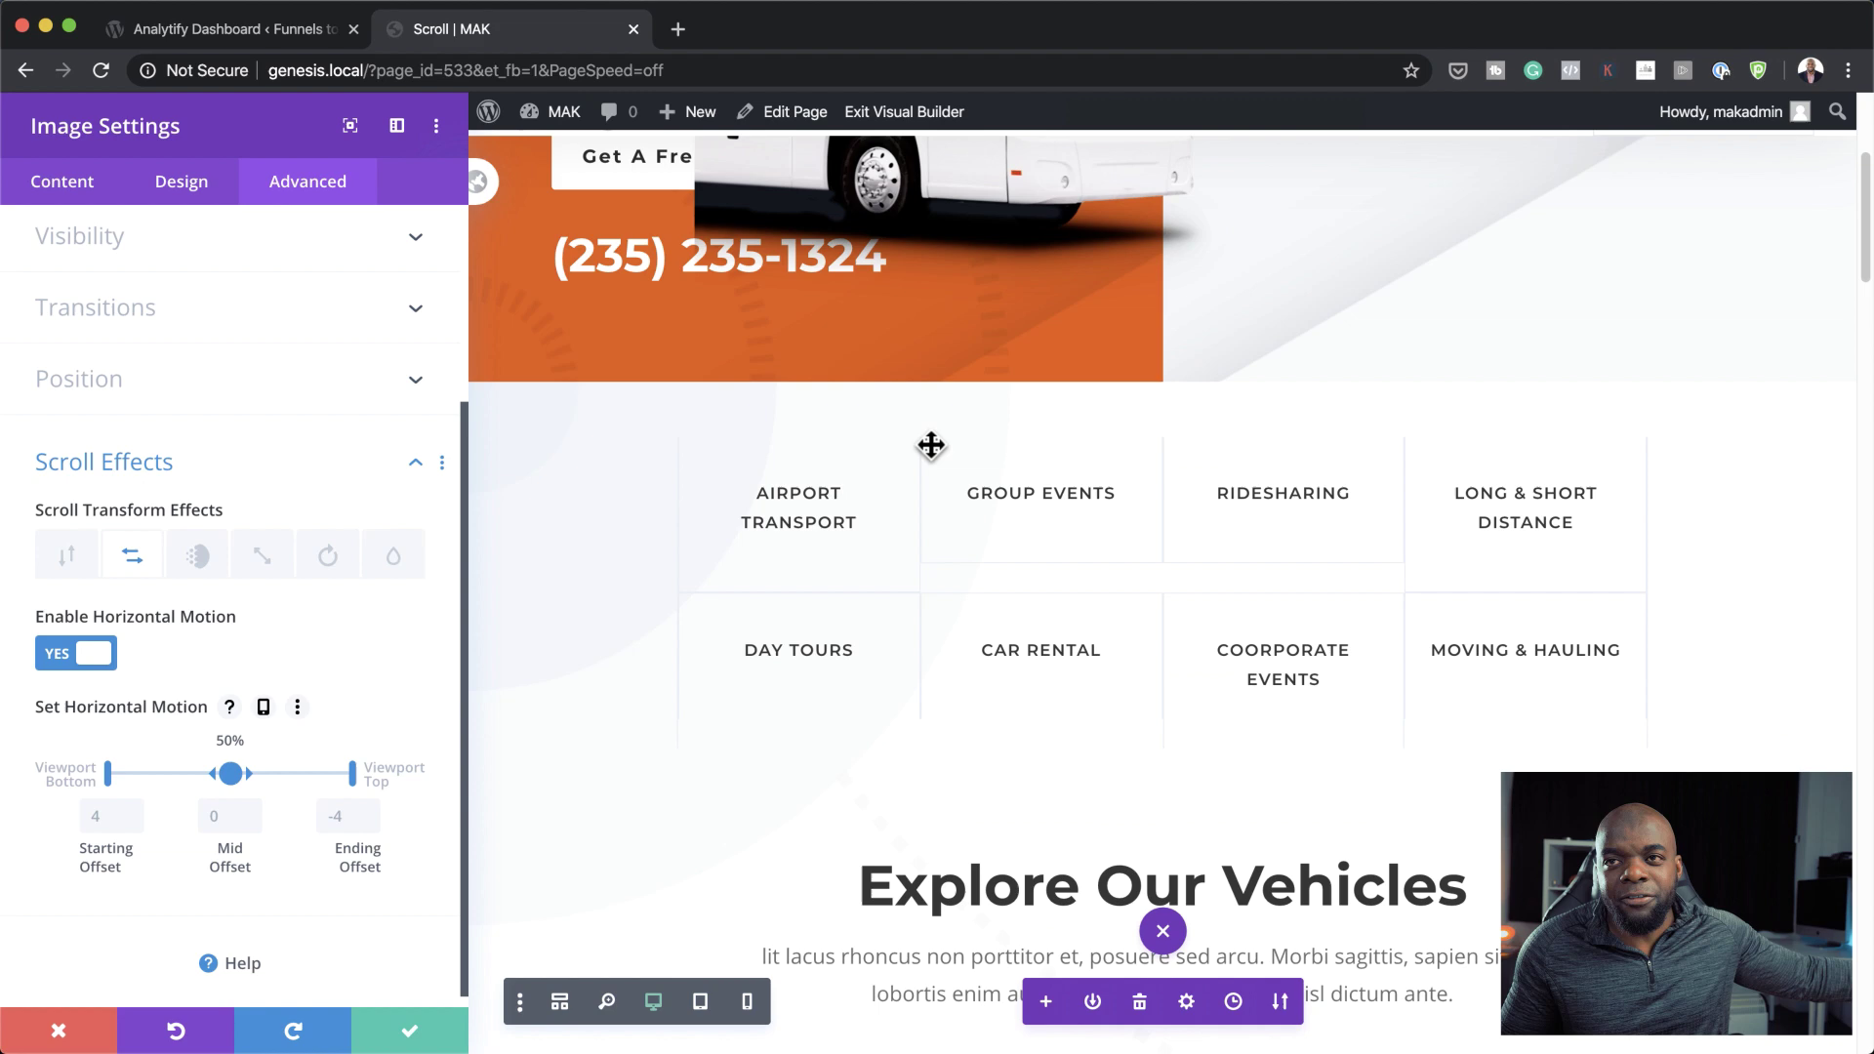
scroll(883, 542, up, 7)
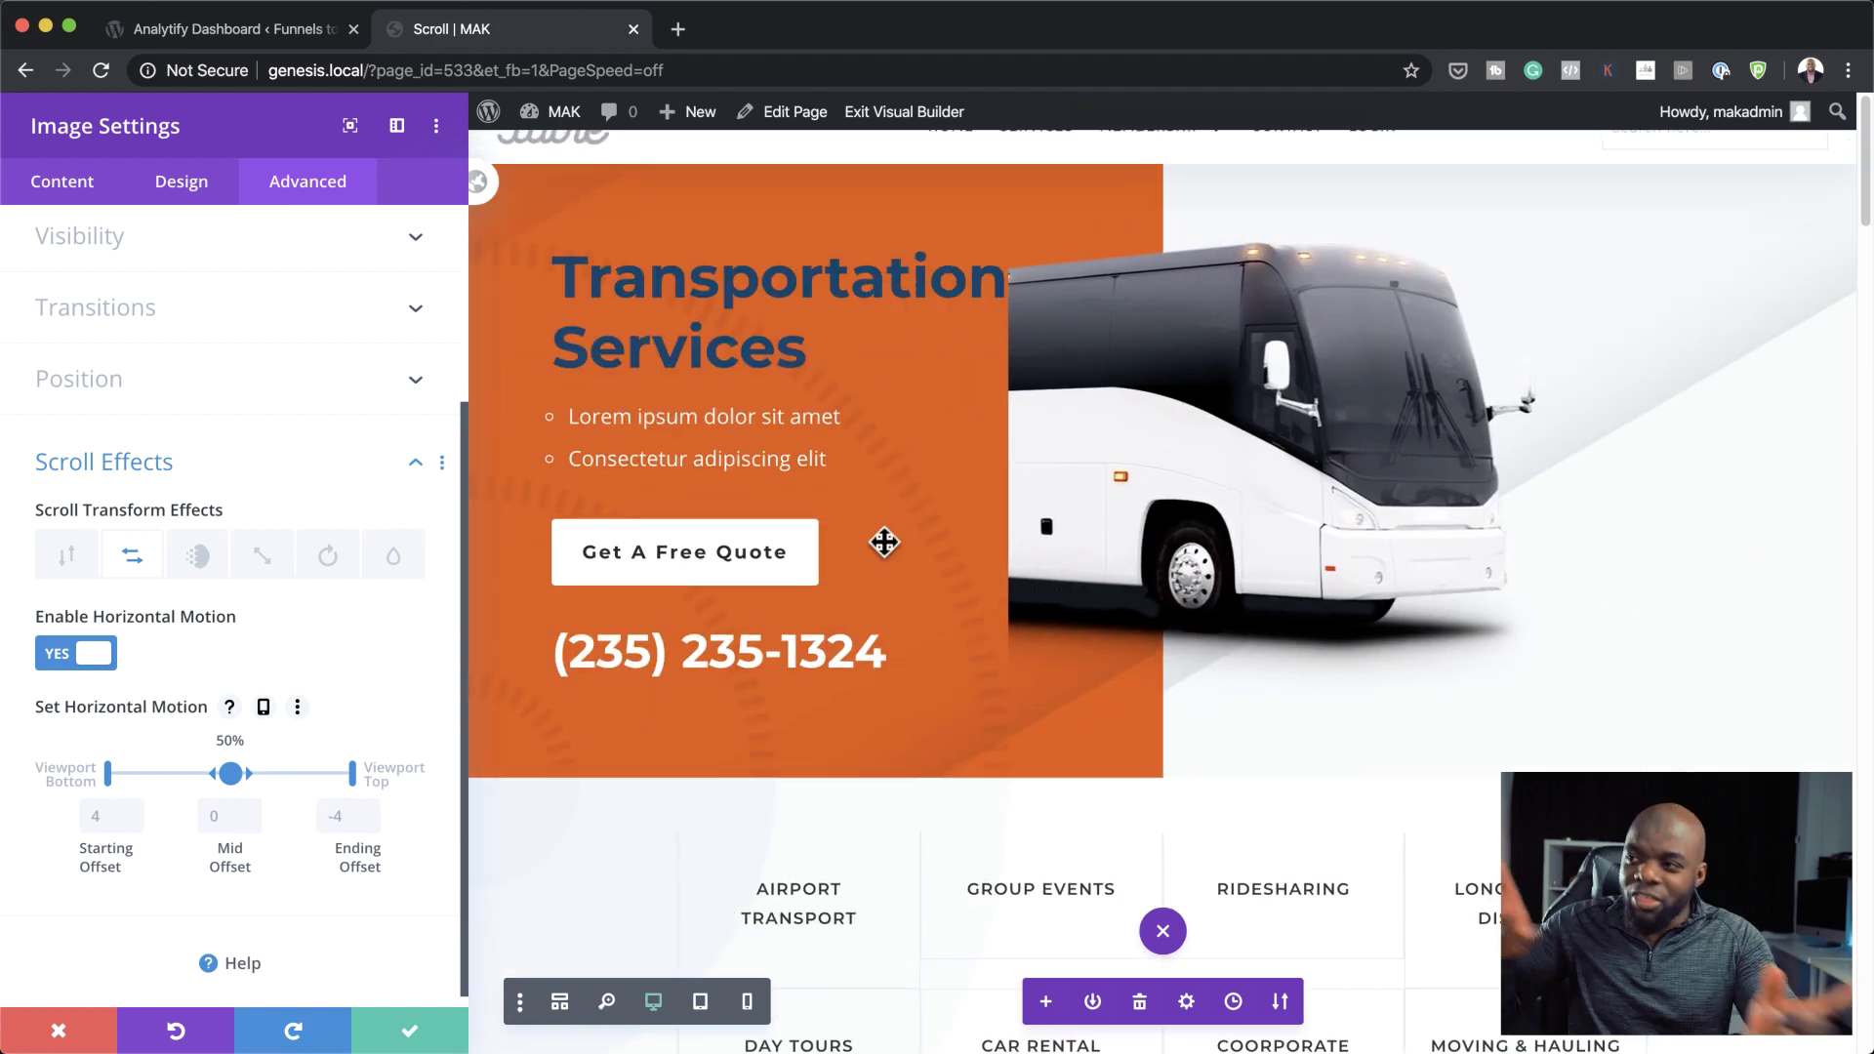
scroll(452, 1006, up, 1)
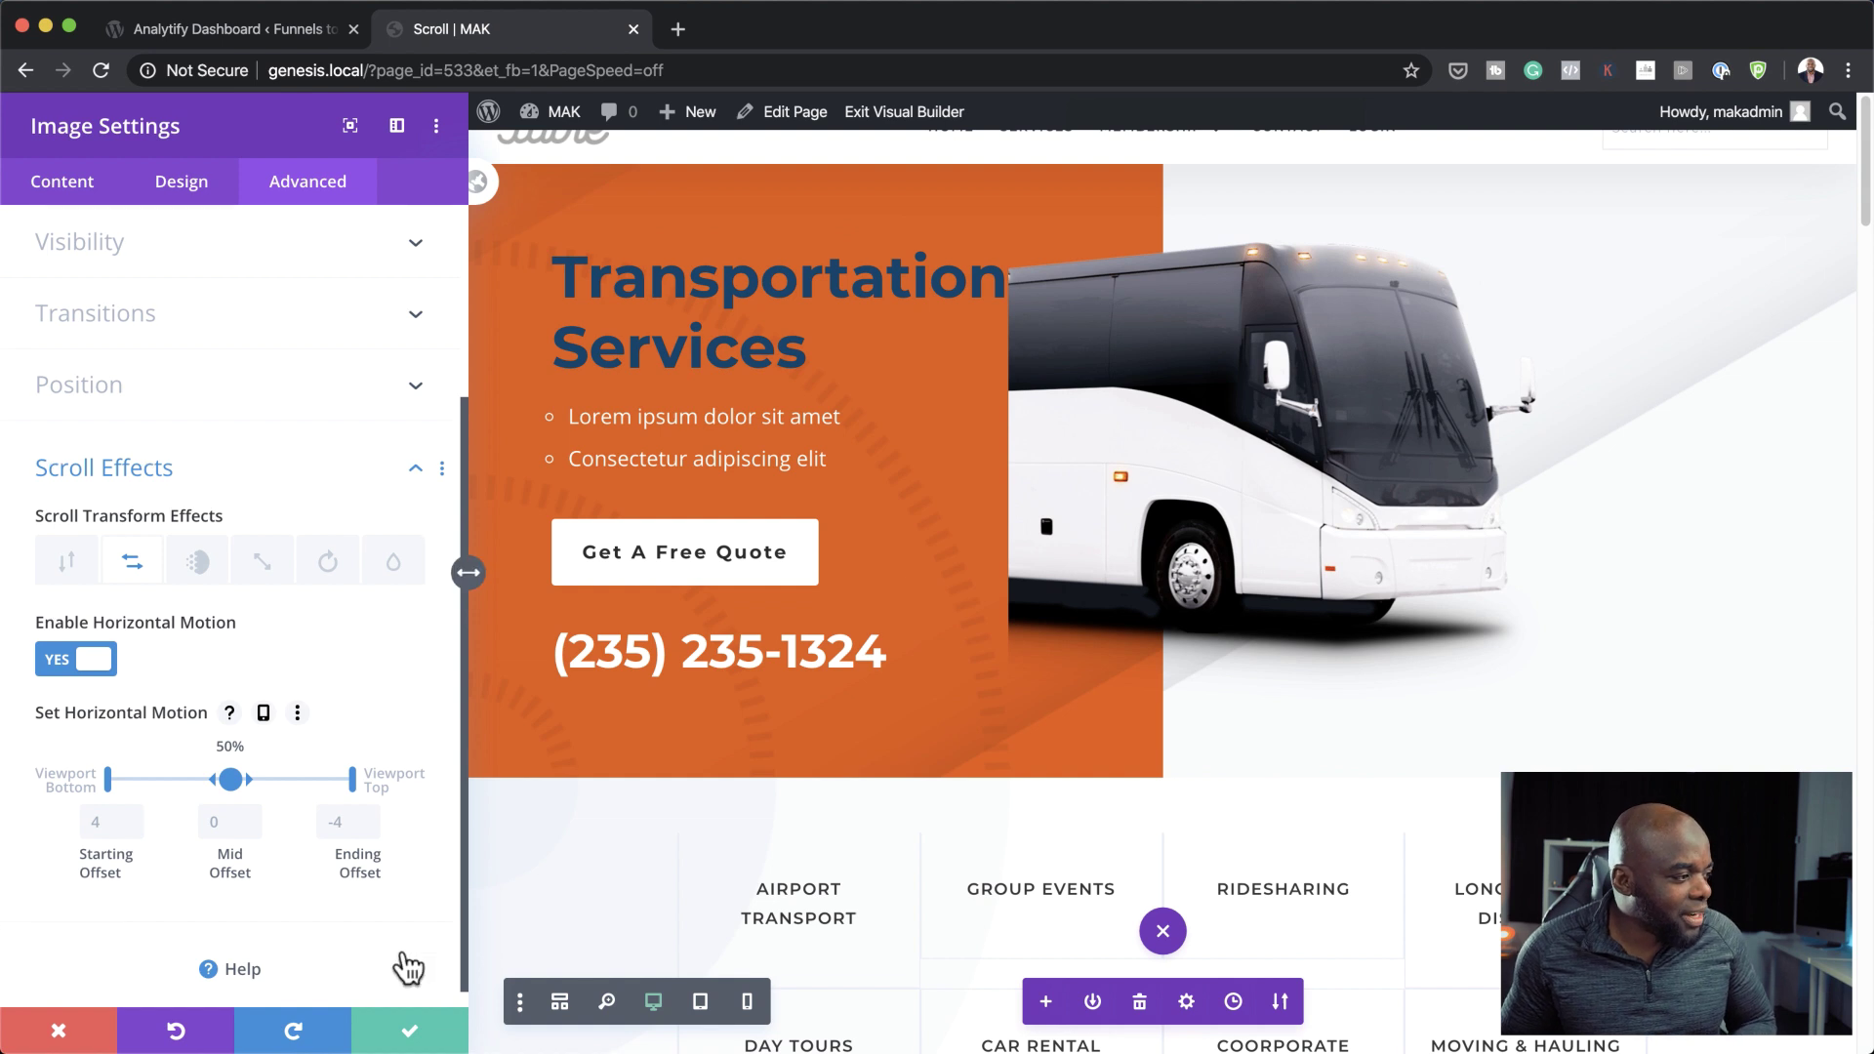
- Set the bus image's horizontal offsets to start 0, middle -2 and end 0
drag(114, 856, 118, 857)
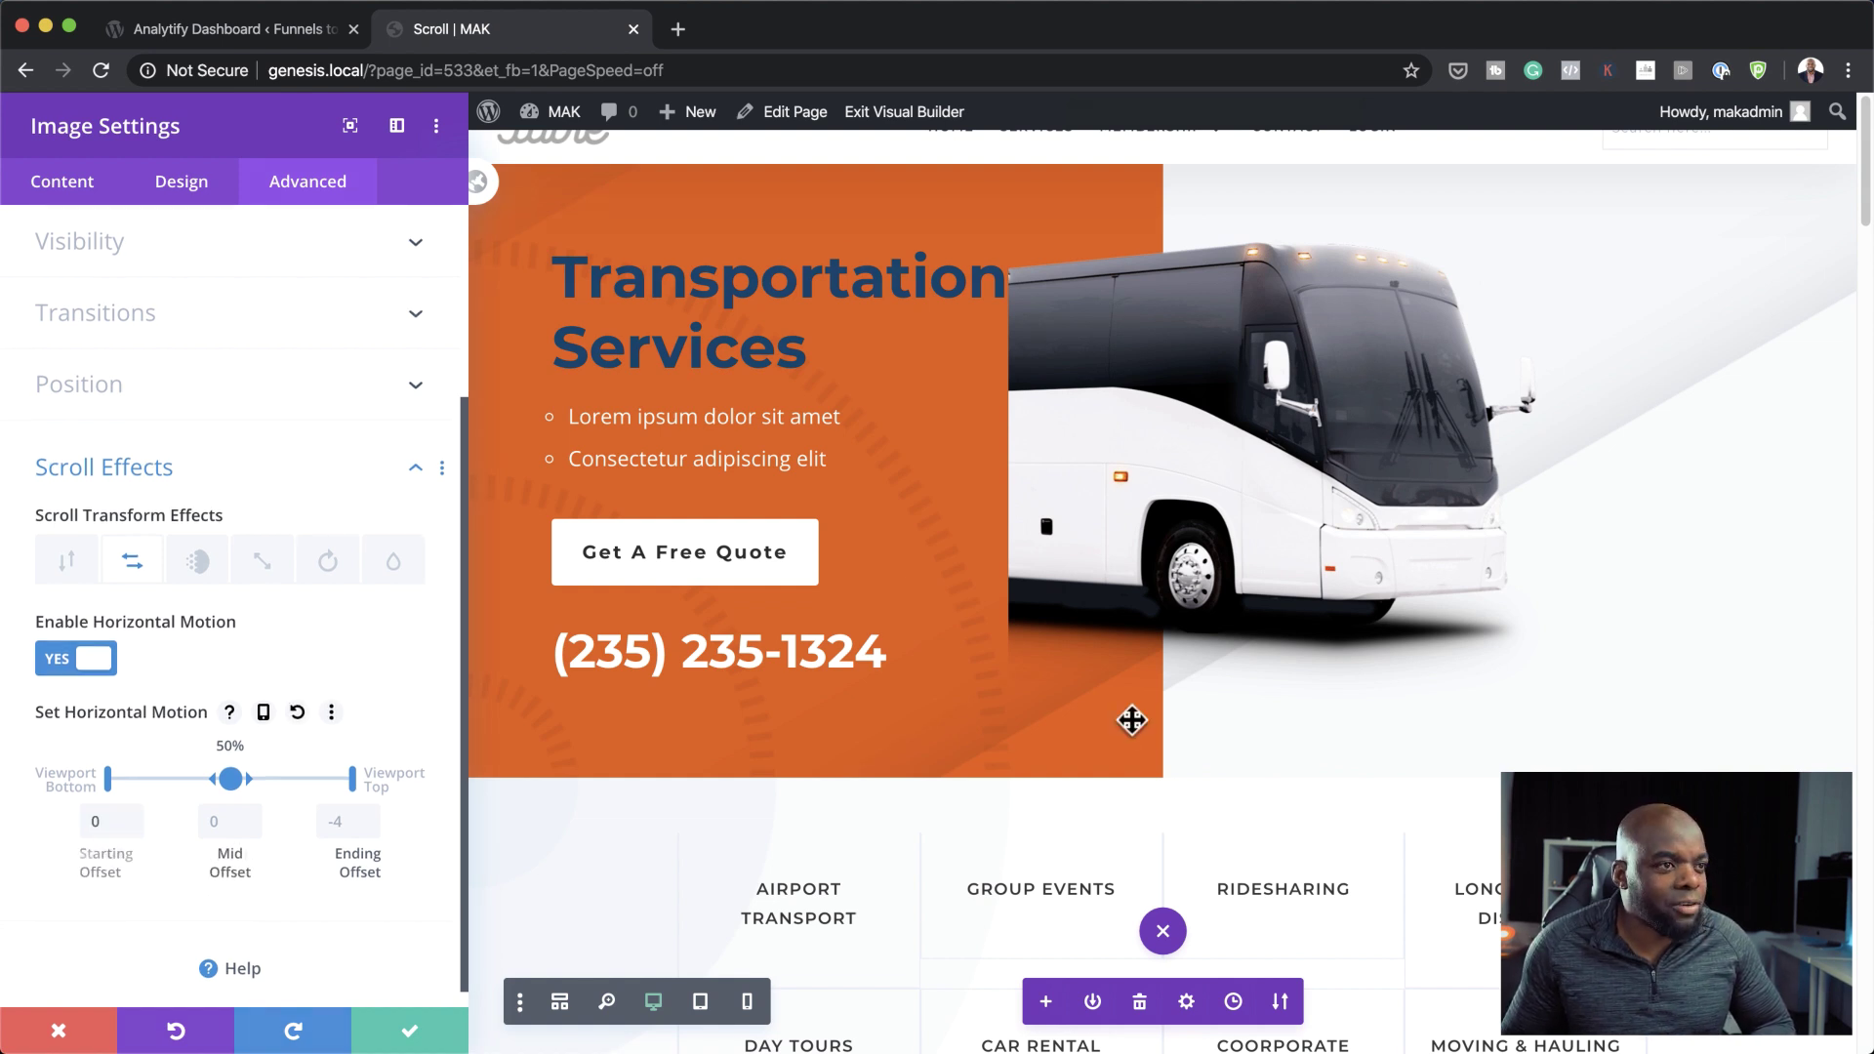
scroll(1132, 721, down, 3)
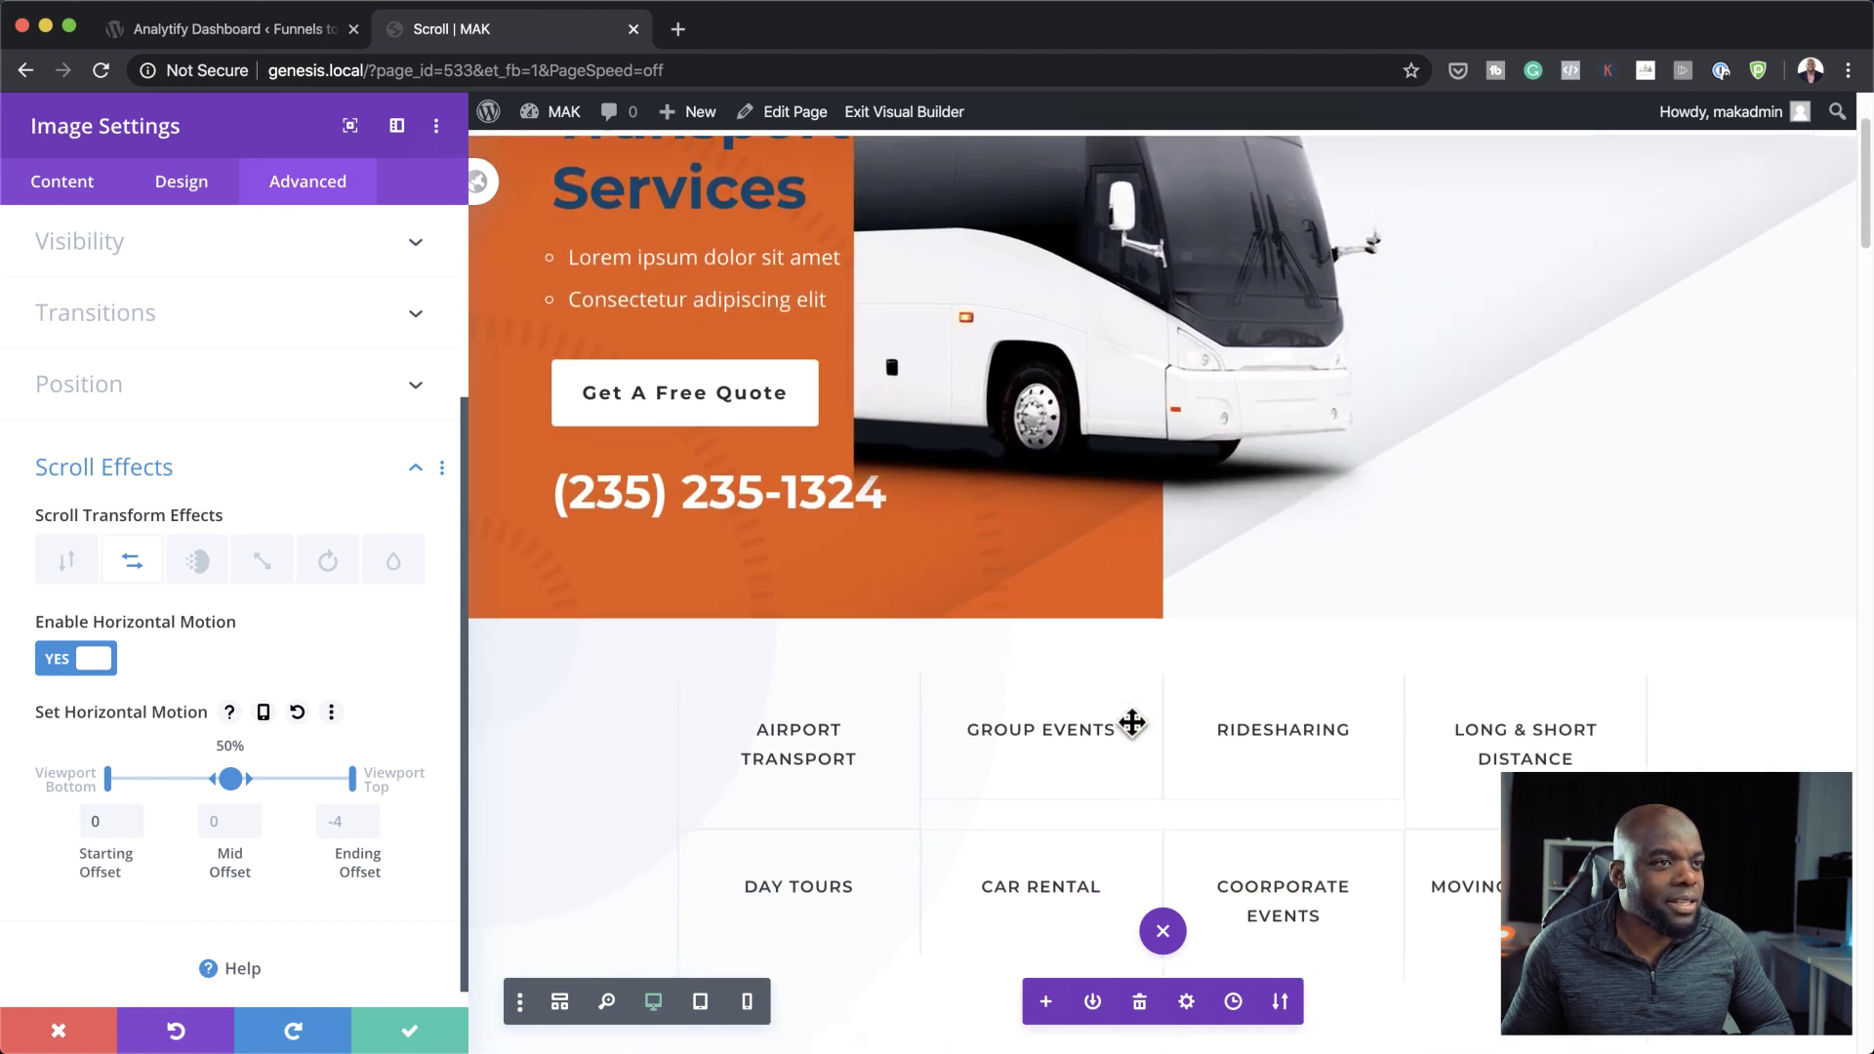
scroll(1132, 722, up, 2)
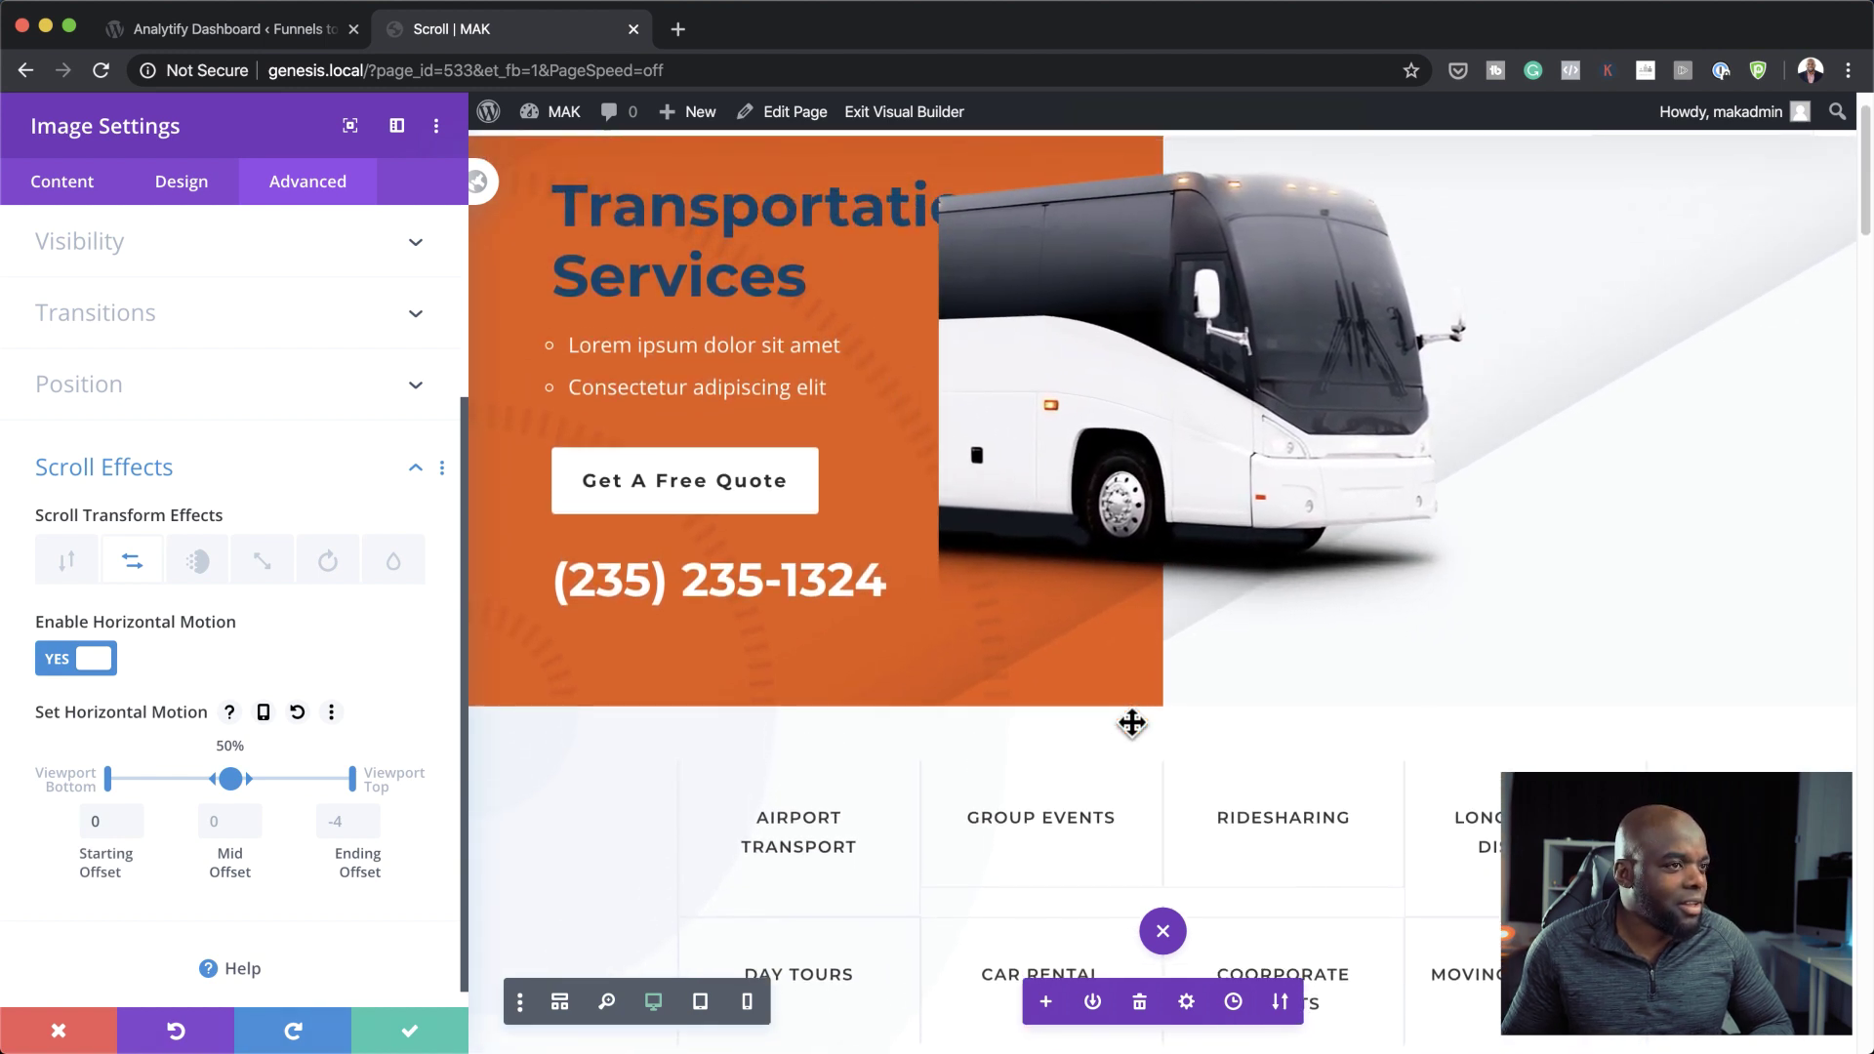
scroll(1132, 722, up, 2)
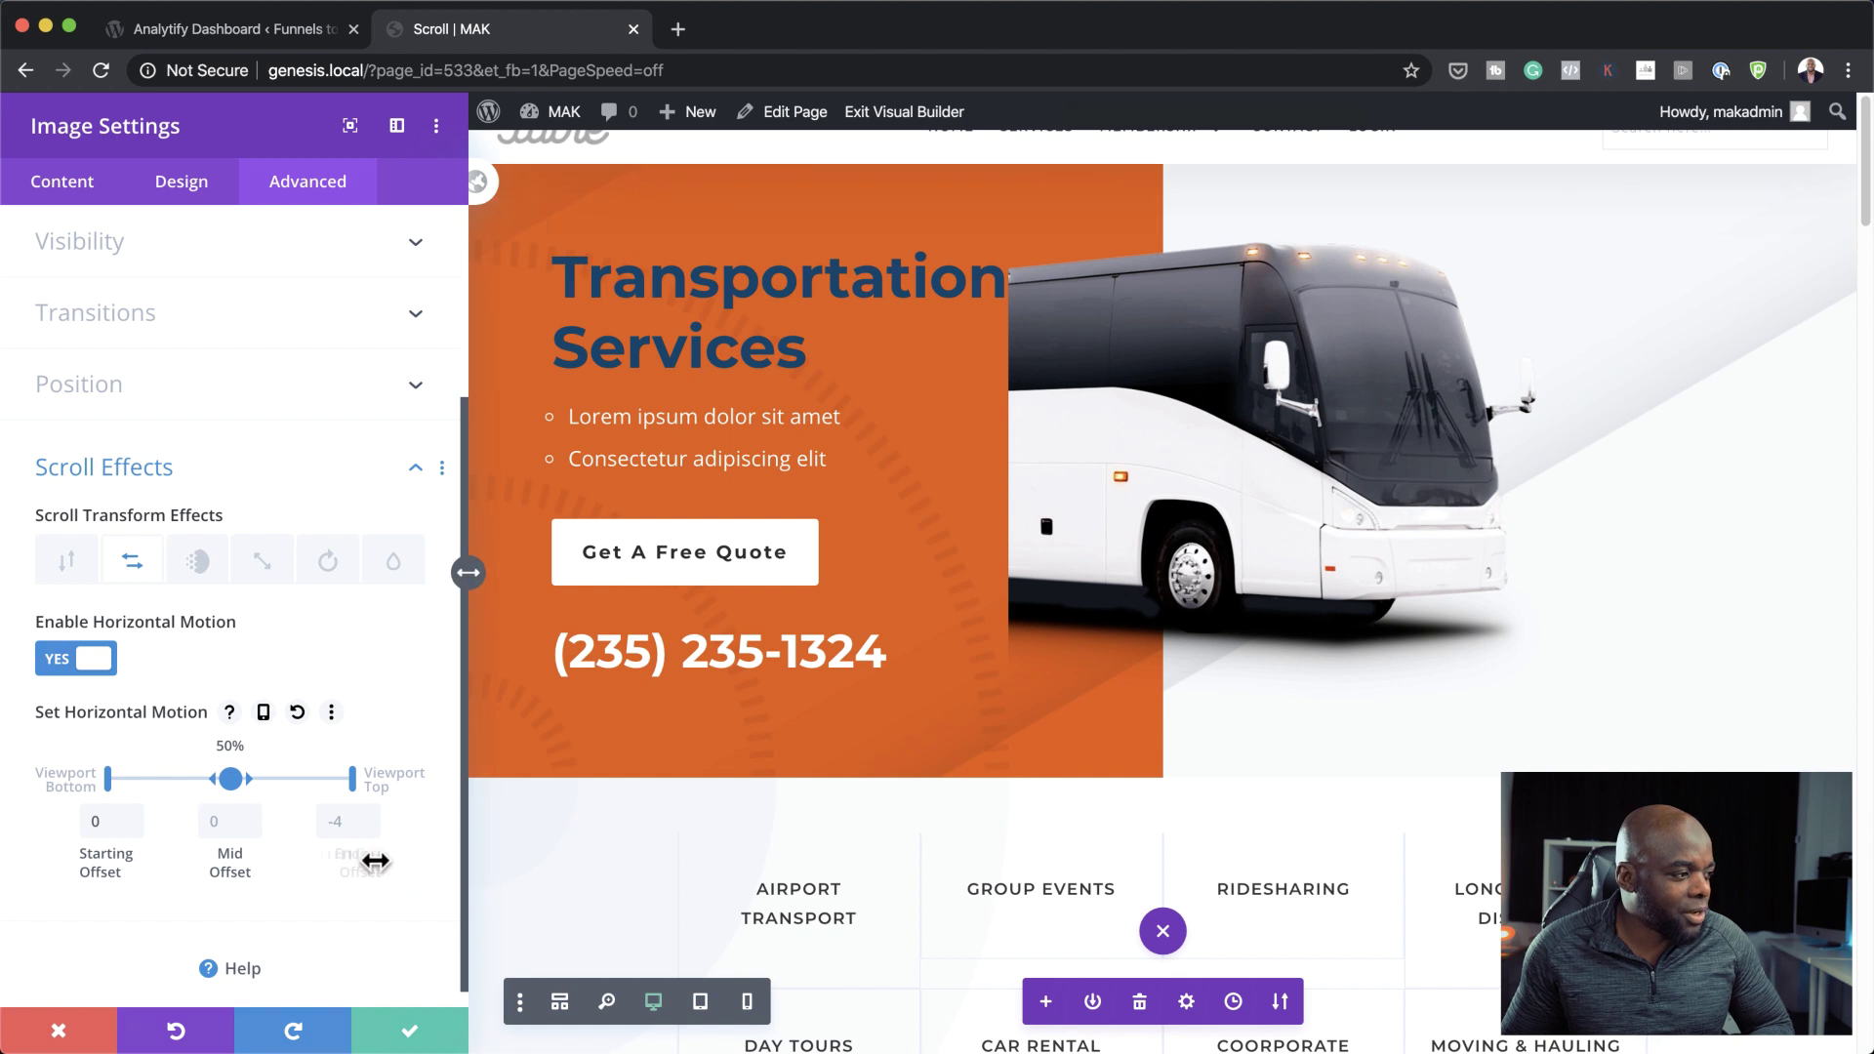
drag(364, 859, 373, 858)
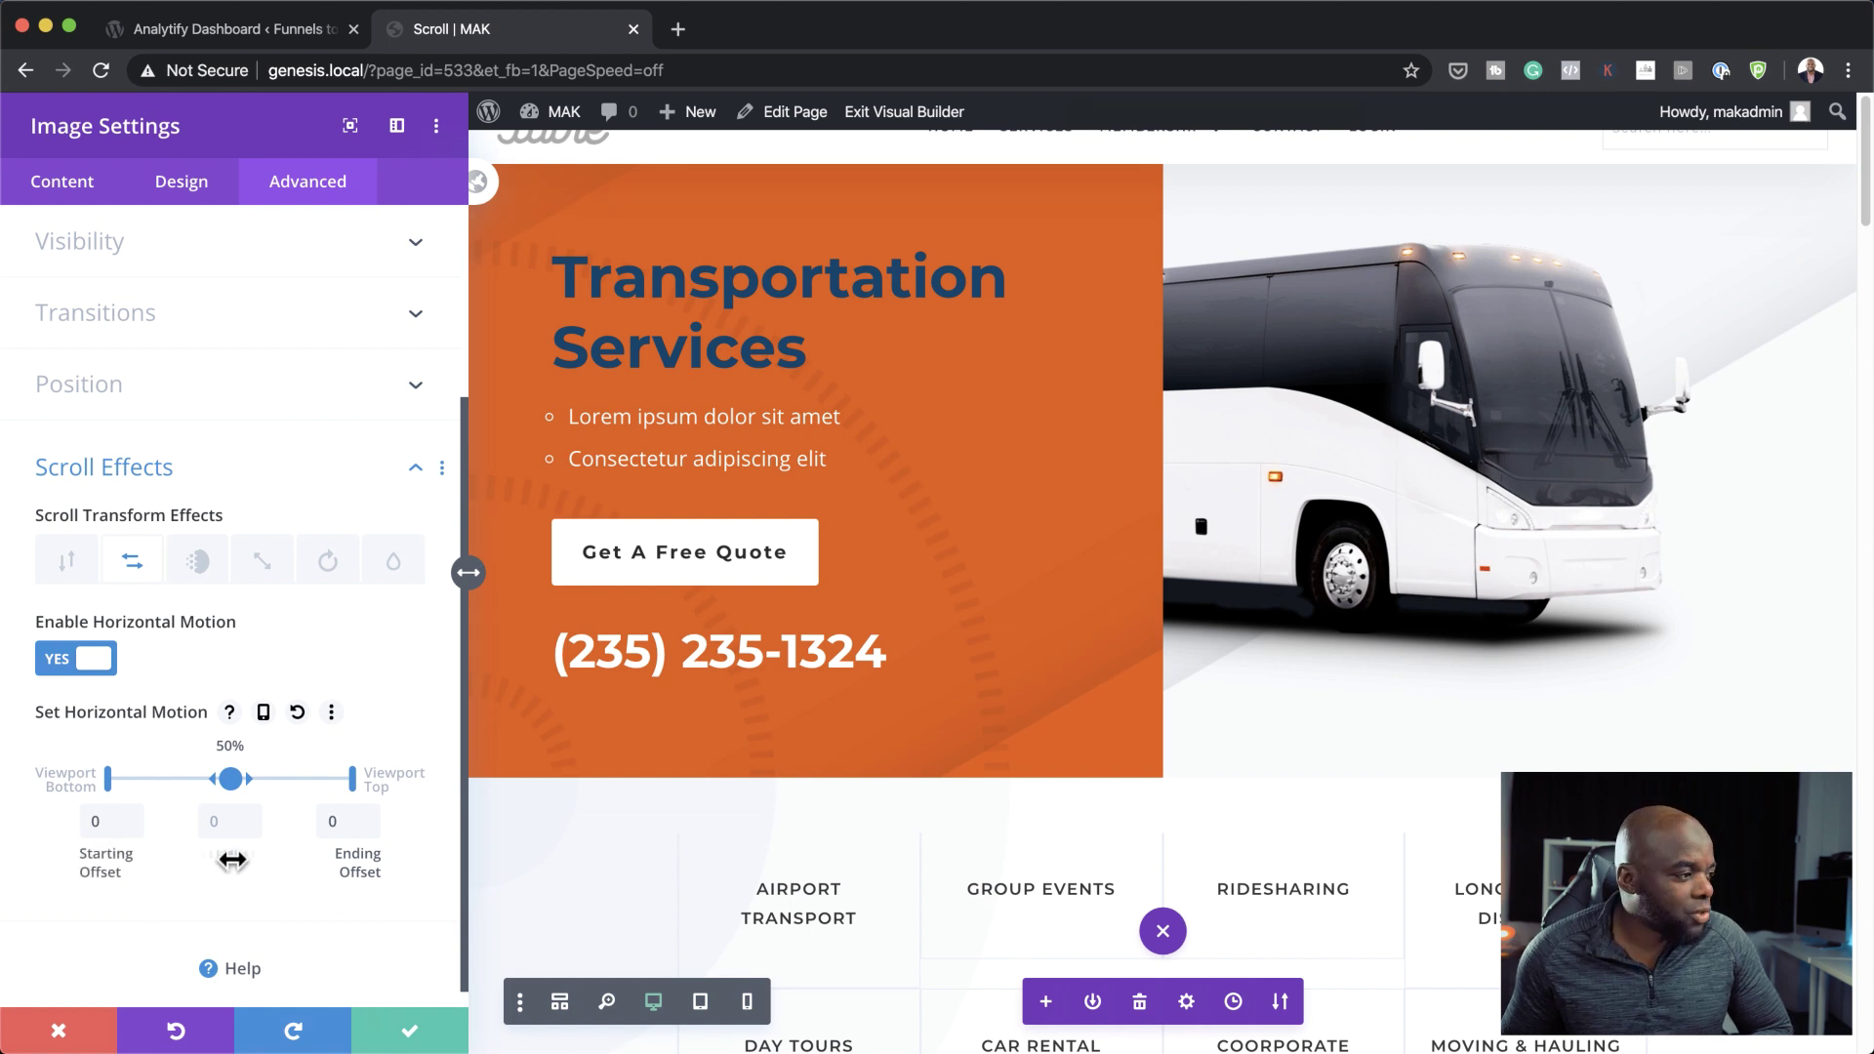
drag(232, 857, 228, 858)
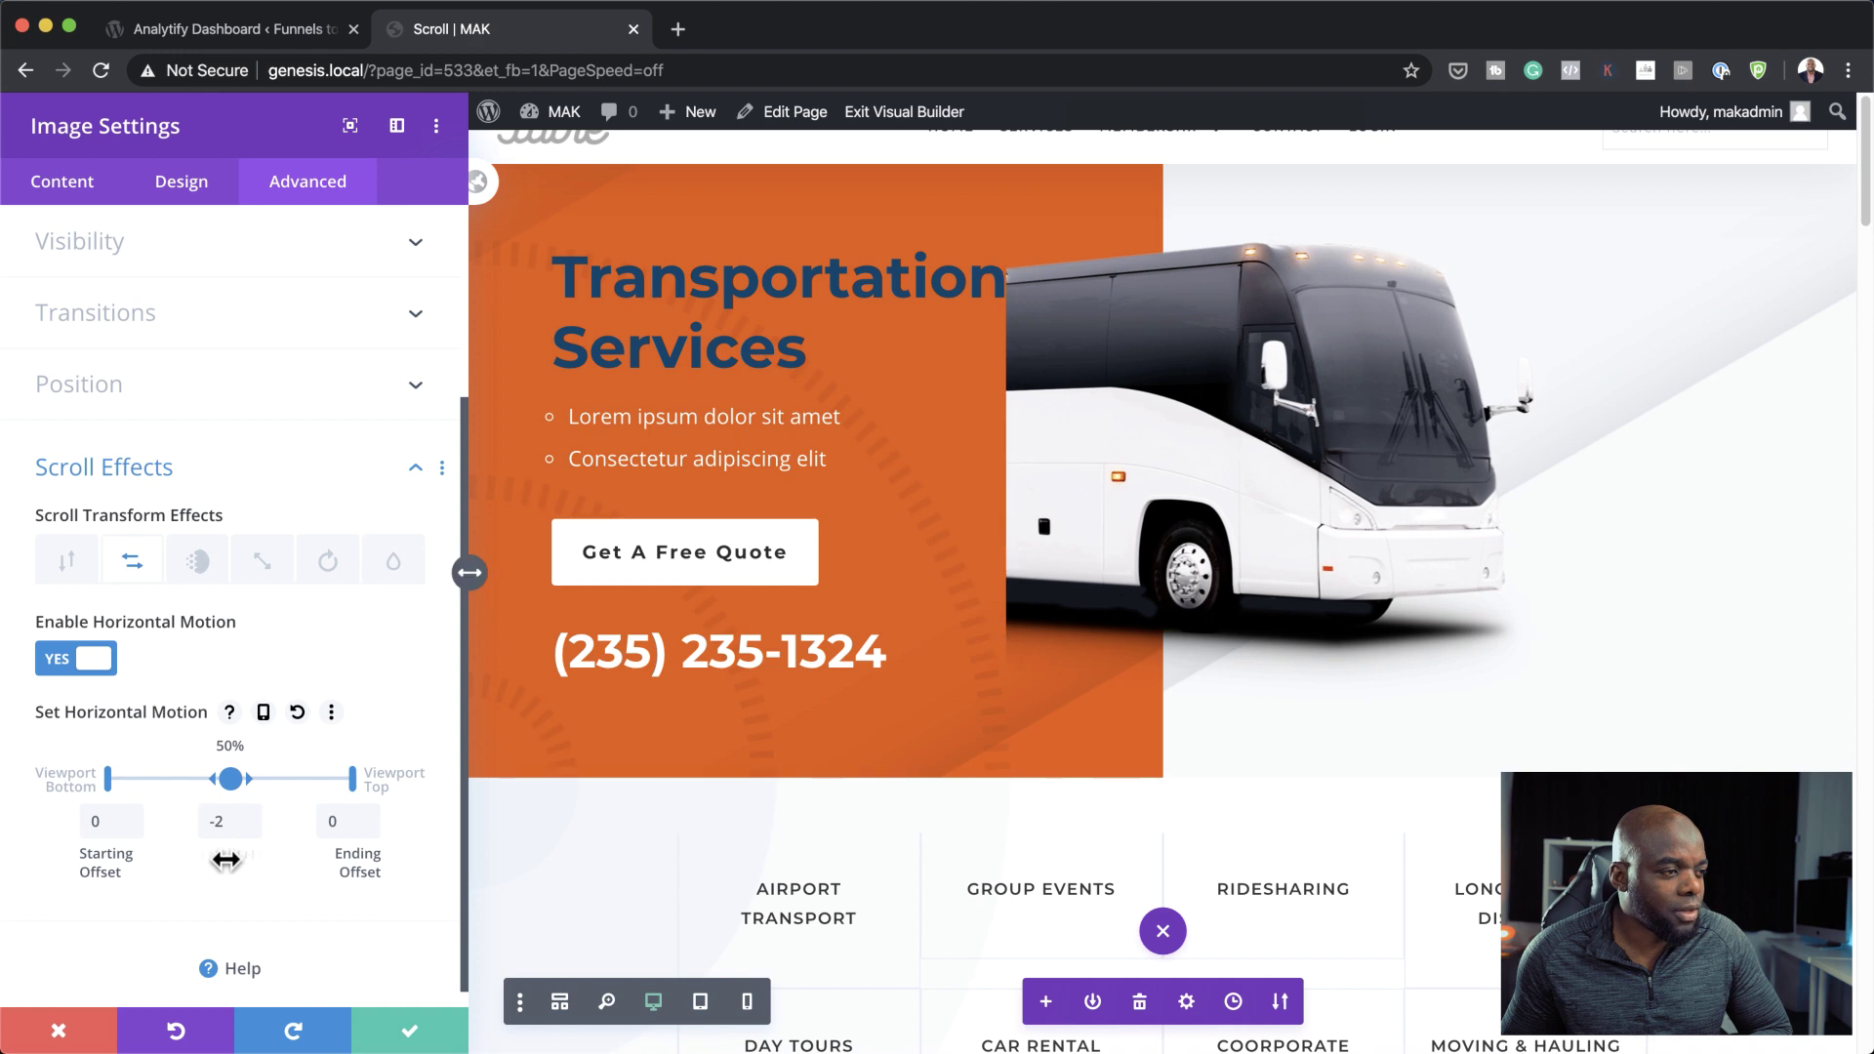
scroll(963, 532, down, 2)
scroll(963, 532, down, 4)
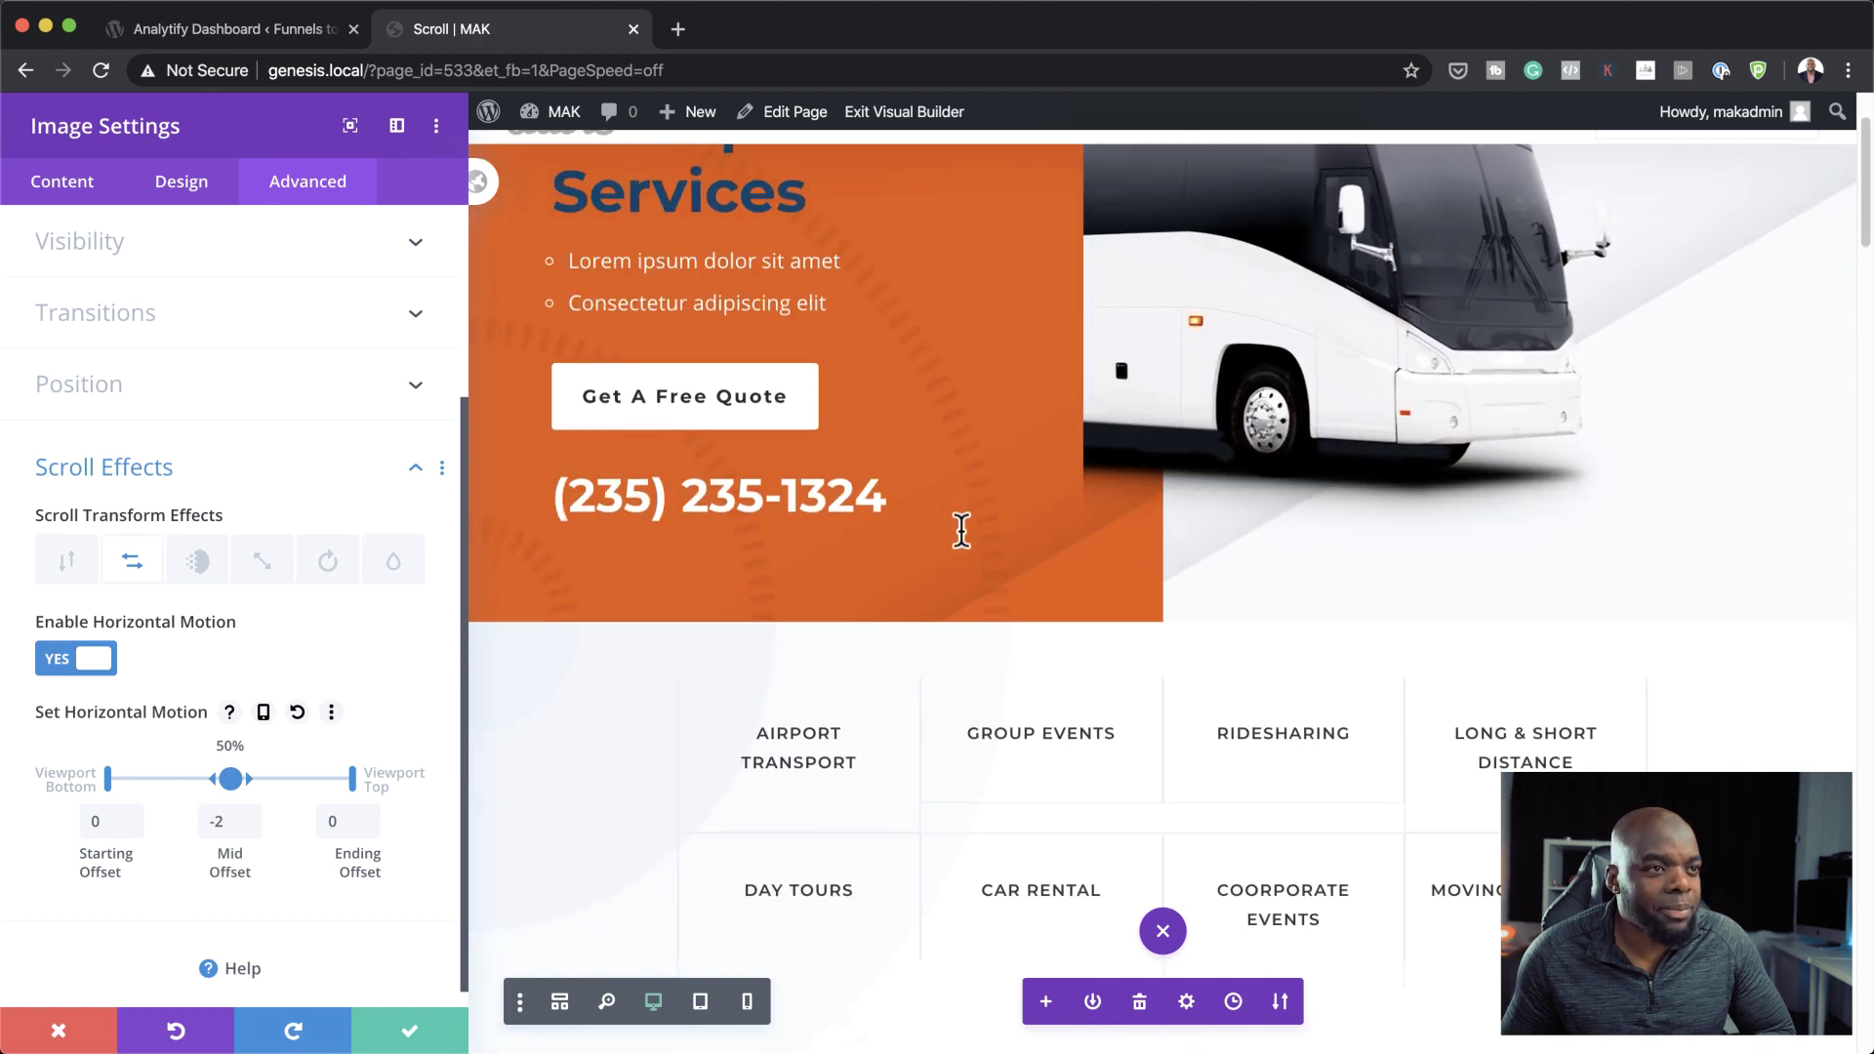
scroll(962, 532, down, 3)
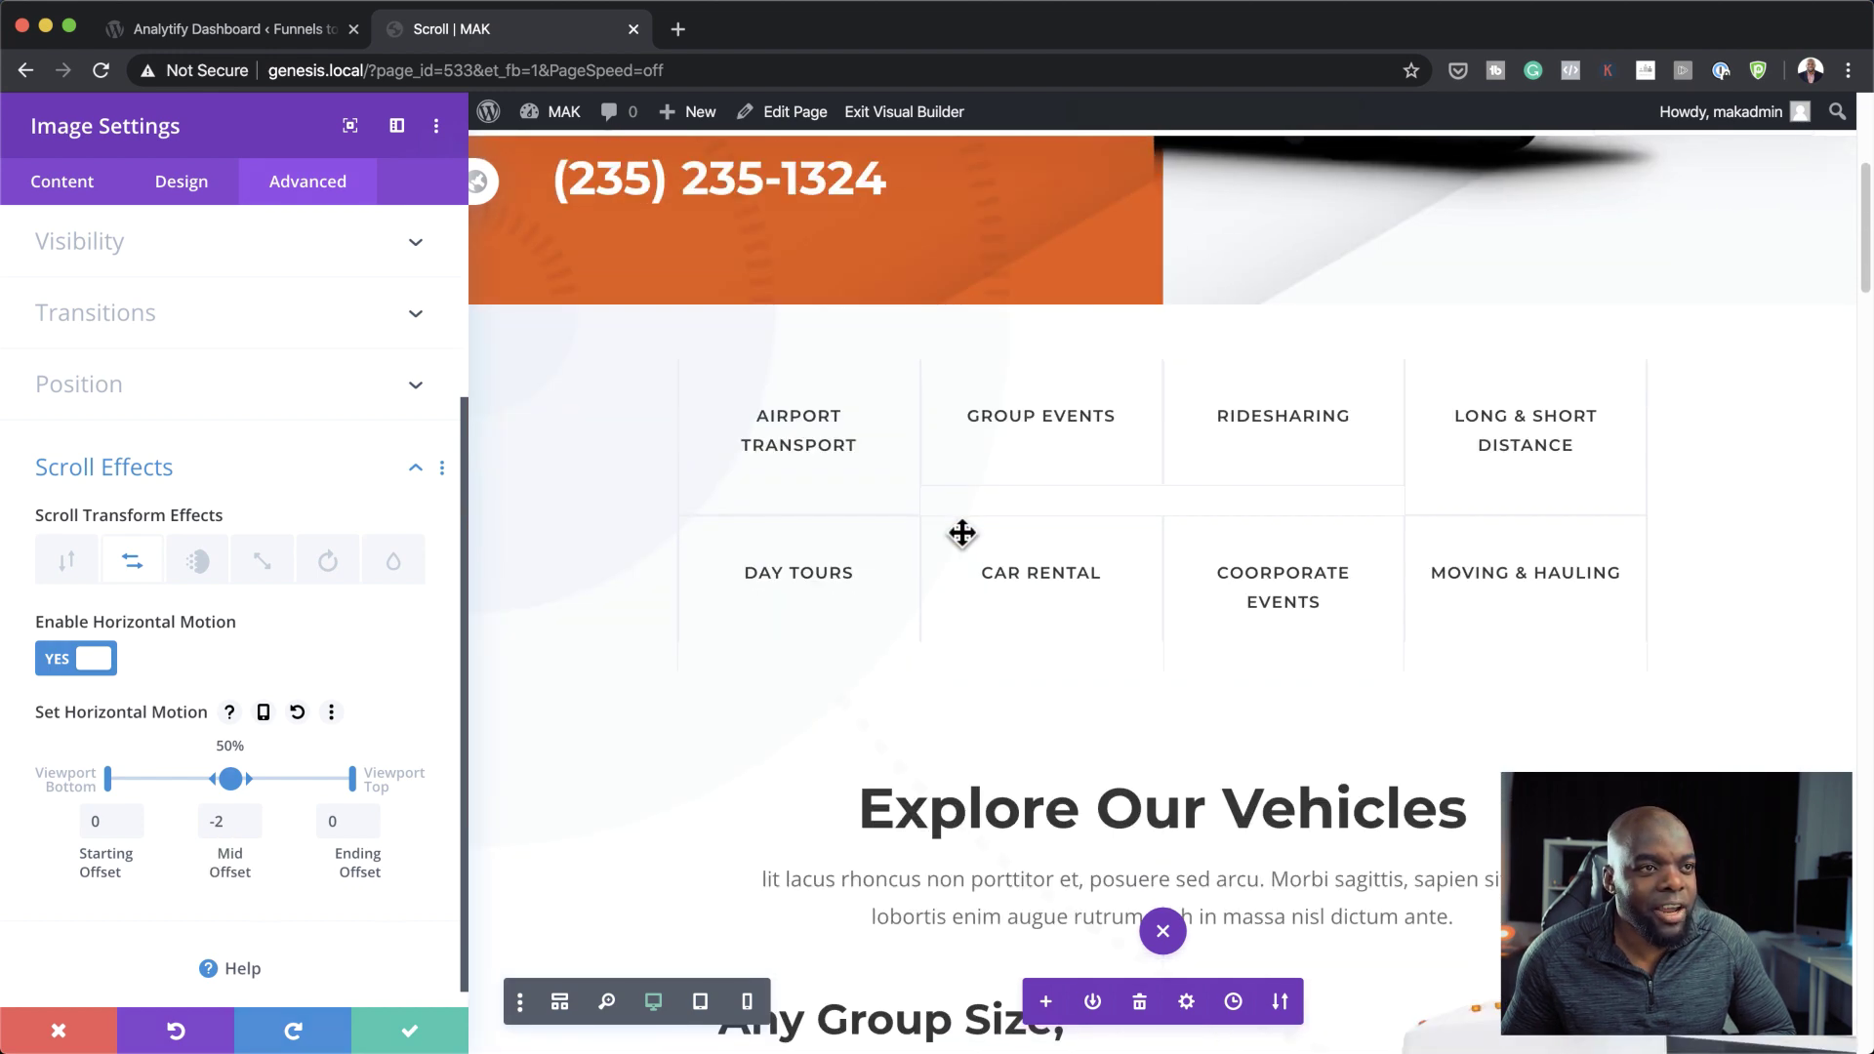
scroll(963, 532, up, 6)
scroll(963, 532, up, 2)
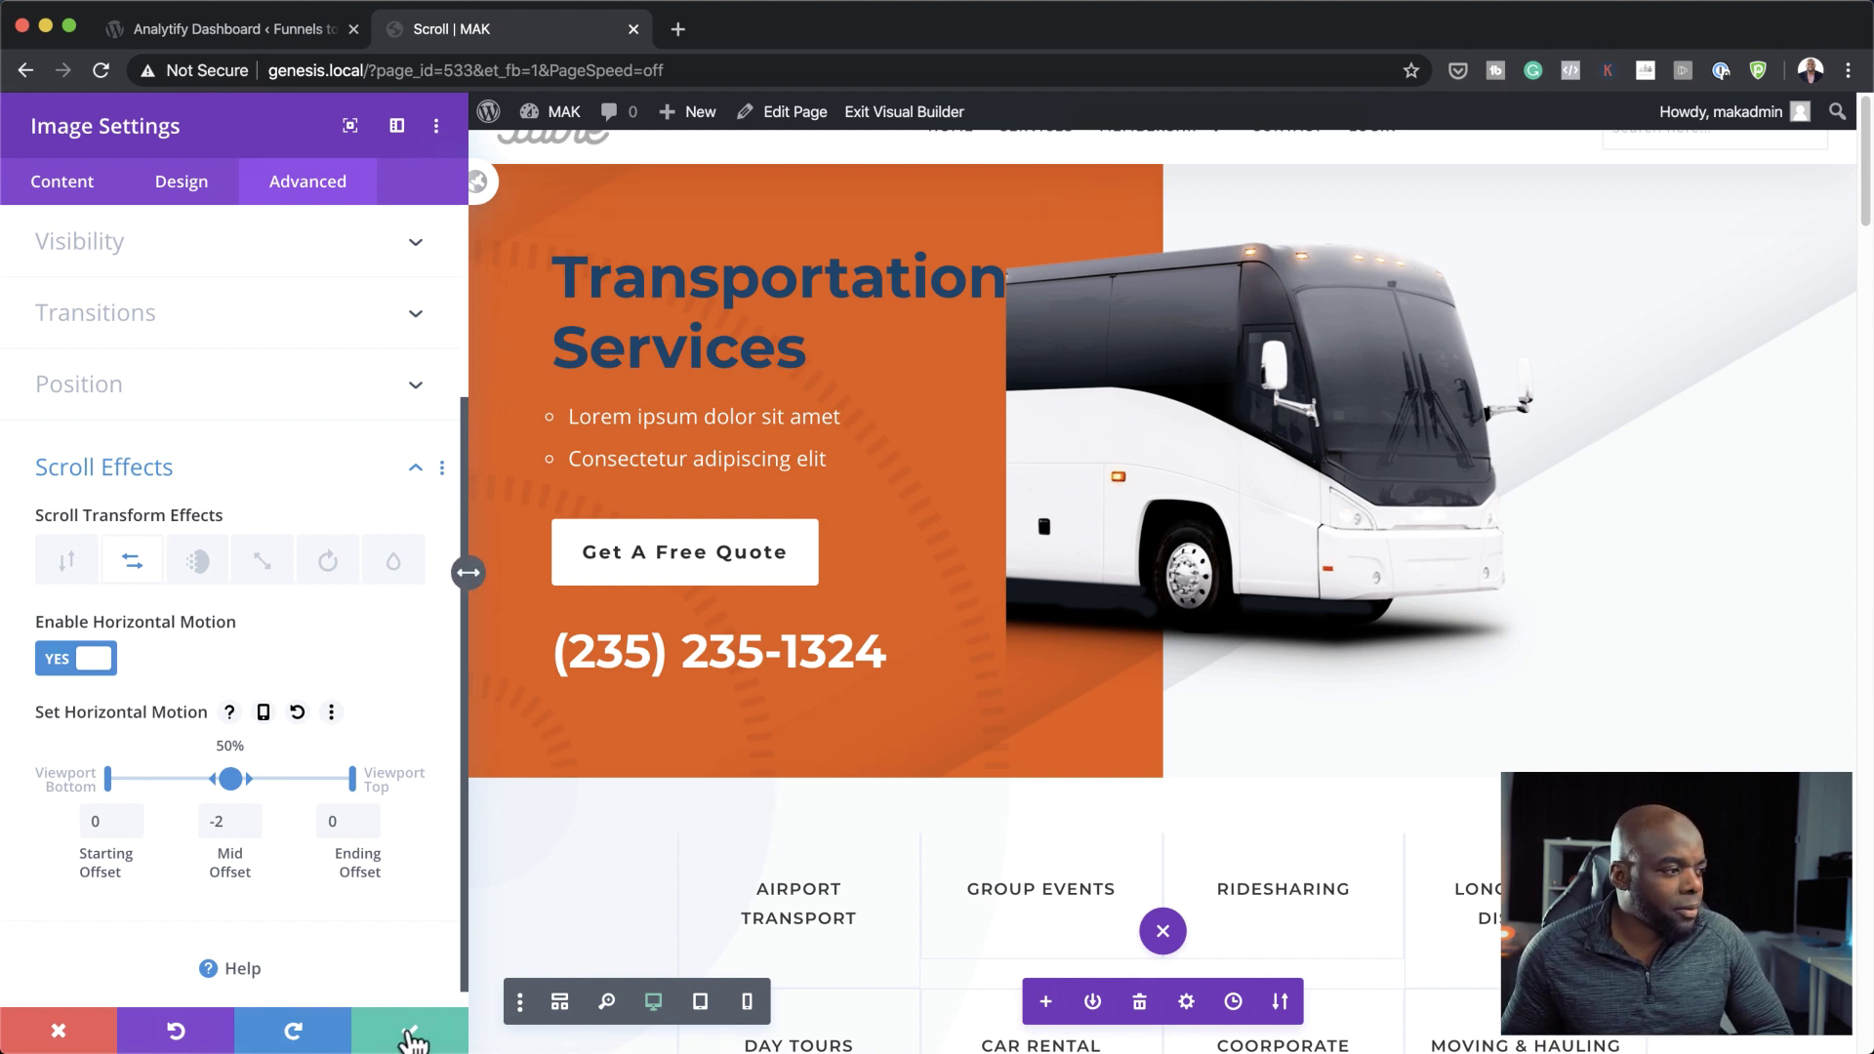
- Save the bus image motion and give the orange text column Z Index 44
click(411, 1035)
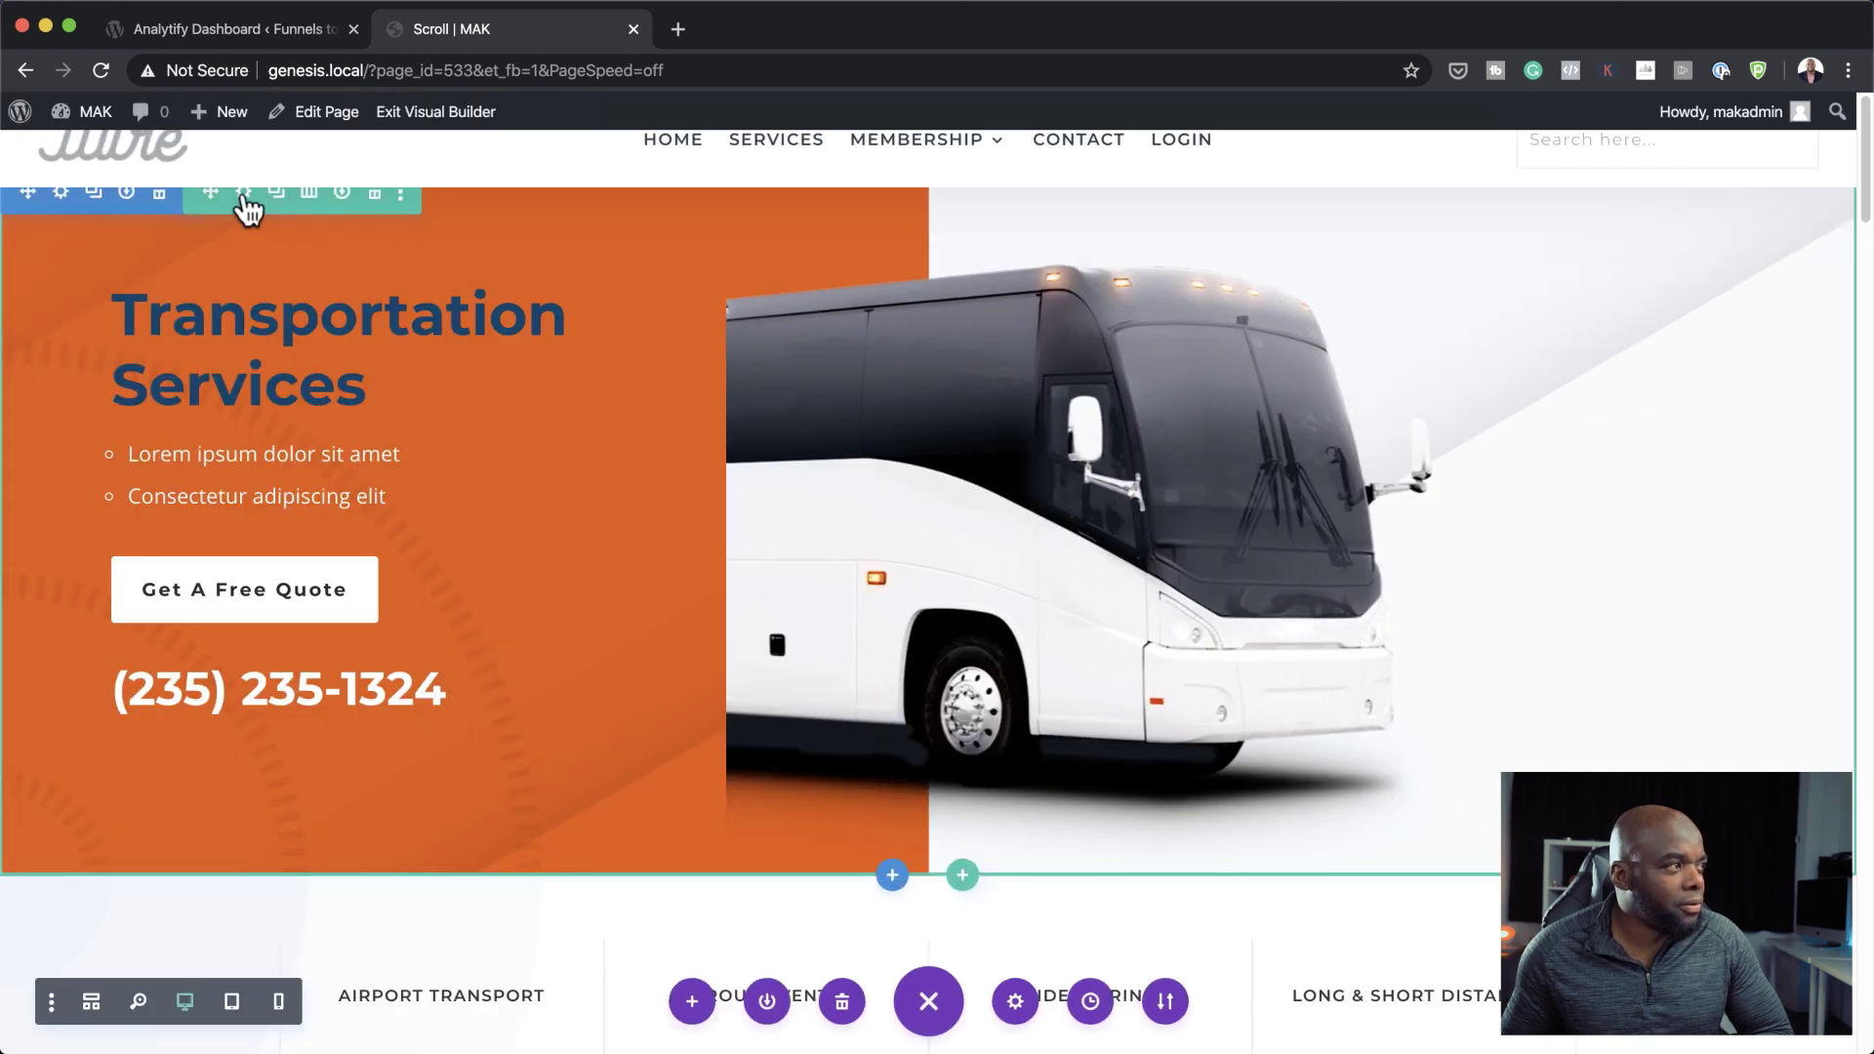
click(244, 195)
click(54, 382)
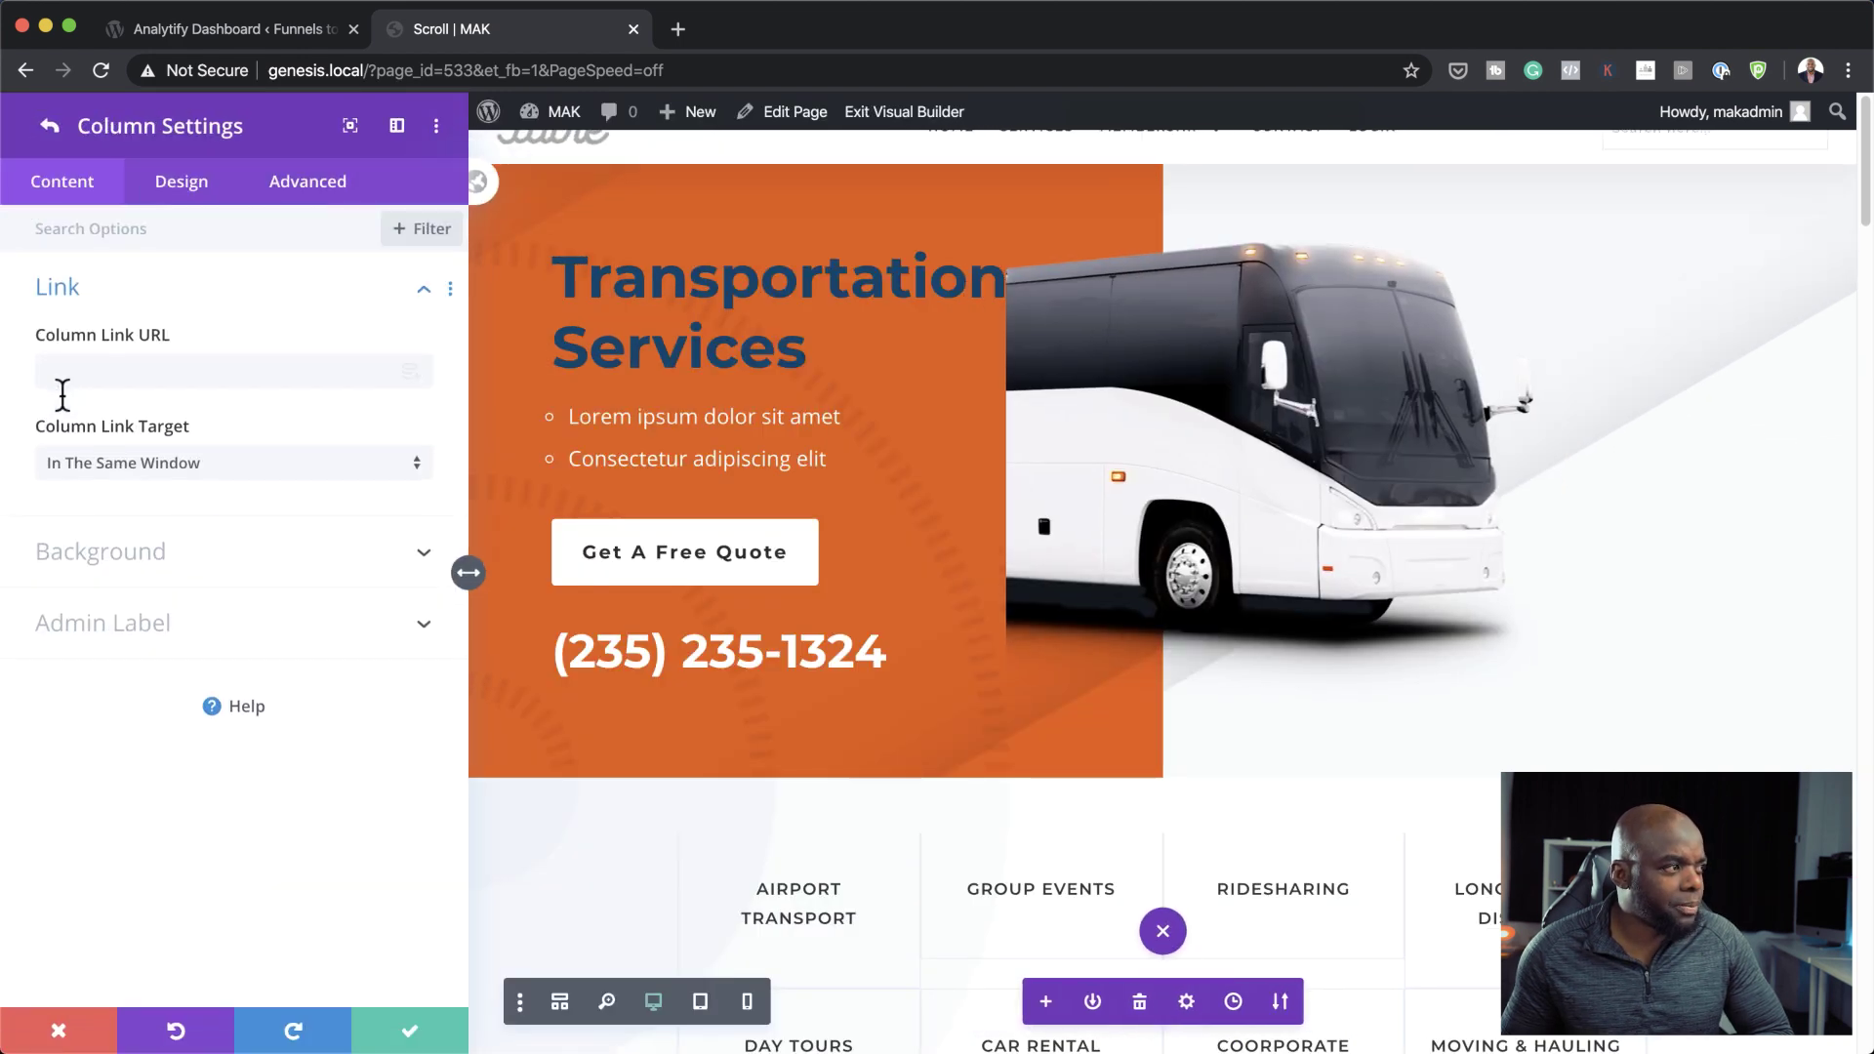
click(293, 185)
click(178, 586)
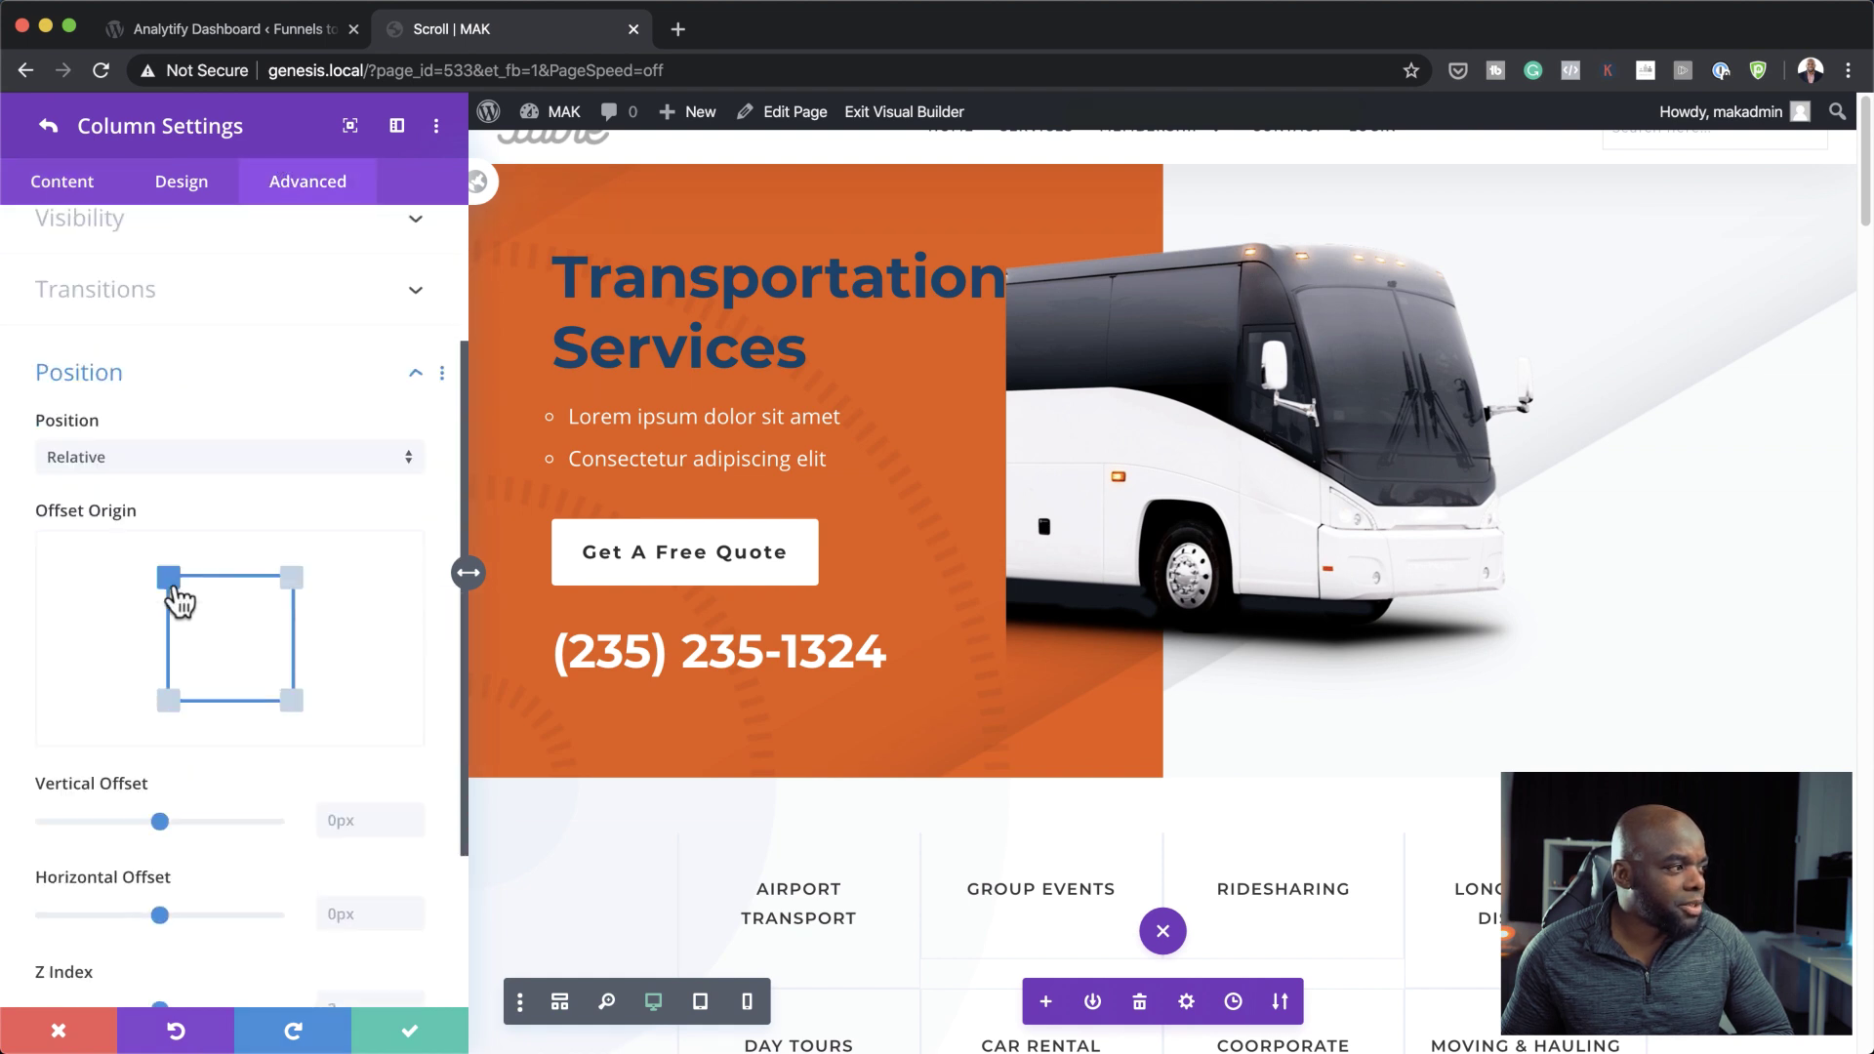
scroll(224, 776, down, 1)
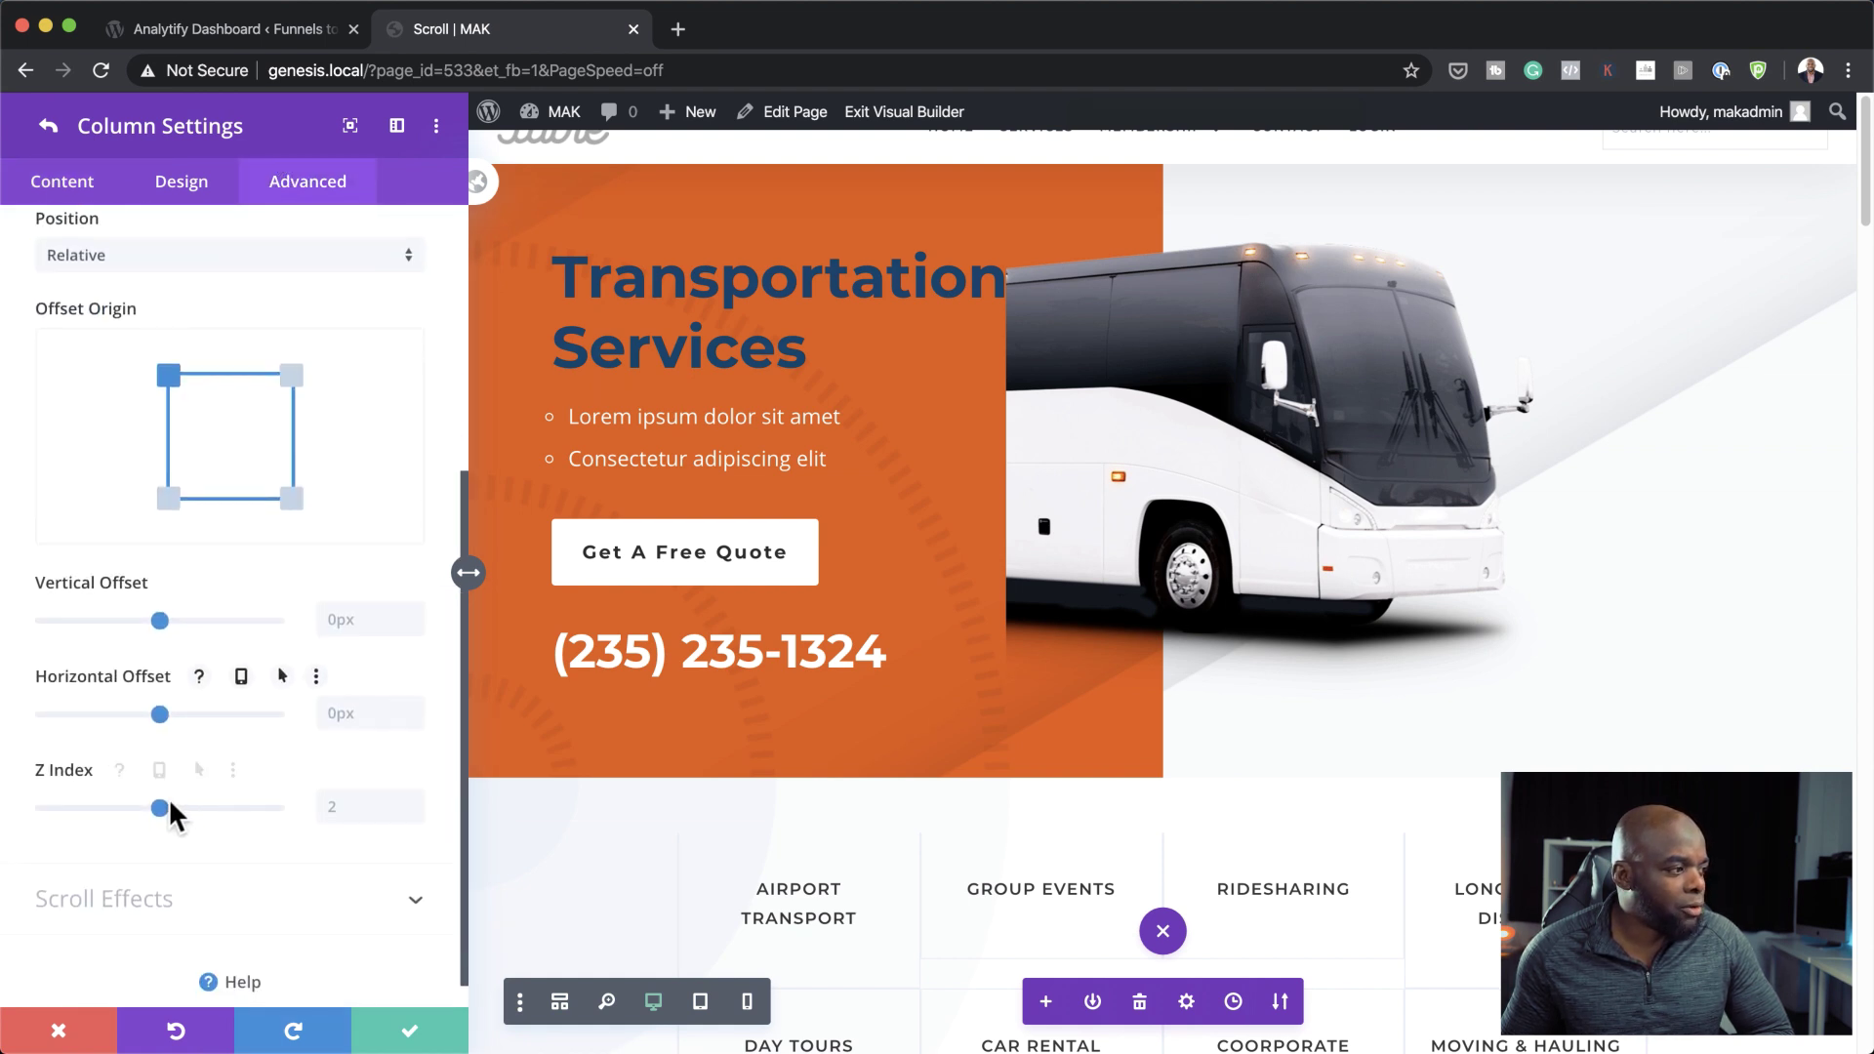
drag(160, 808, 168, 810)
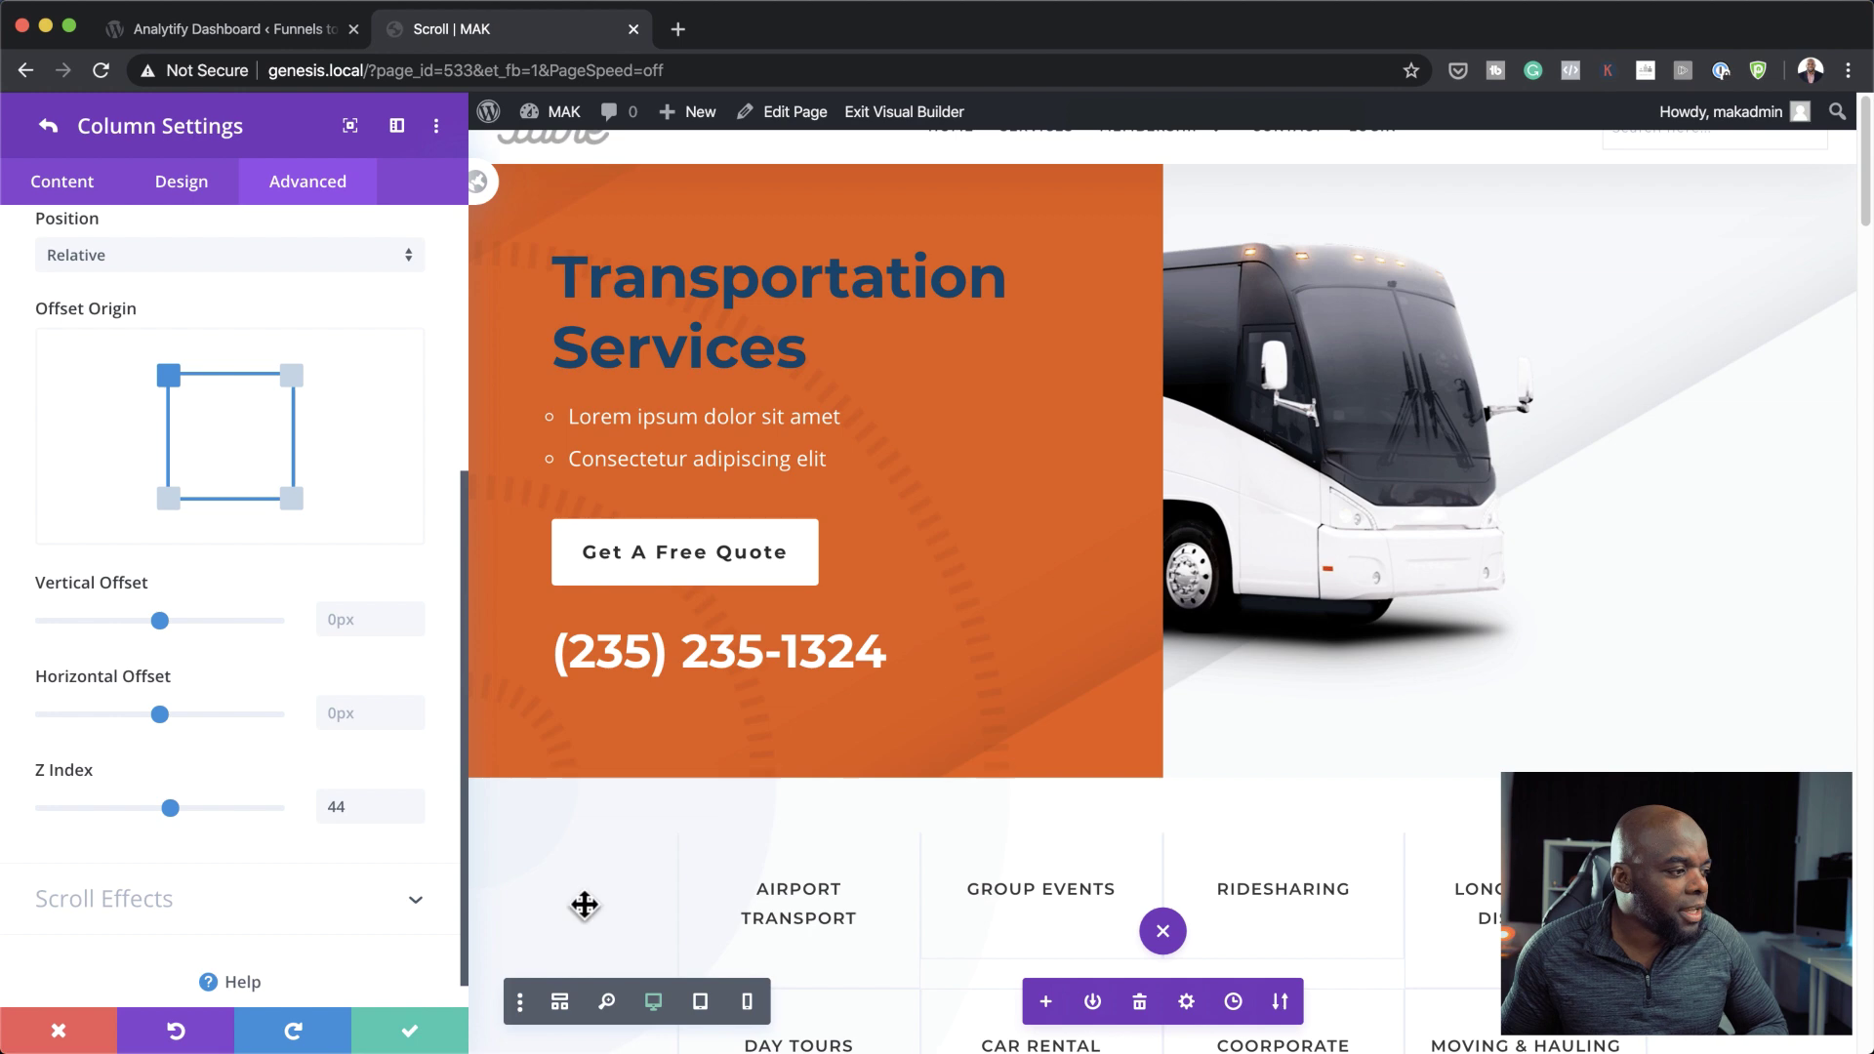
click(408, 1042)
- Close Row Settings and scroll to watch the bus slide behind the orange column
click(408, 1043)
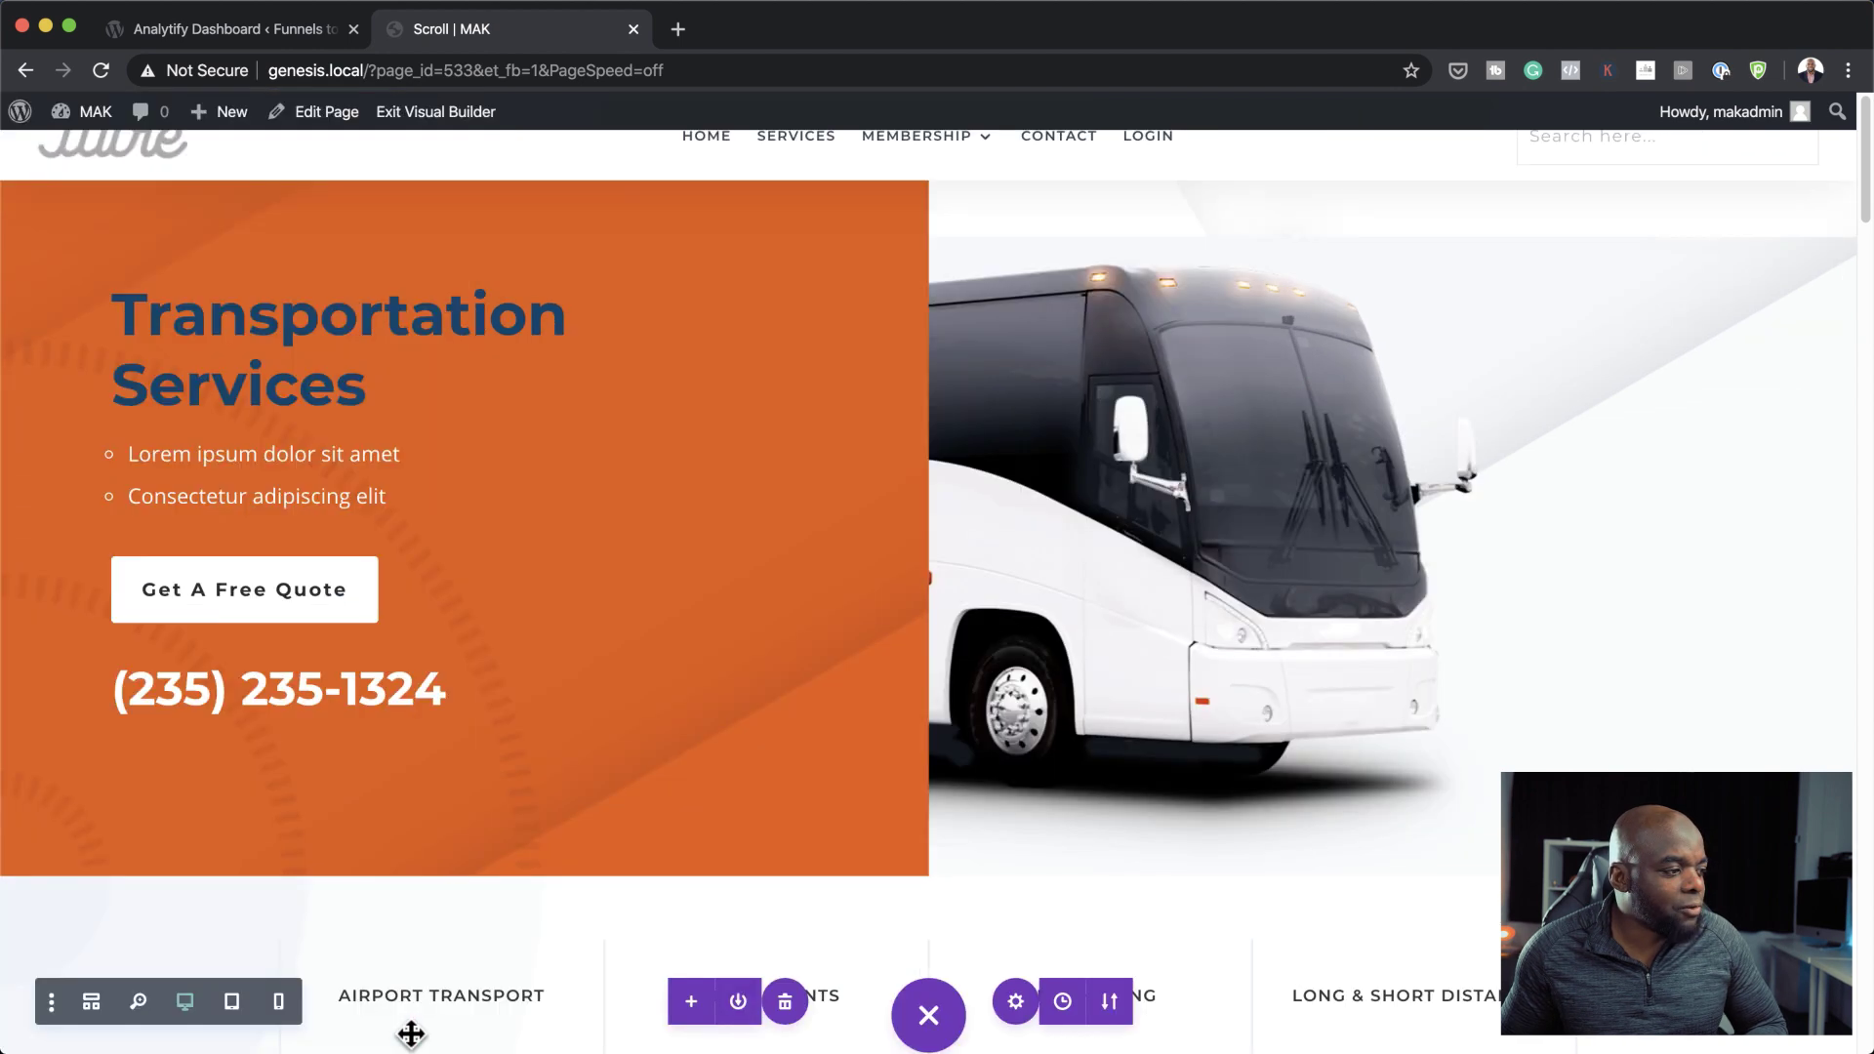
scroll(624, 515, down, 5)
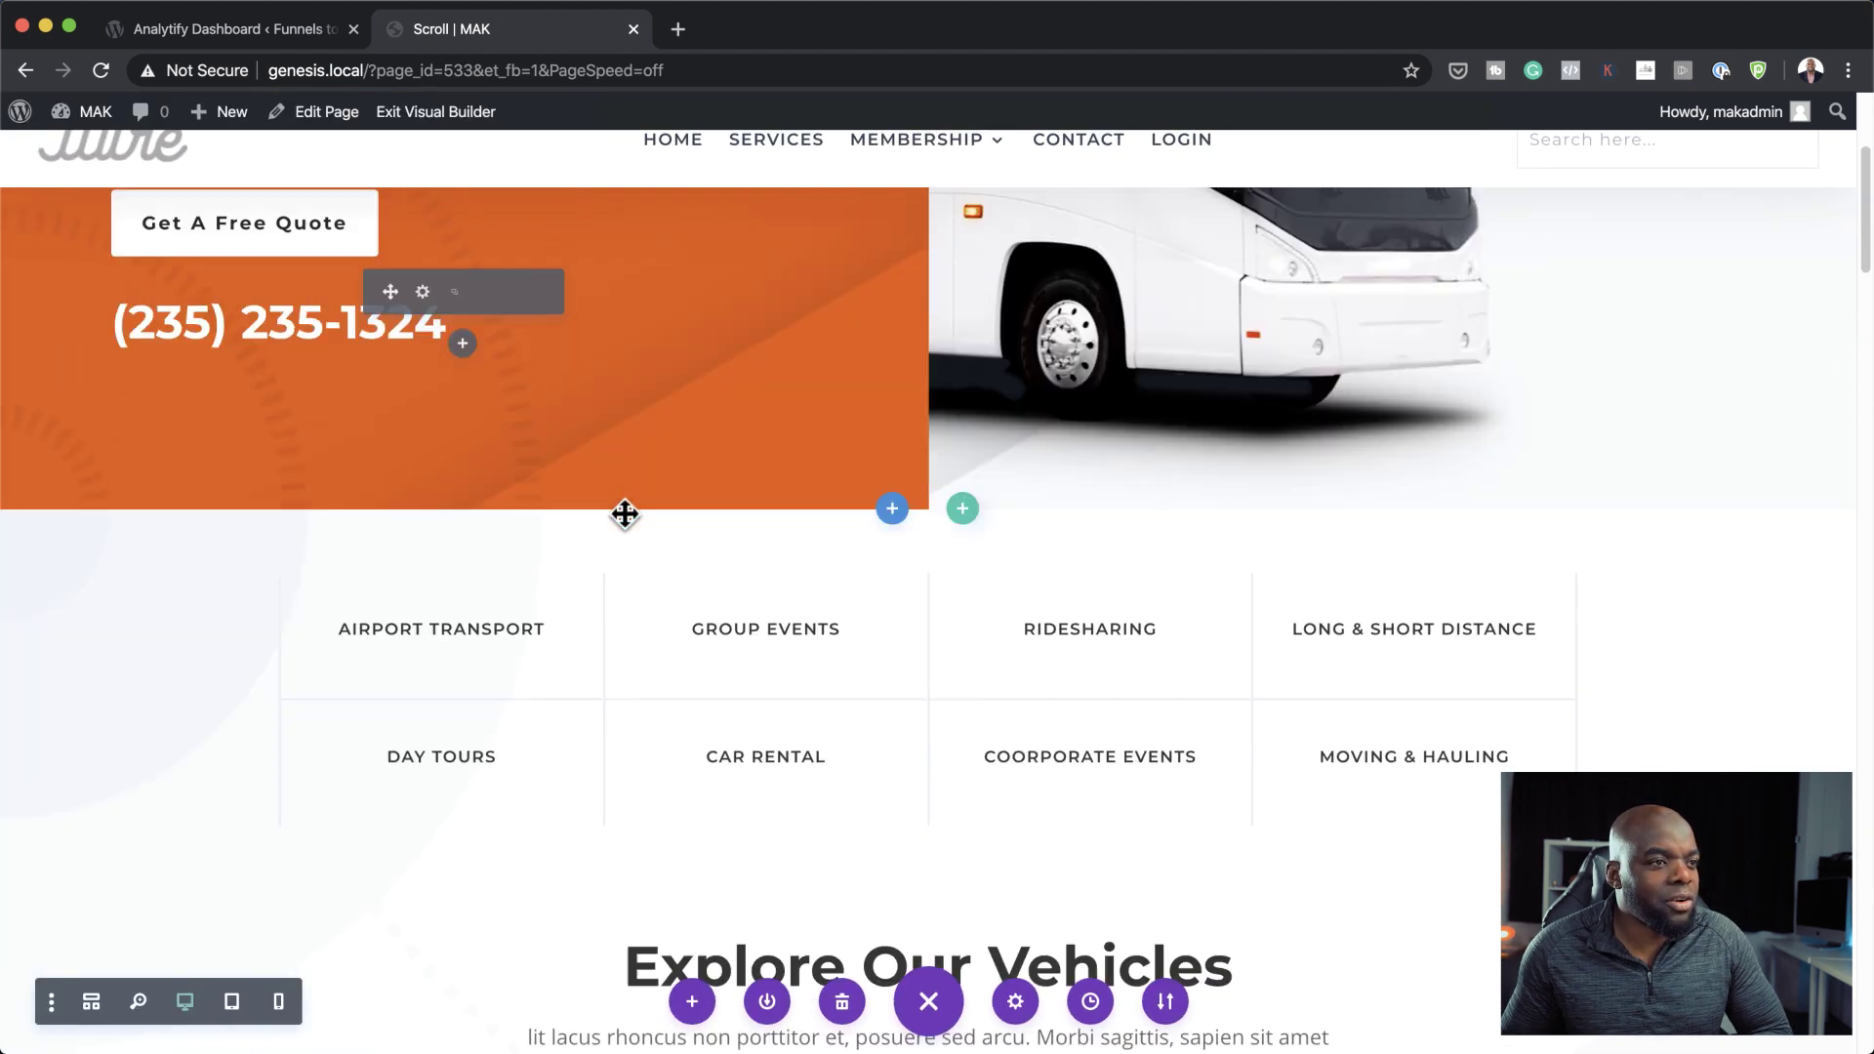
scroll(624, 514, up, 5)
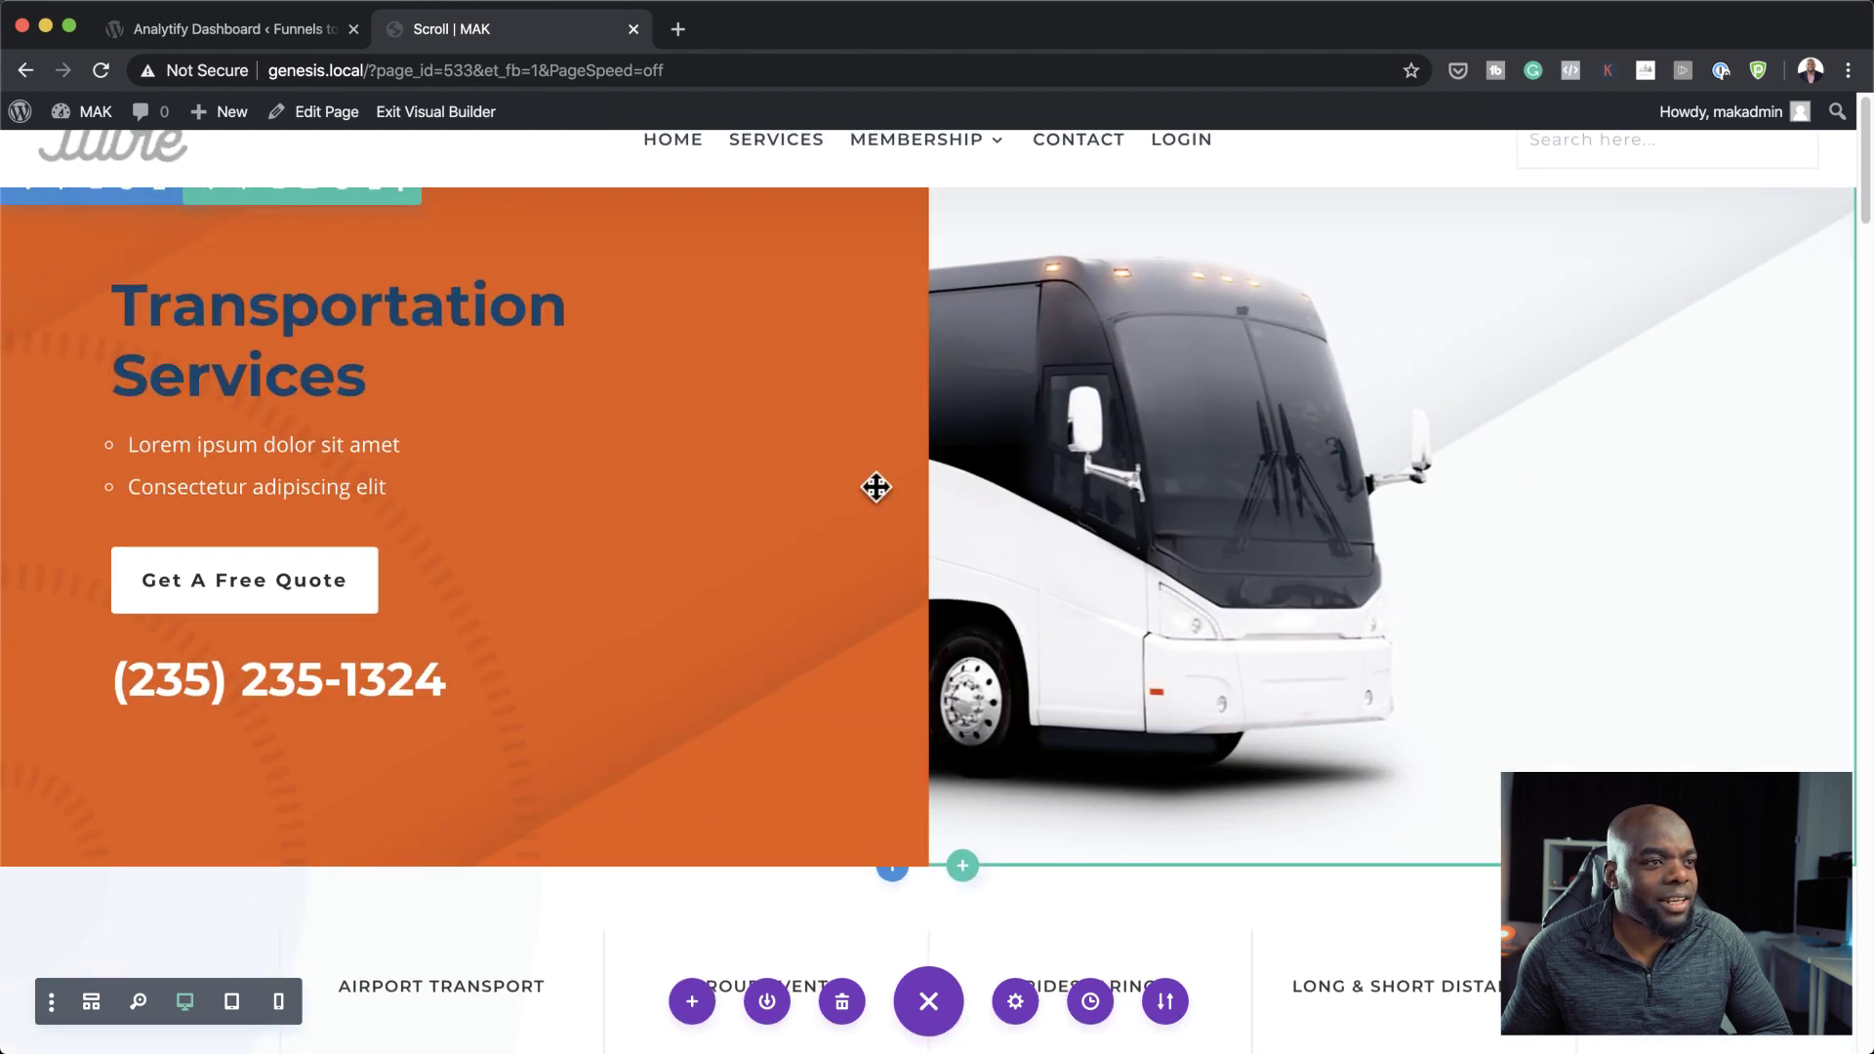
scroll(874, 486, down, 1)
scroll(876, 487, down, 9)
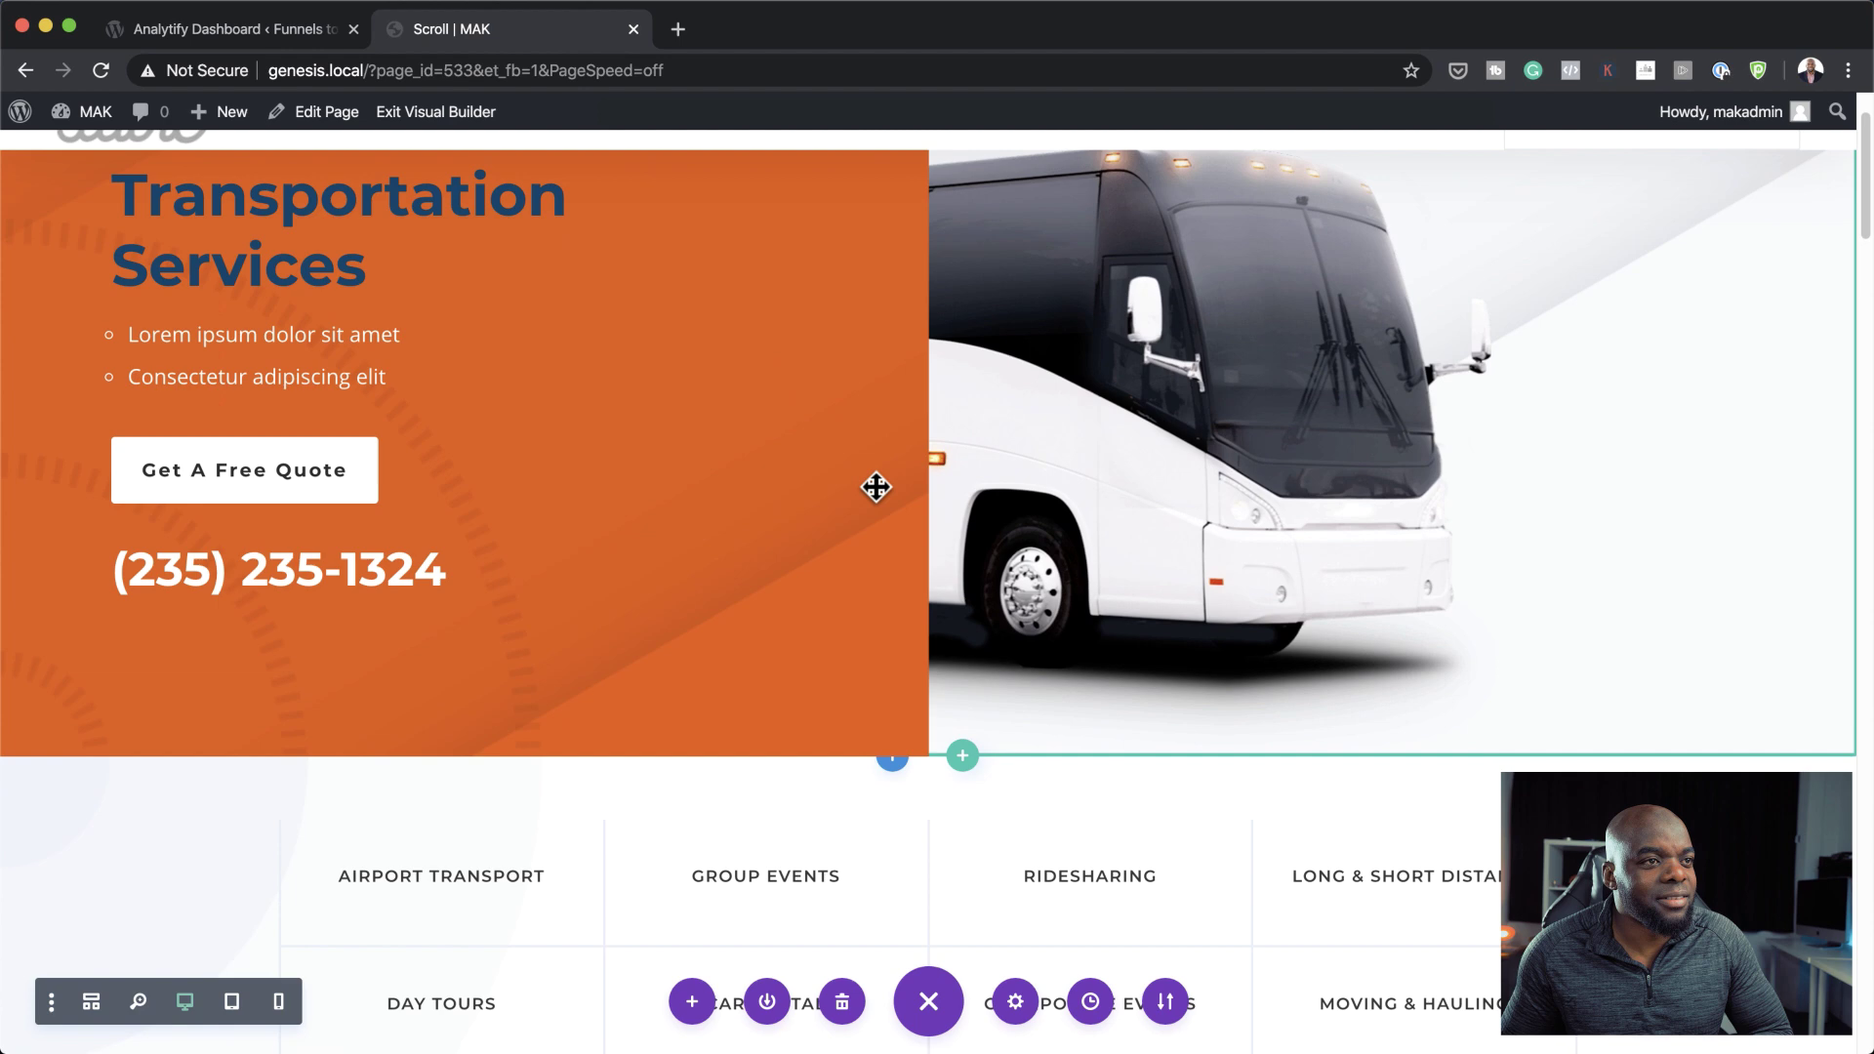
scroll(876, 487, up, 10)
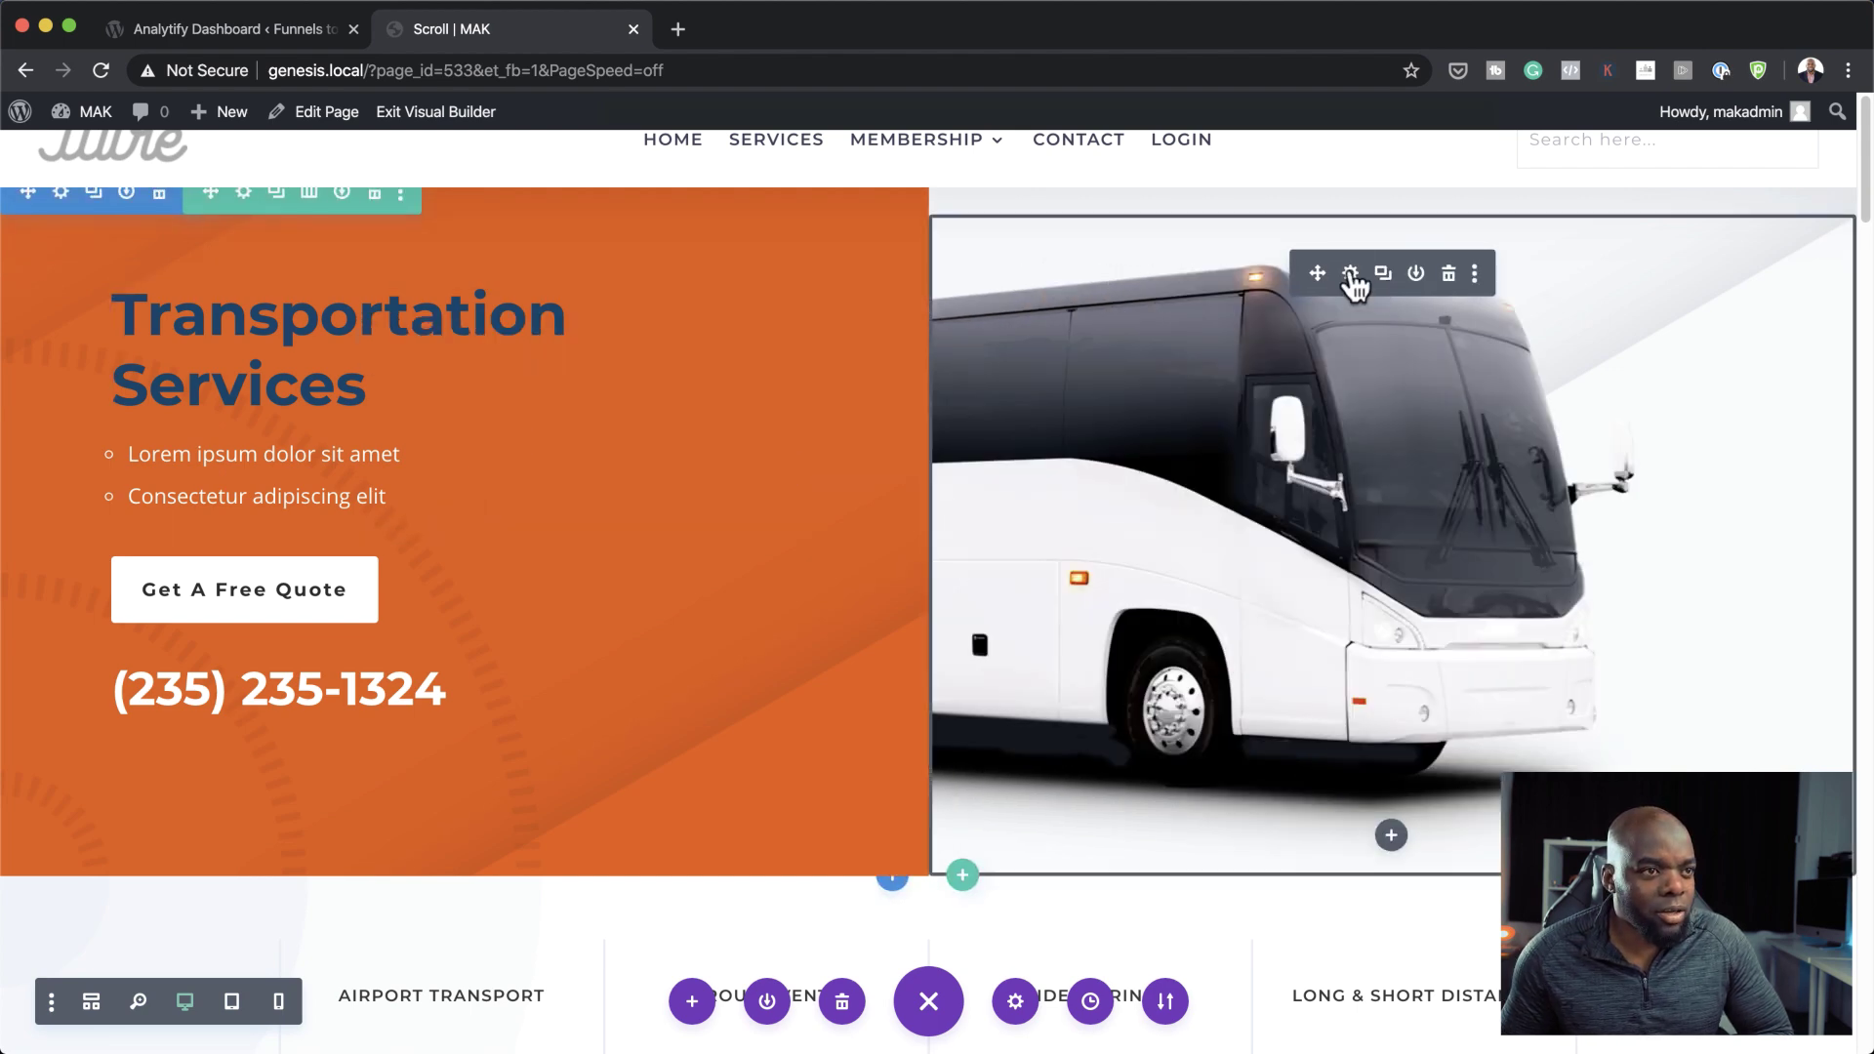
- Widen the middle range of the hero bus image's horizontal scroll motion
click(1351, 274)
click(311, 187)
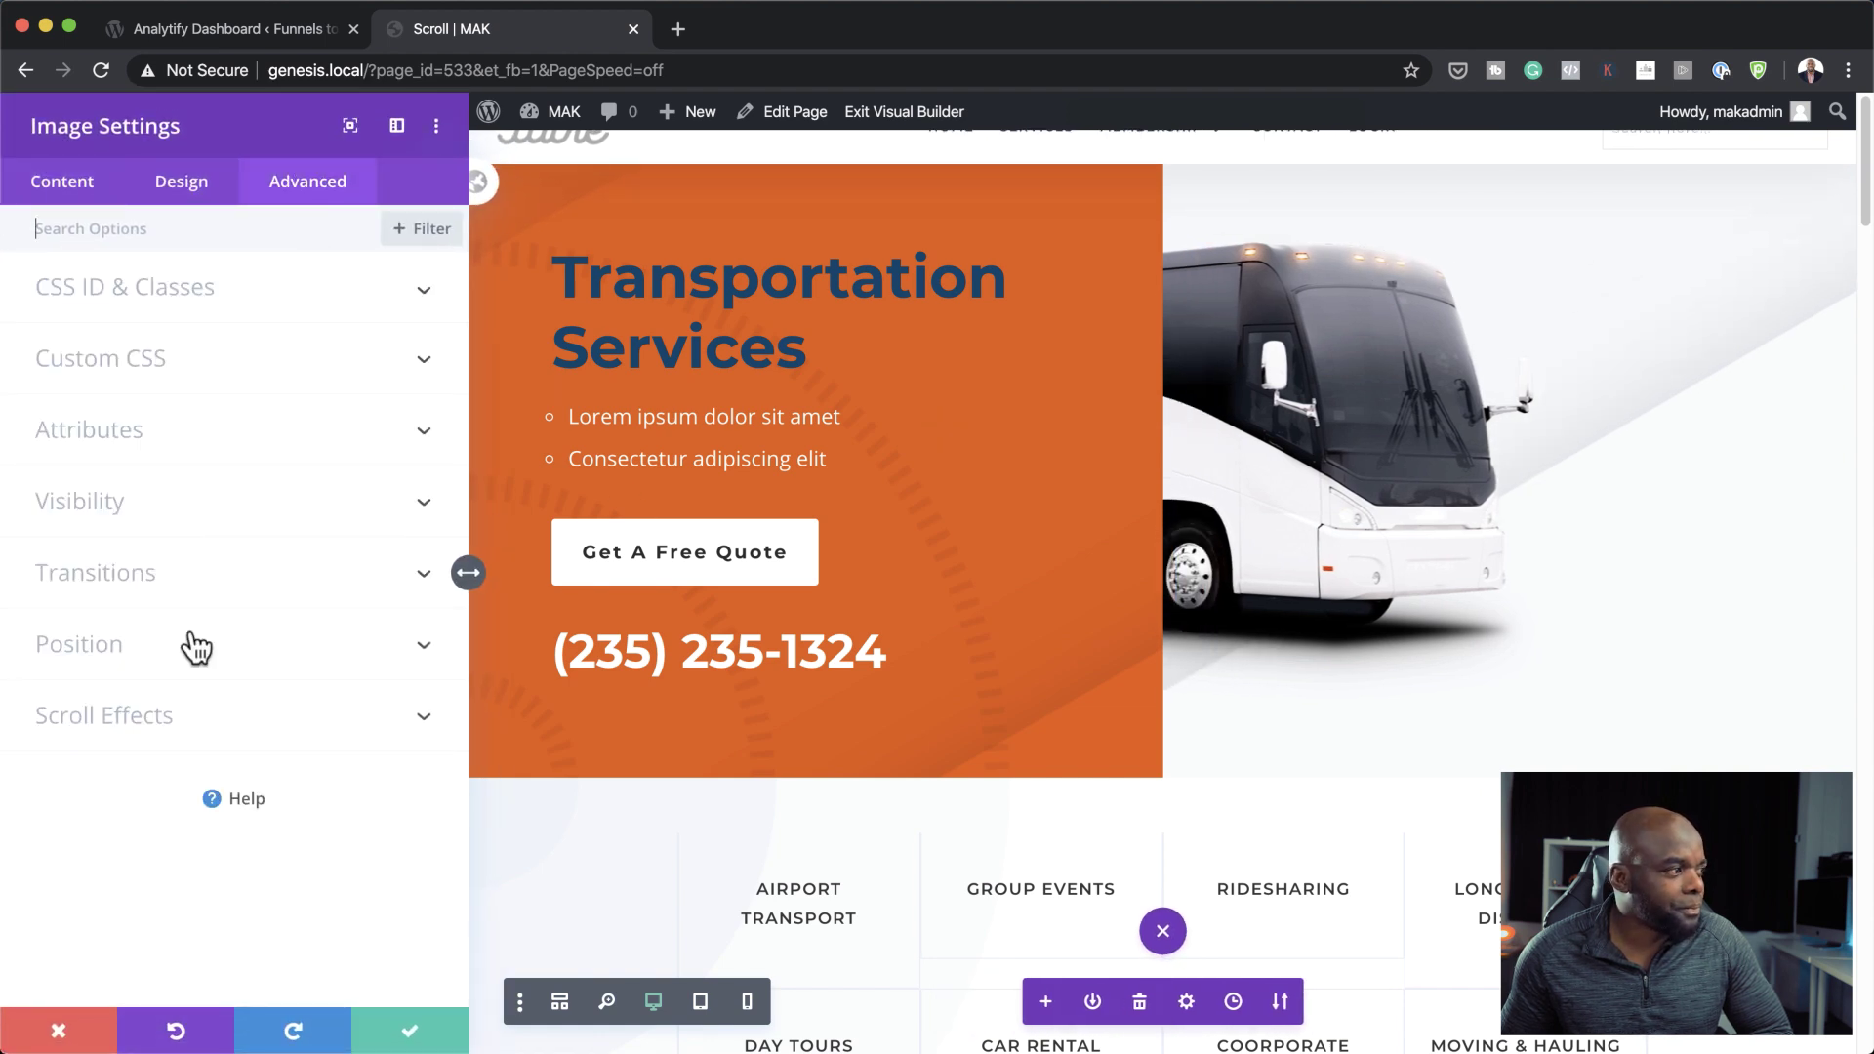
click(151, 722)
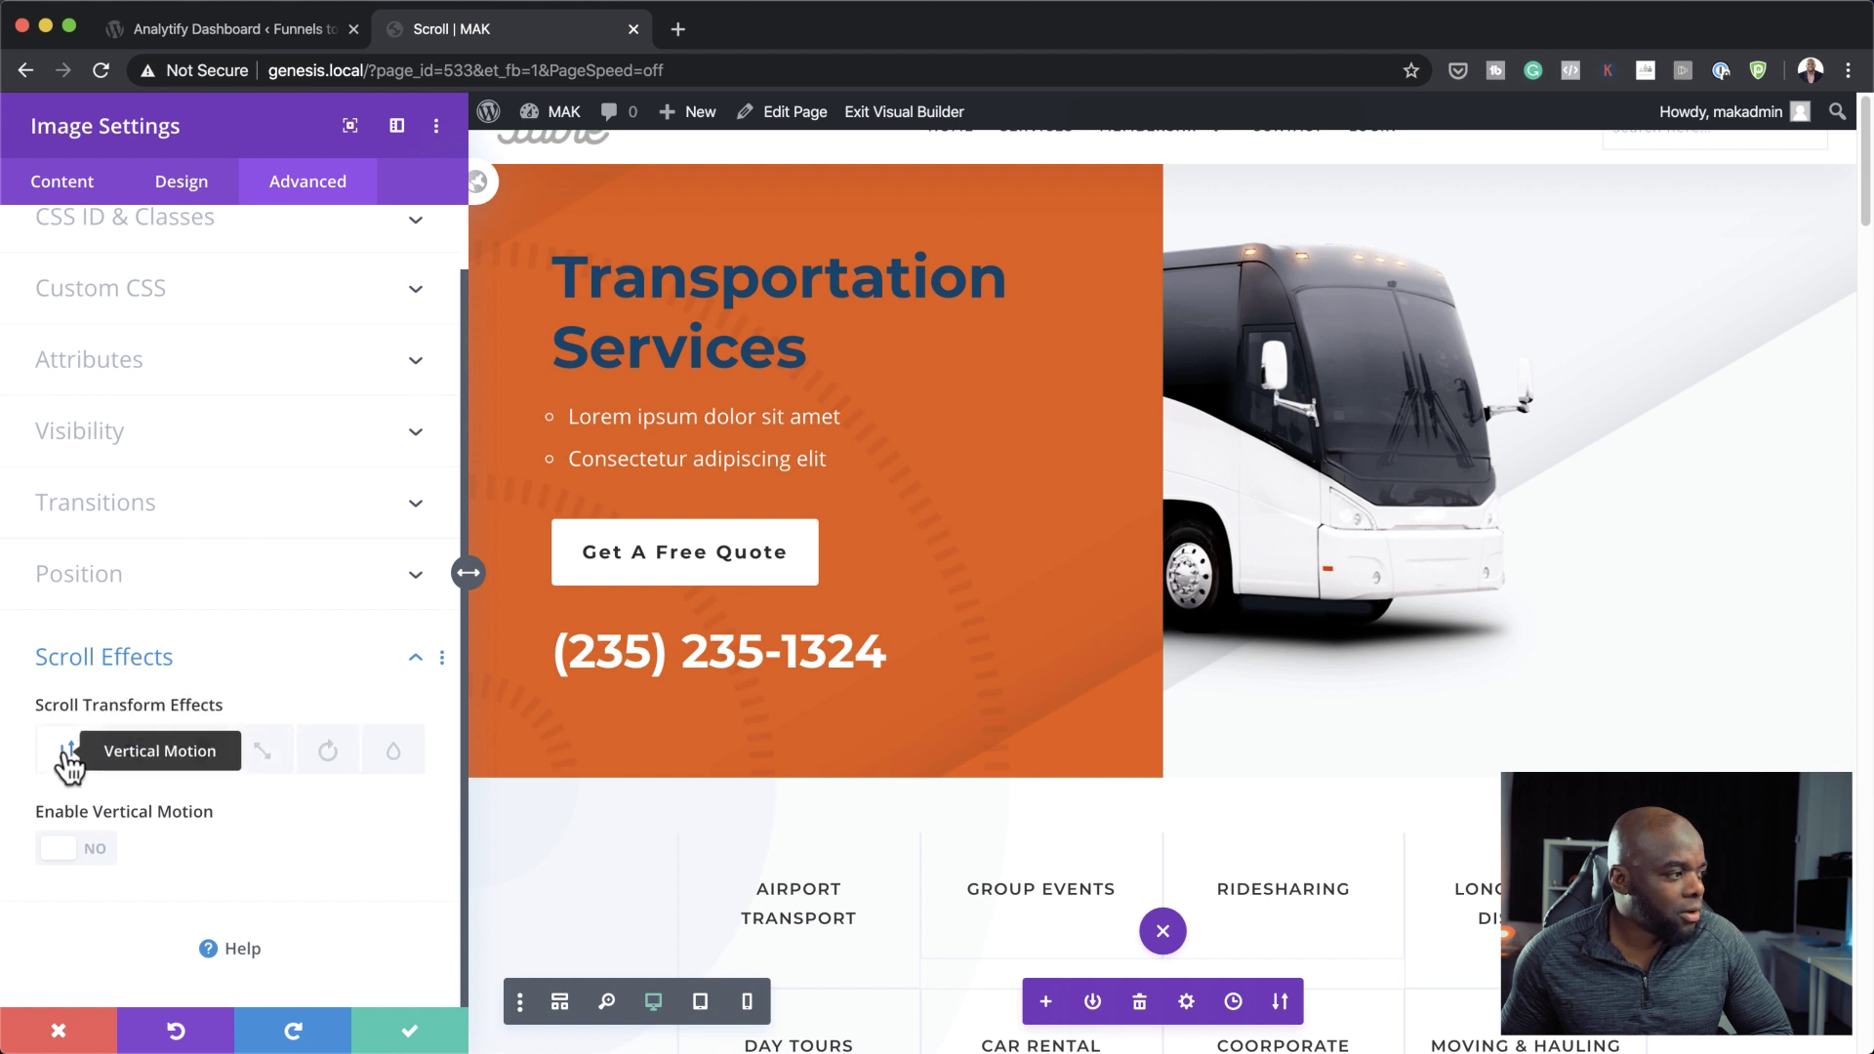
click(131, 752)
scroll(234, 761, down, 3)
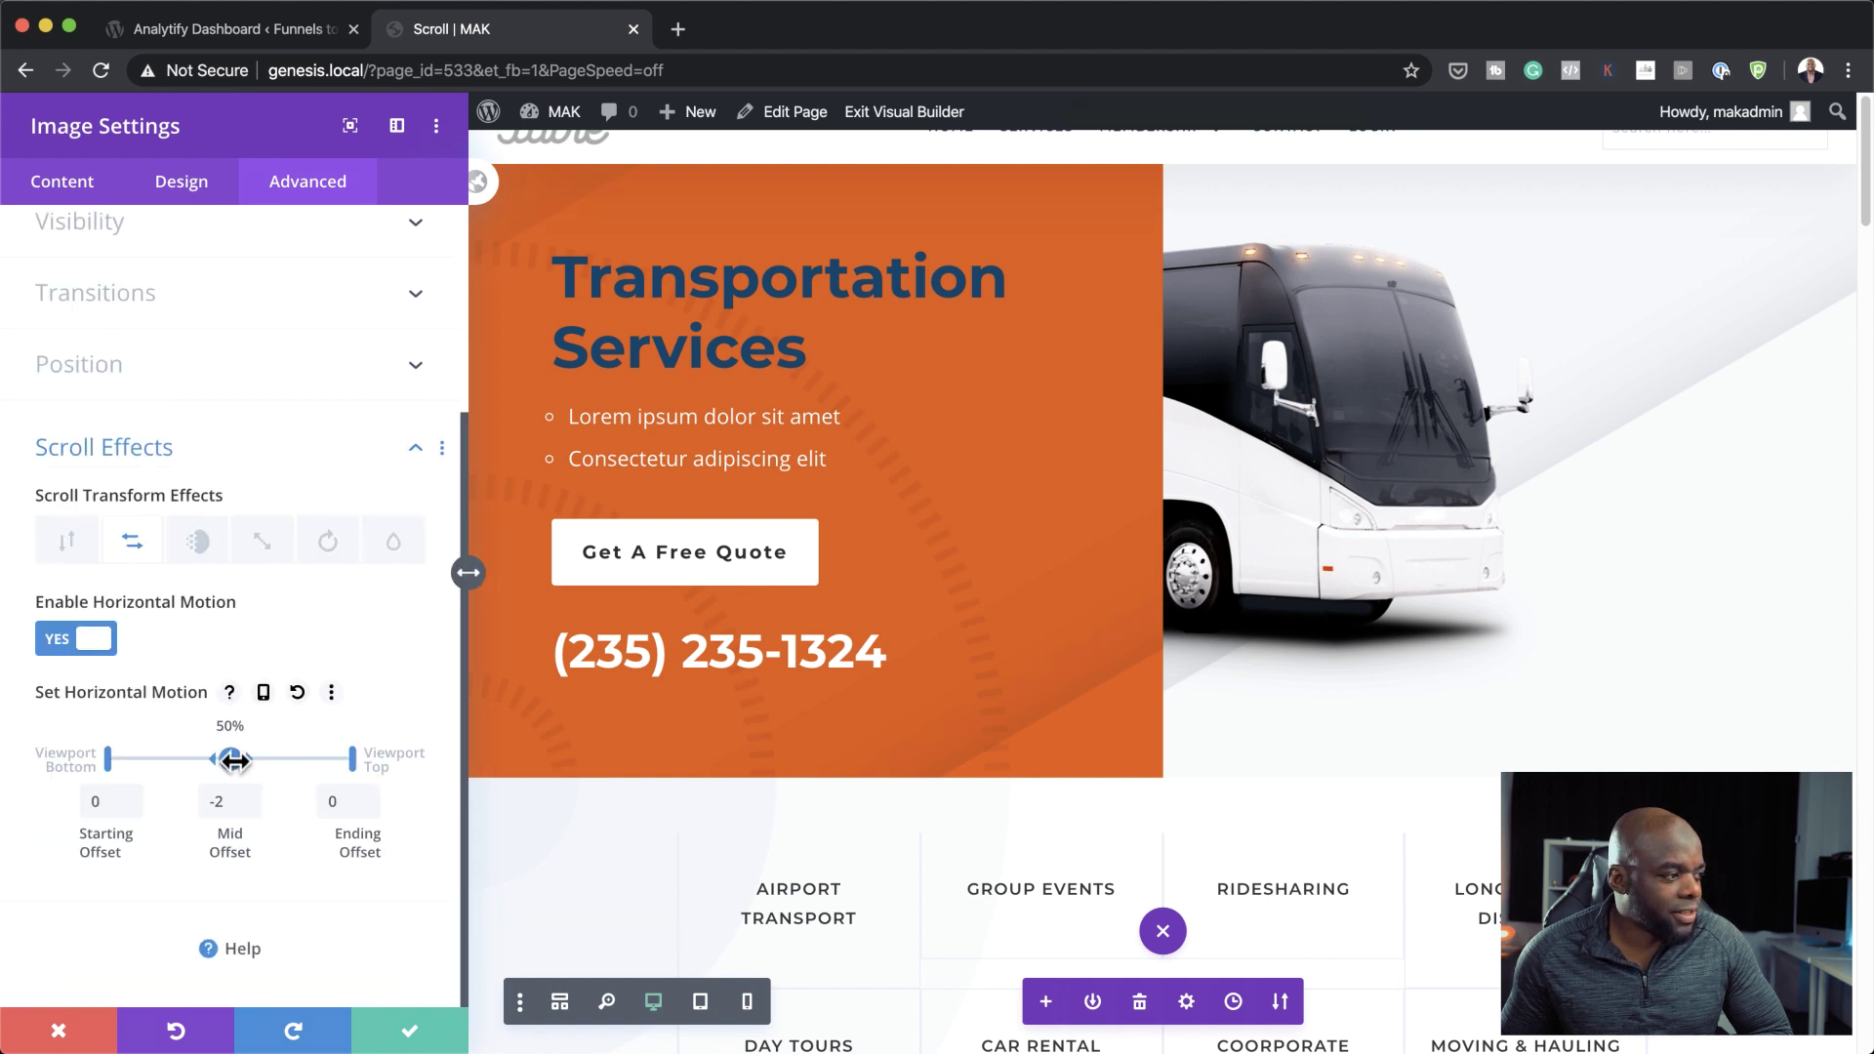
drag(233, 760, 195, 761)
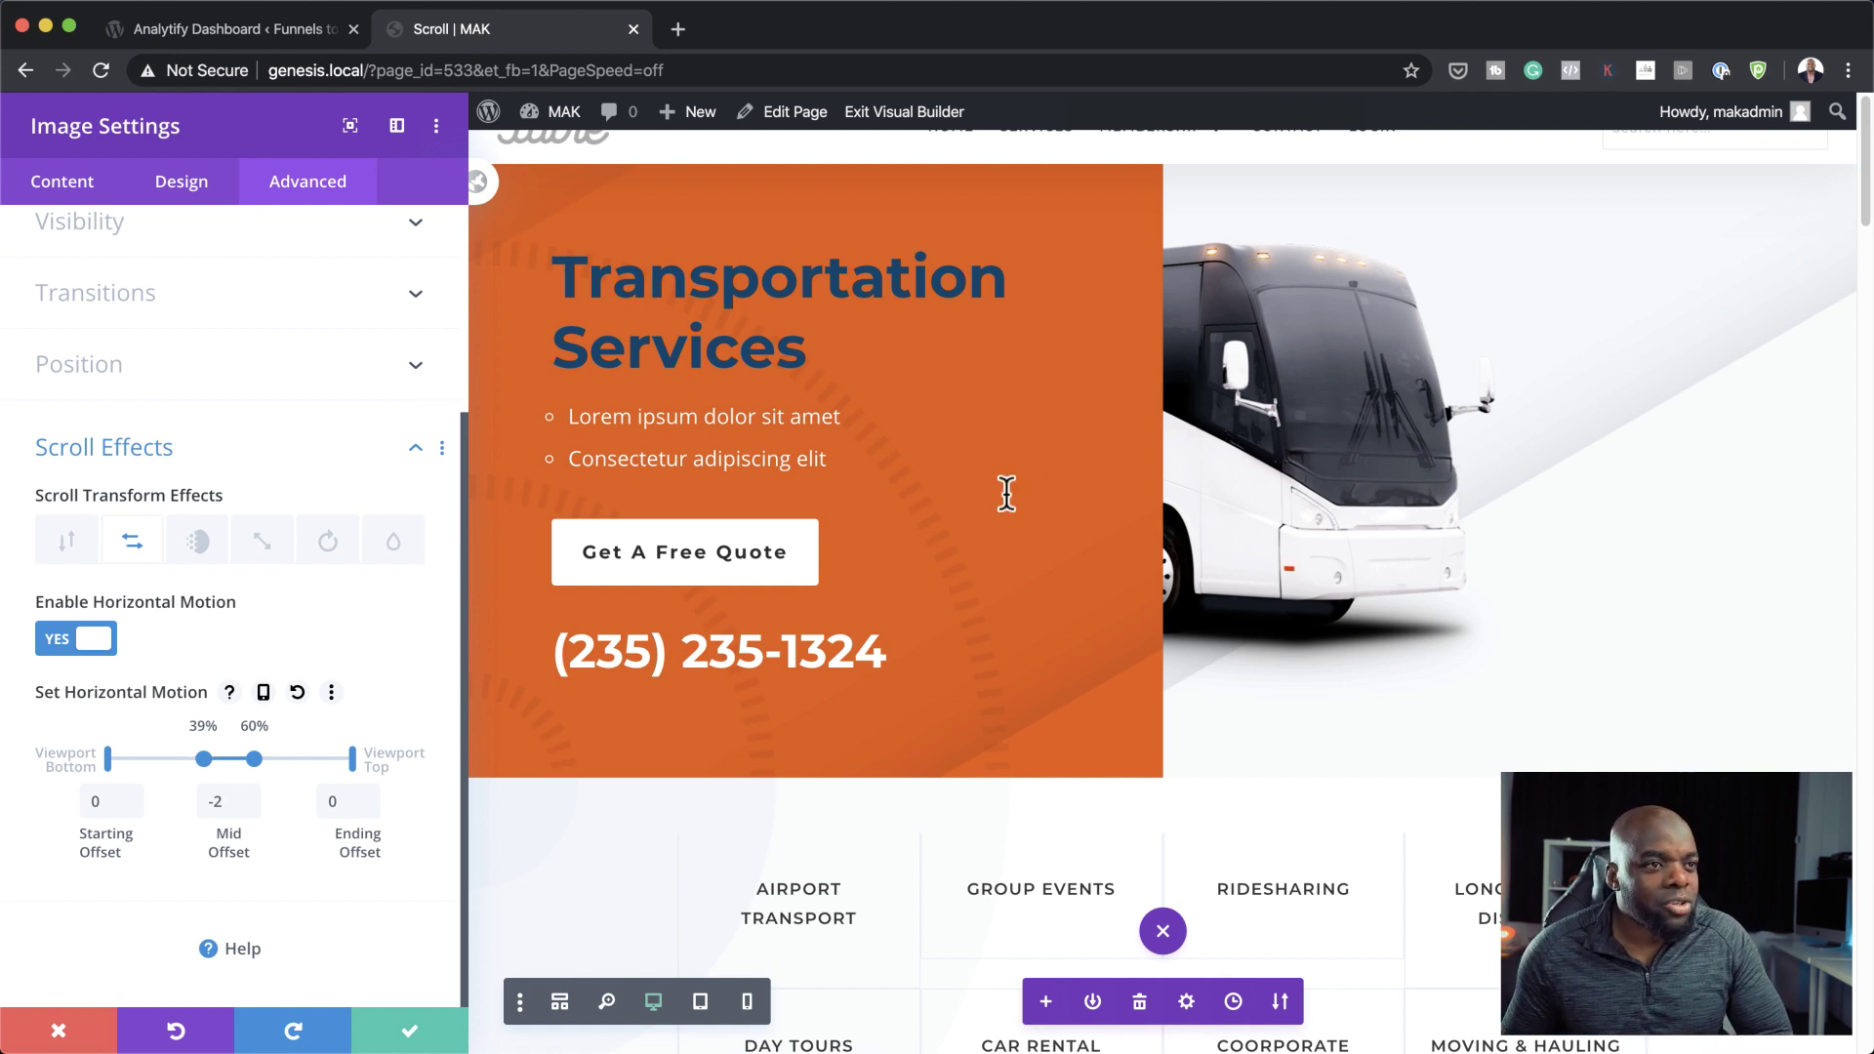
- Preview the slide, save the image settings, and move down to the Any Group Size section
scroll(1005, 494, down, 3)
scroll(1006, 496, down, 3)
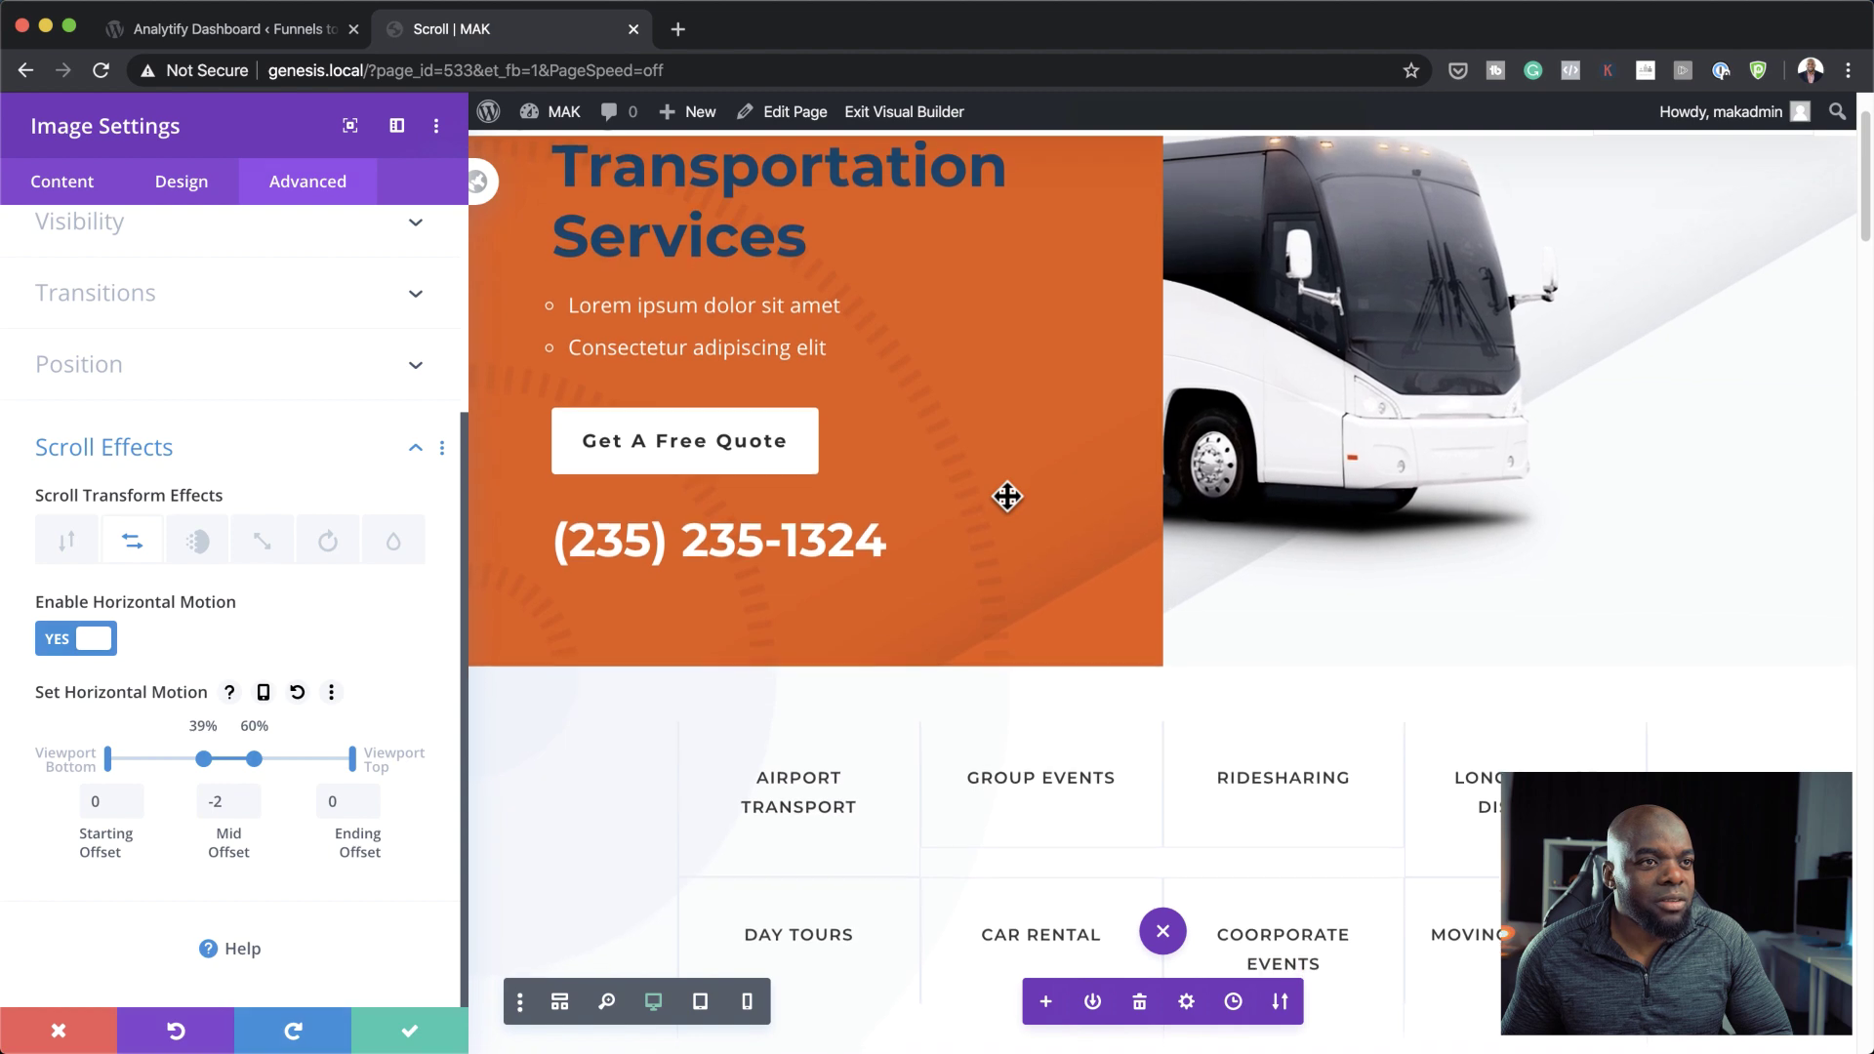
scroll(1006, 497, down, 8)
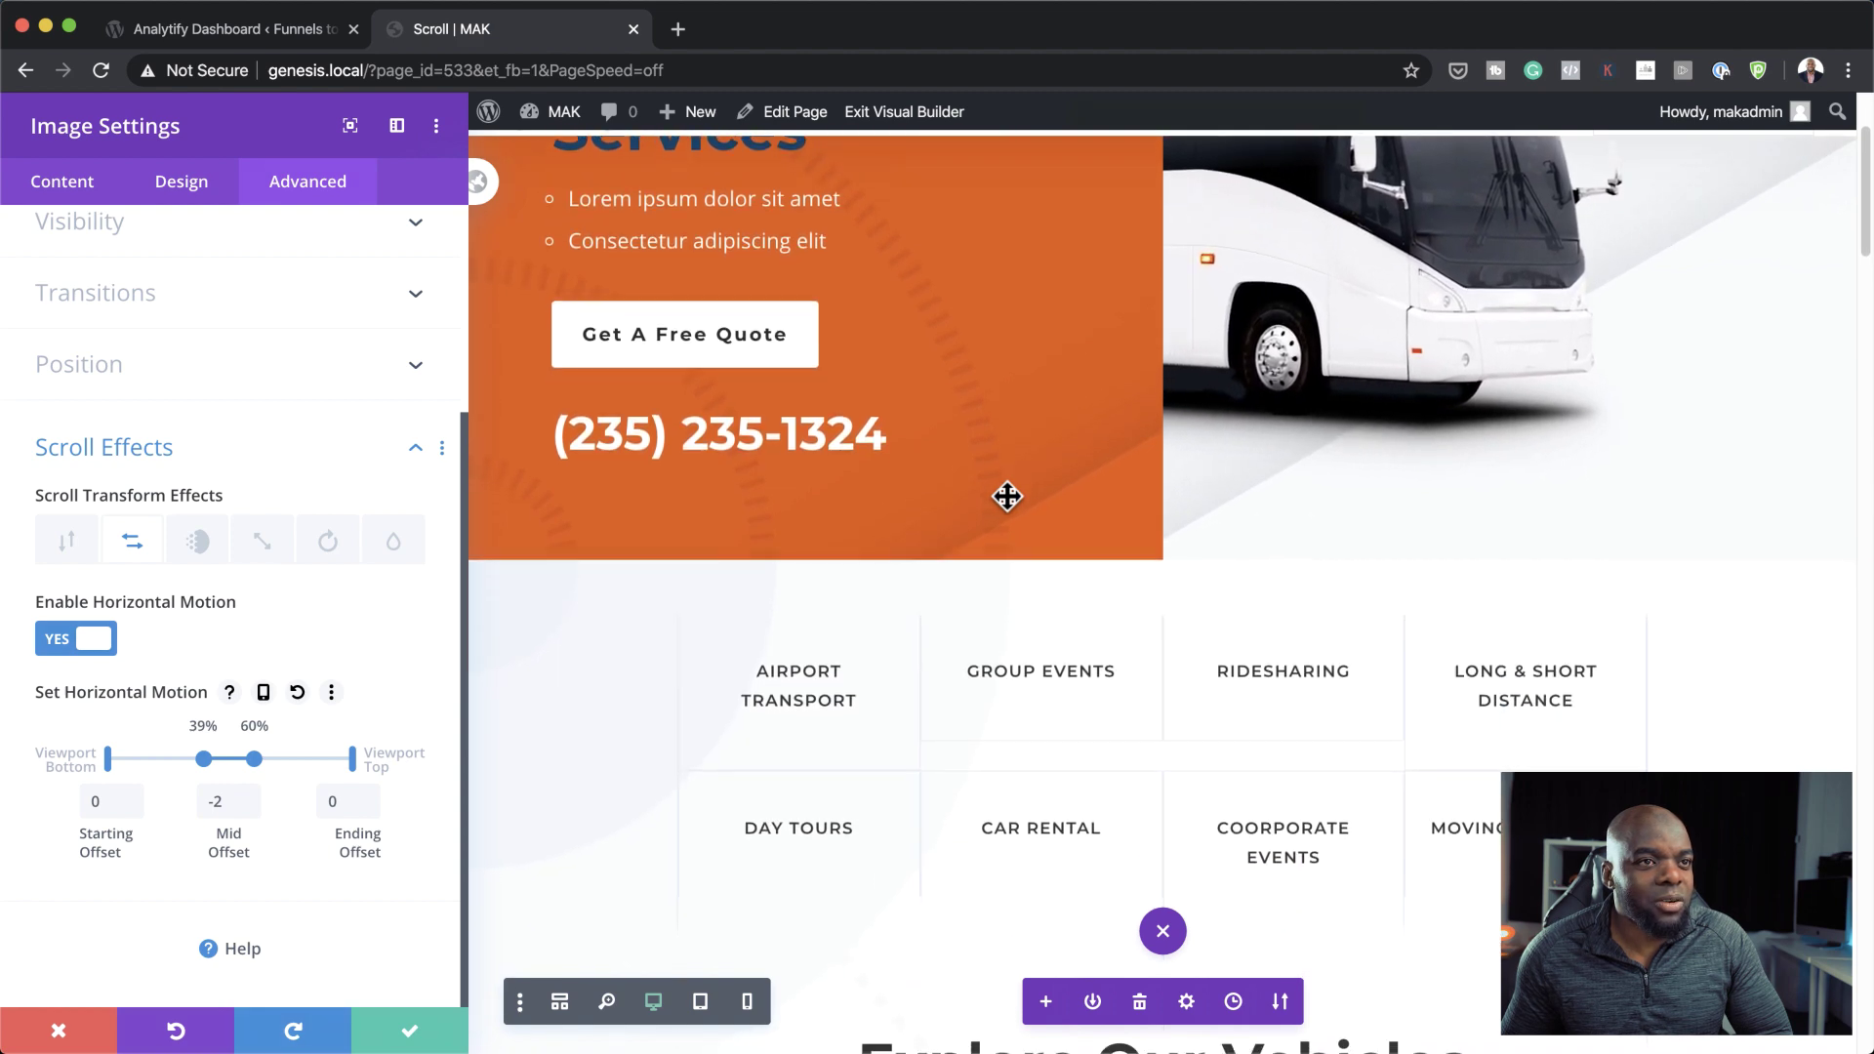
scroll(1006, 496, down, 2)
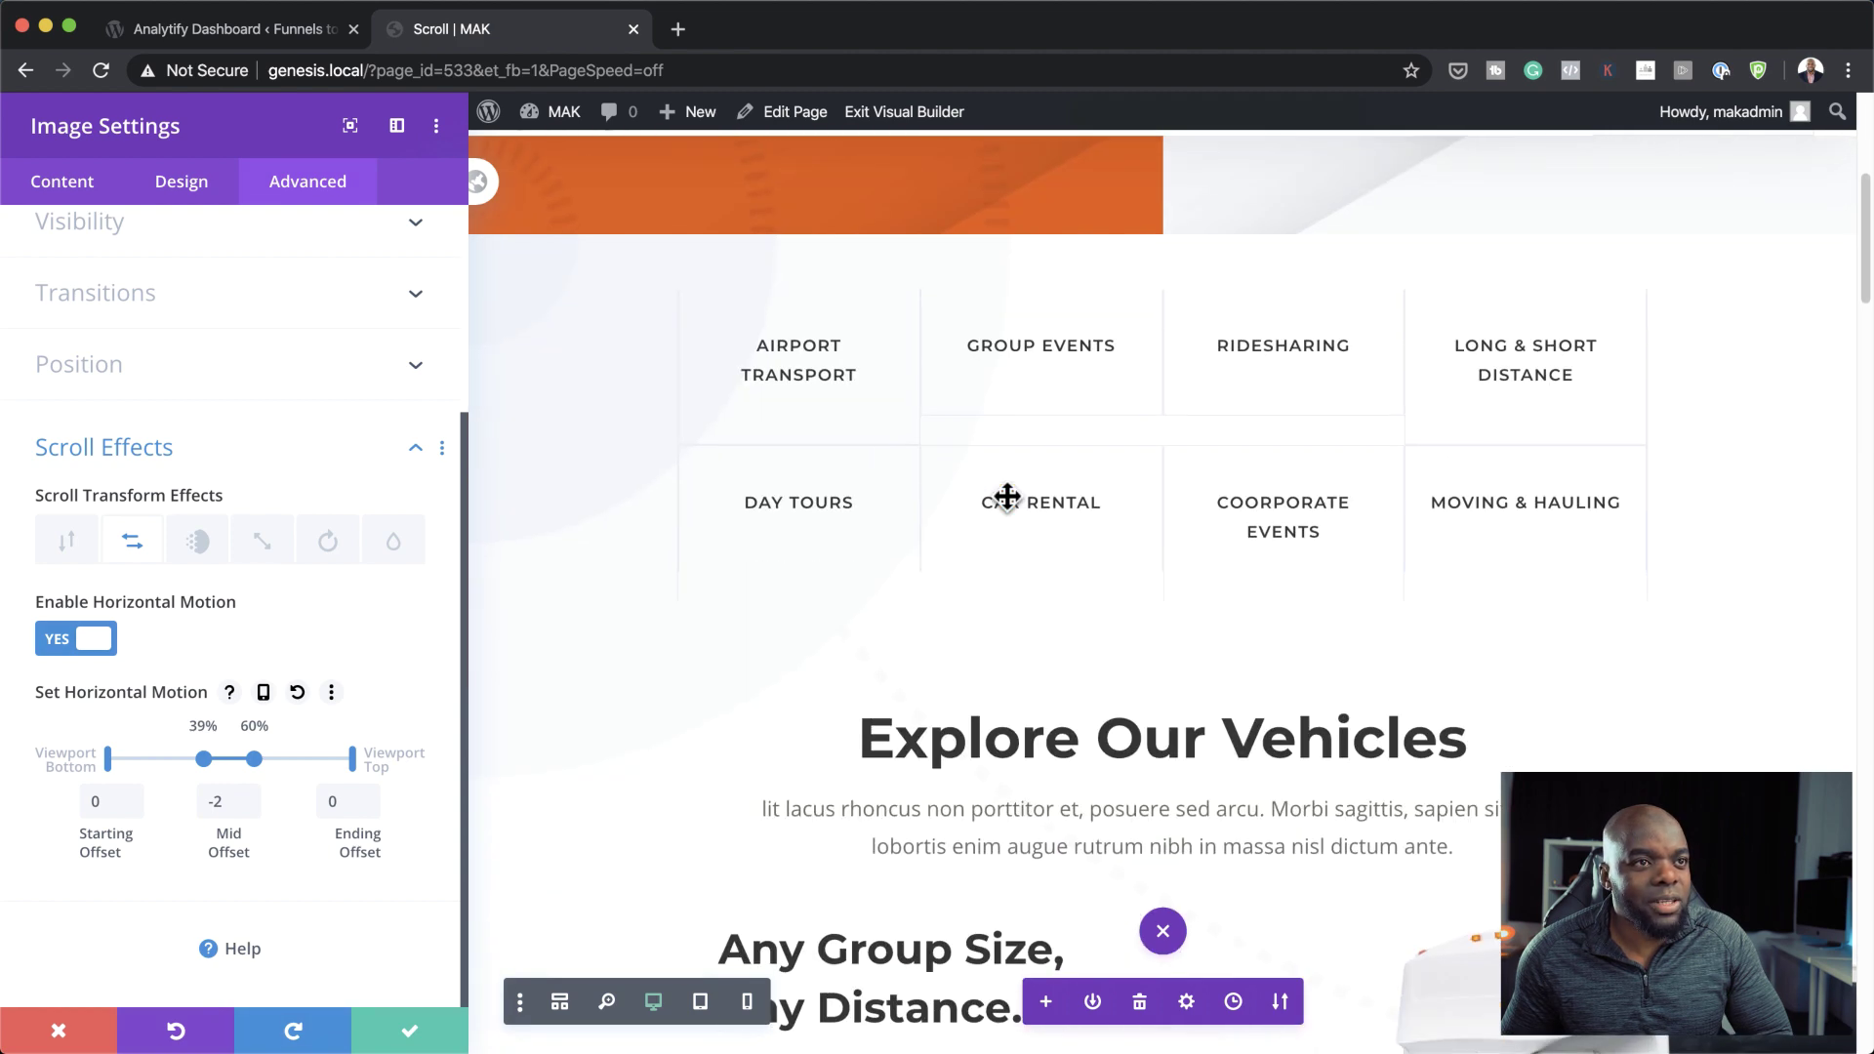
scroll(1350, 494, up, 15)
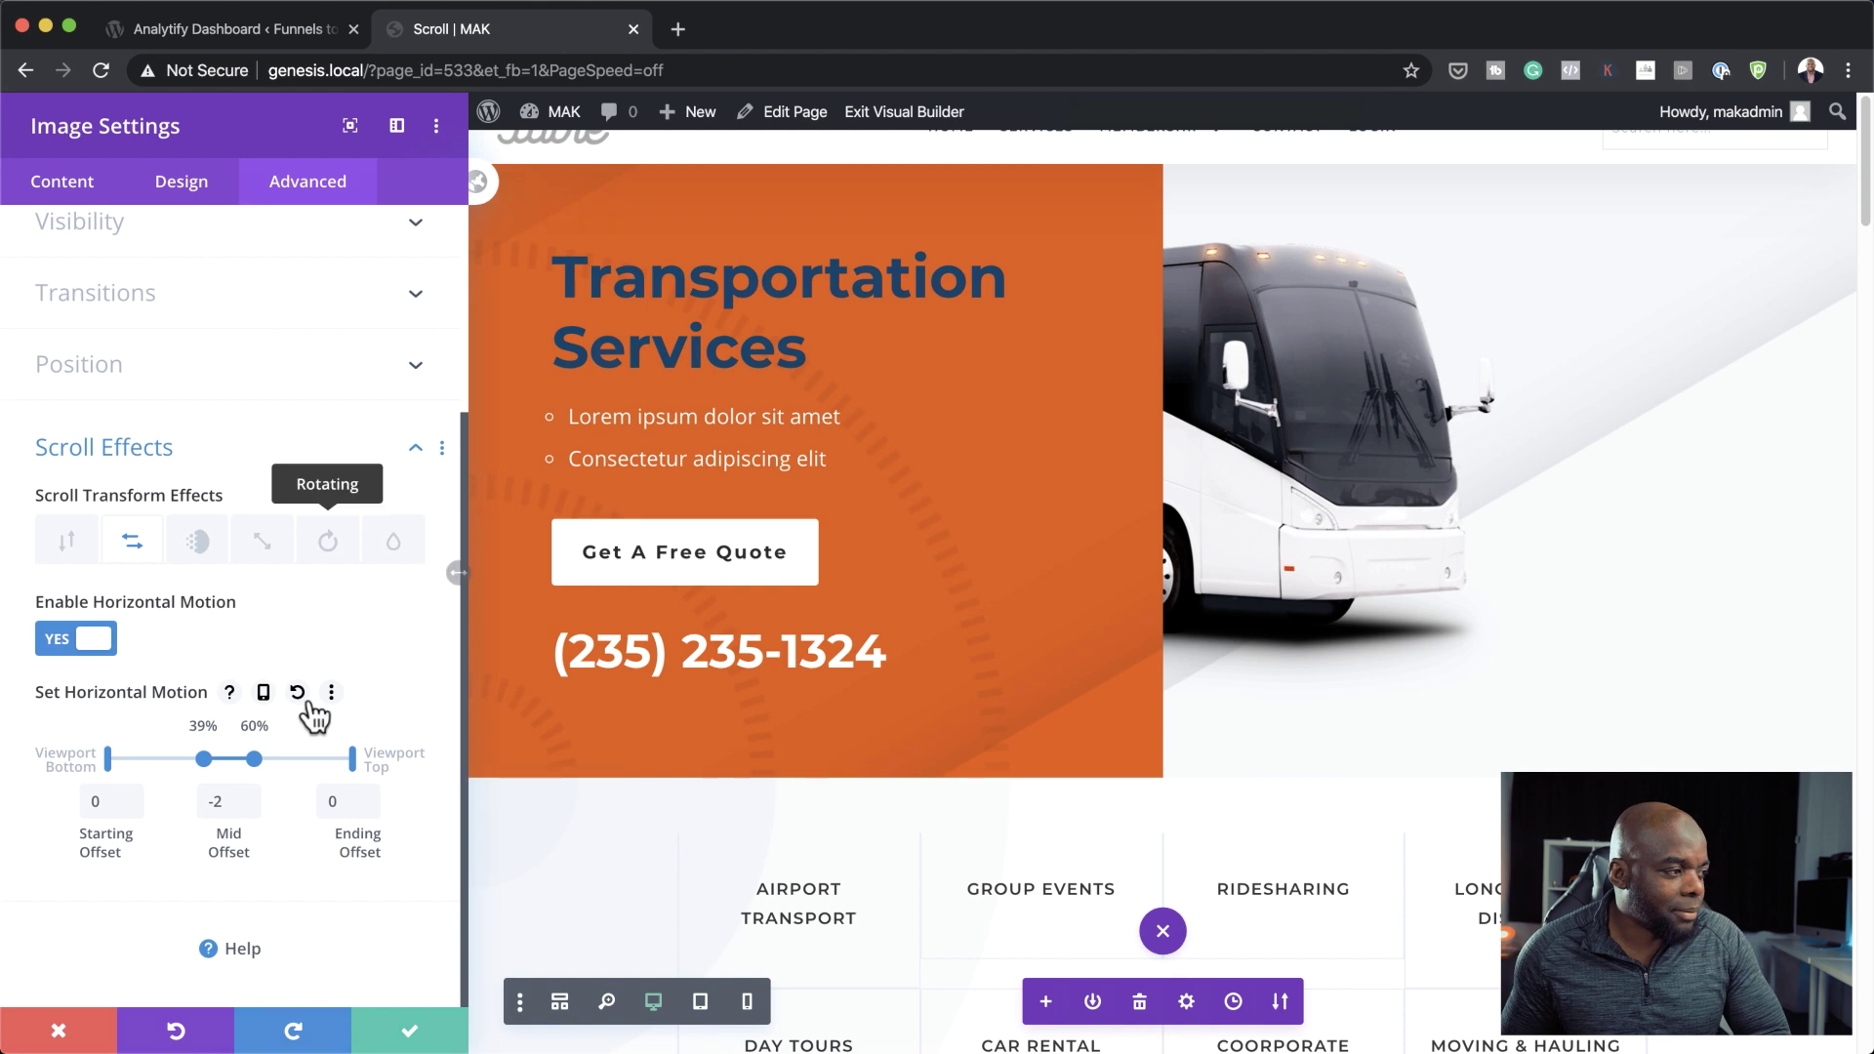
click(415, 1029)
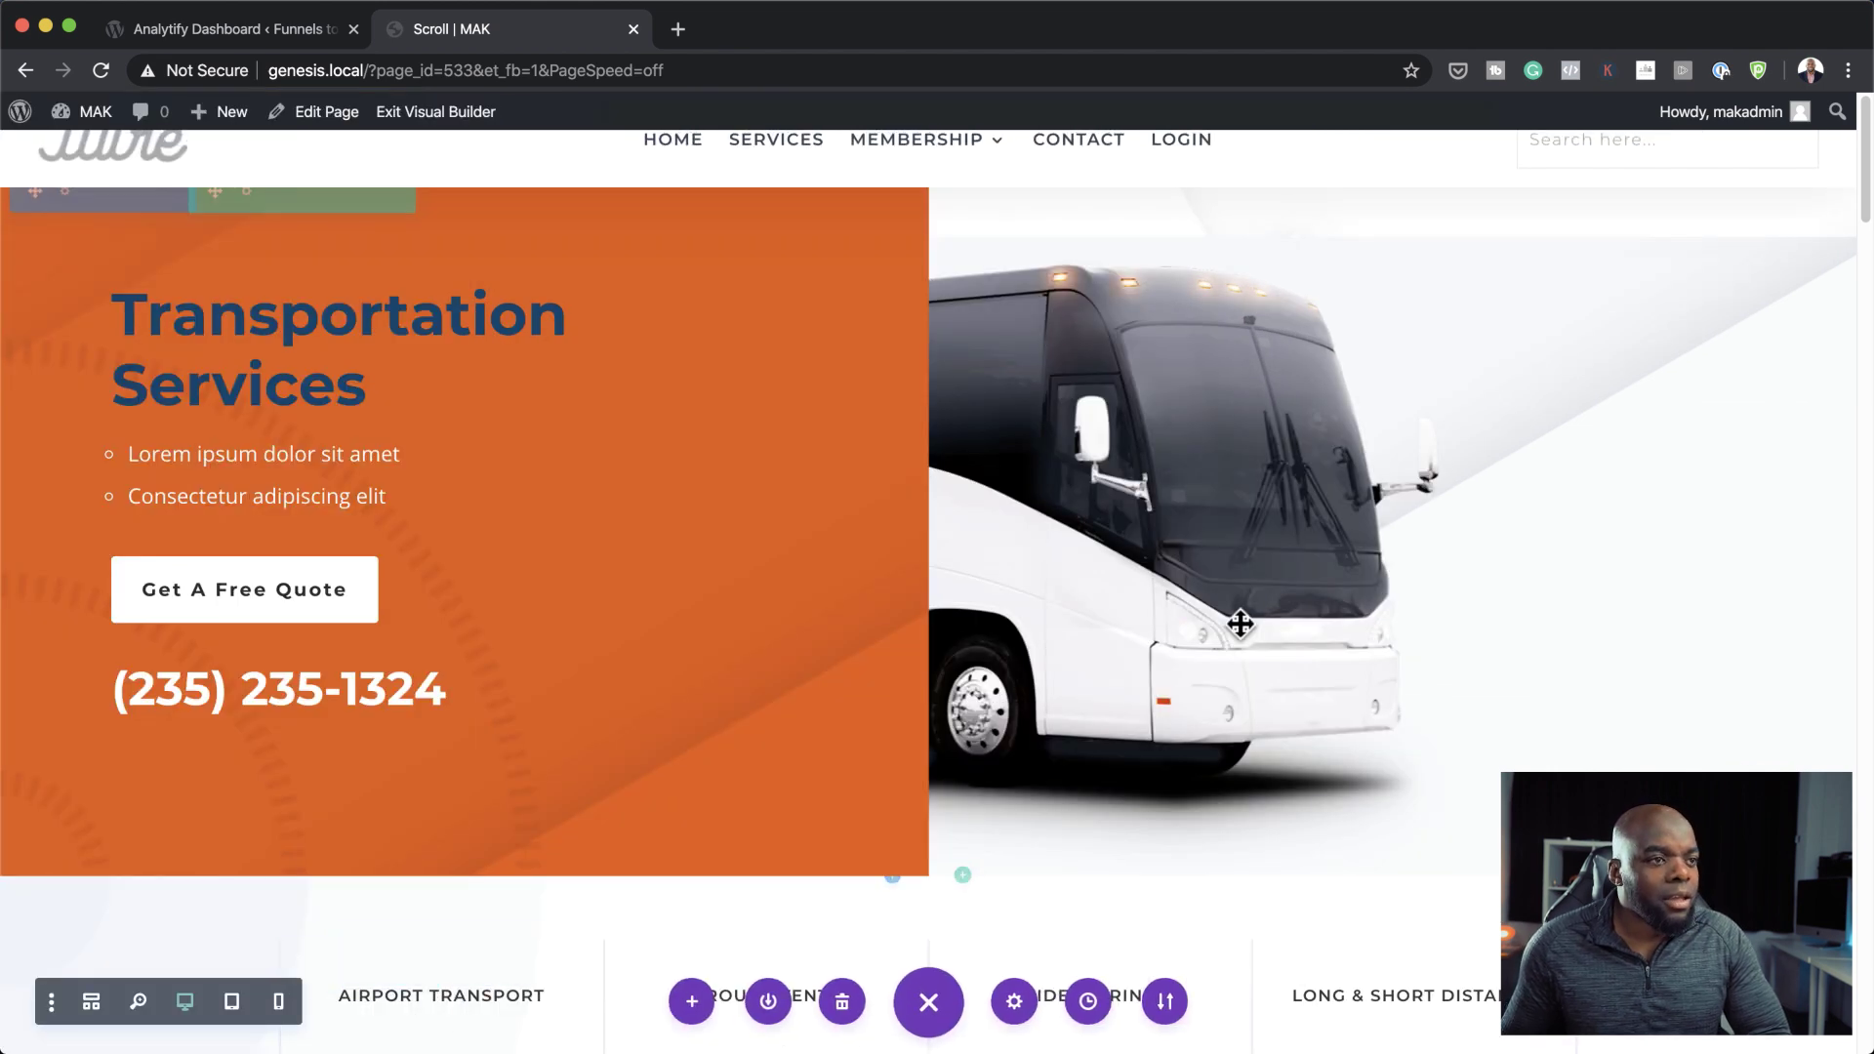
scroll(1526, 663, down, 12)
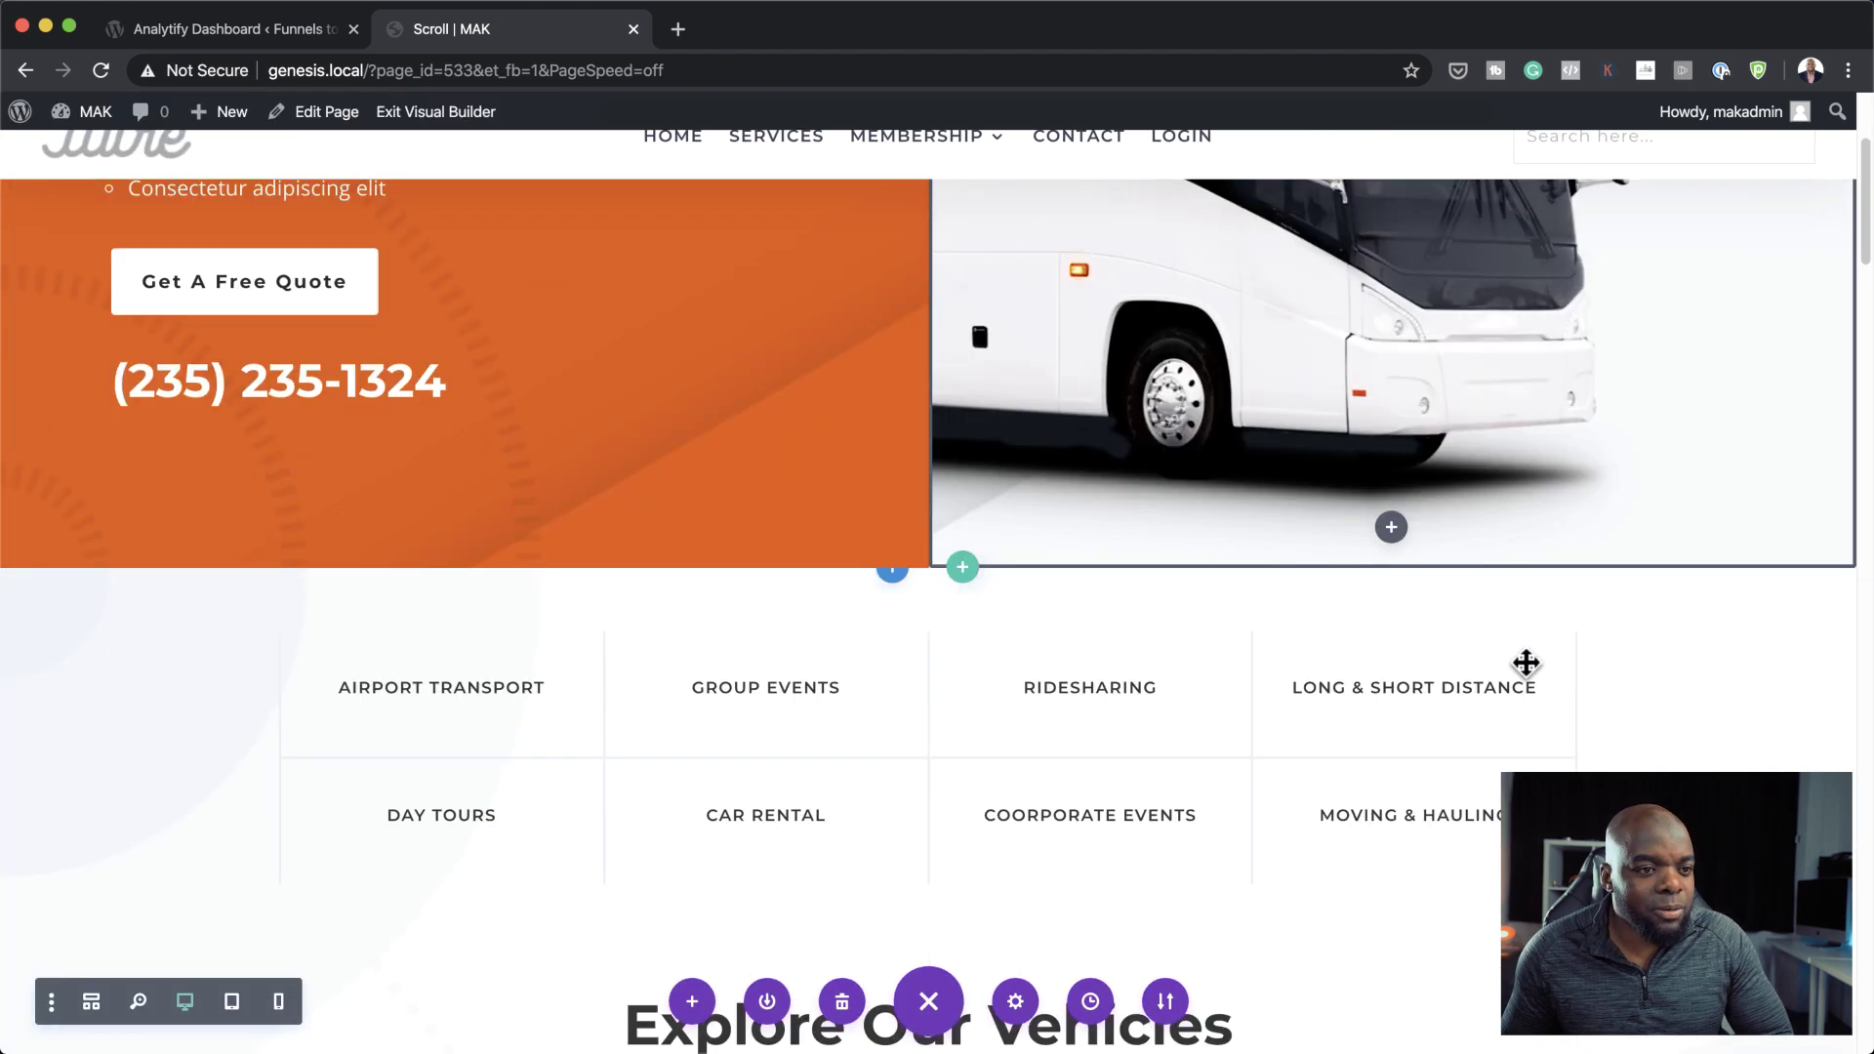
scroll(1526, 663, down, 1)
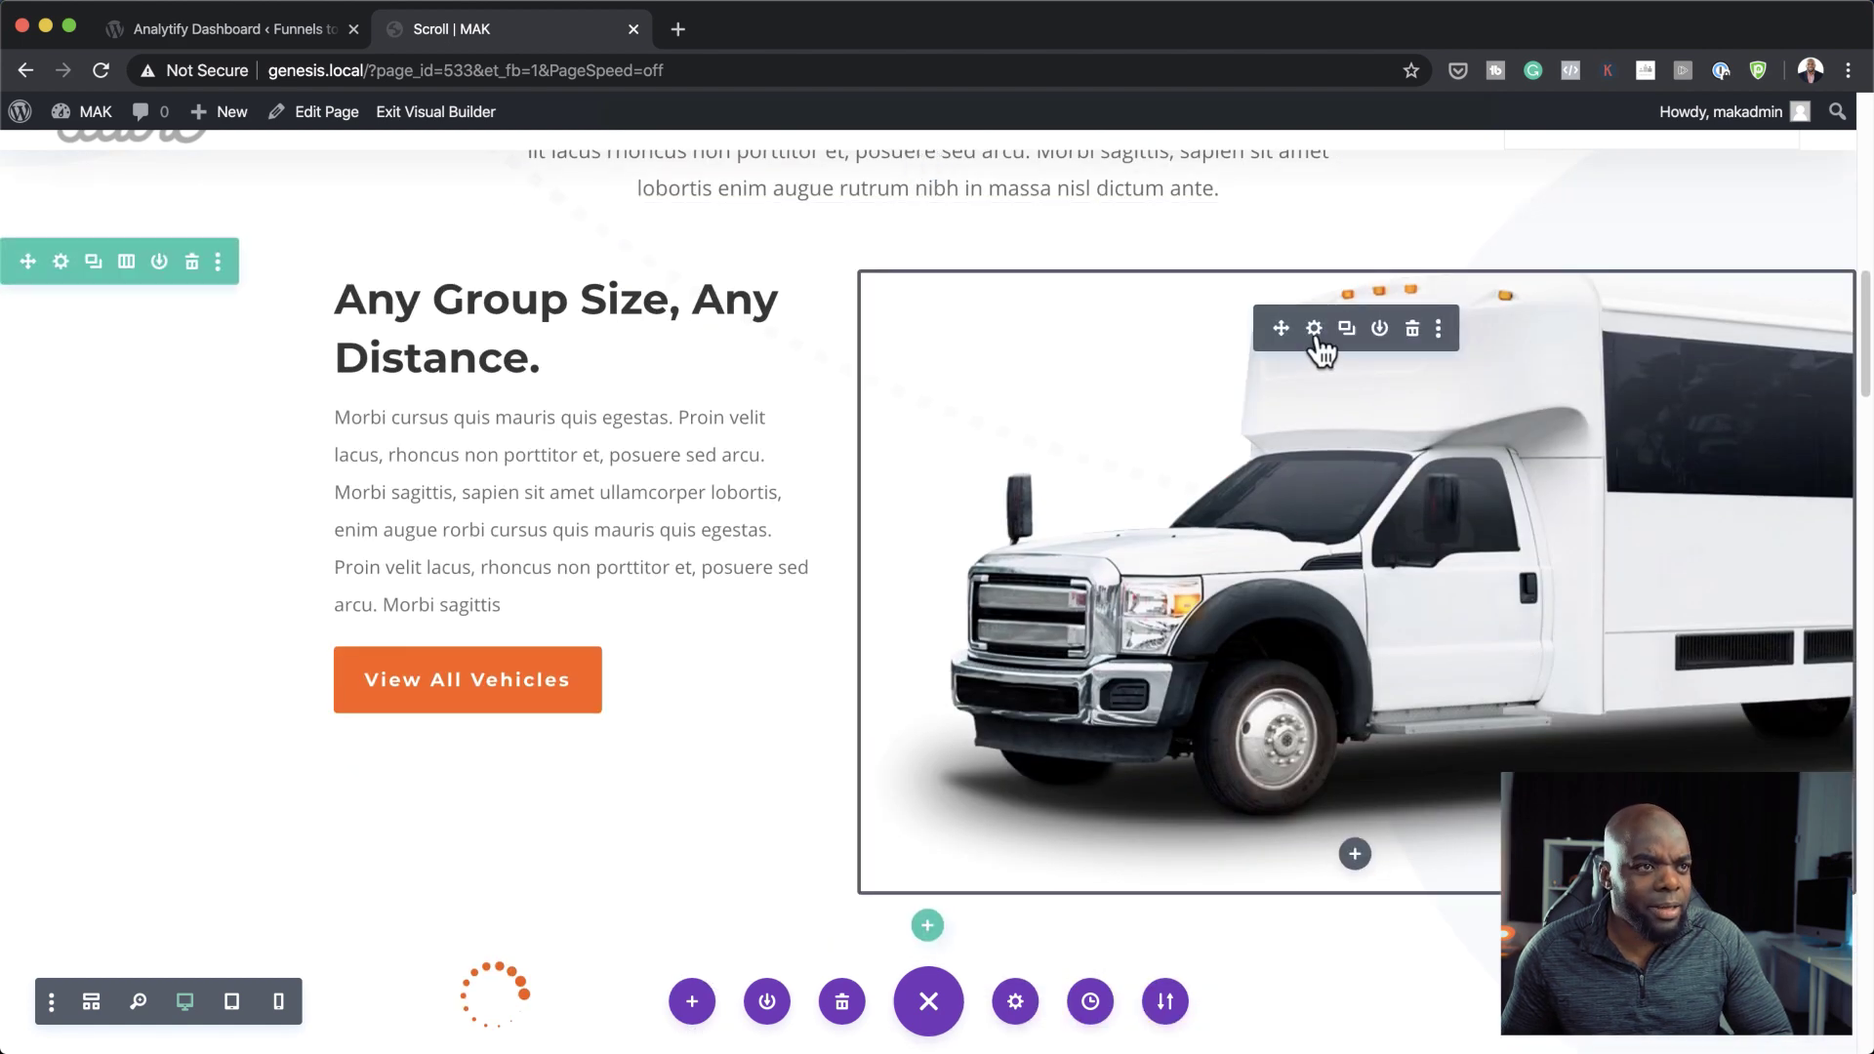
- Enable horizontal motion on the Any Group Size bus image with offsets 4, 0 and 5
click(1315, 329)
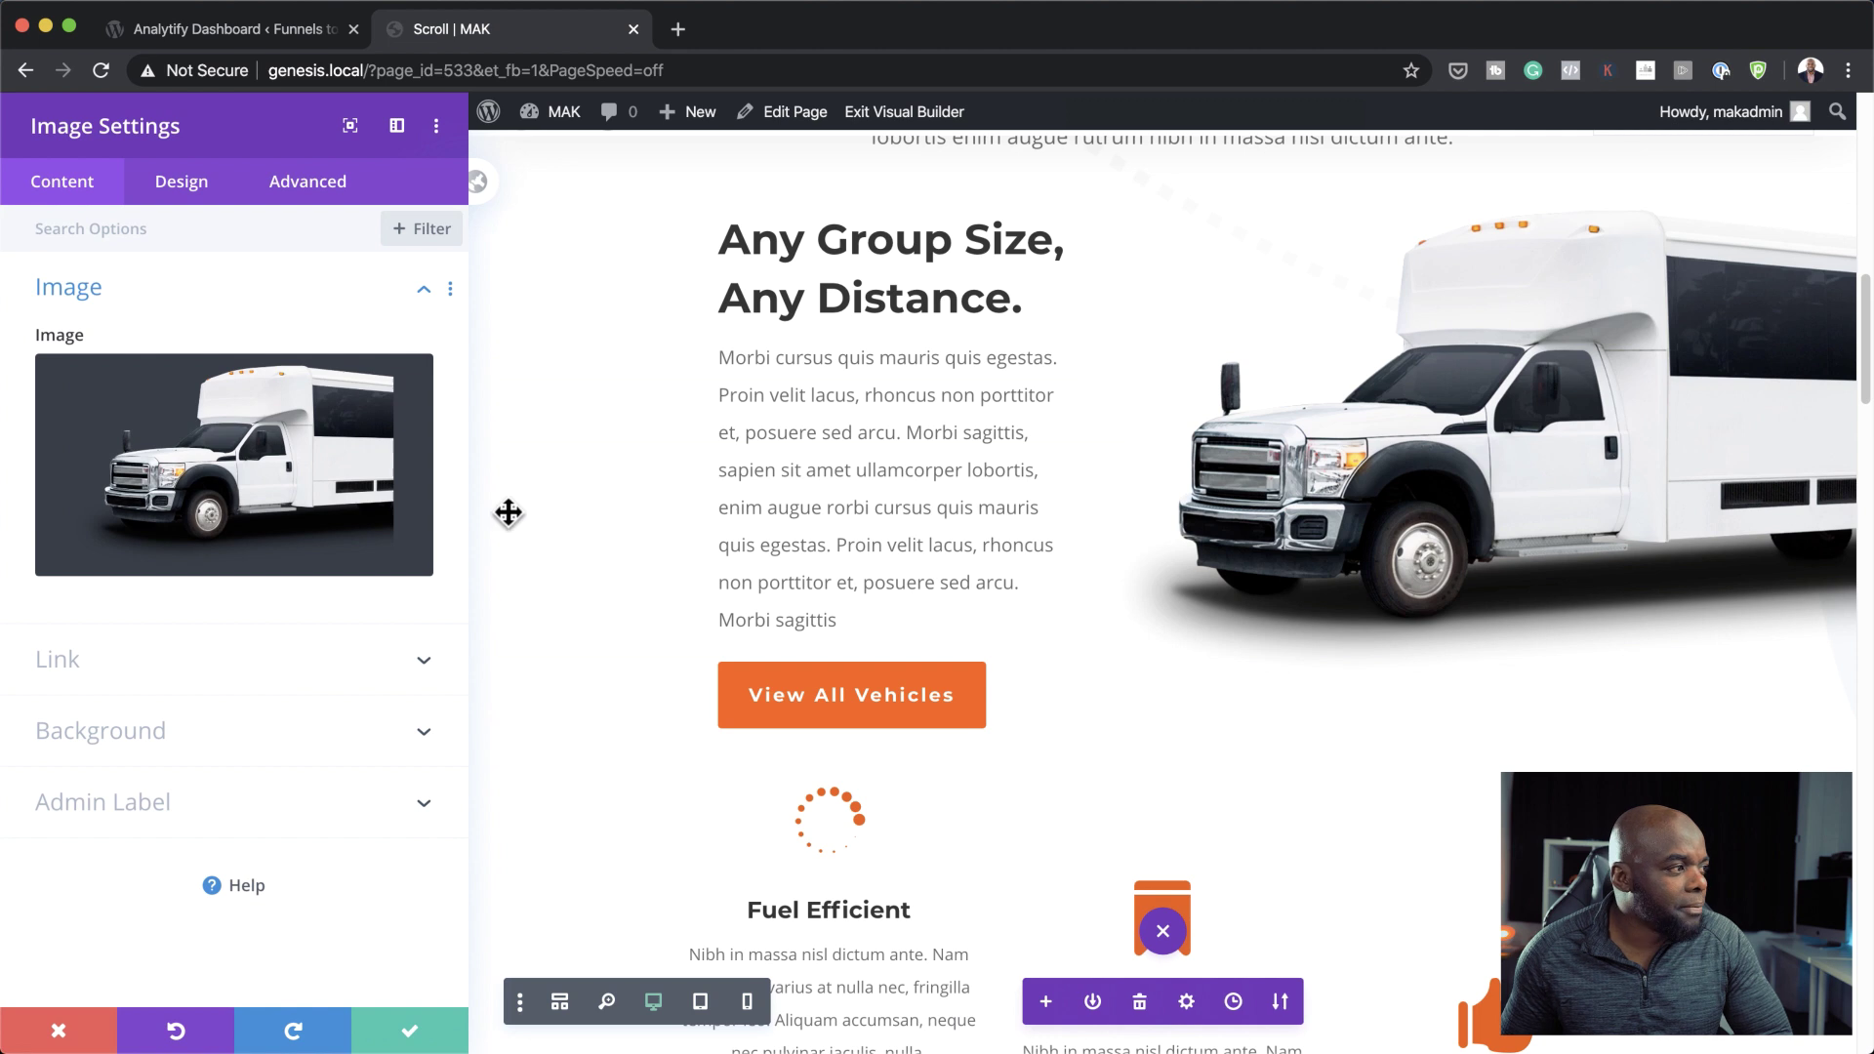
click(288, 180)
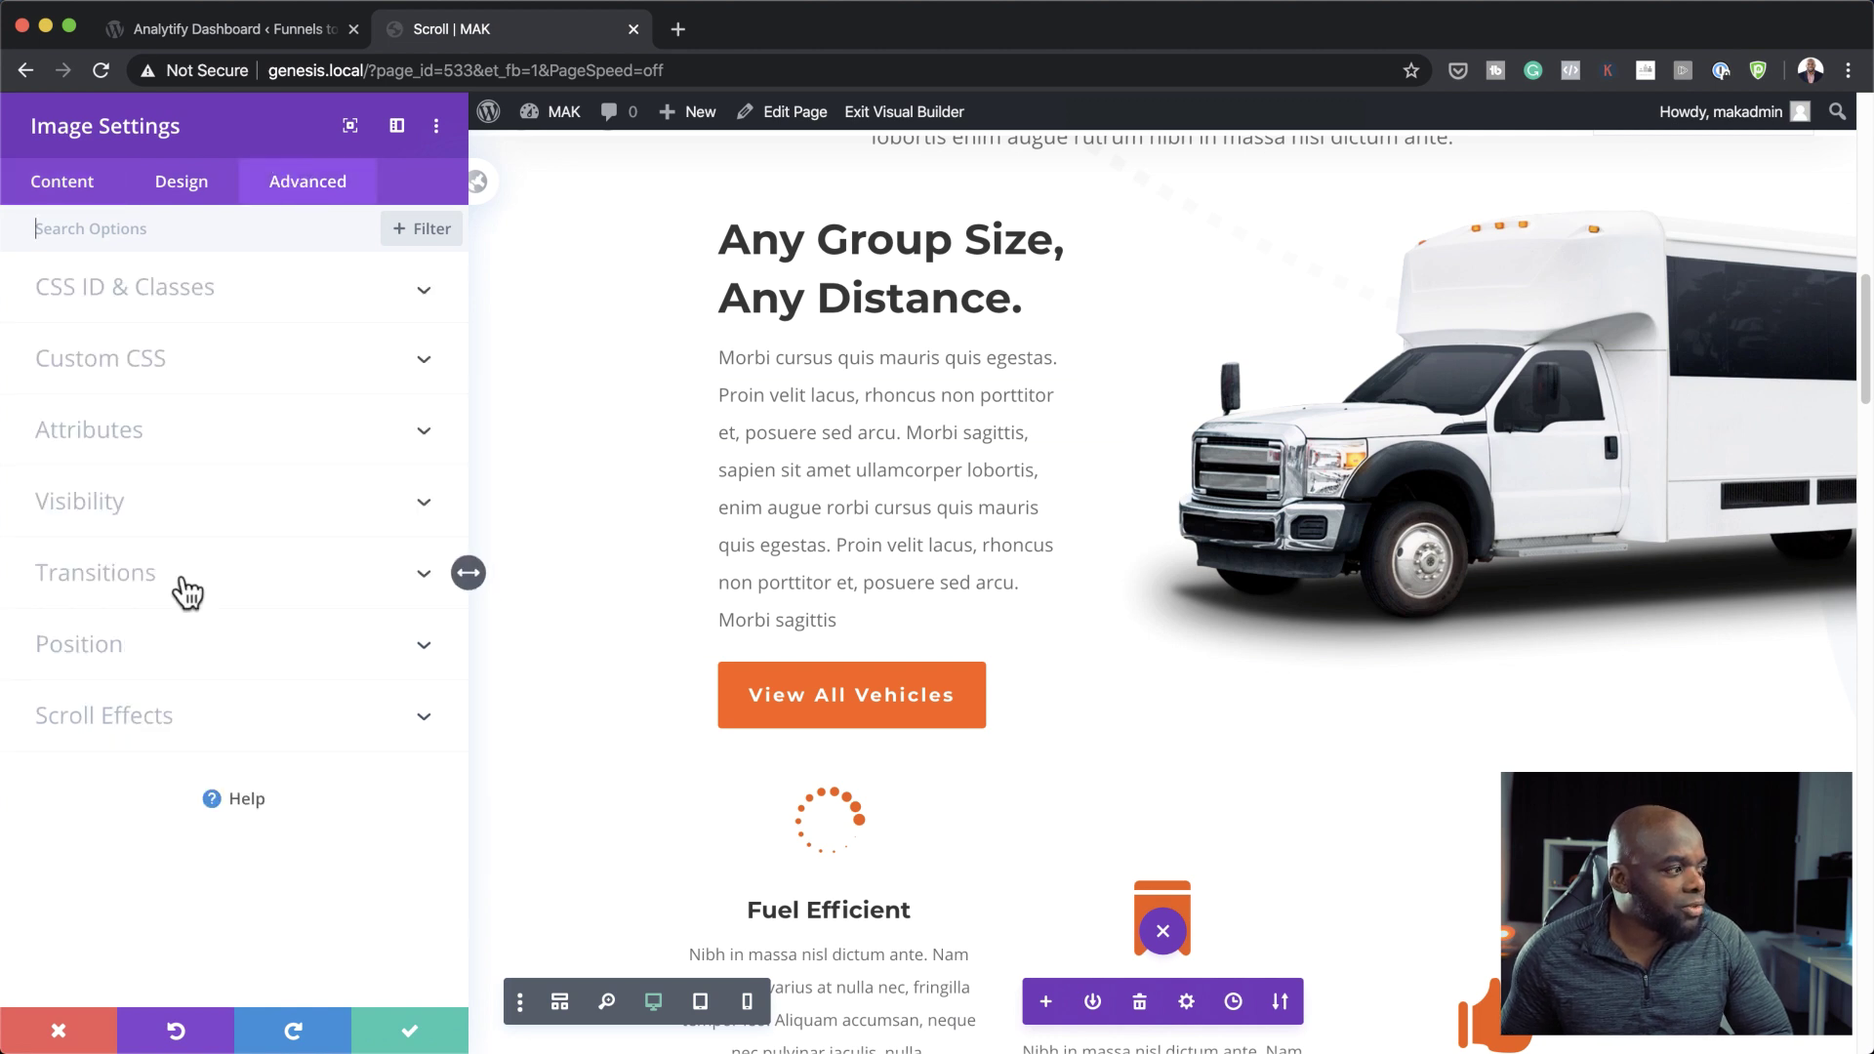
click(124, 718)
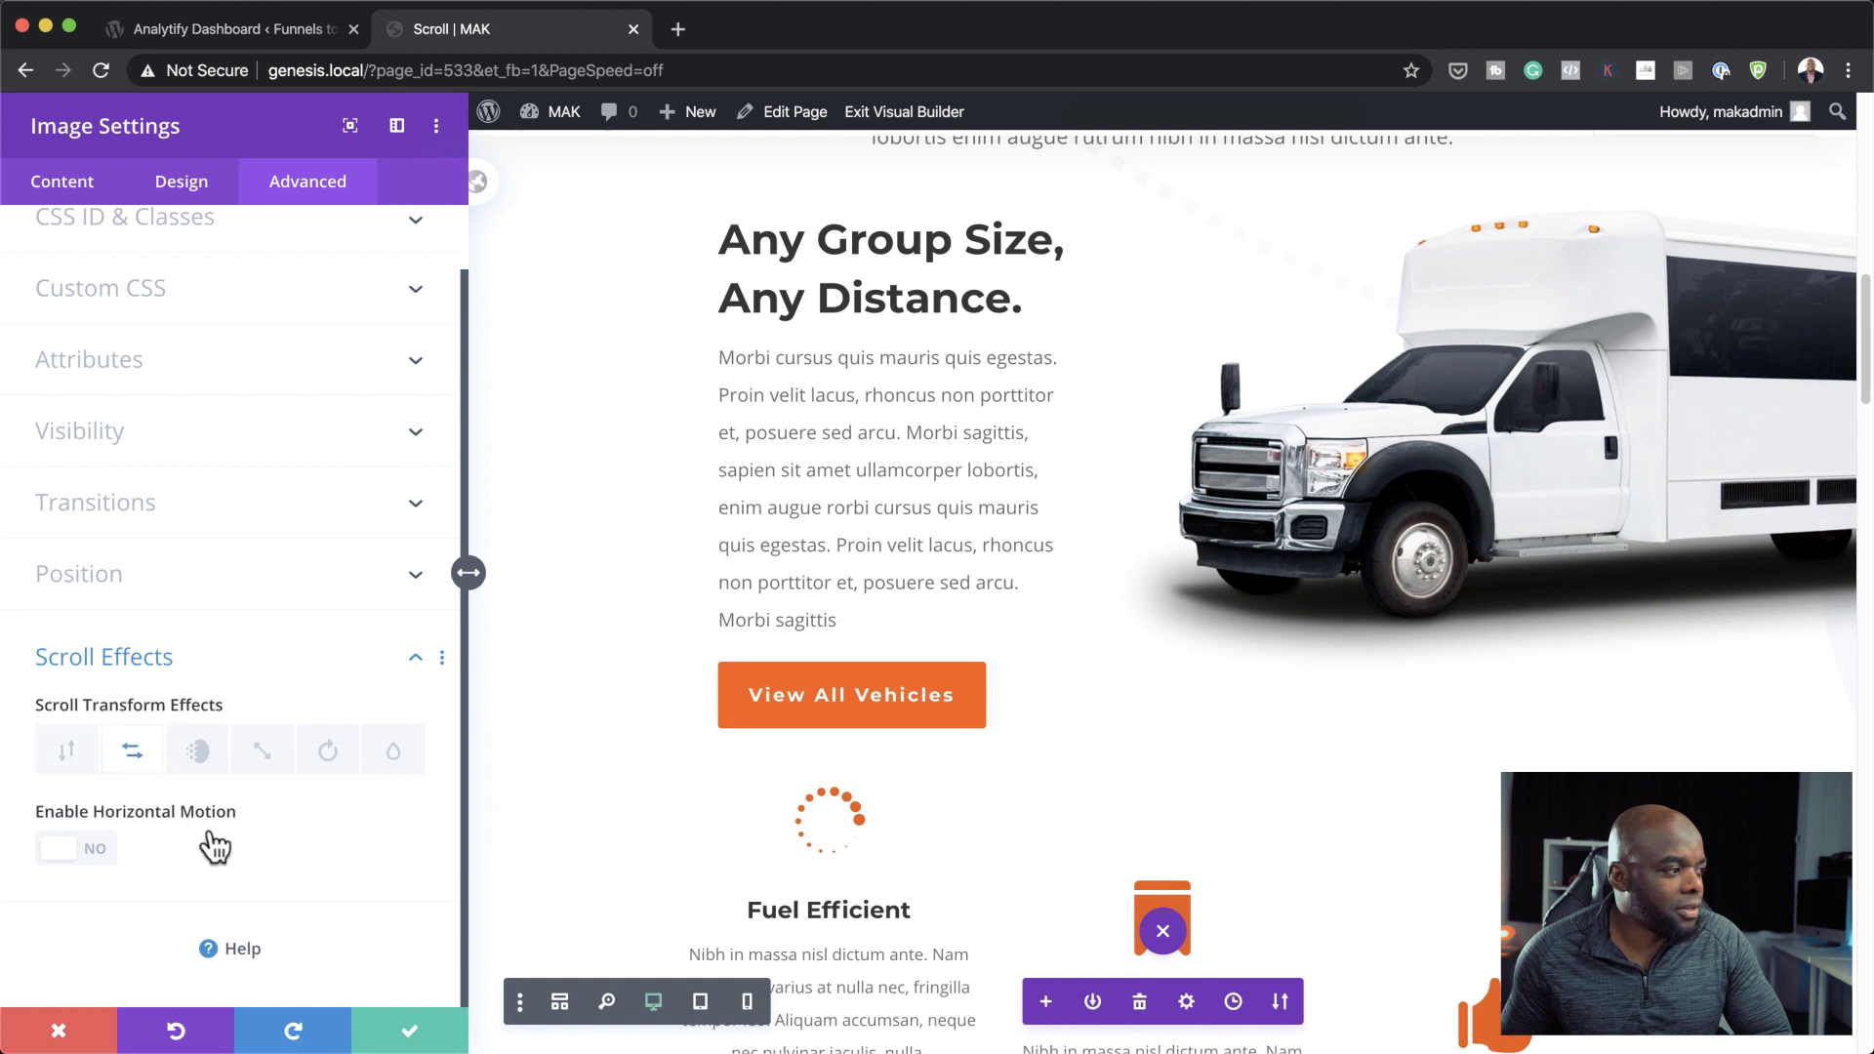
click(96, 845)
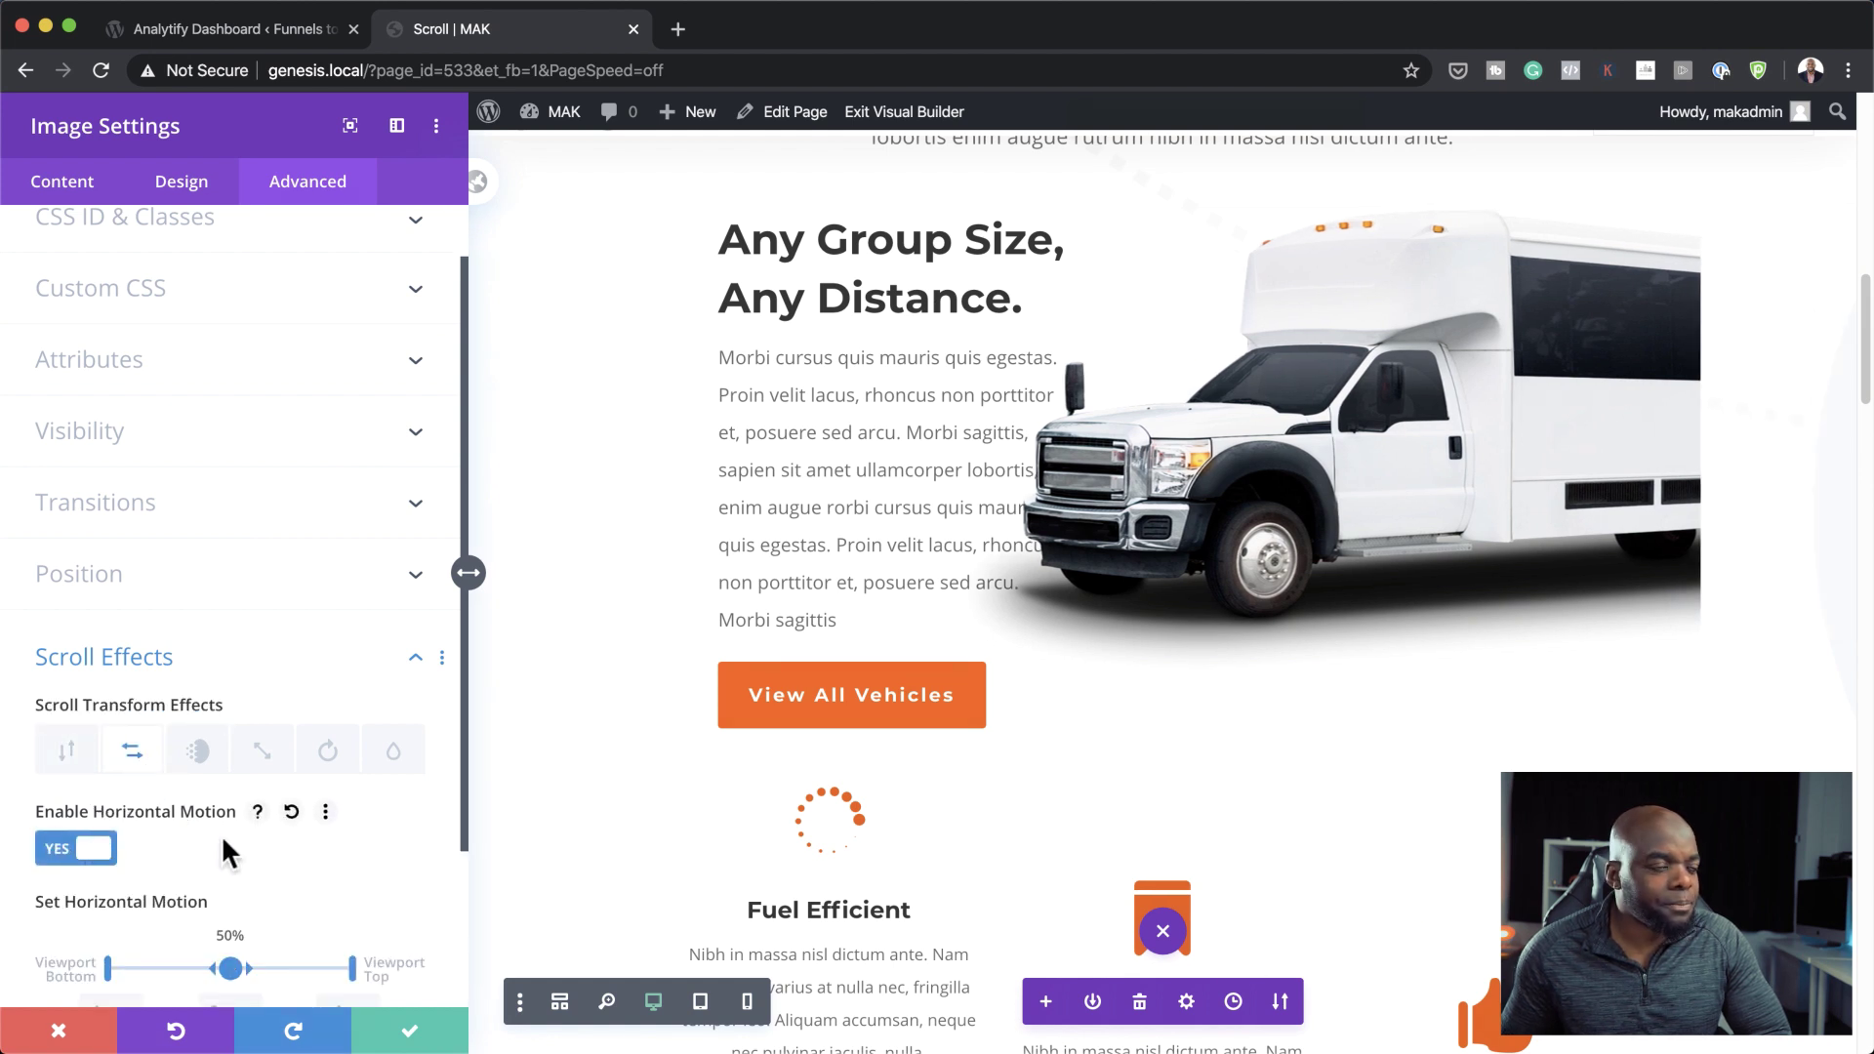
scroll(222, 840, down, 4)
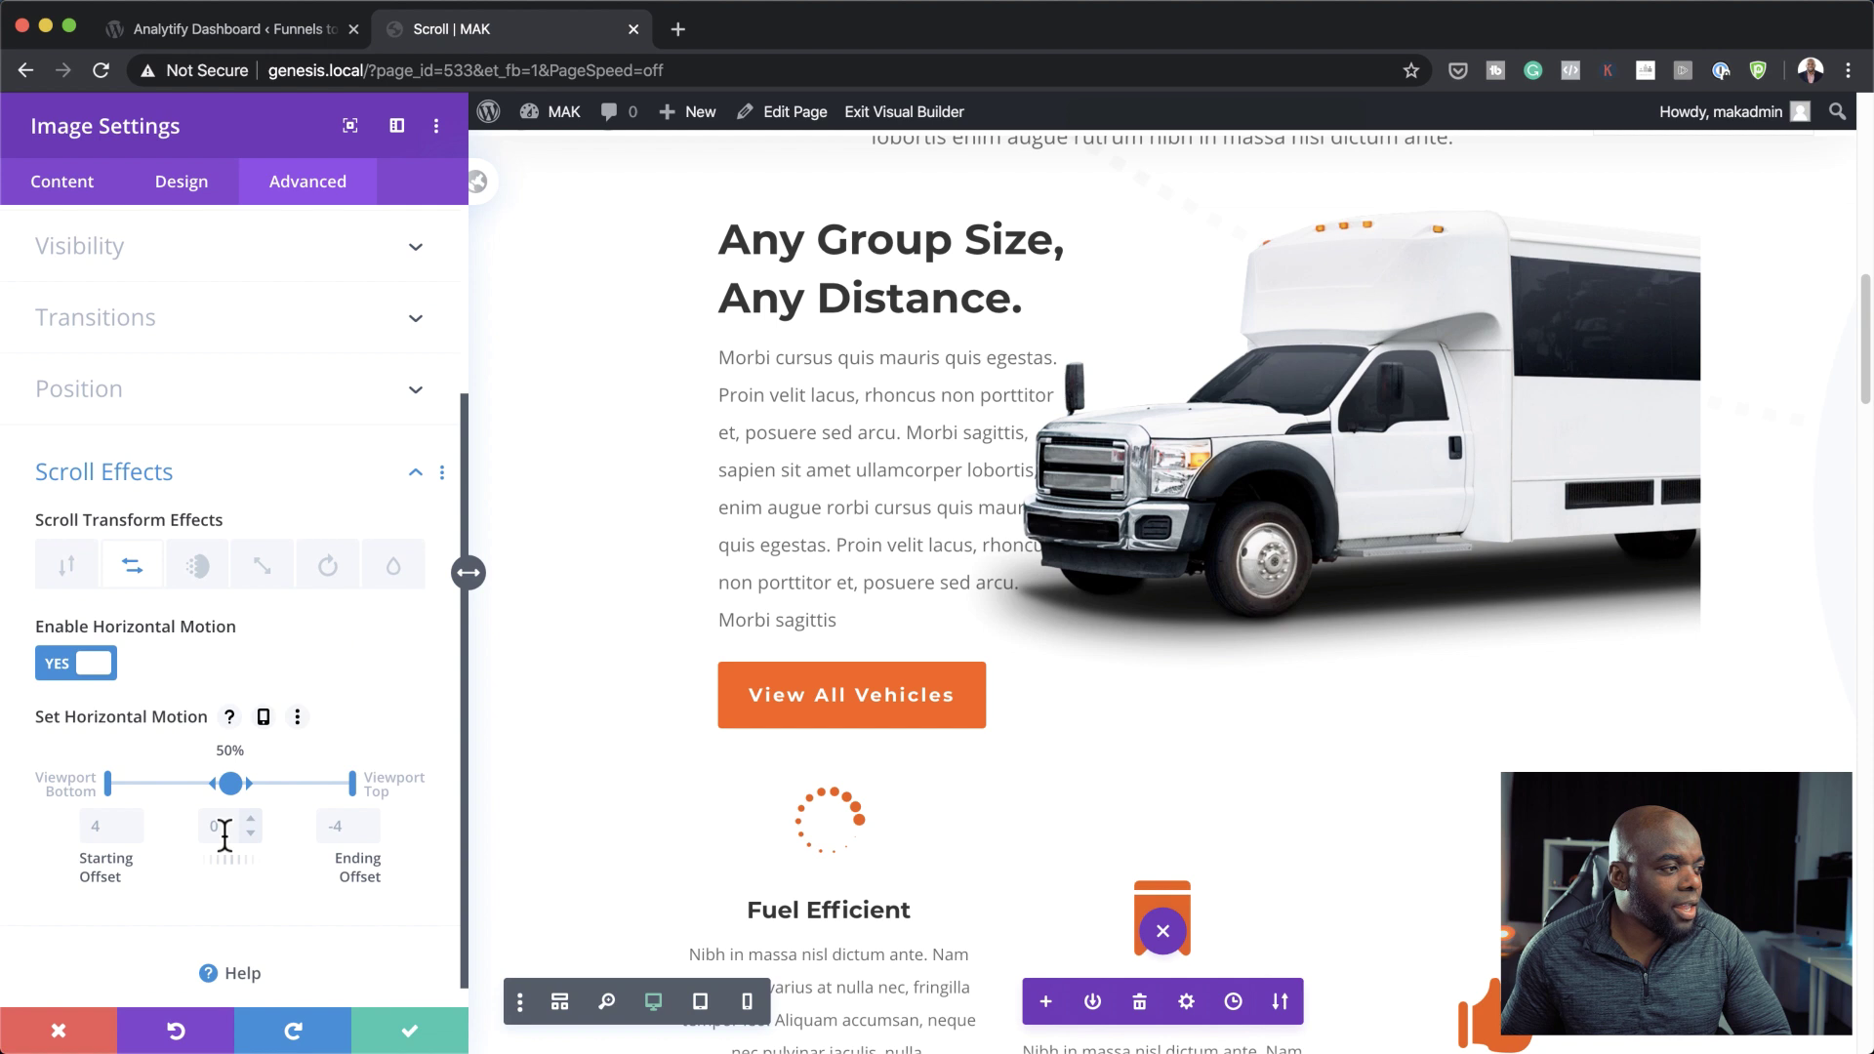
drag(354, 863, 374, 862)
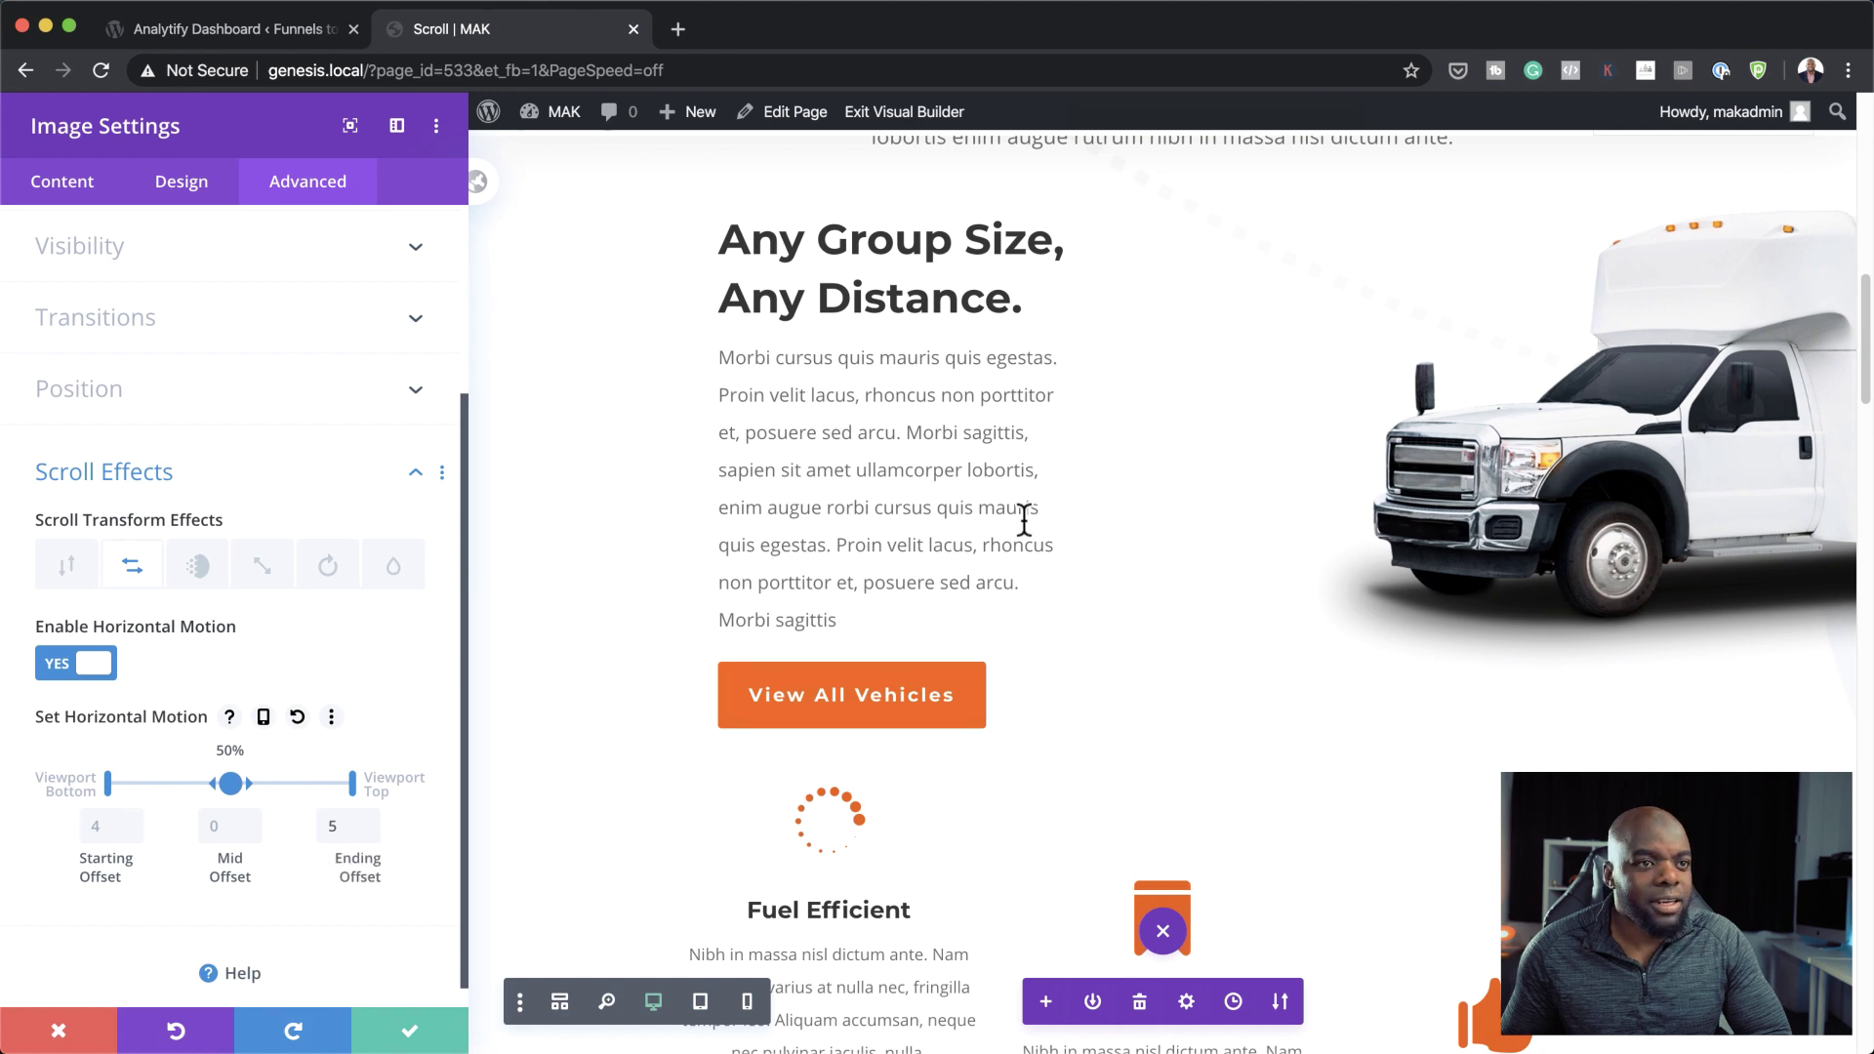
- Scroll the page to test the truck image's slide with its starting offset at 0.5
scroll(1023, 528, down, 3)
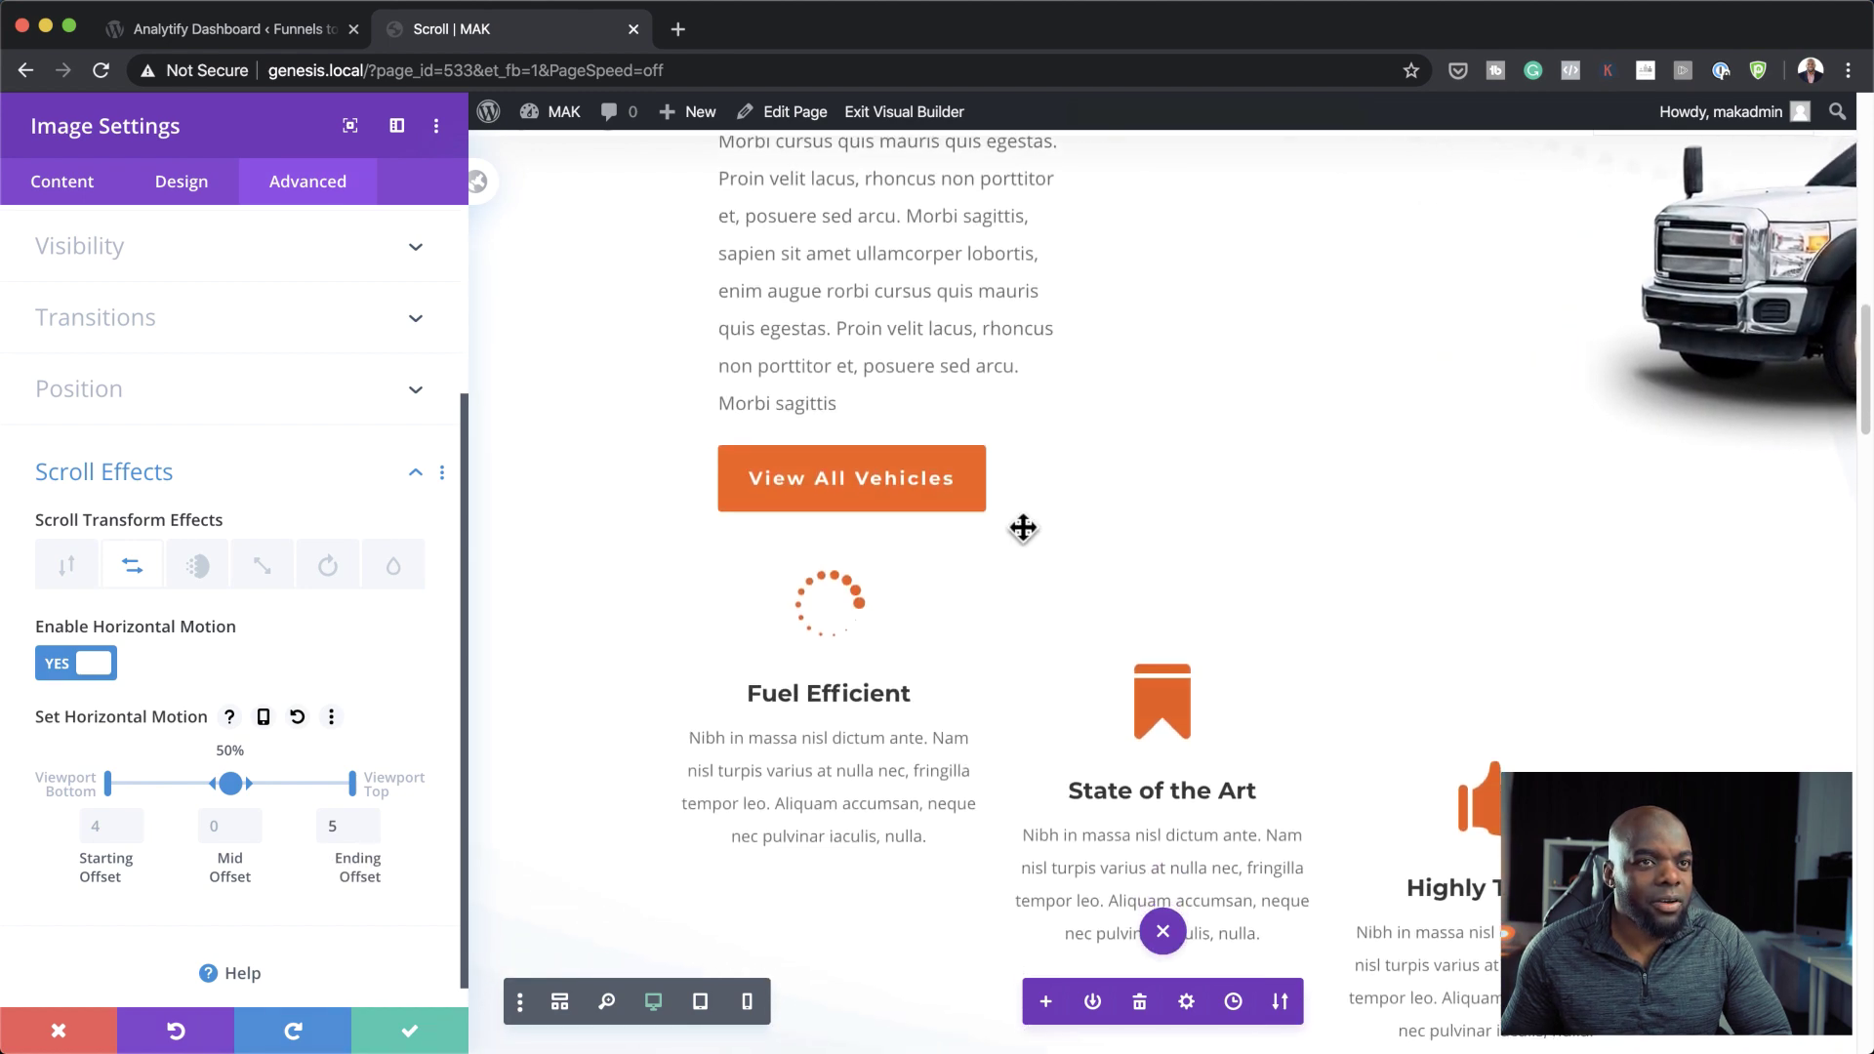
scroll(1023, 528, up, 5)
scroll(1023, 528, up, 3)
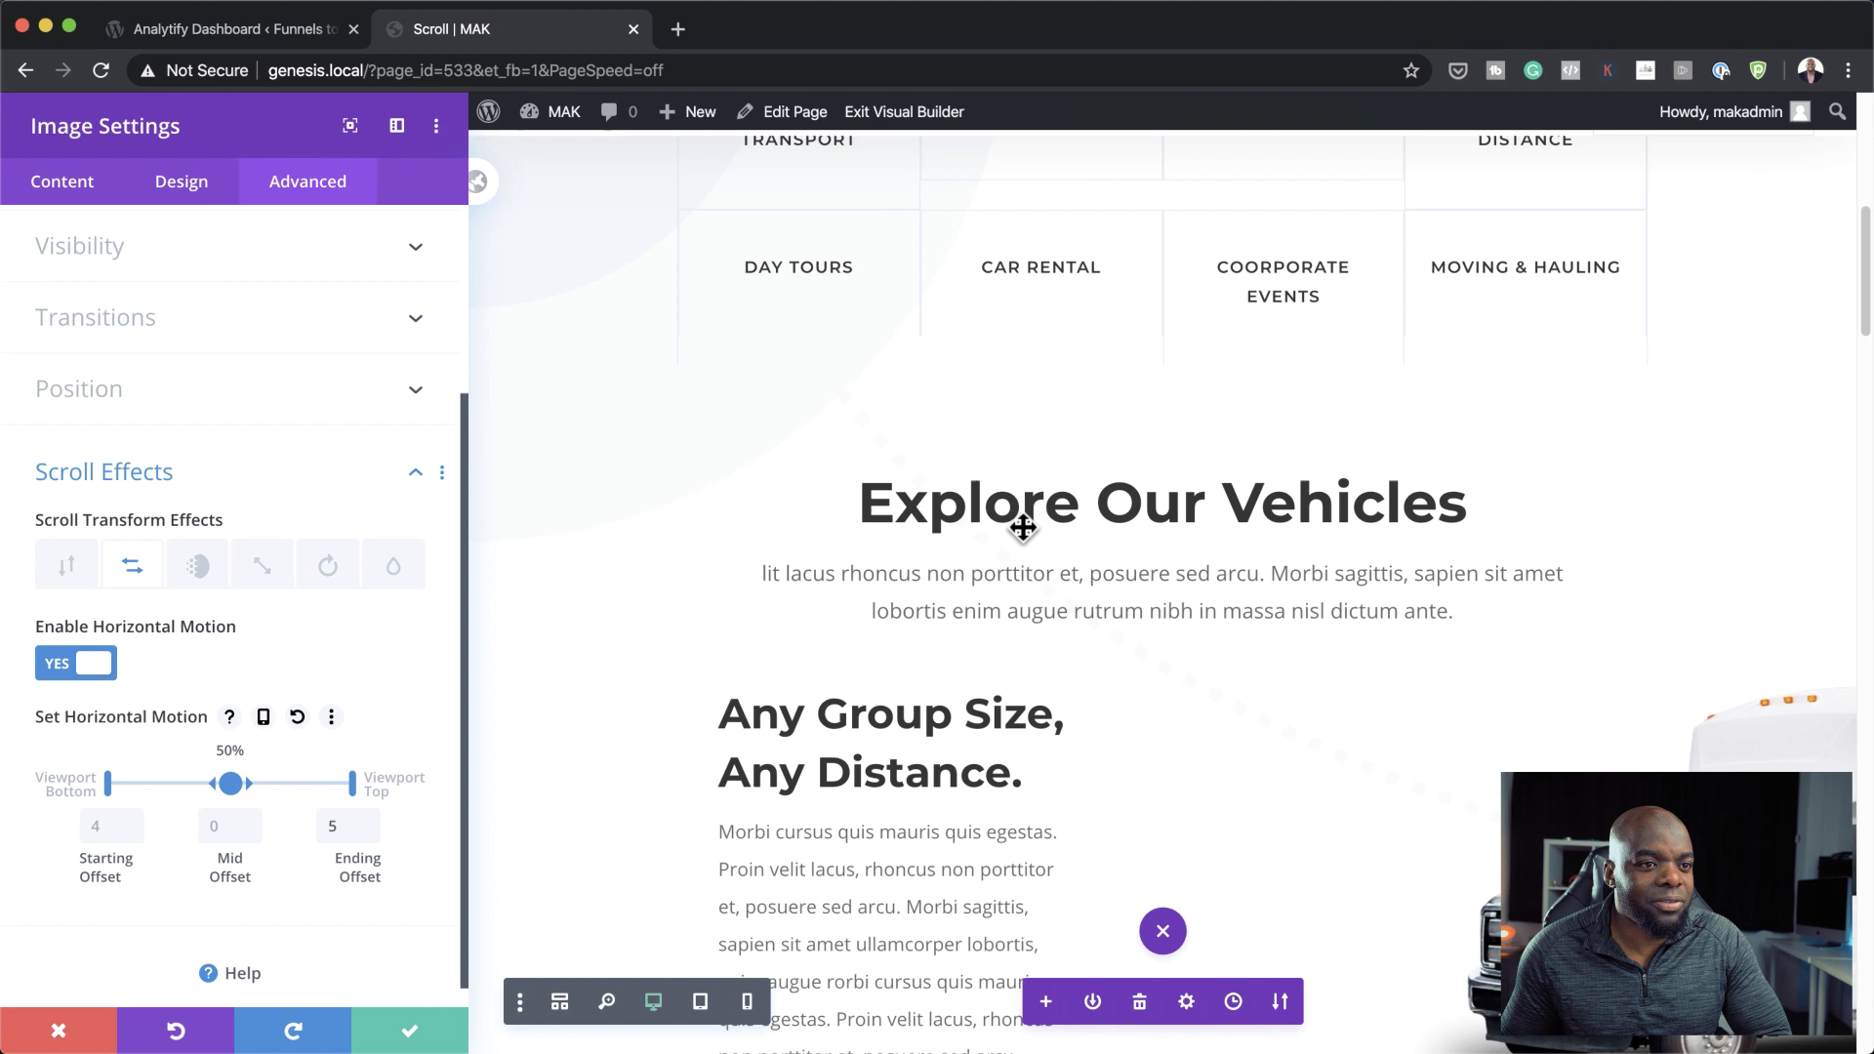
scroll(1024, 528, down, 4)
scroll(1023, 528, down, 2)
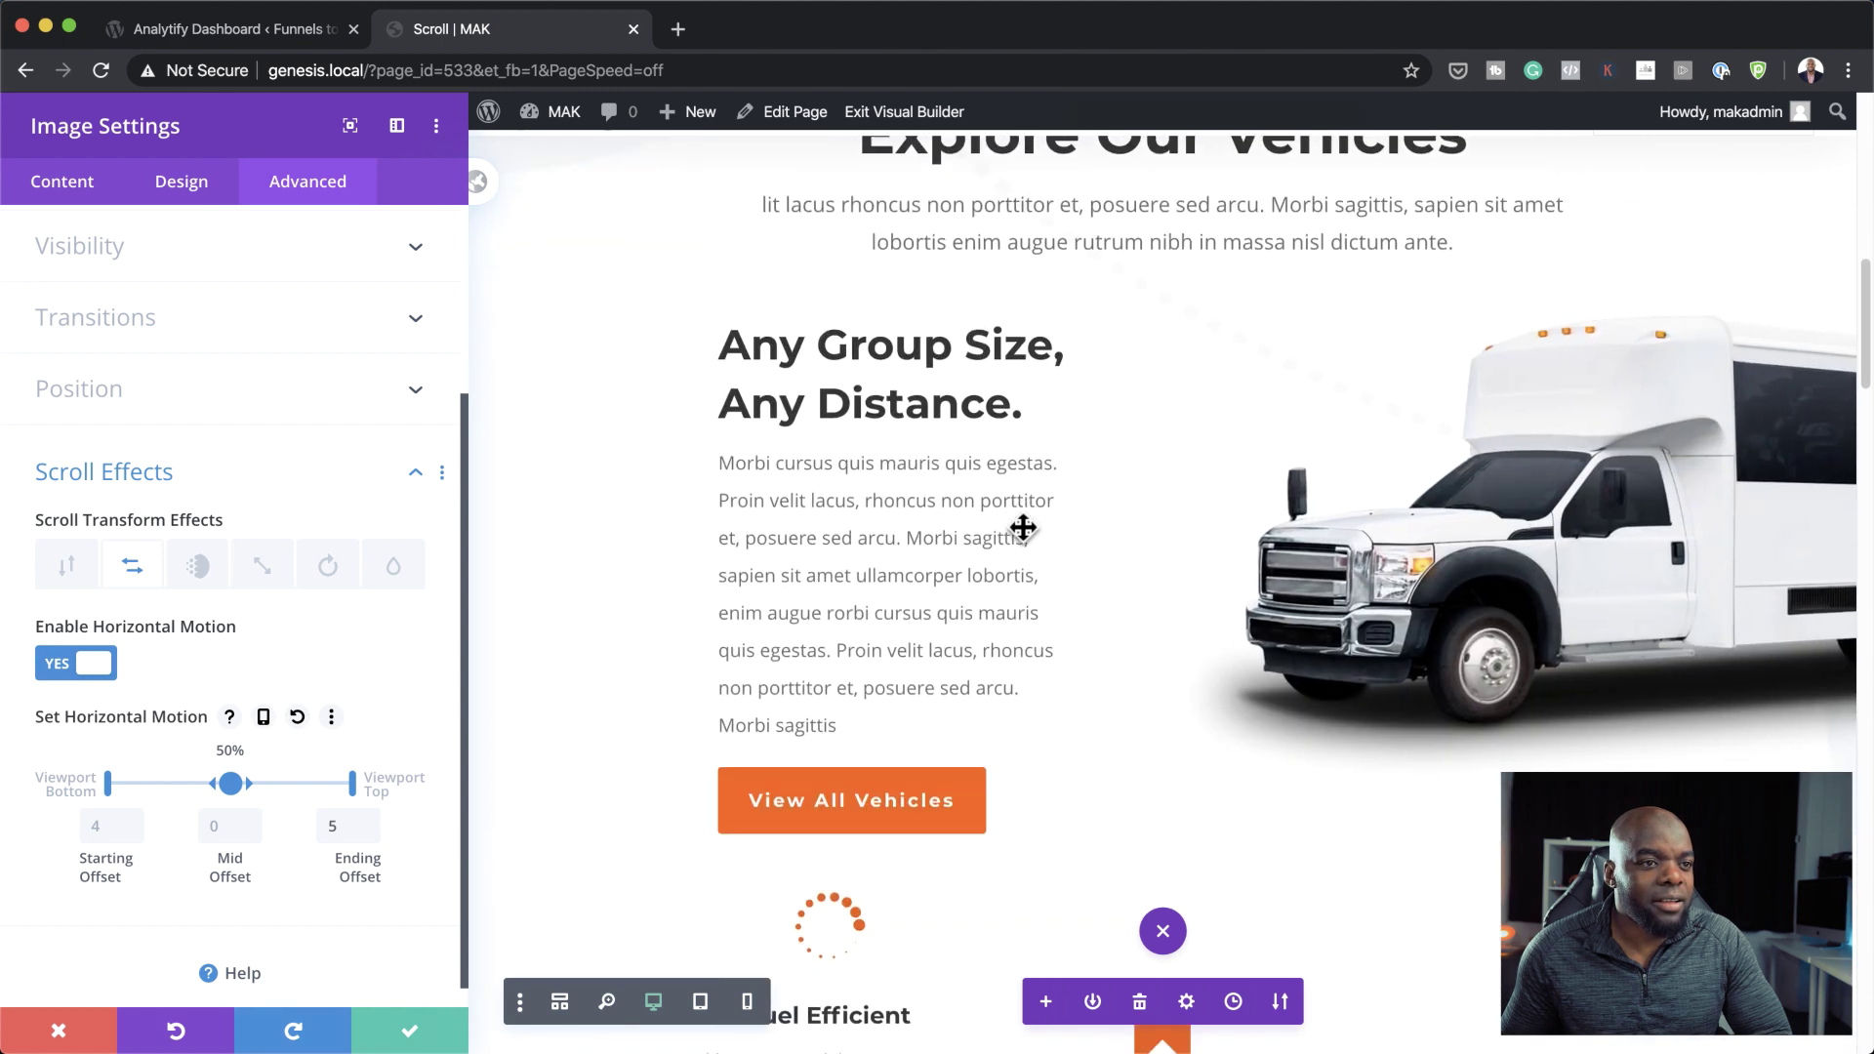
scroll(1023, 528, down, 1)
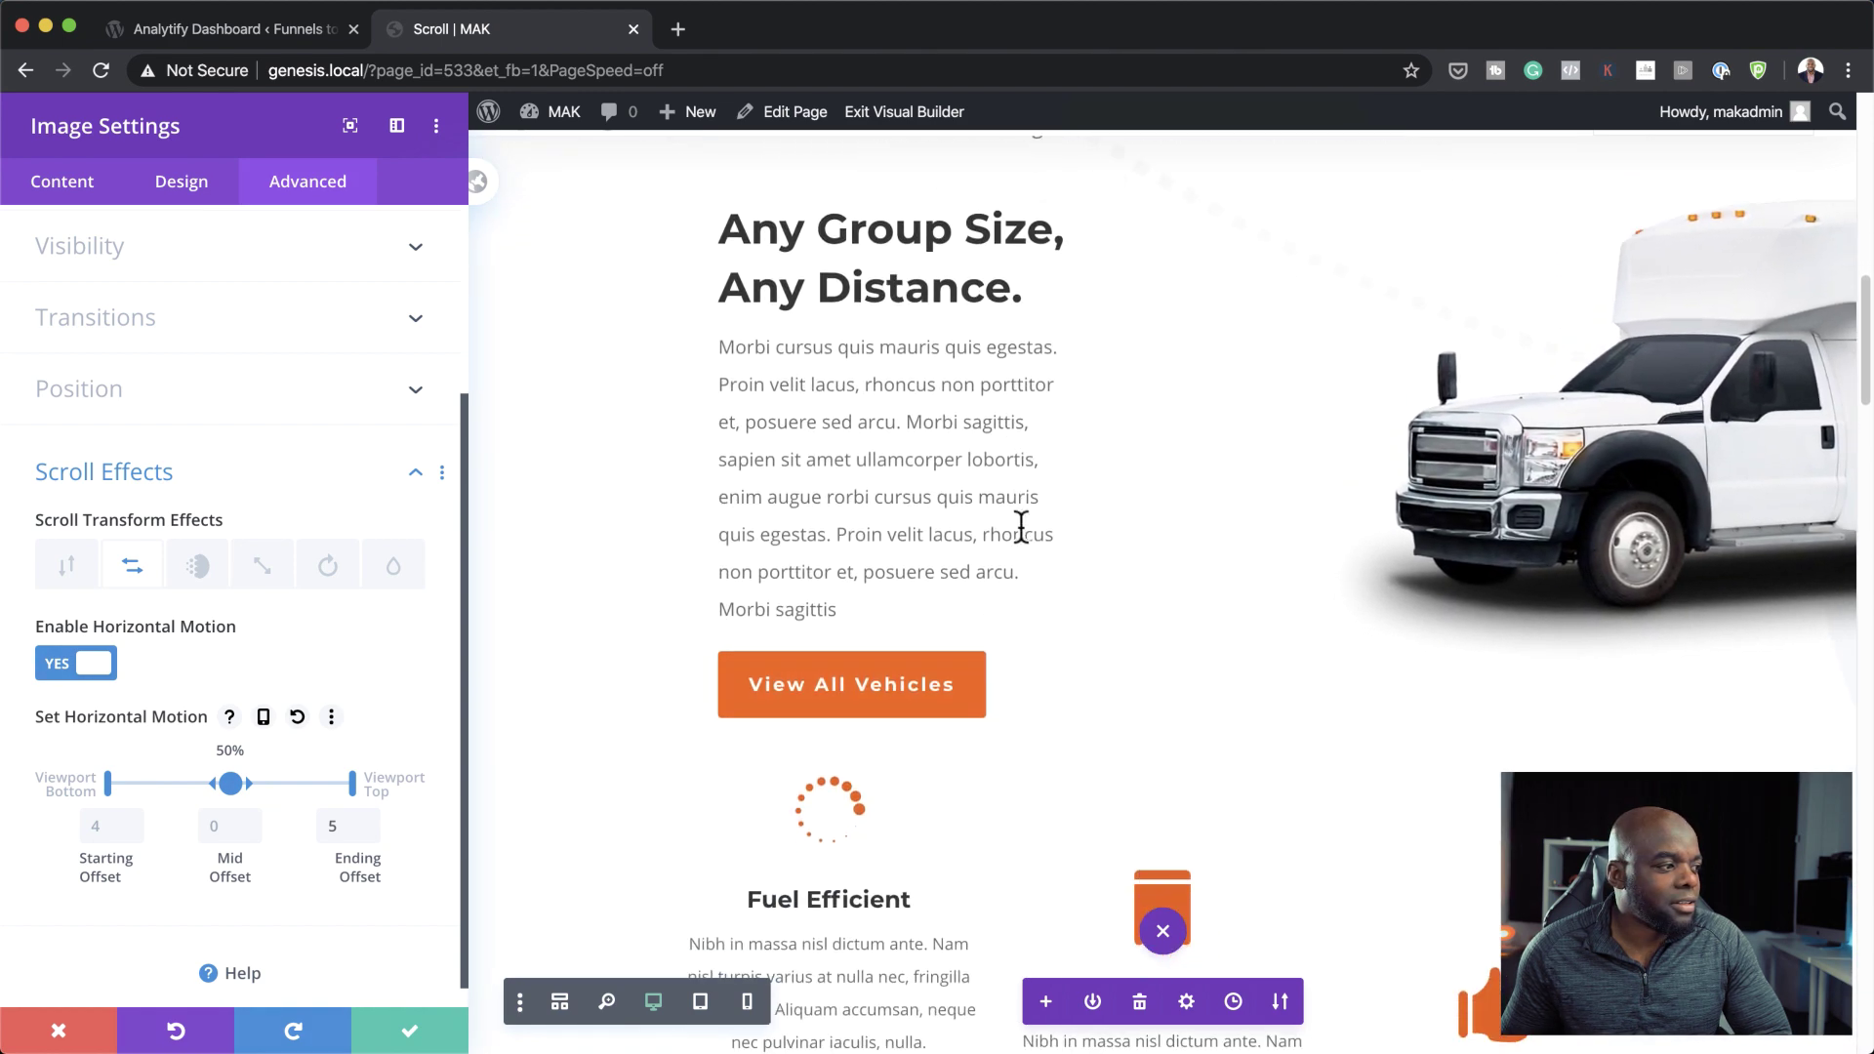
scroll(1008, 491, down, 3)
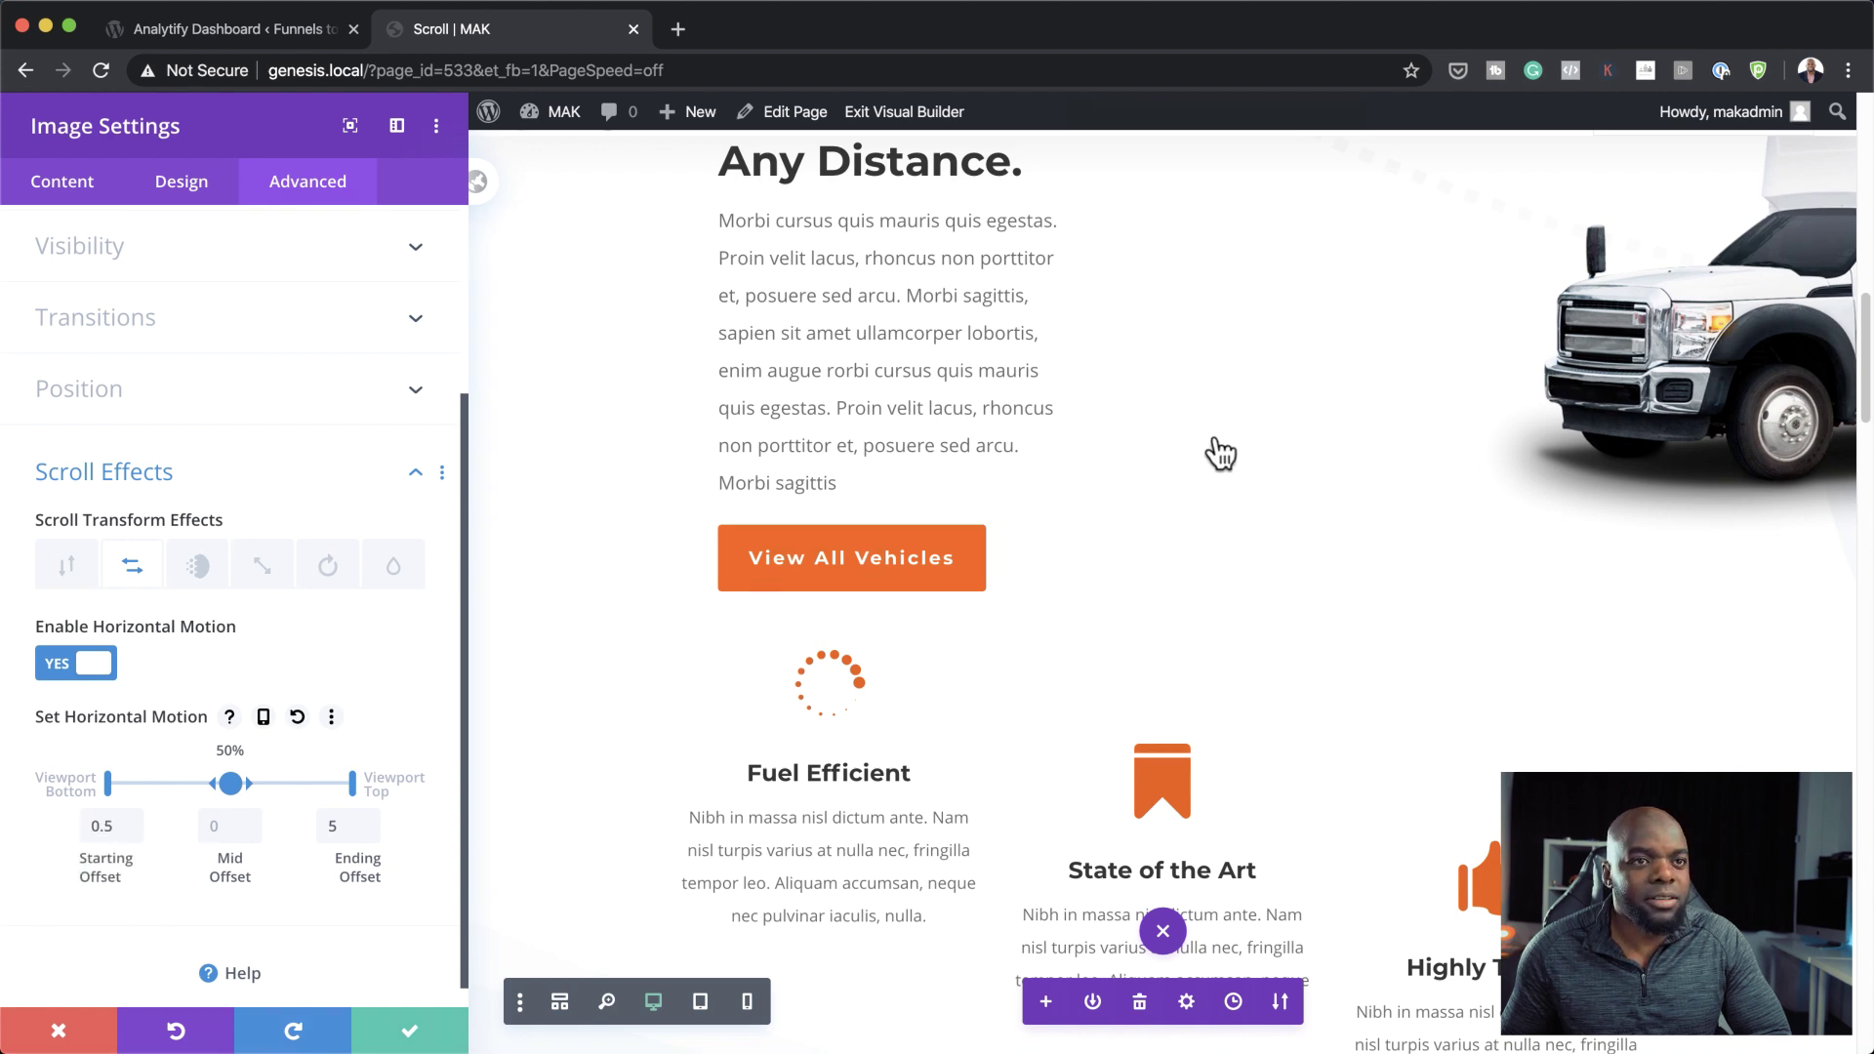
scroll(1214, 452, down, 5)
scroll(1214, 436, up, 10)
scroll(1218, 439, up, 5)
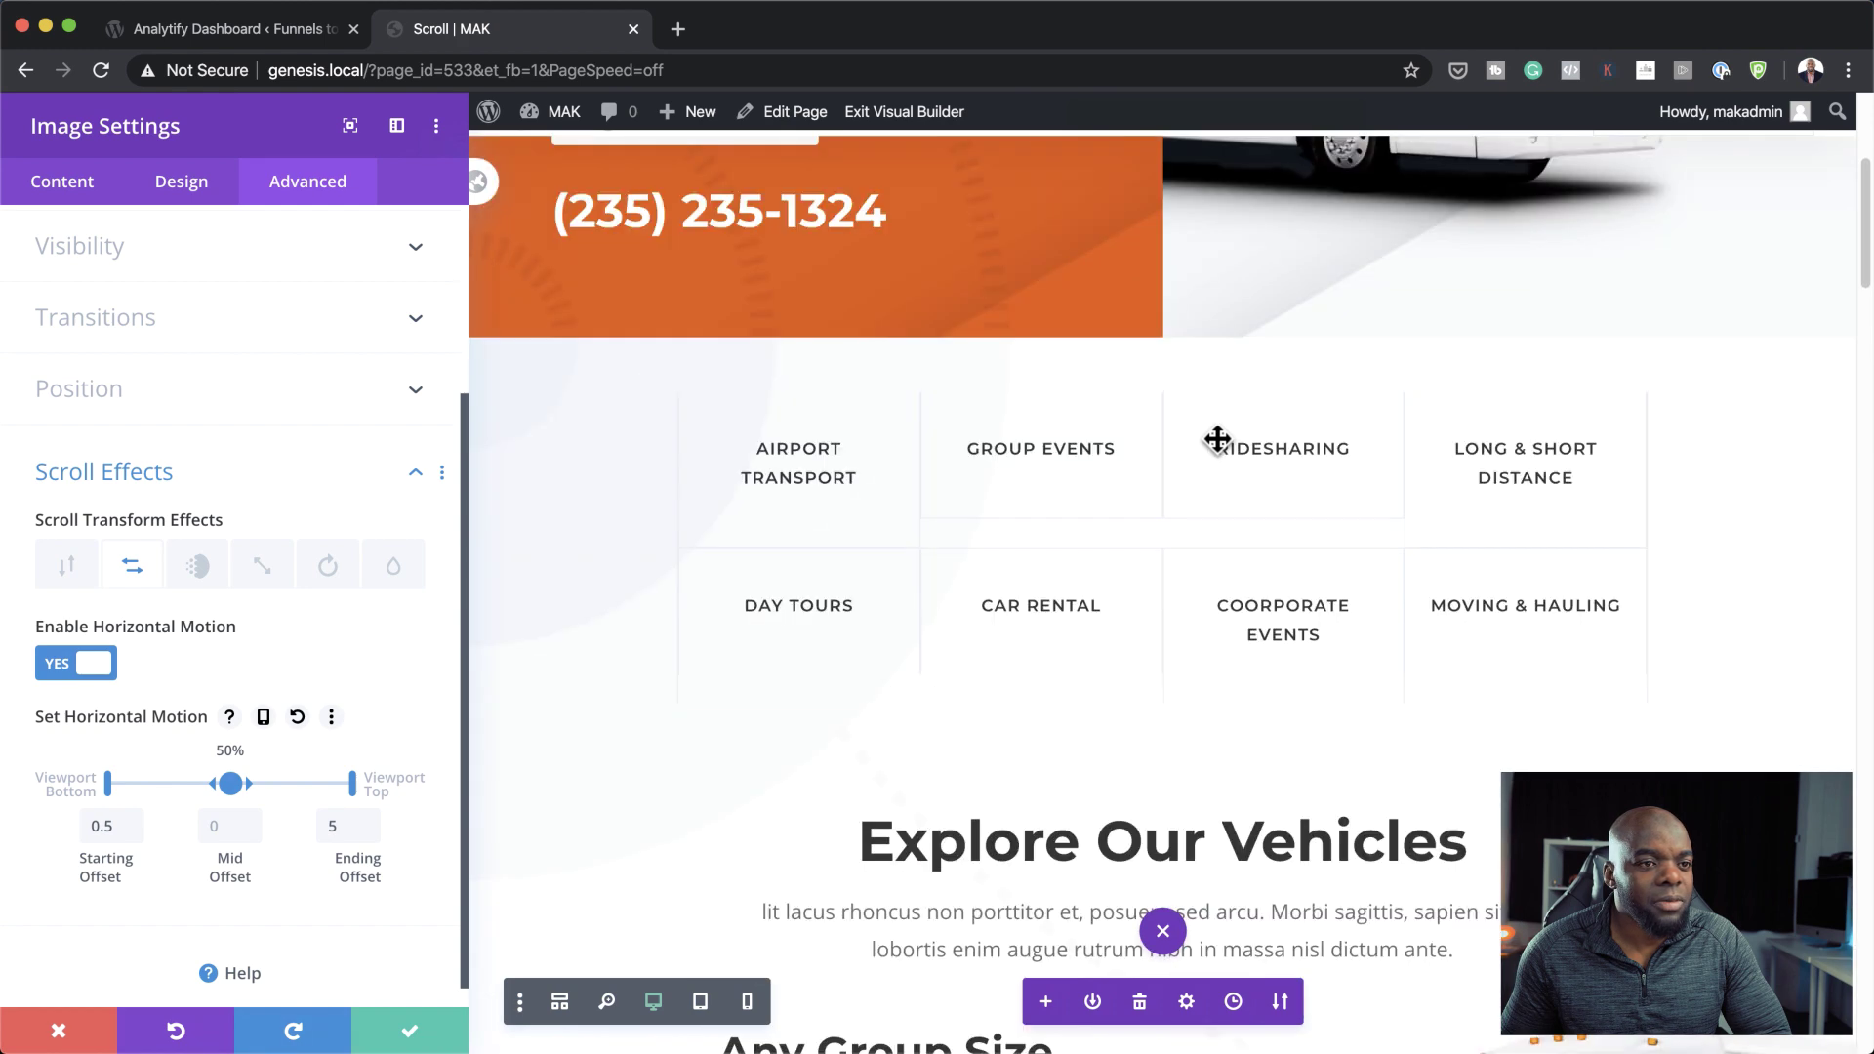
scroll(1235, 447, down, 3)
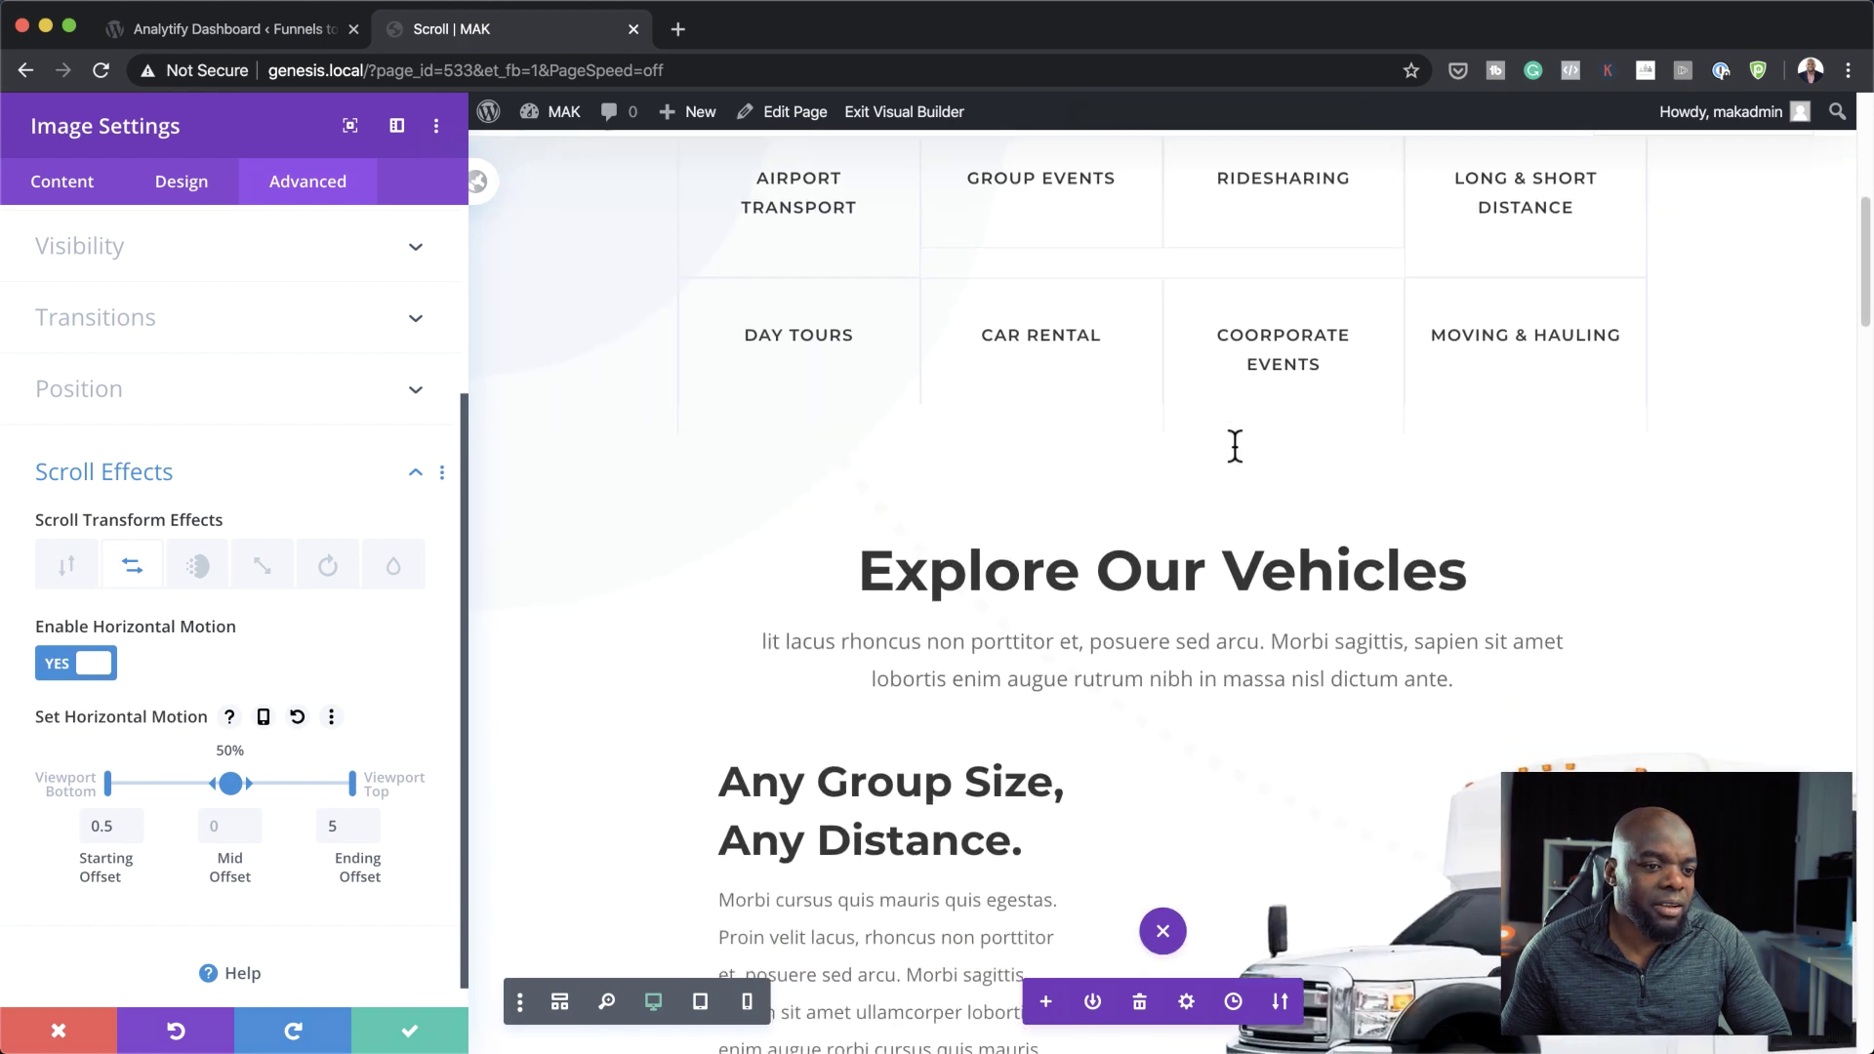
scroll(1236, 448, down, 3)
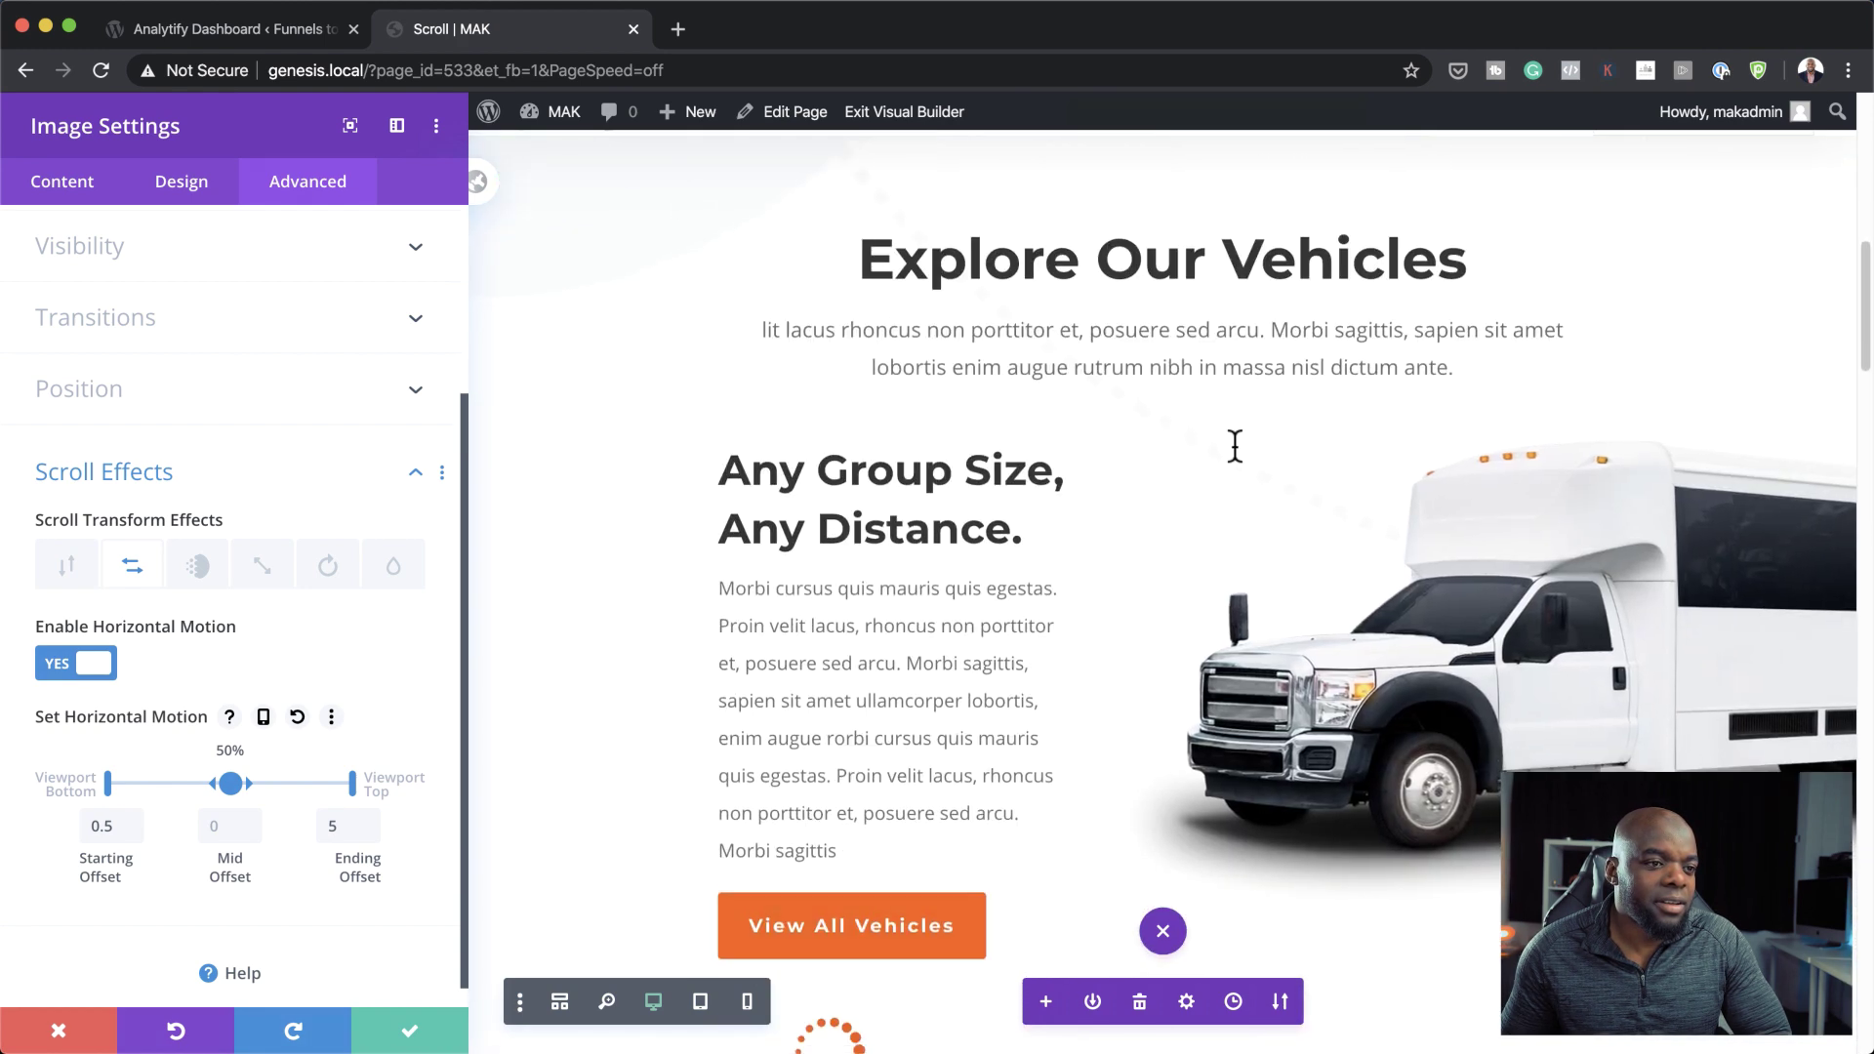
scroll(1235, 446, down, 5)
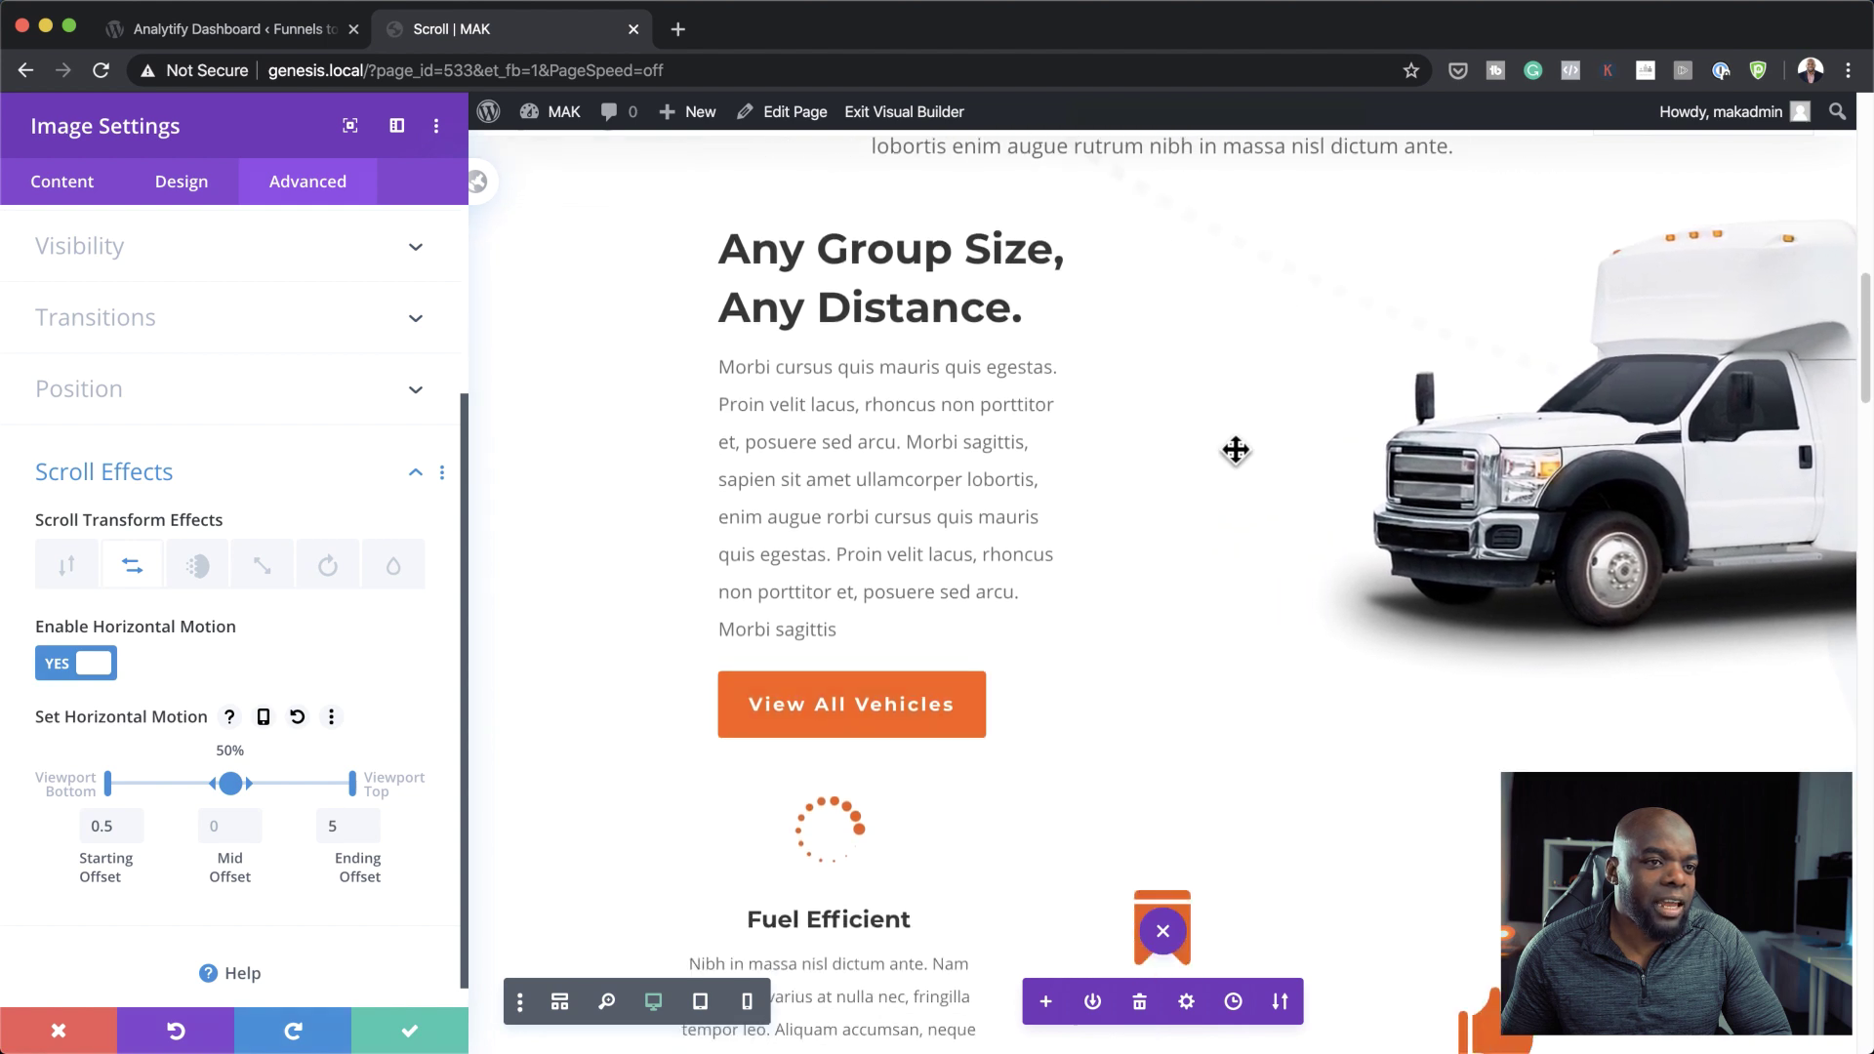
scroll(1235, 449, down, 2)
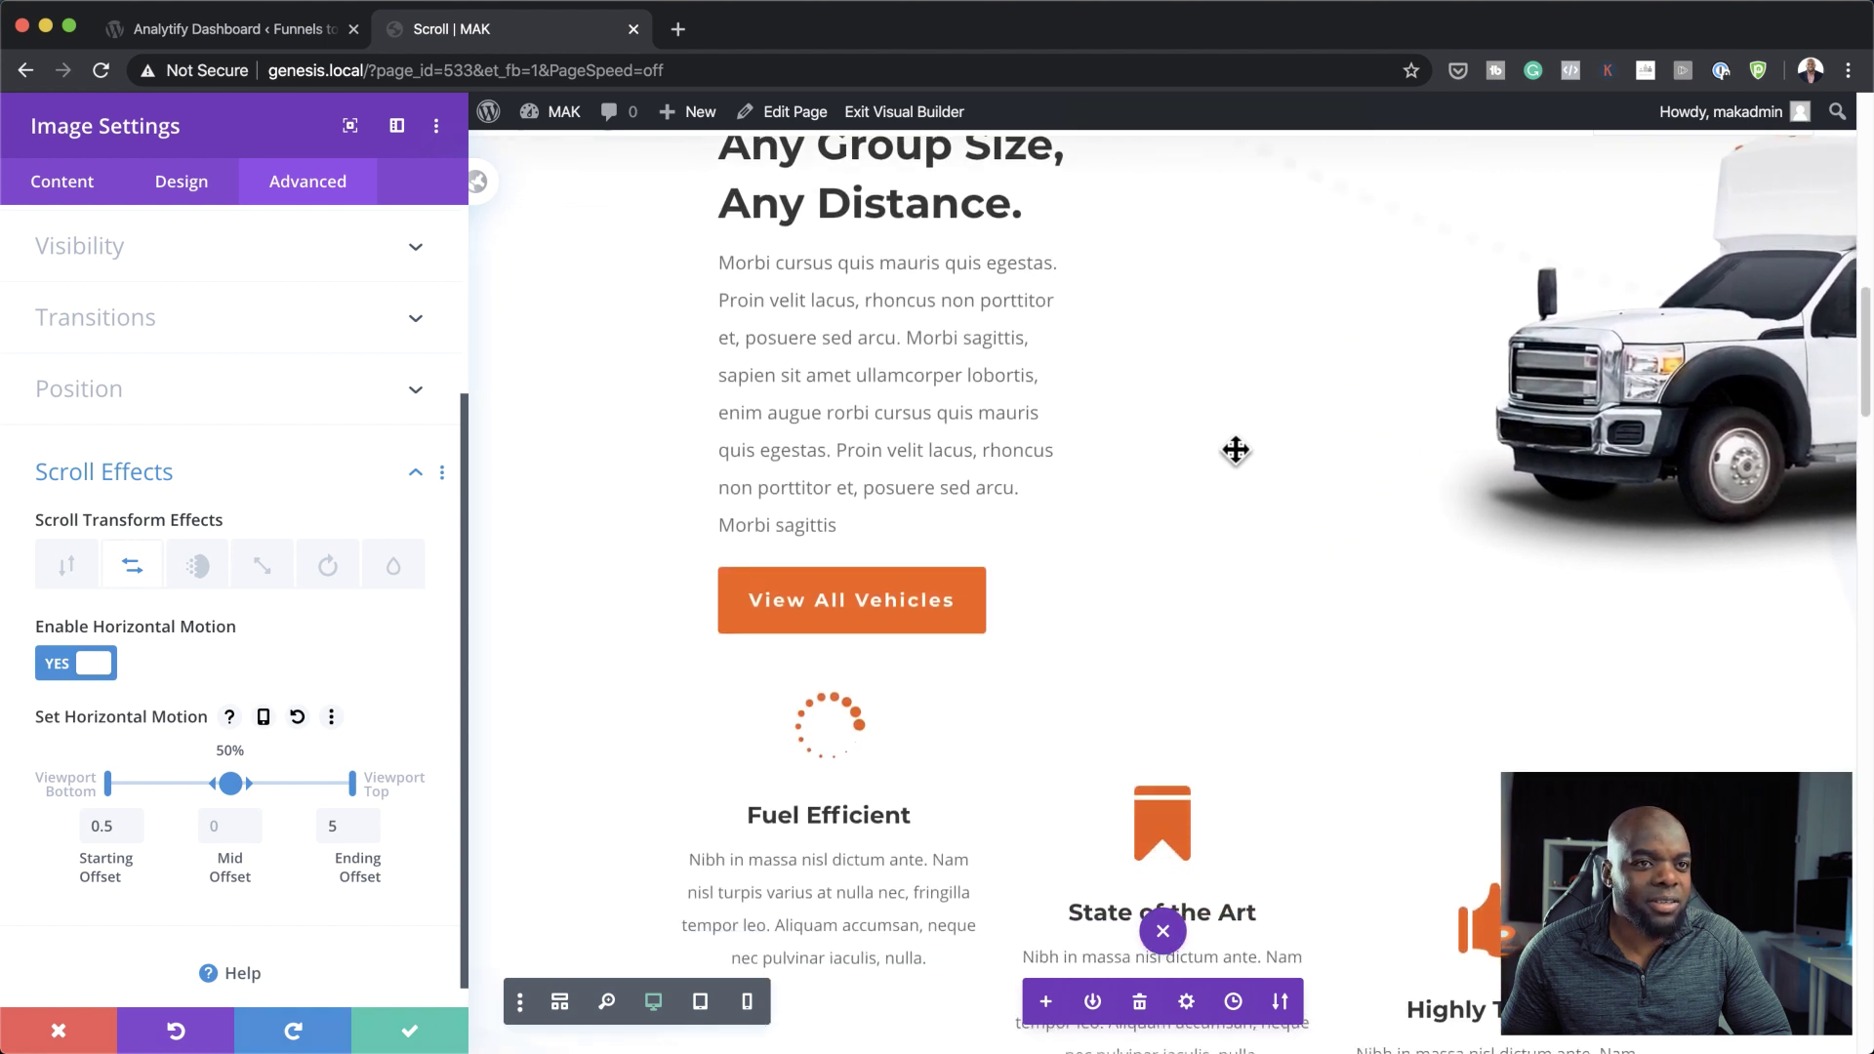
scroll(1235, 449, down, 4)
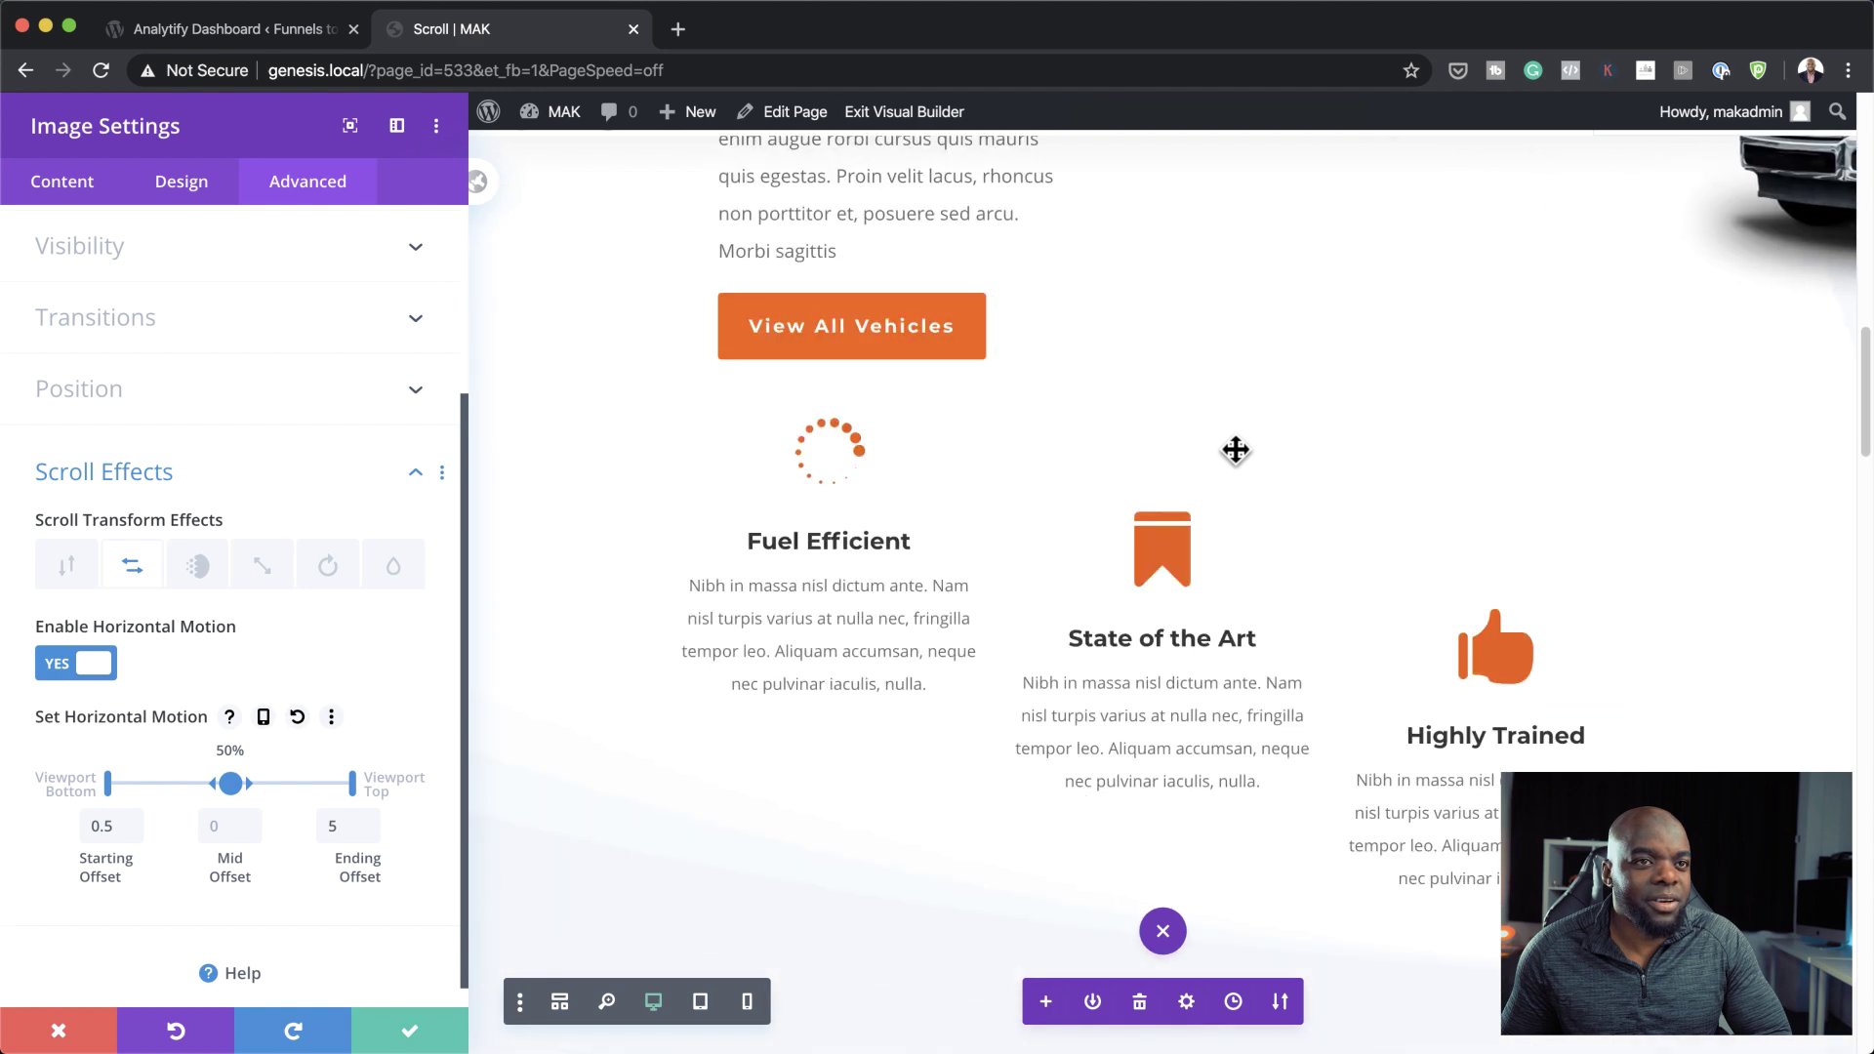
scroll(1235, 450, down, 1)
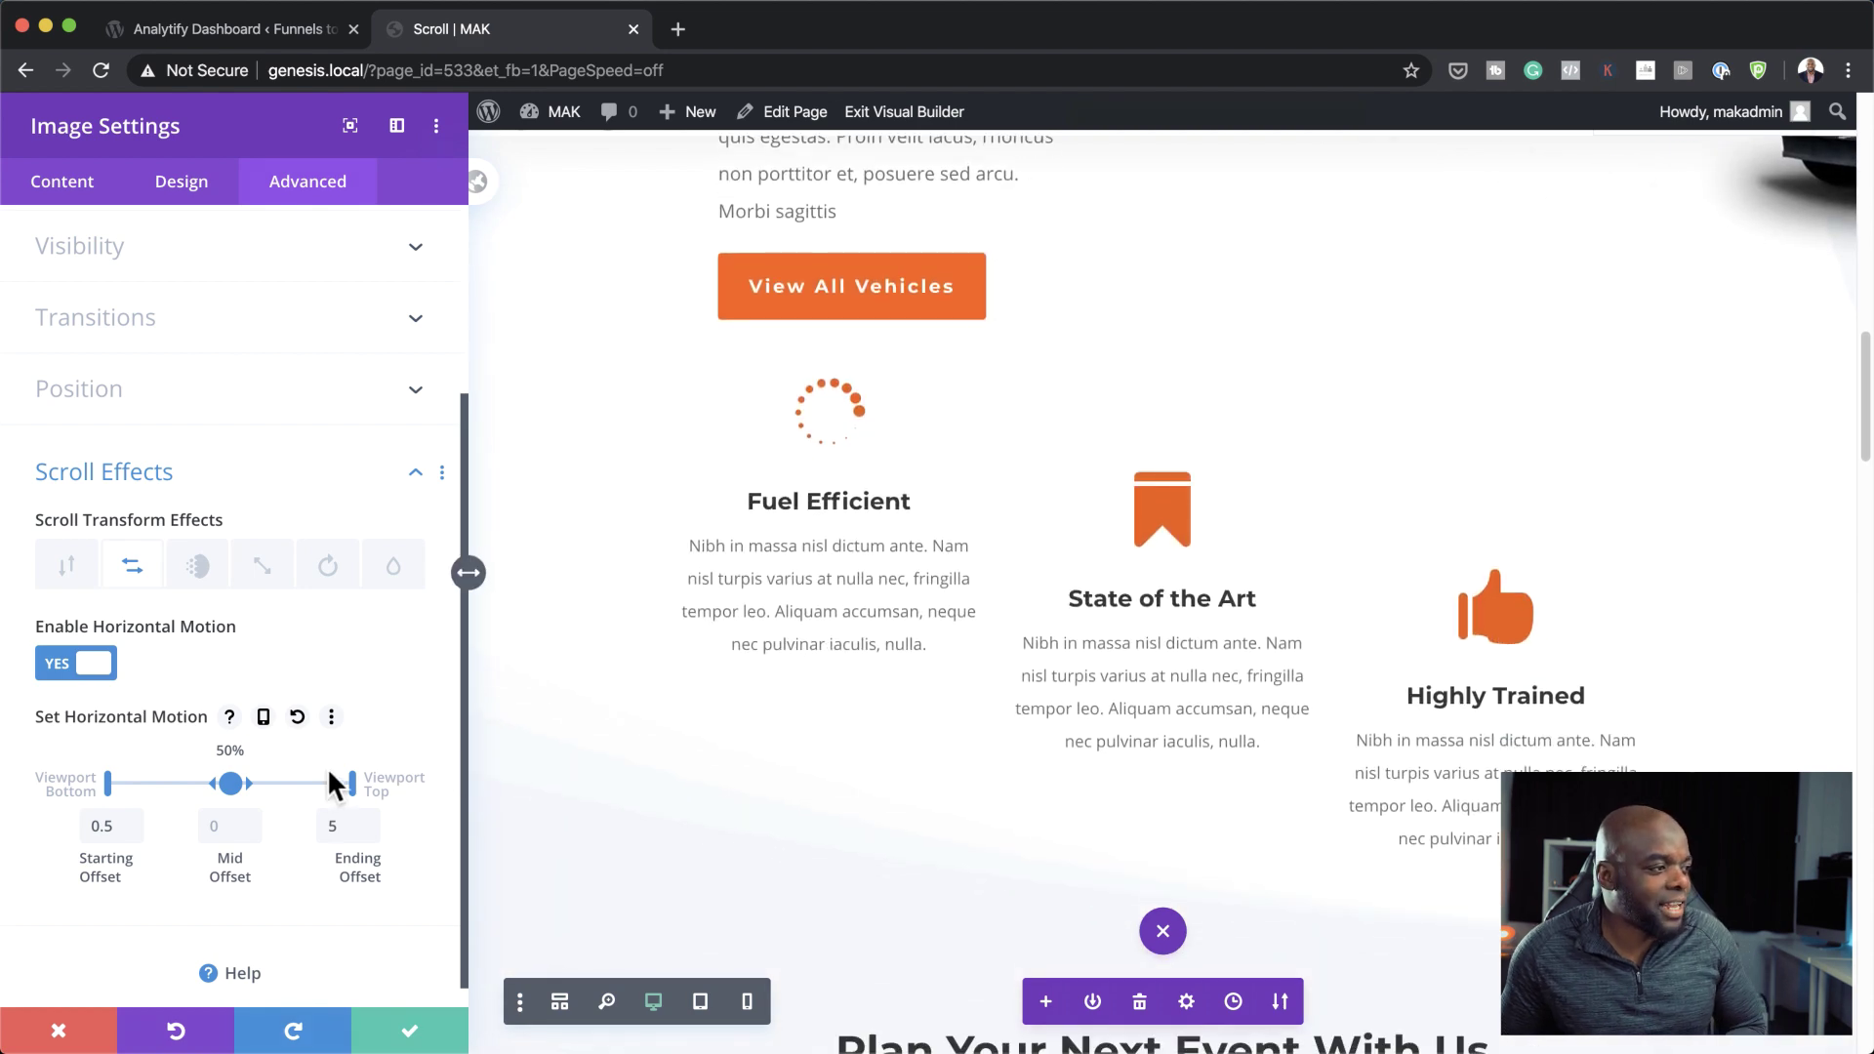
- Save the bus image's scroll effect settings and bring the Plan Your Next Event With Us row into view
click(412, 1030)
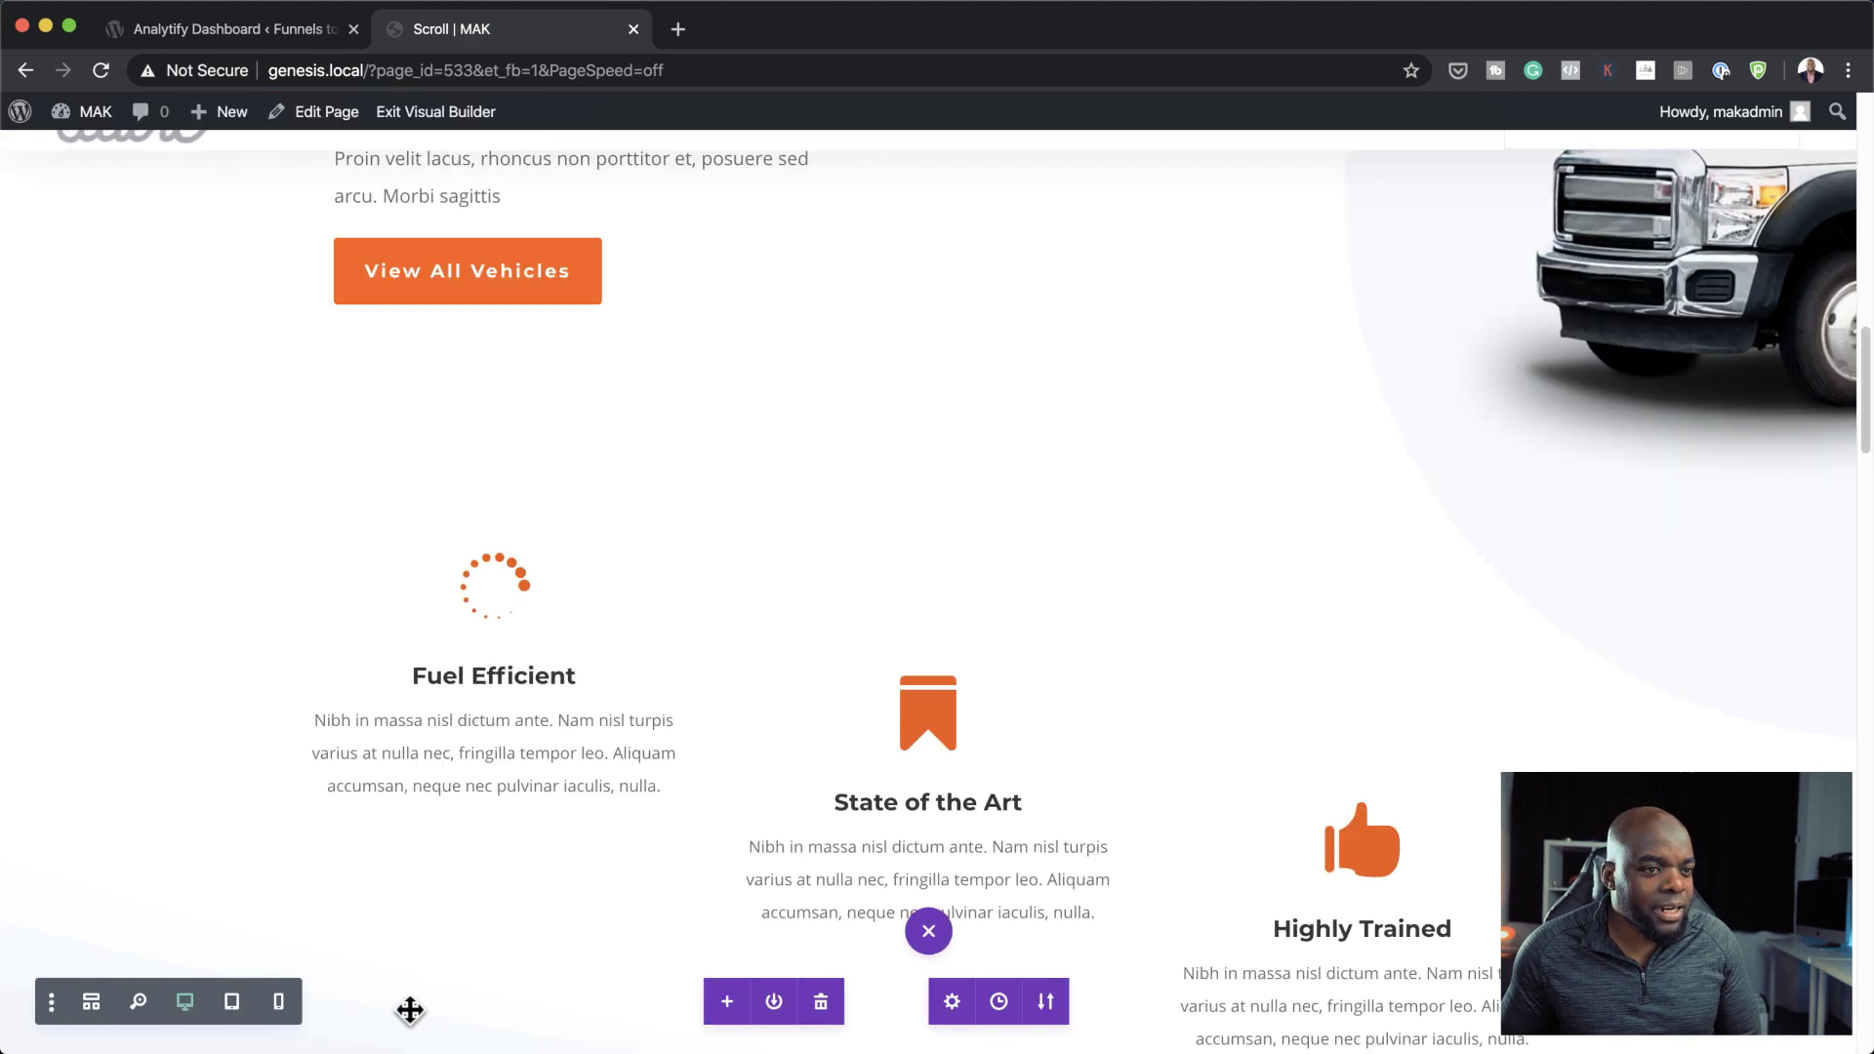
scroll(828, 599, down, 8)
scroll(829, 599, down, 6)
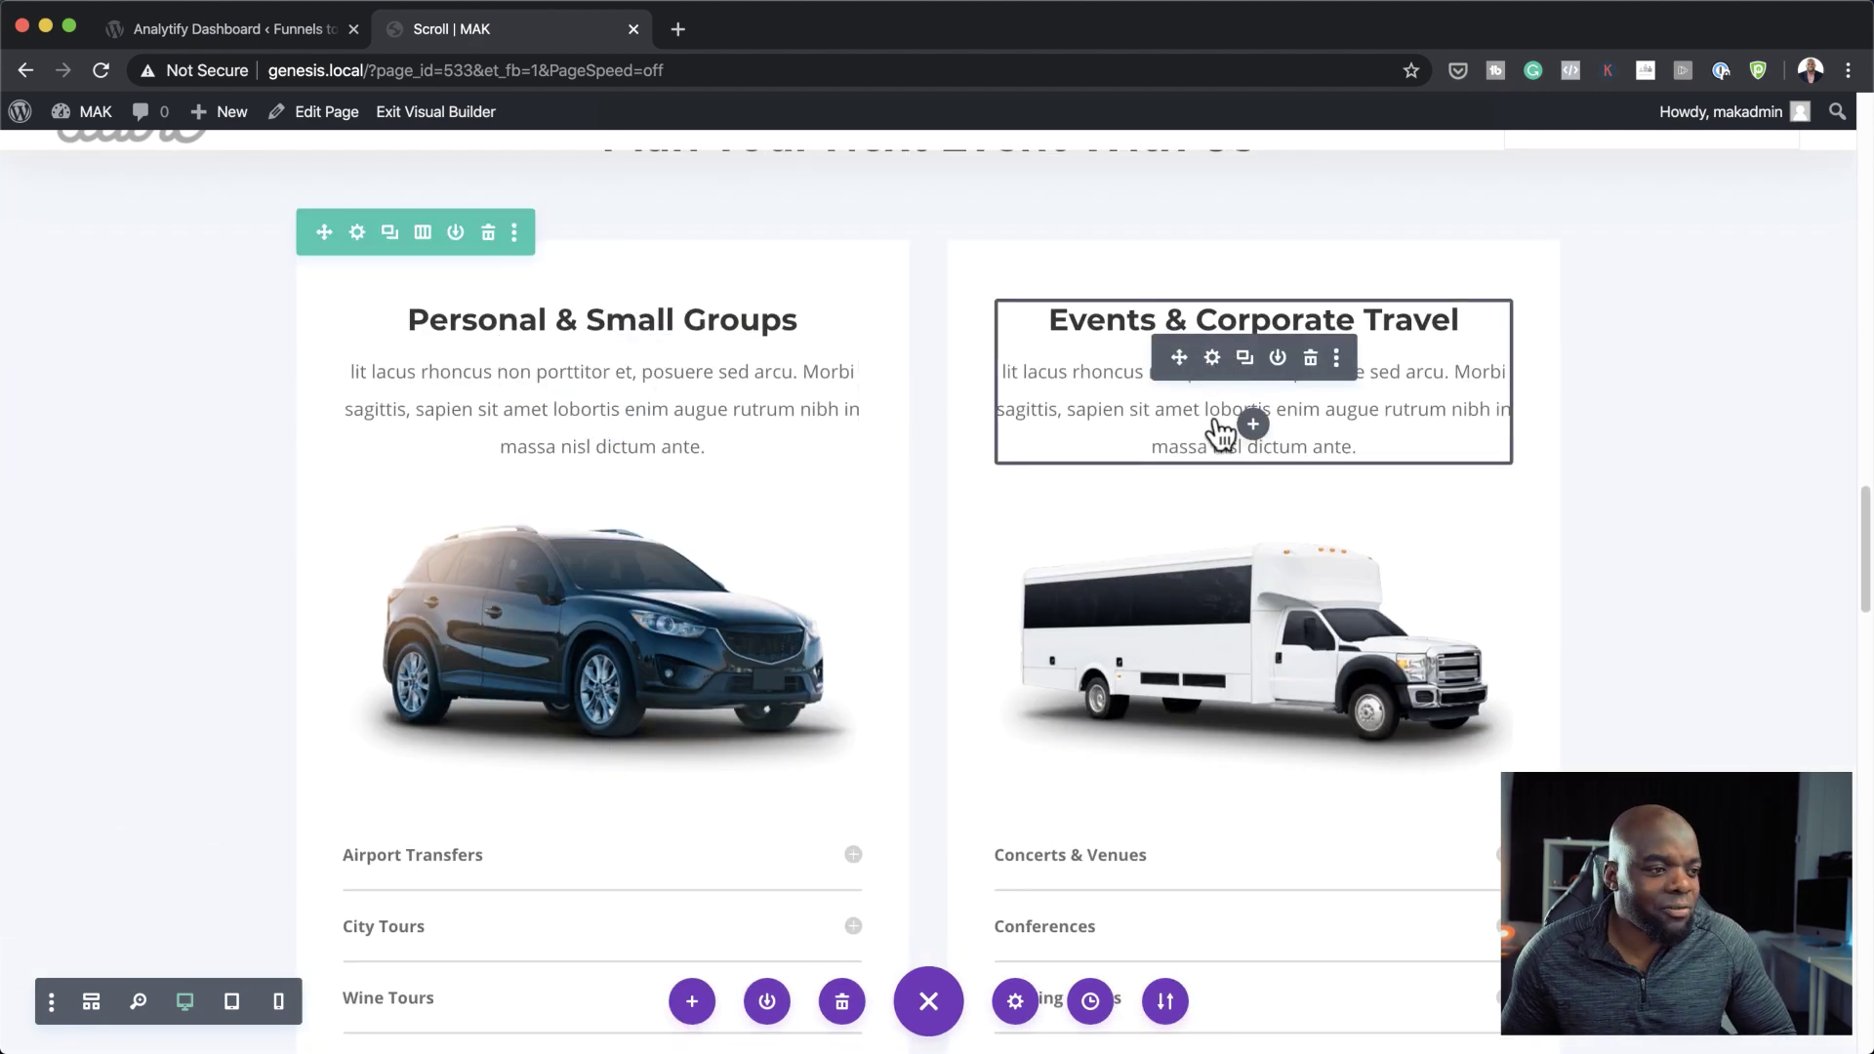
scroll(1221, 420, down, 8)
scroll(1220, 430, up, 10)
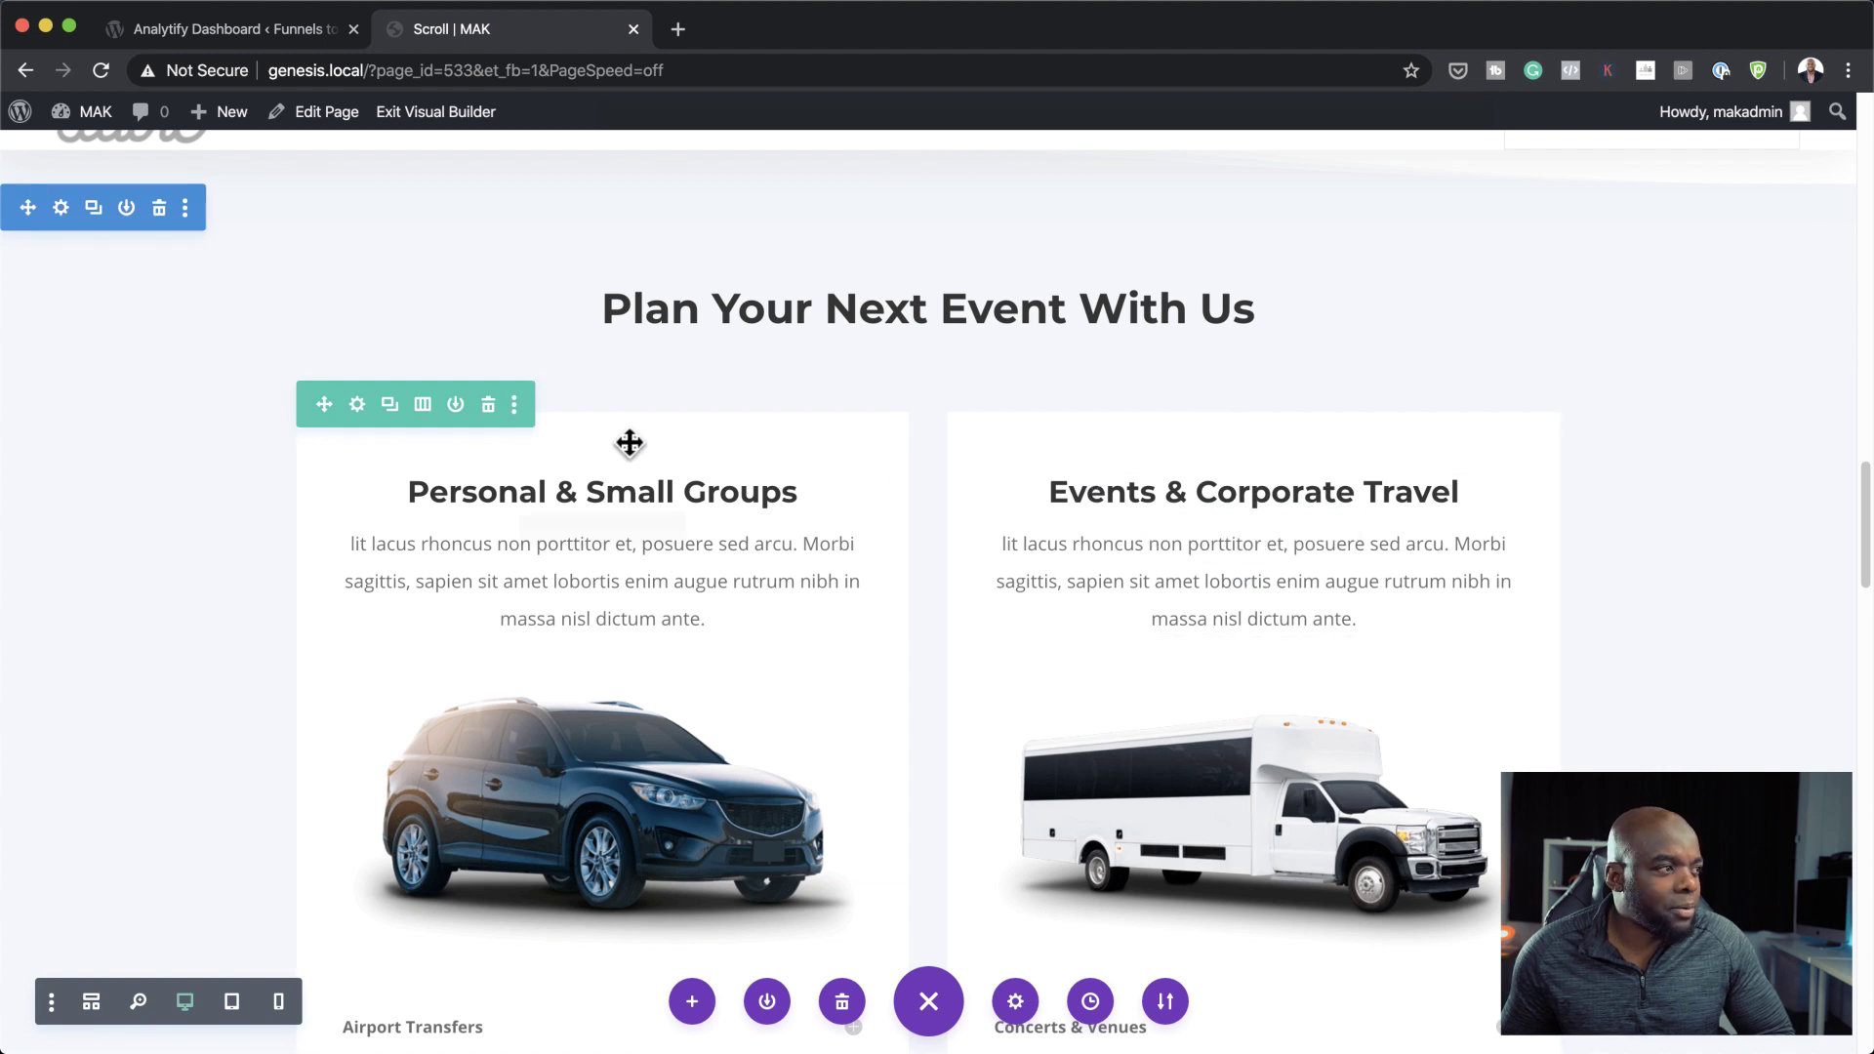
- Turn on the blur scroll effect for the Personal & Small Groups / Events & Corporate Travel cards row
click(357, 405)
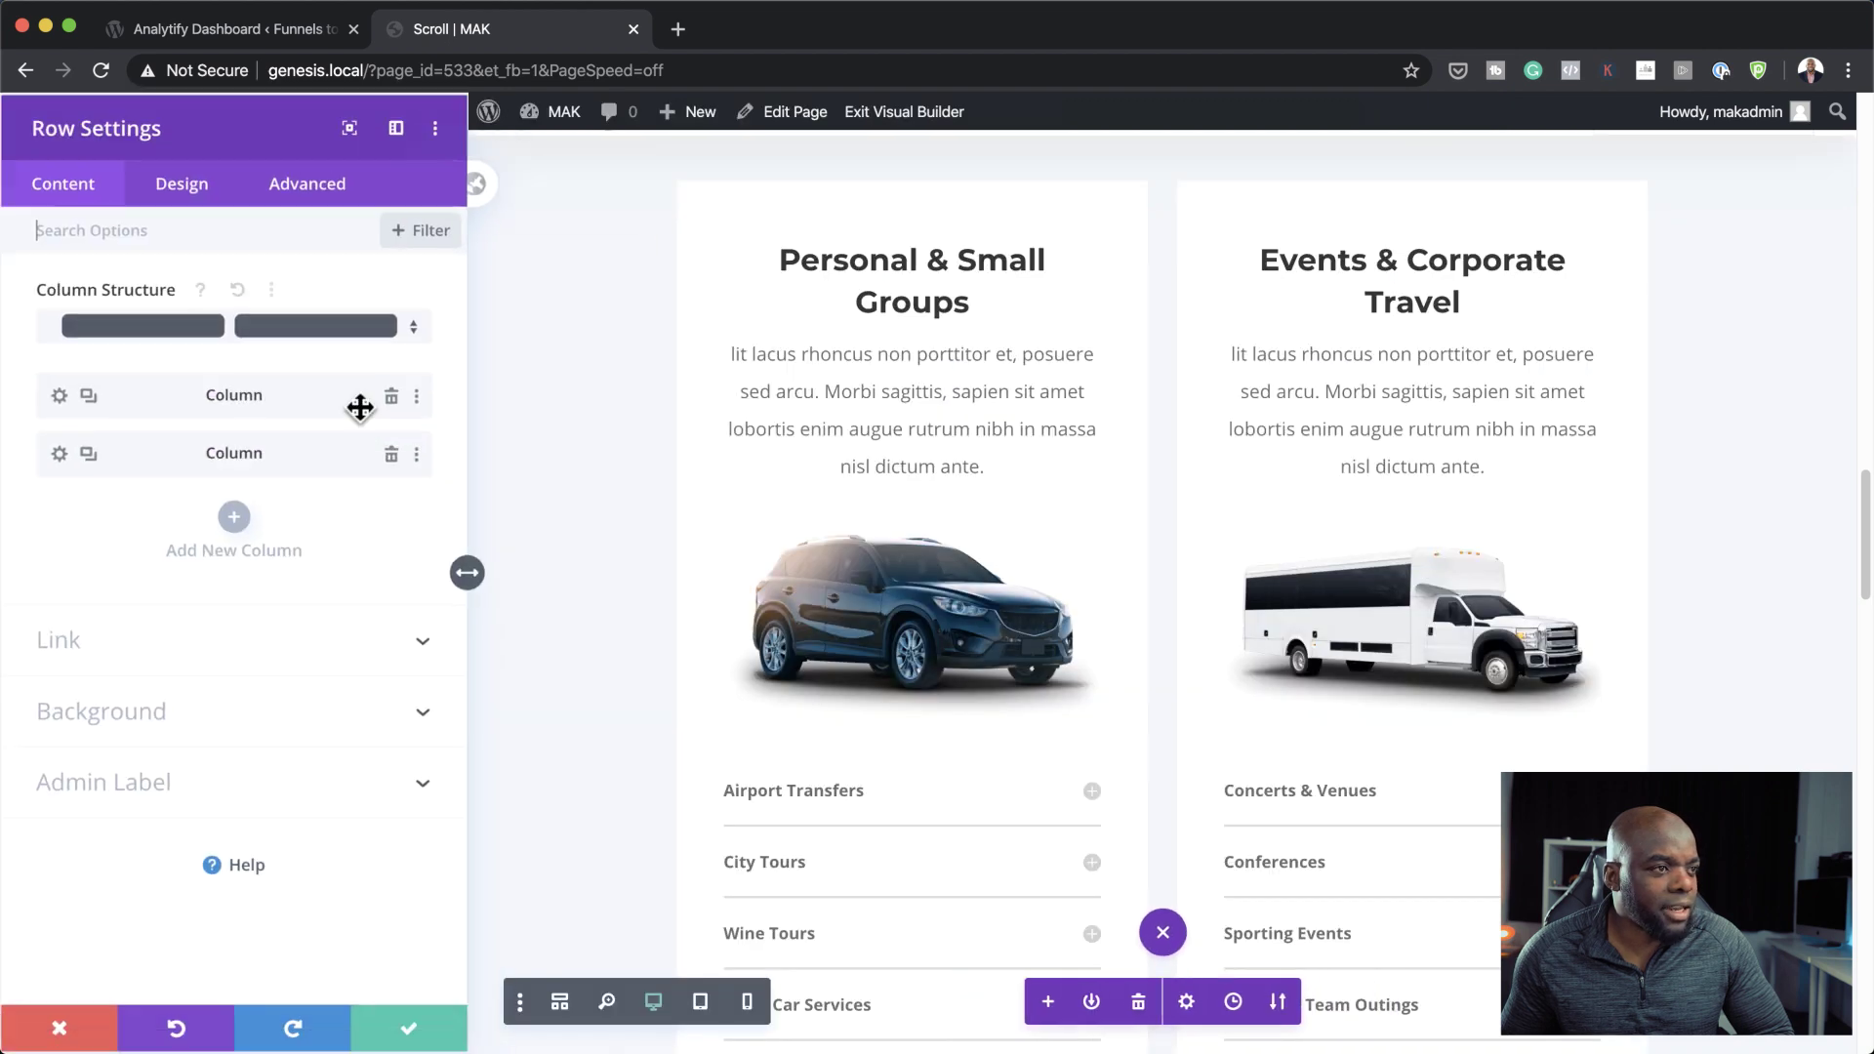
click(311, 182)
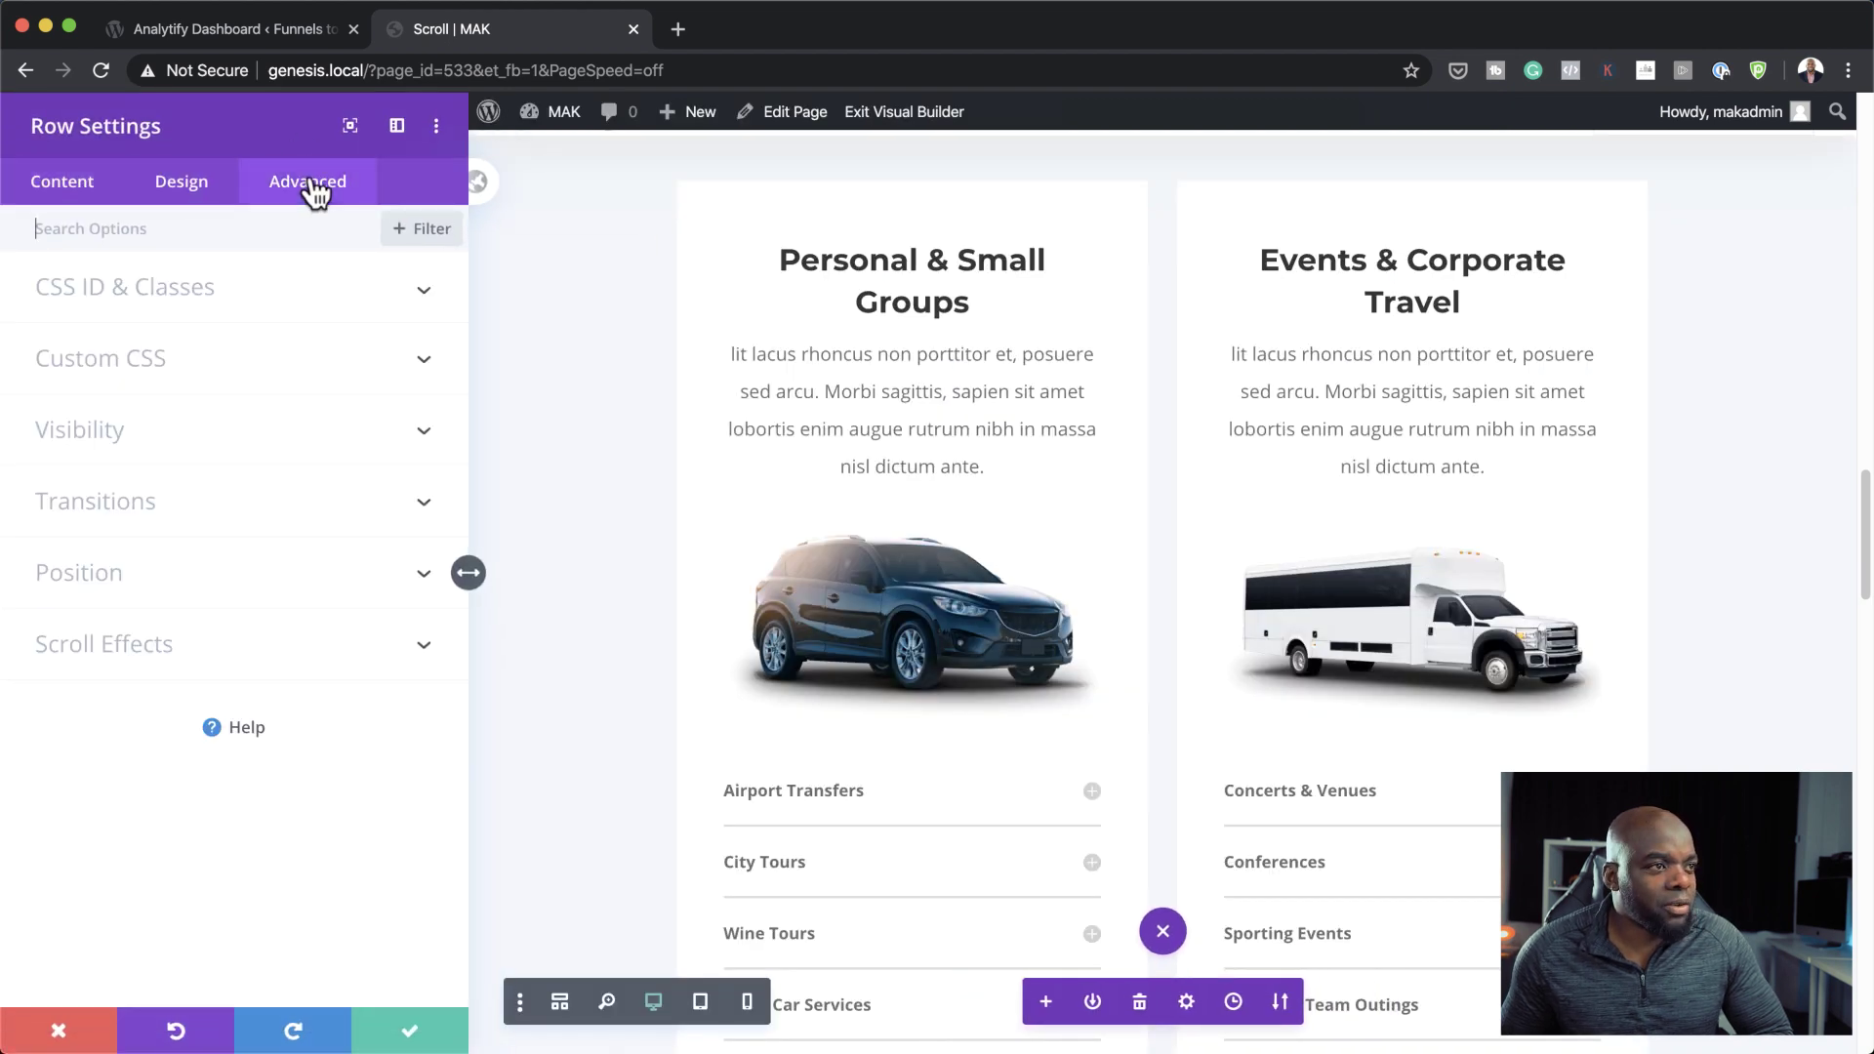
click(161, 652)
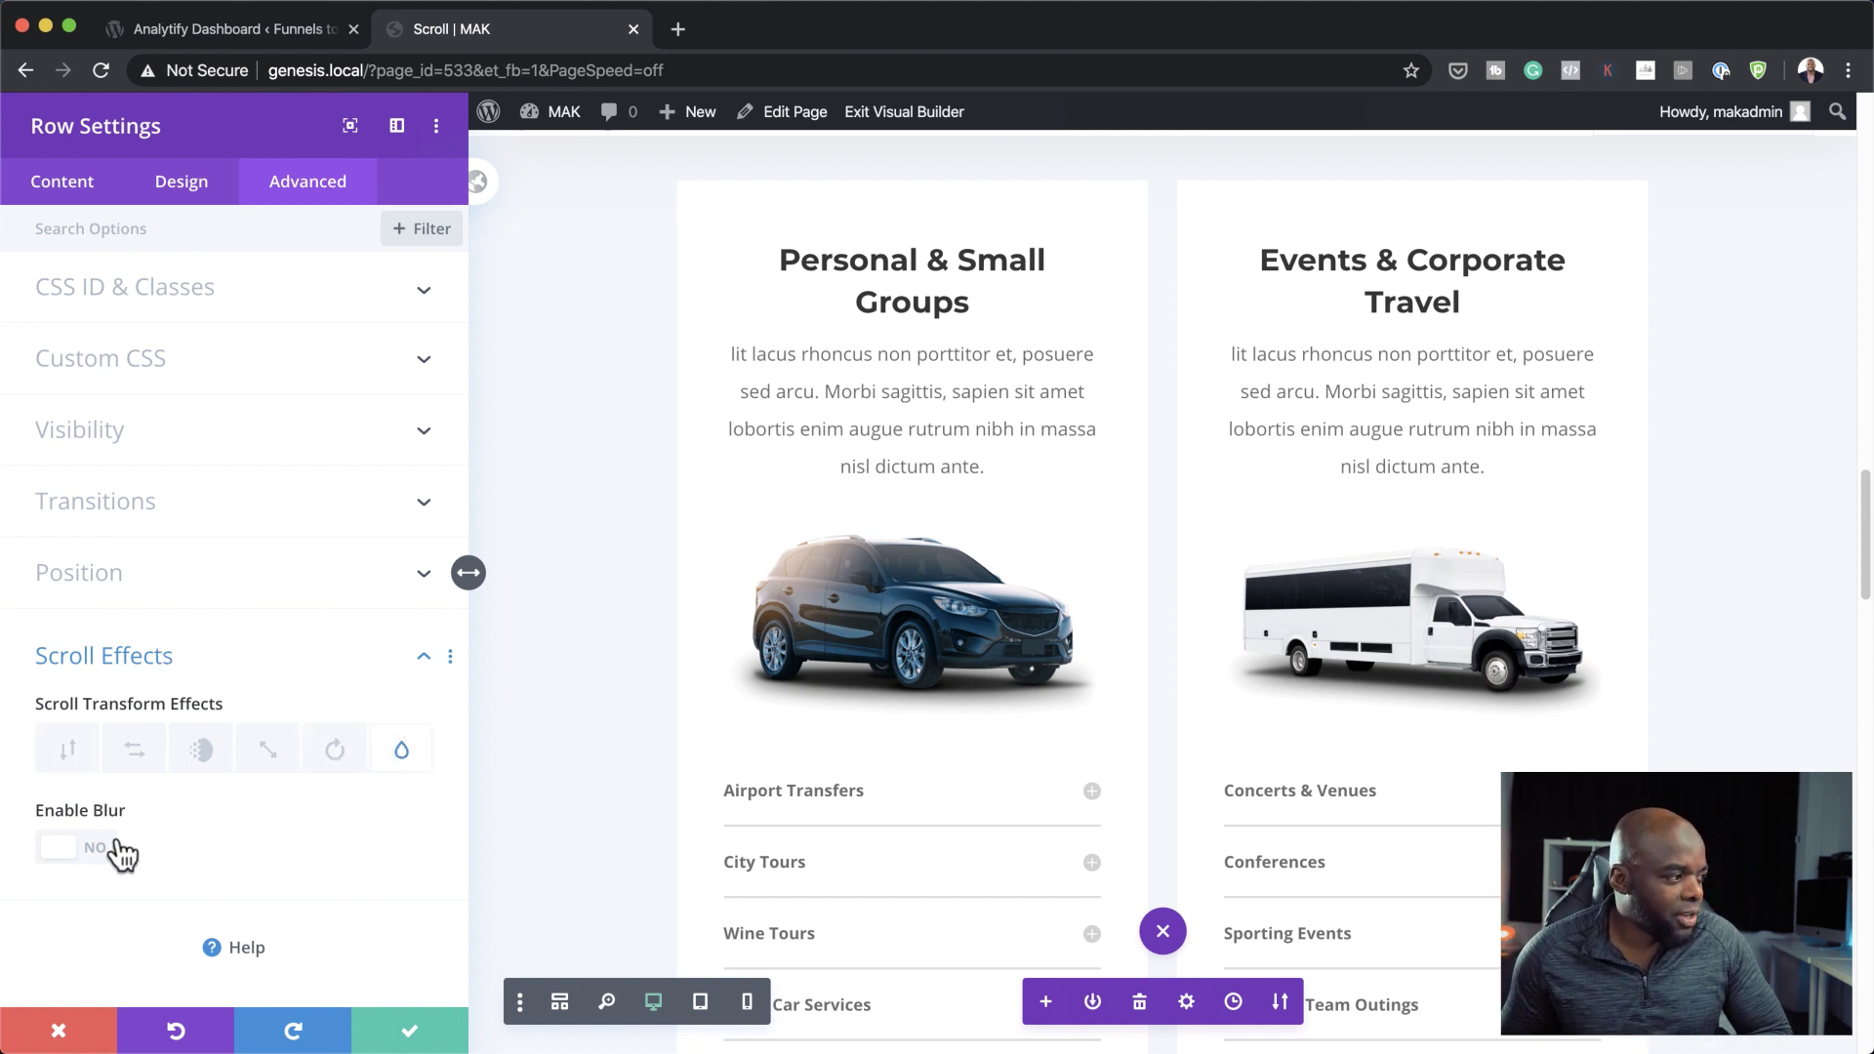
click(98, 854)
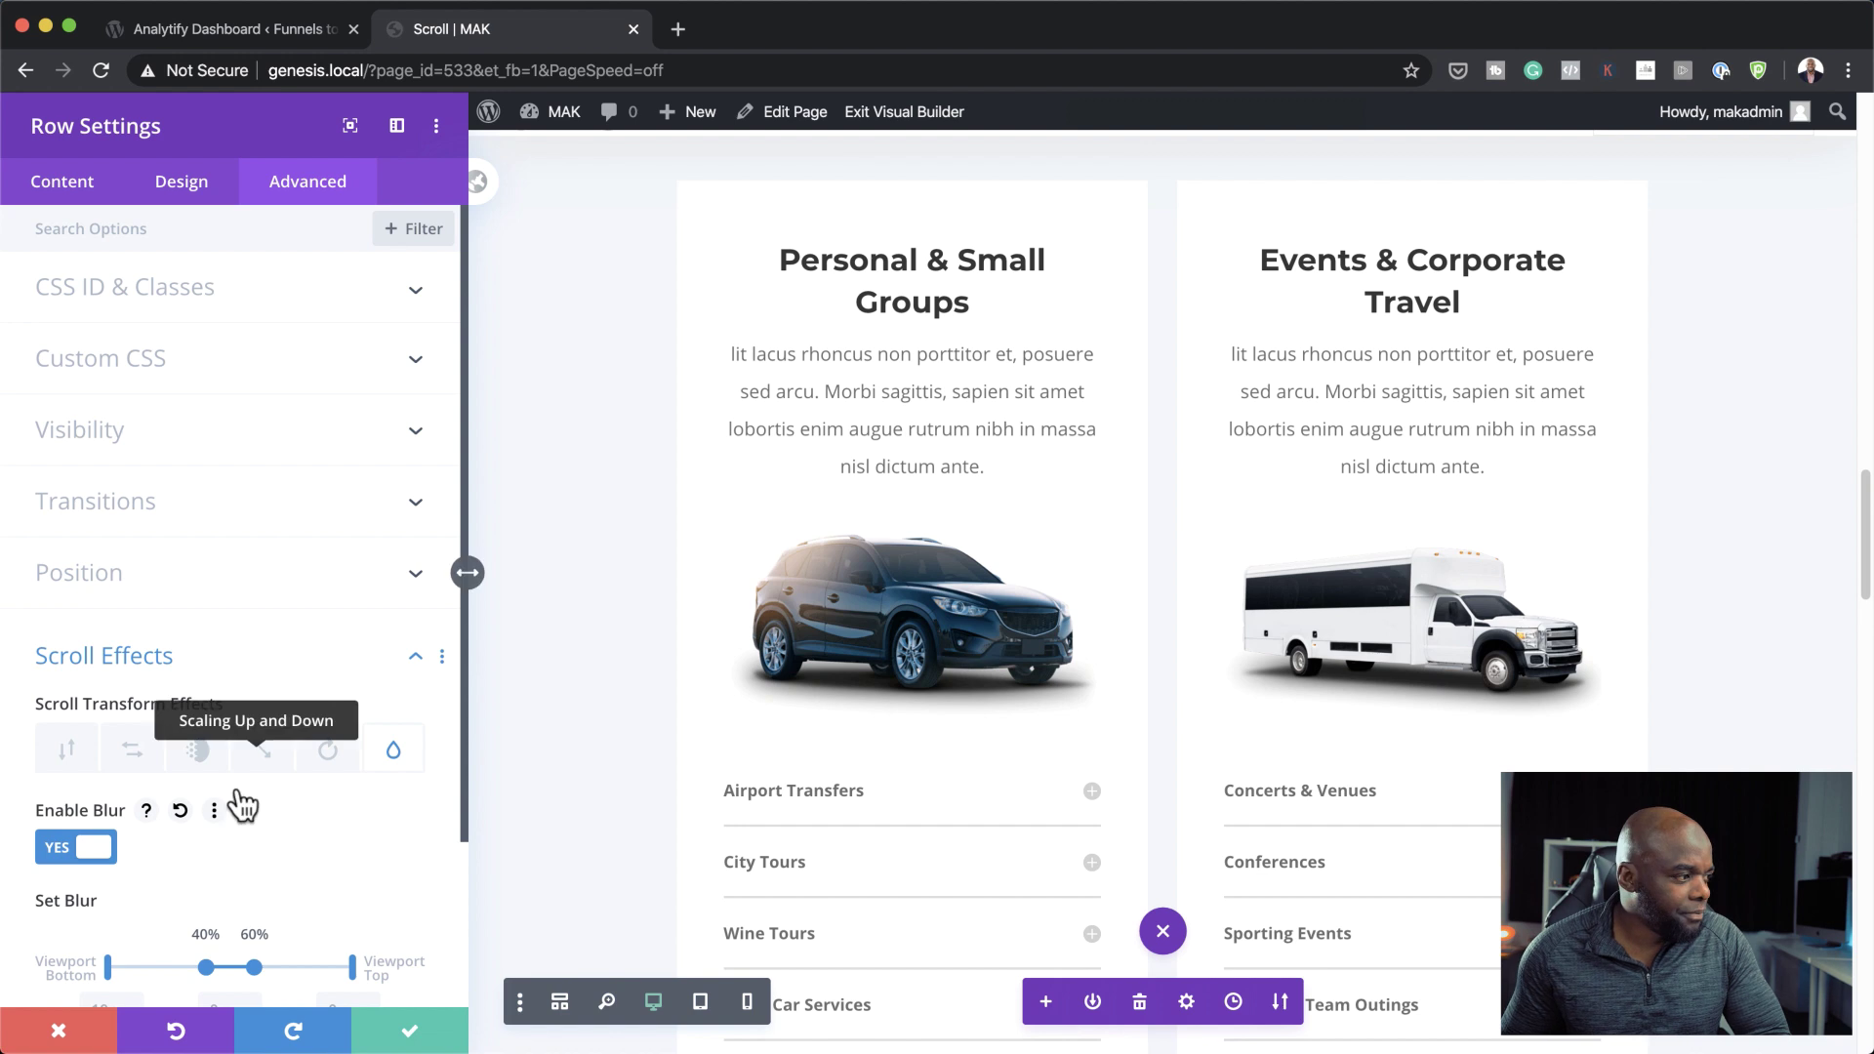
- Raise the event cards row's Ending Blur value with its slider
scroll(322, 824, down, 2)
scroll(322, 824, down, 2)
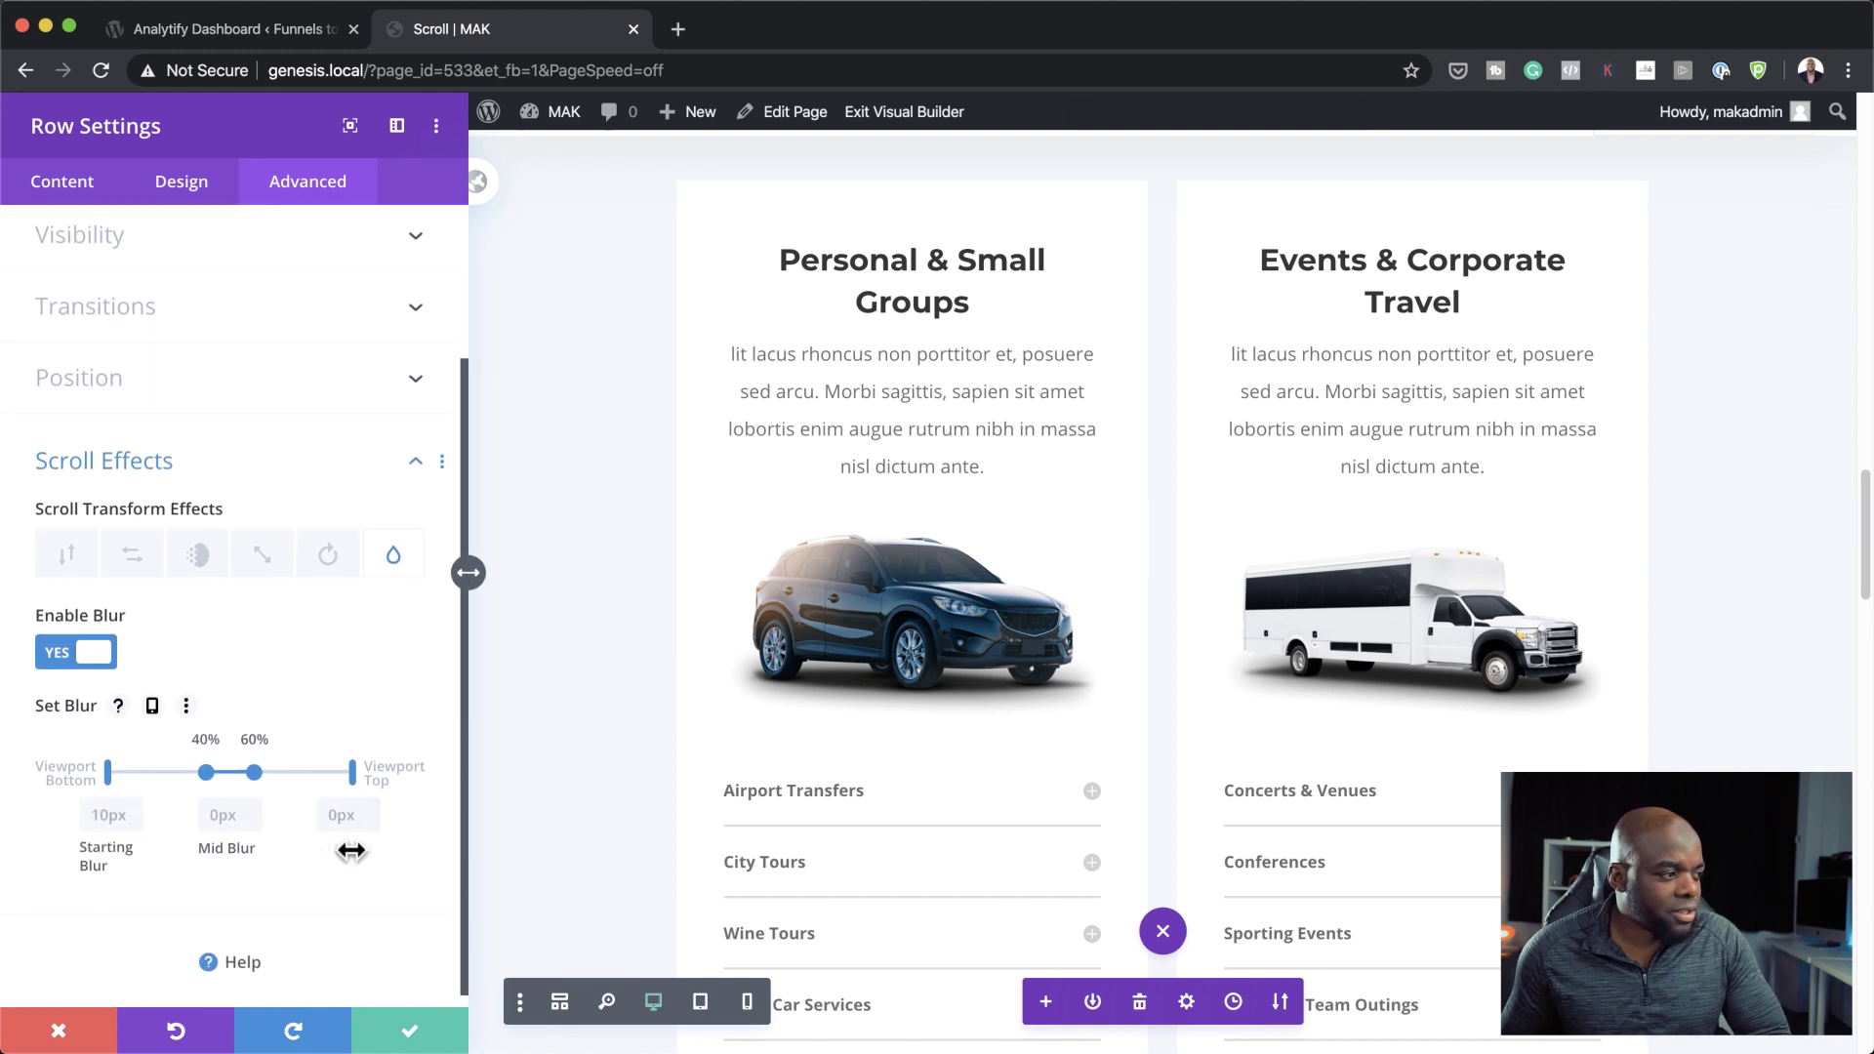
drag(347, 851, 354, 849)
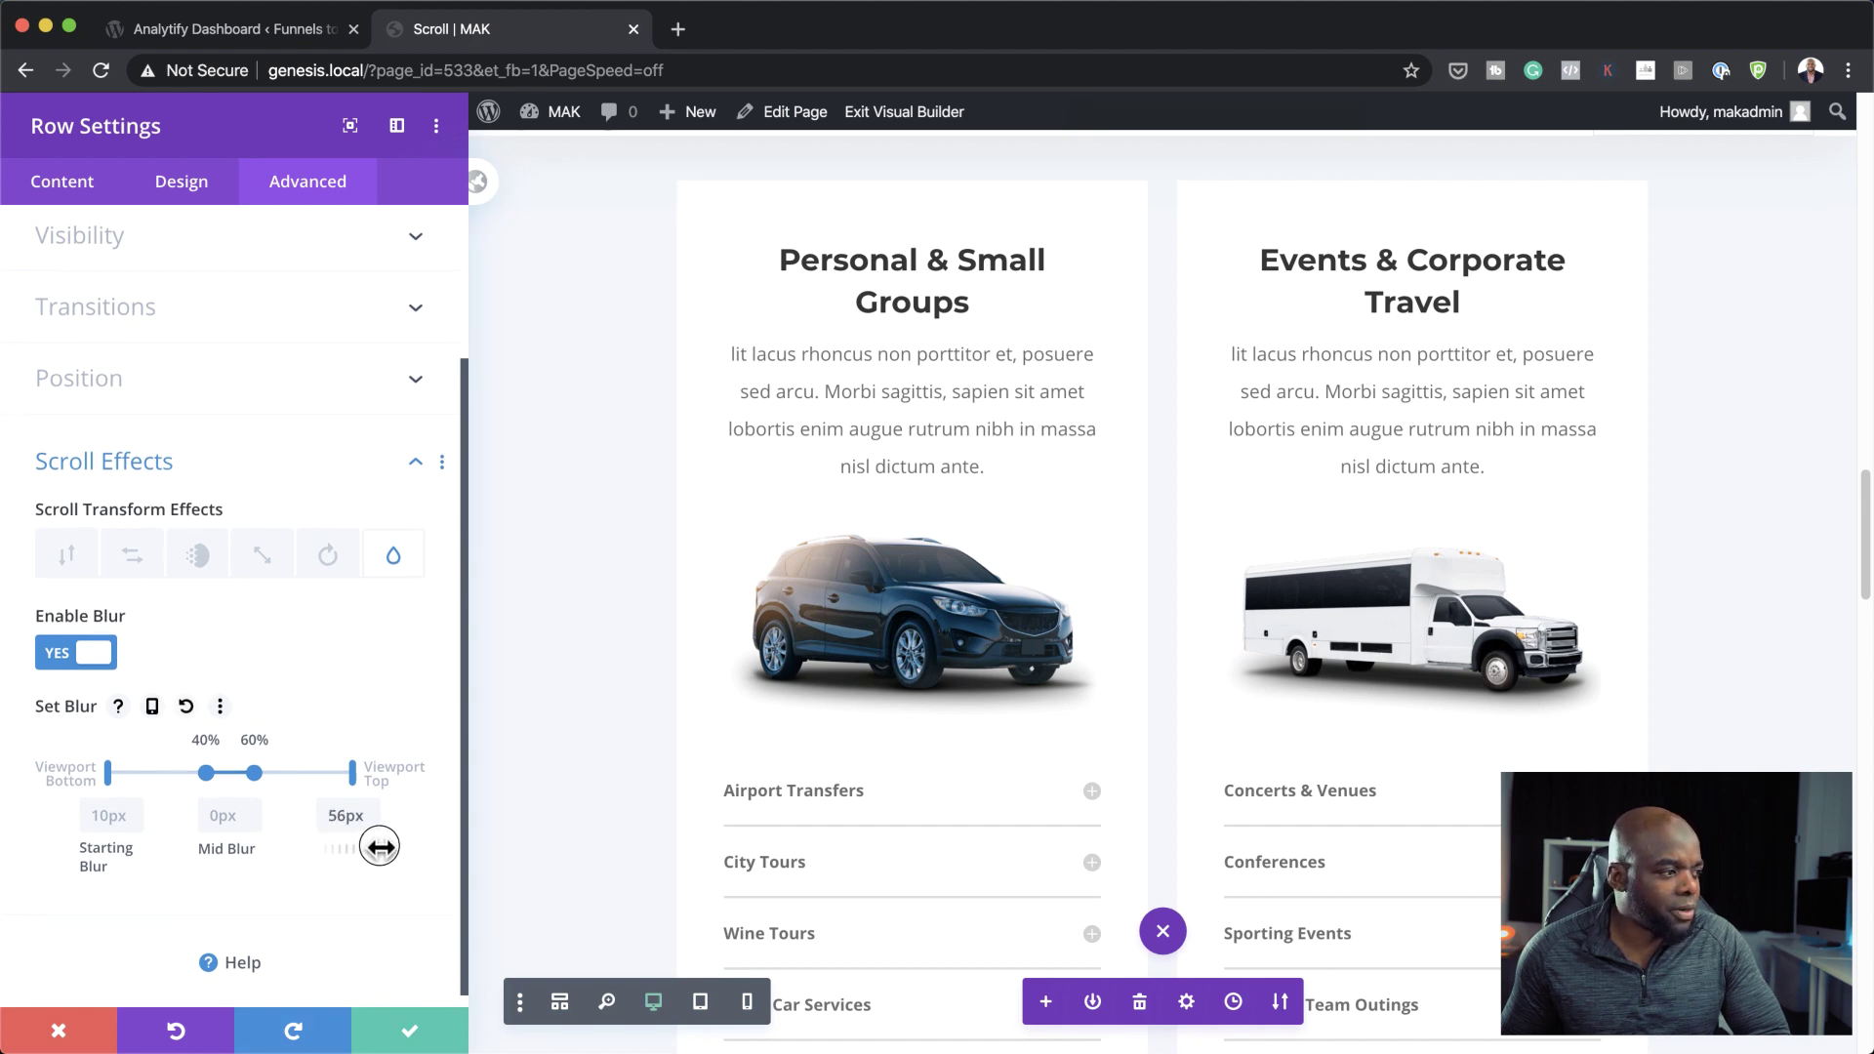
- Scroll the page up and down to preview the cards row blurring as it scrolls away
scroll(1071, 651, down, 6)
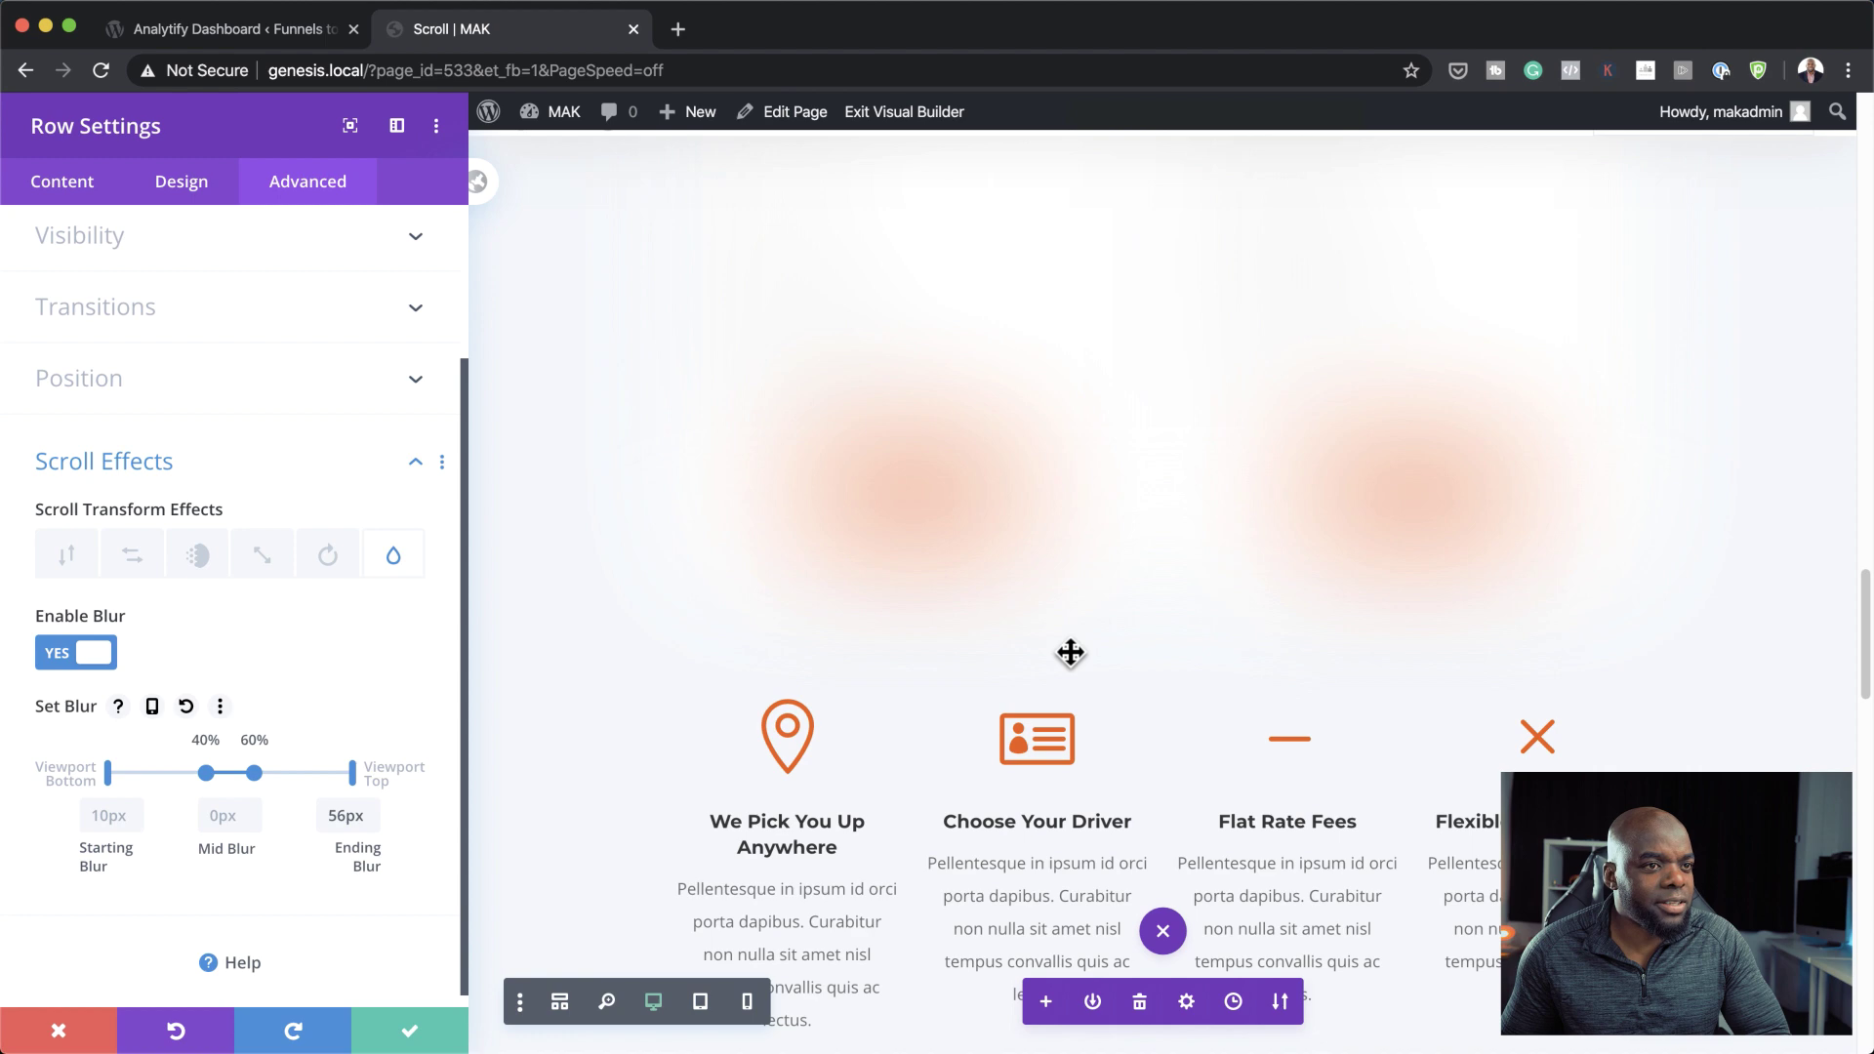
scroll(1199, 606, up, 2)
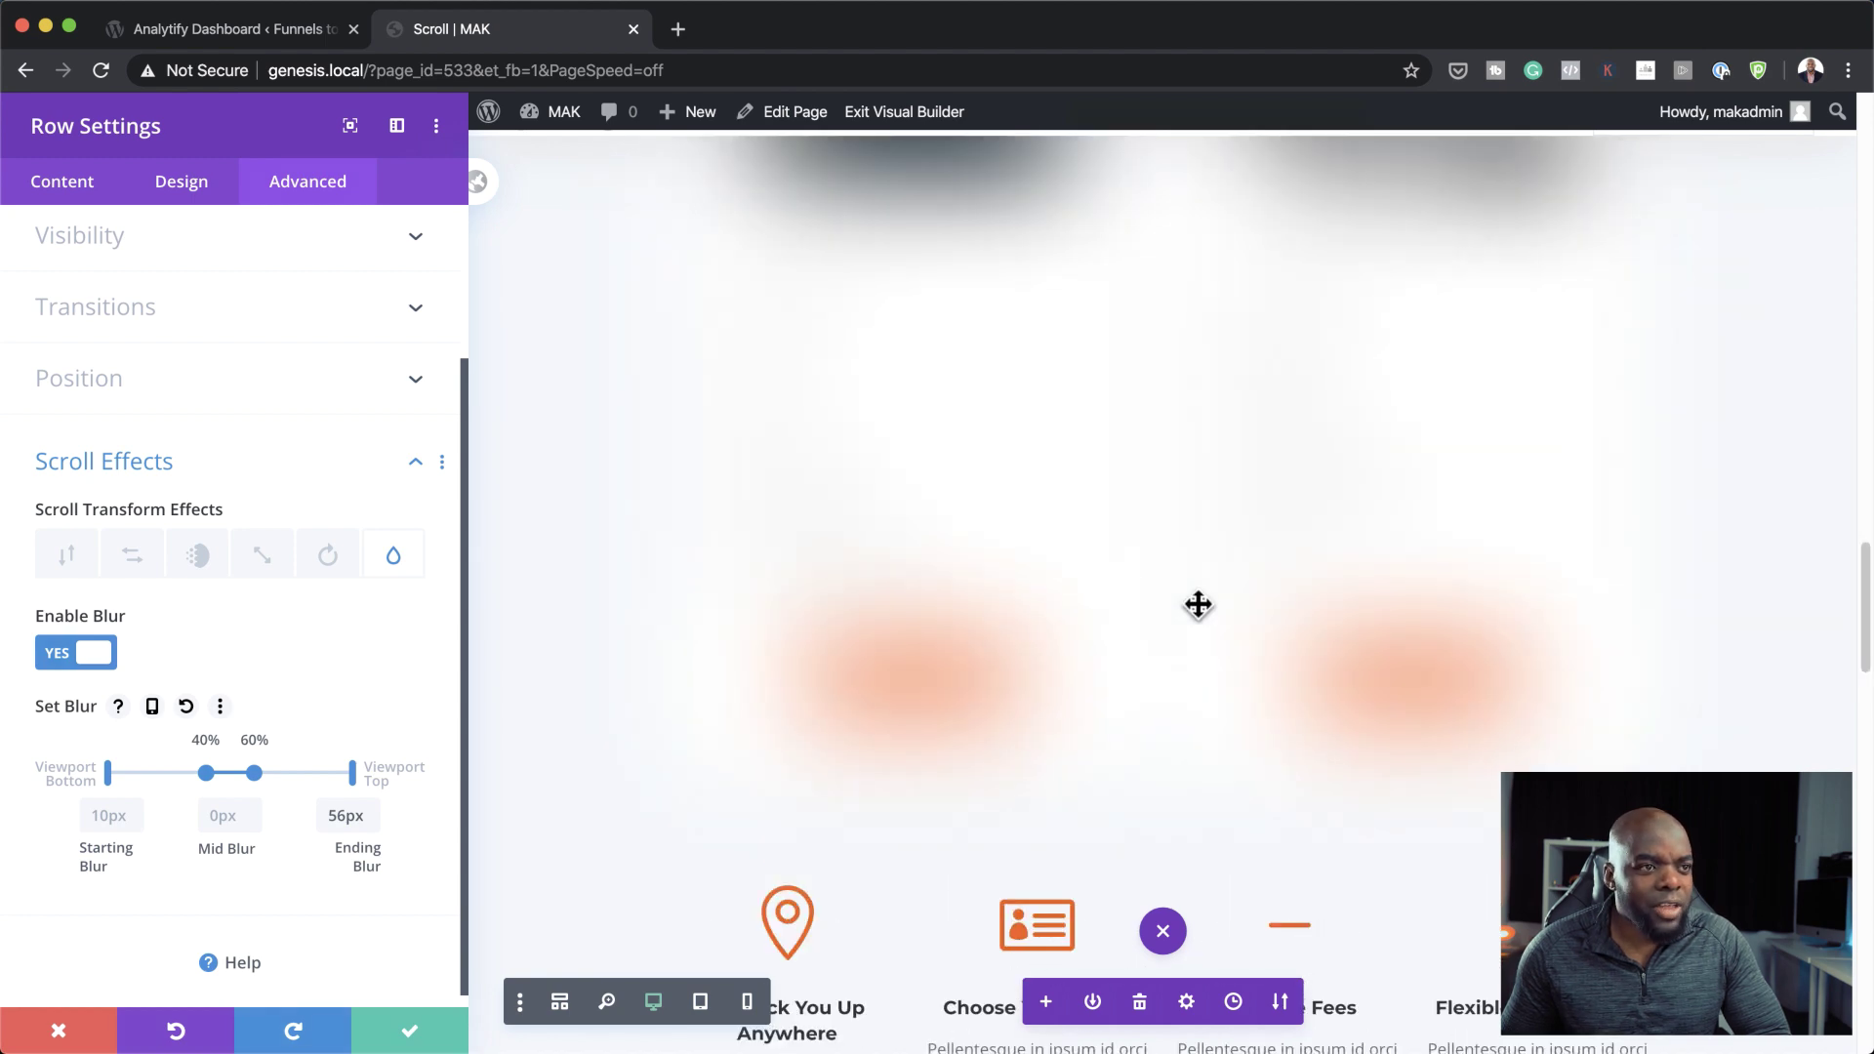
scroll(1199, 606, up, 5)
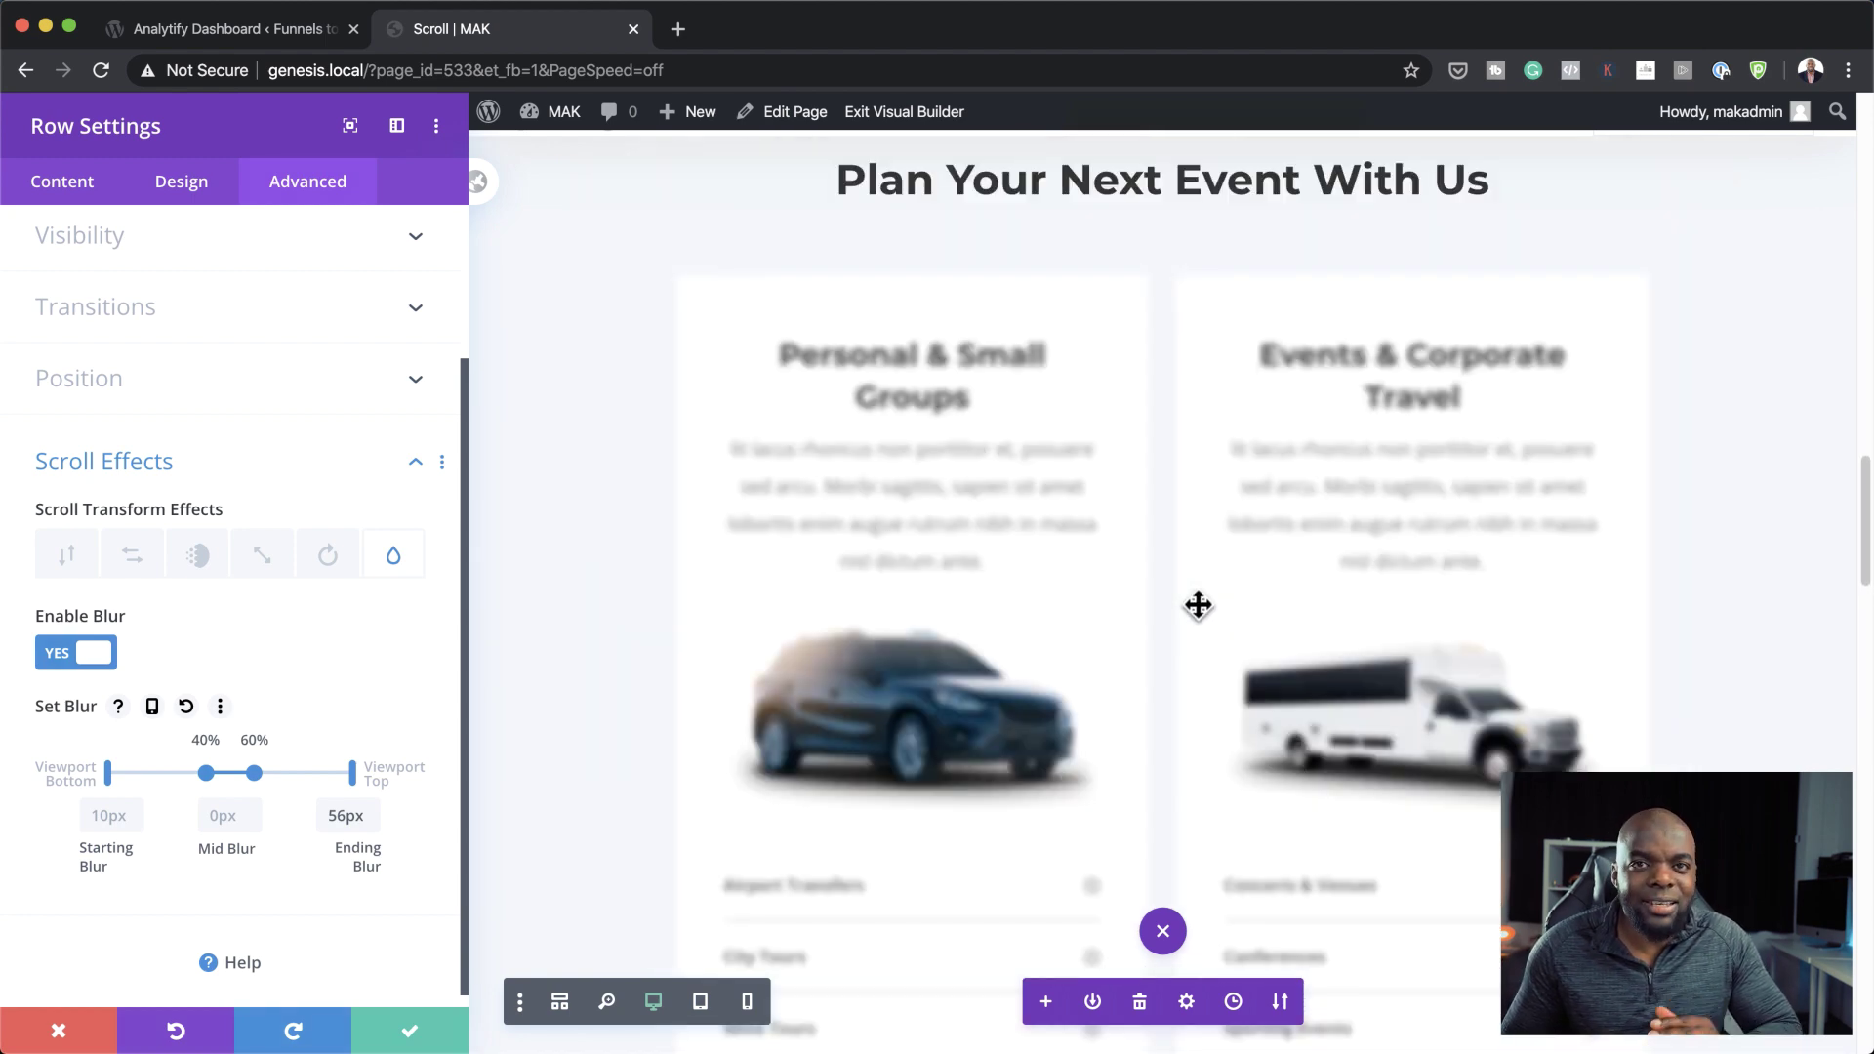
scroll(1199, 605, down, 7)
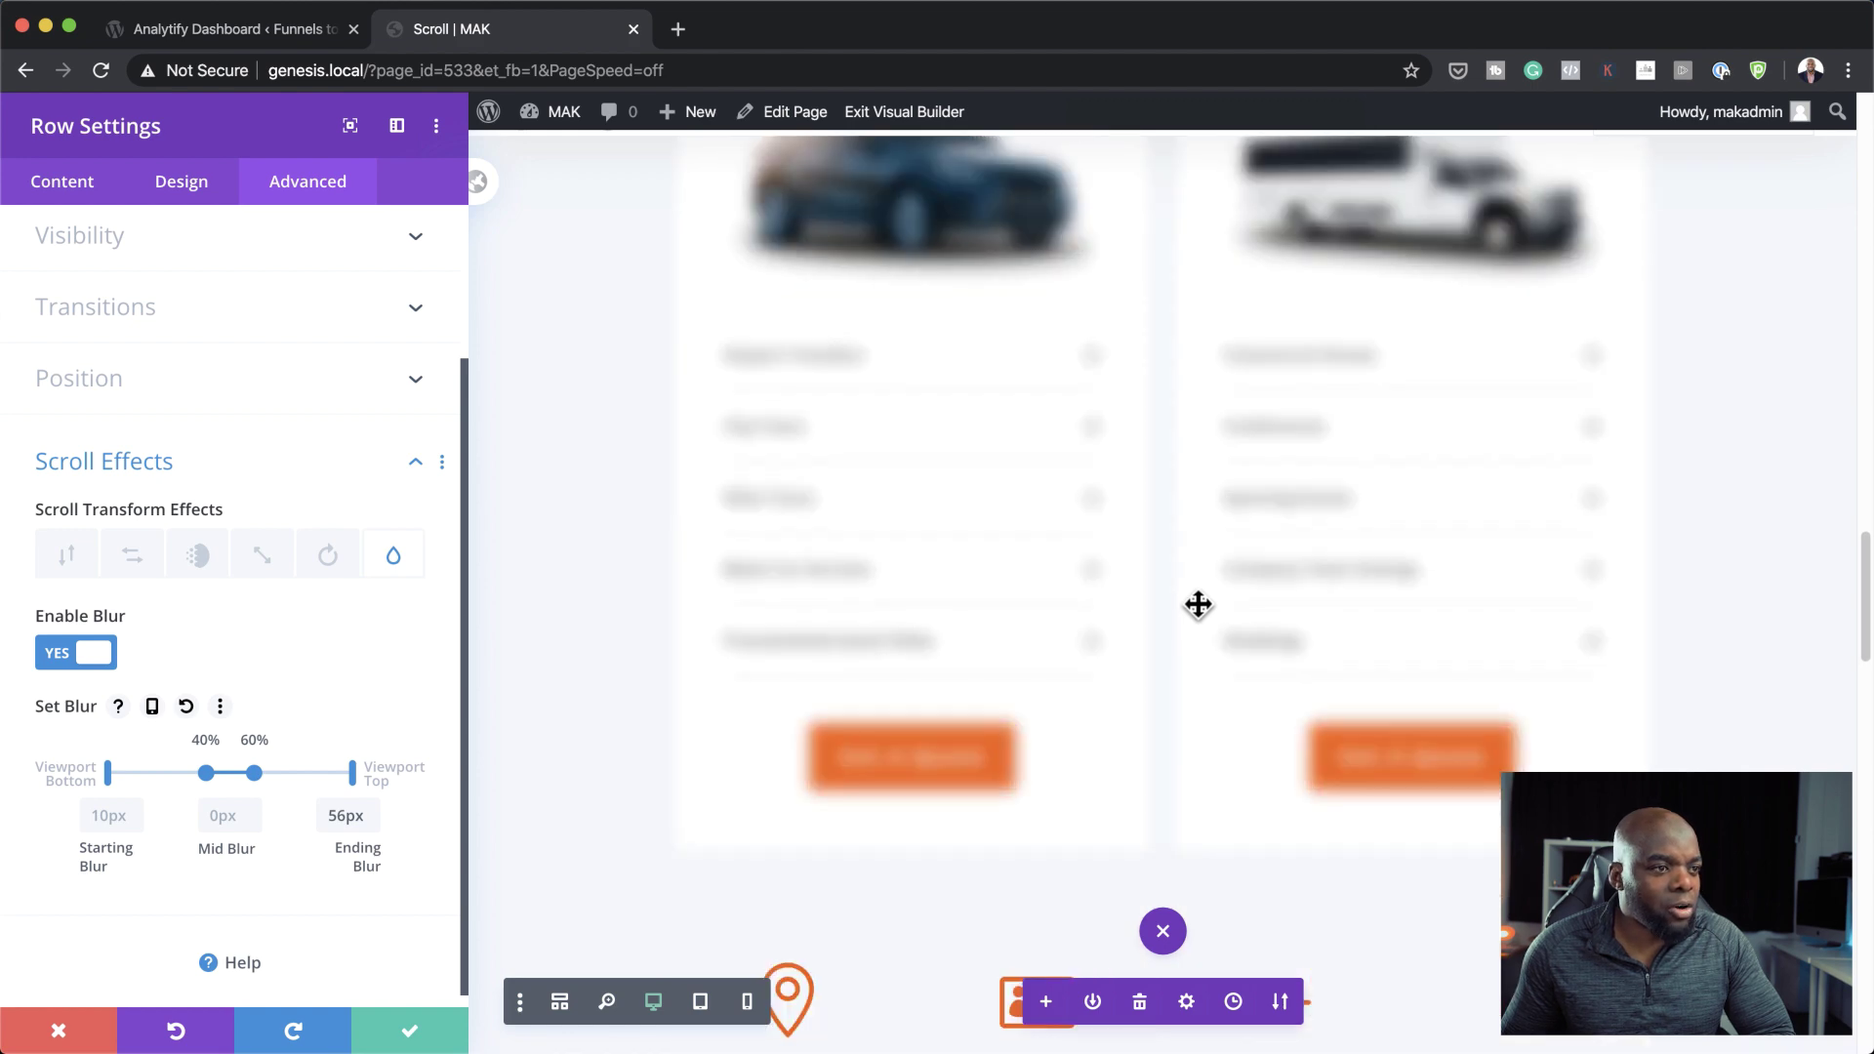
scroll(1198, 601, up, 7)
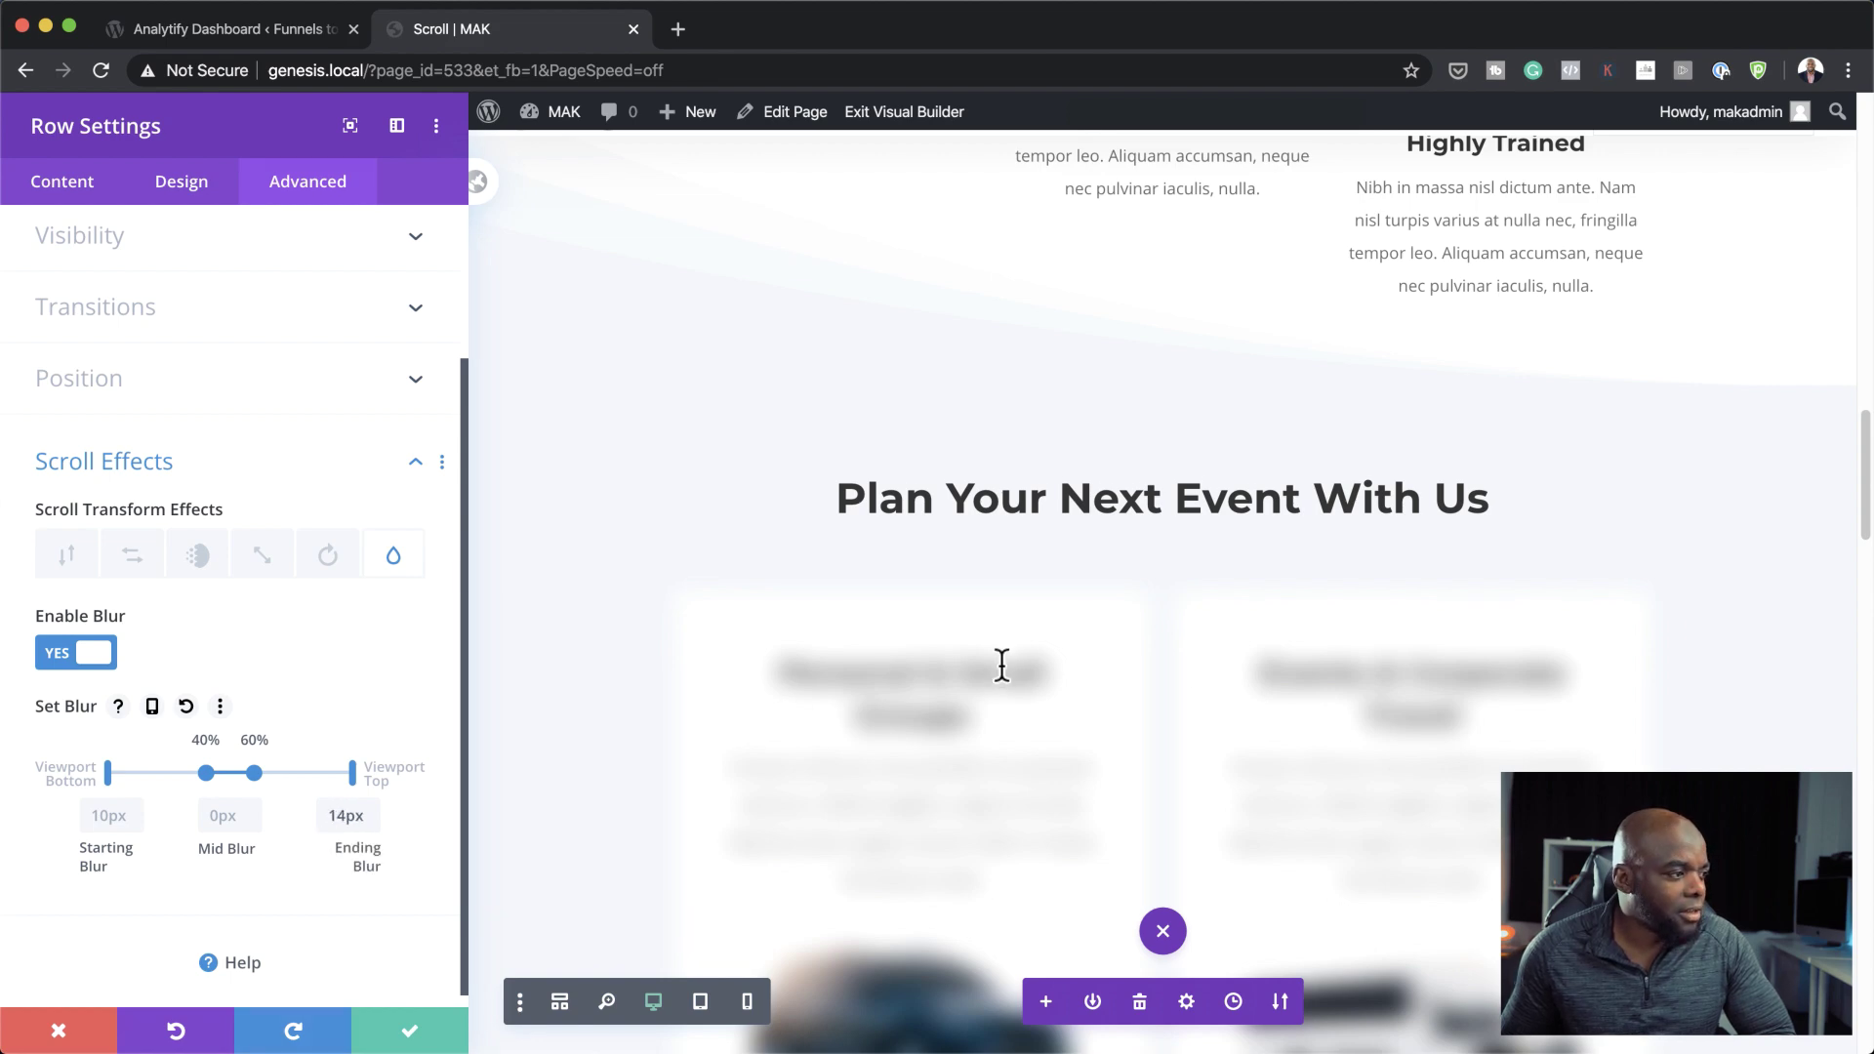
scroll(1003, 664, down, 7)
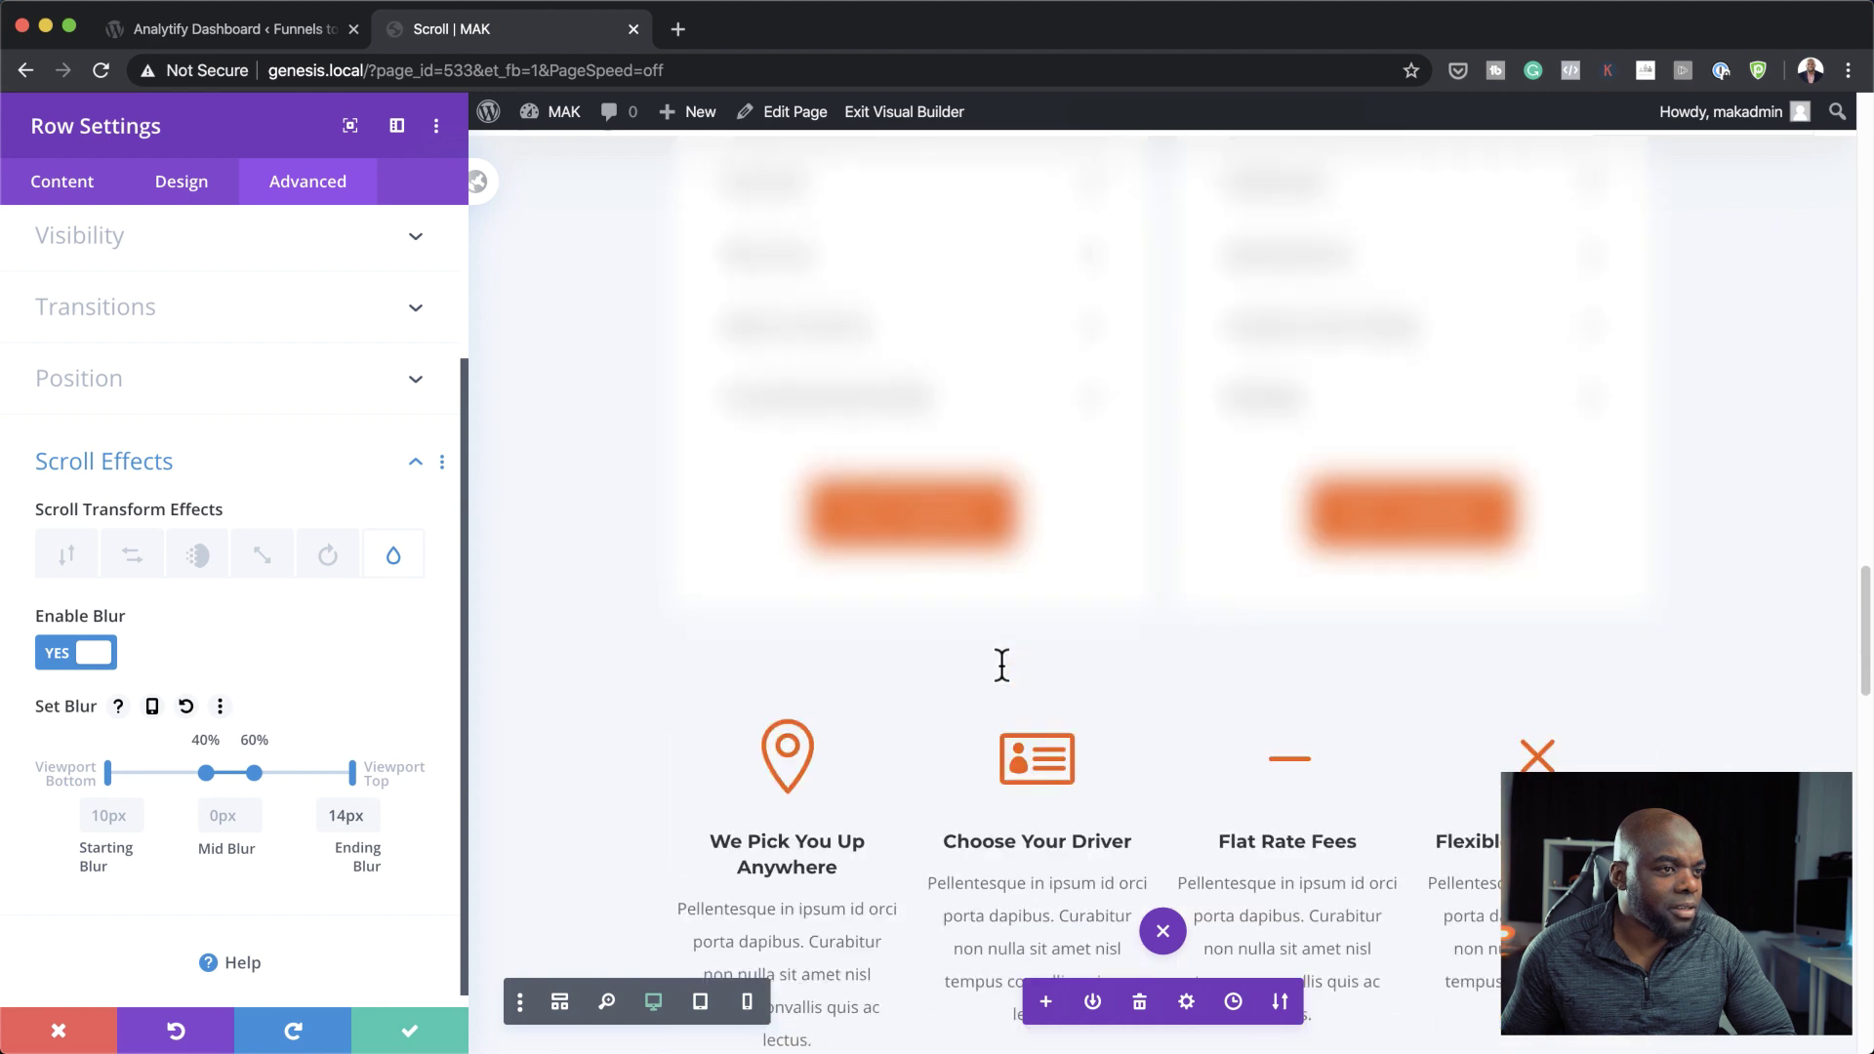
scroll(1003, 664, down, 2)
scroll(1002, 665, up, 5)
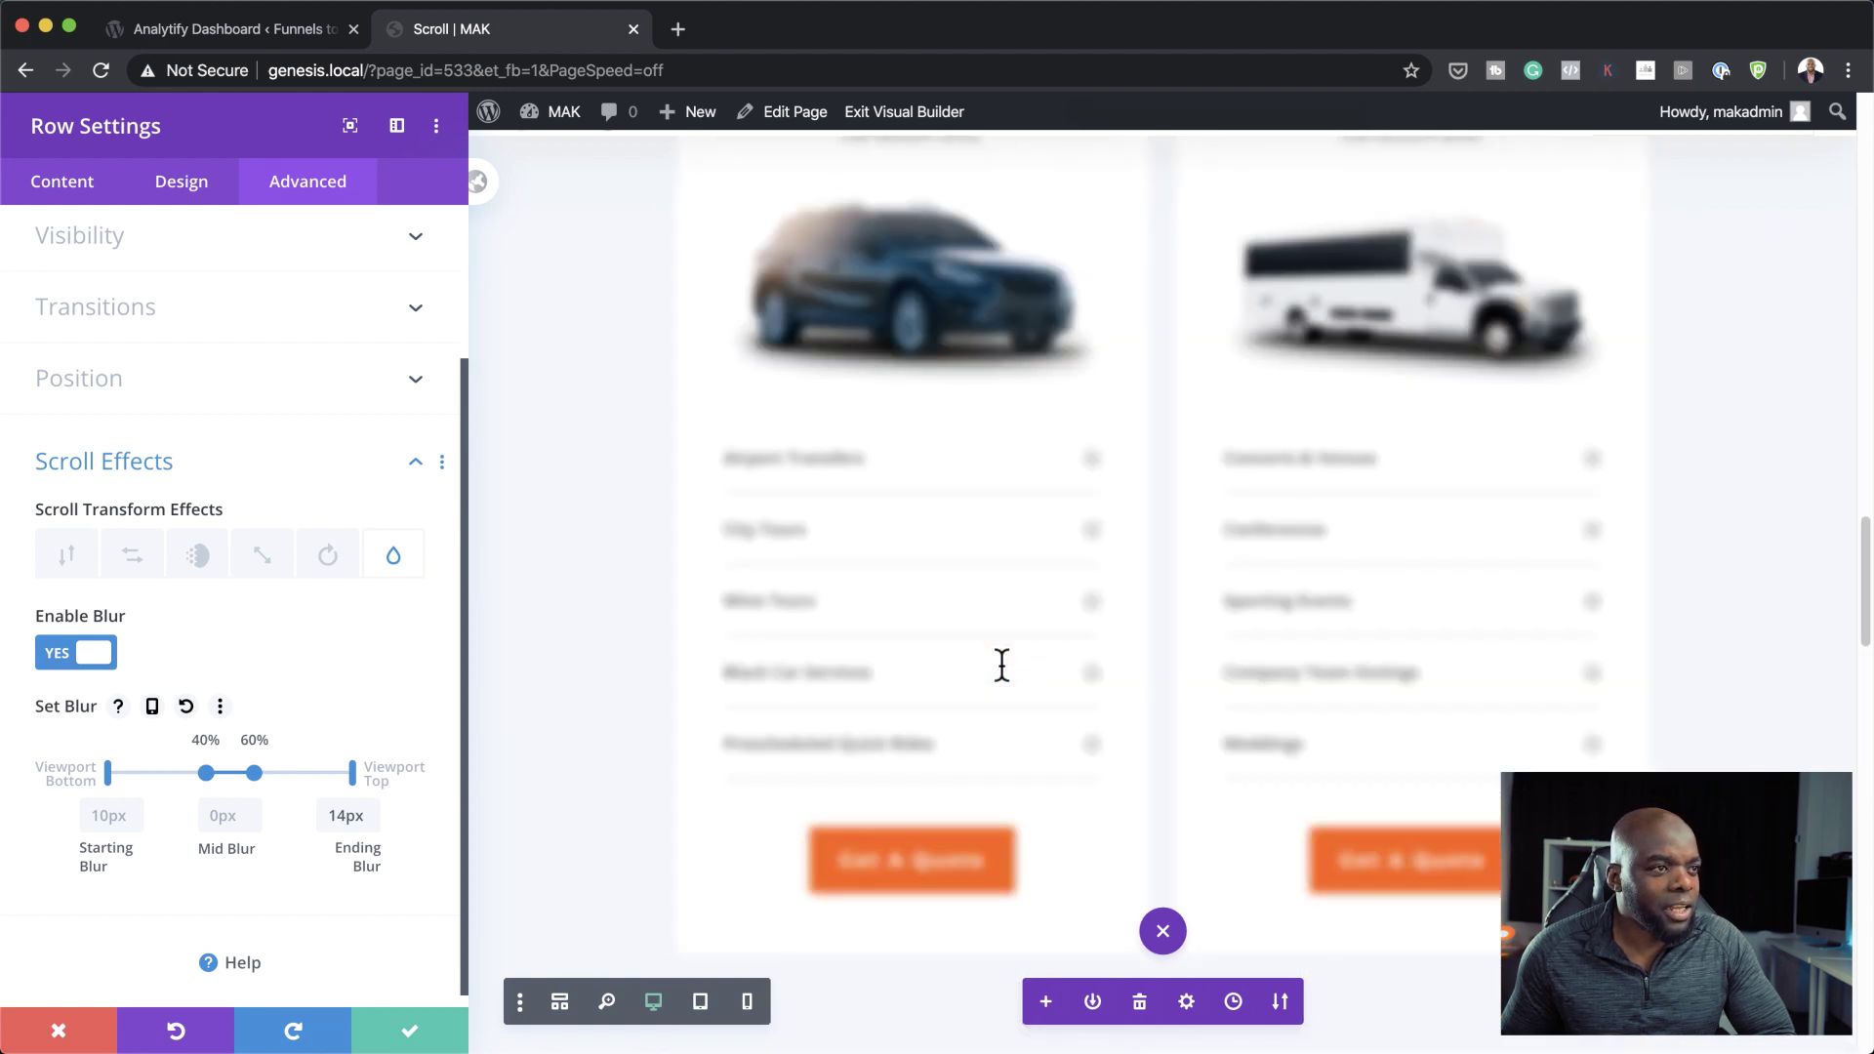
scroll(1002, 665, up, 3)
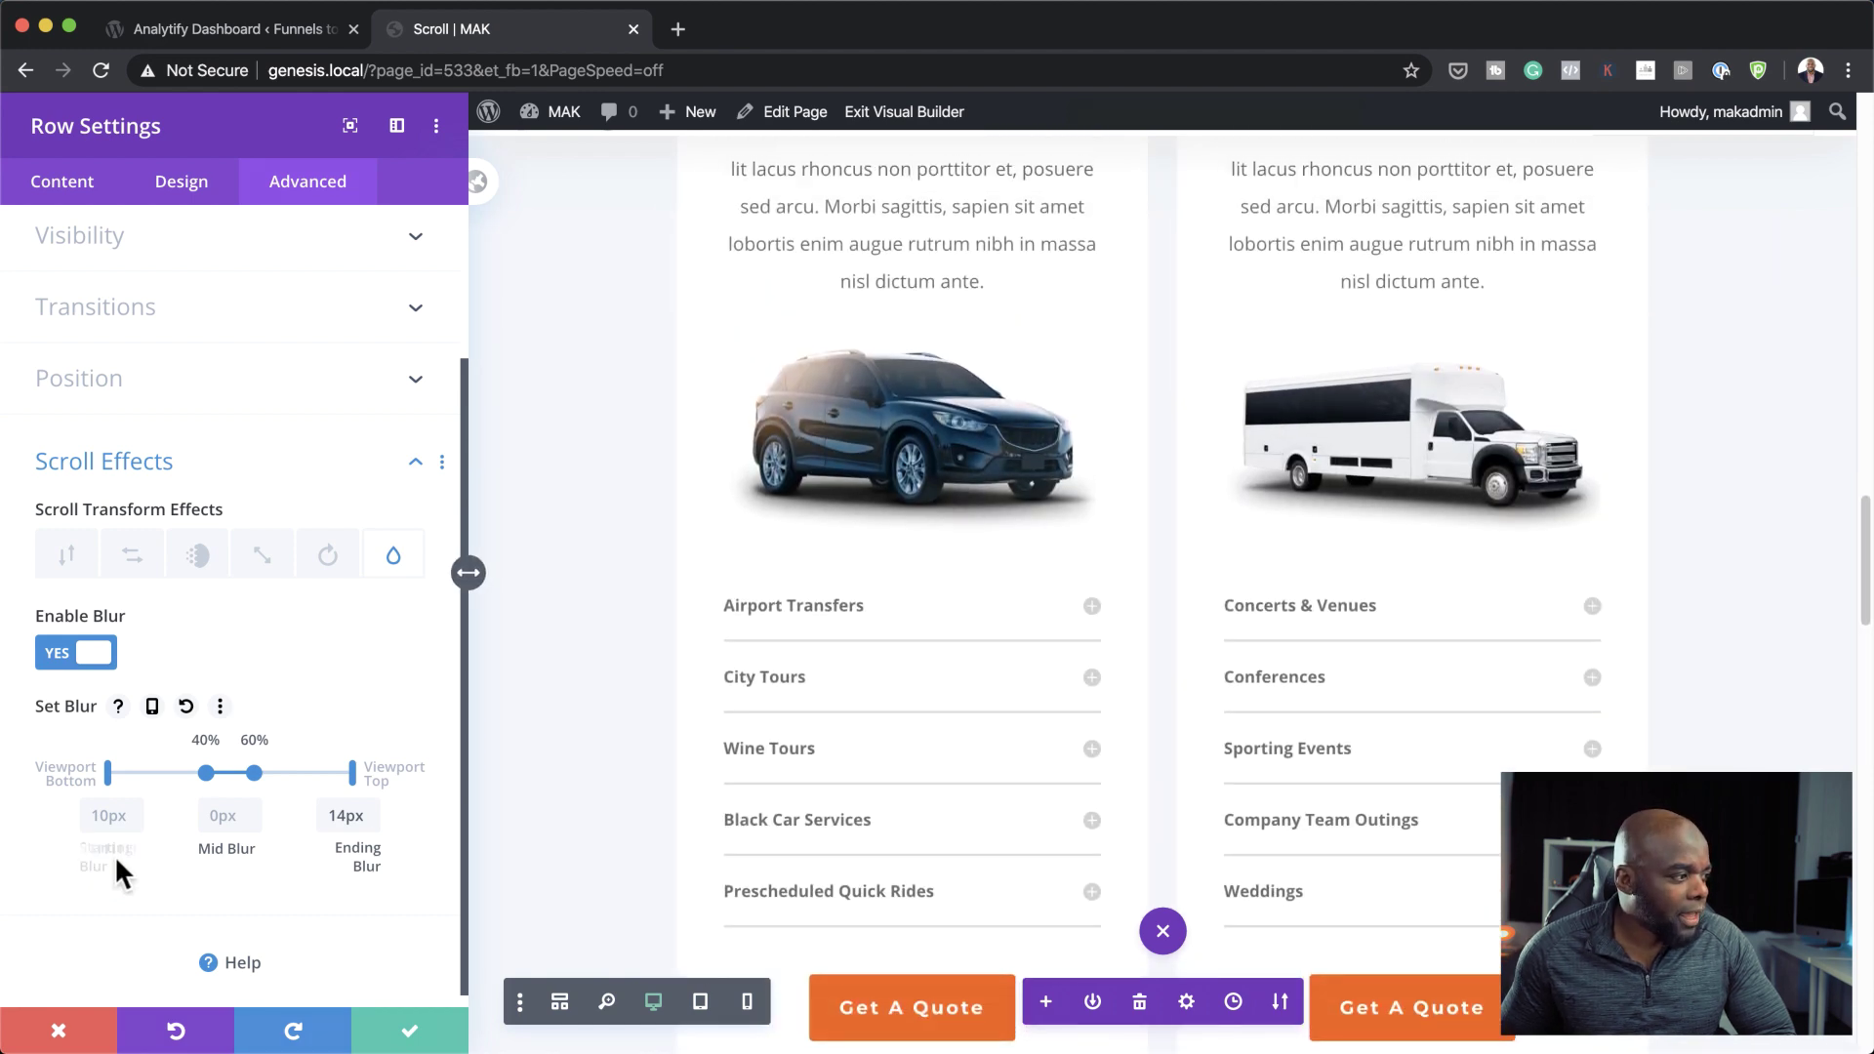
scroll(940, 667, up, 8)
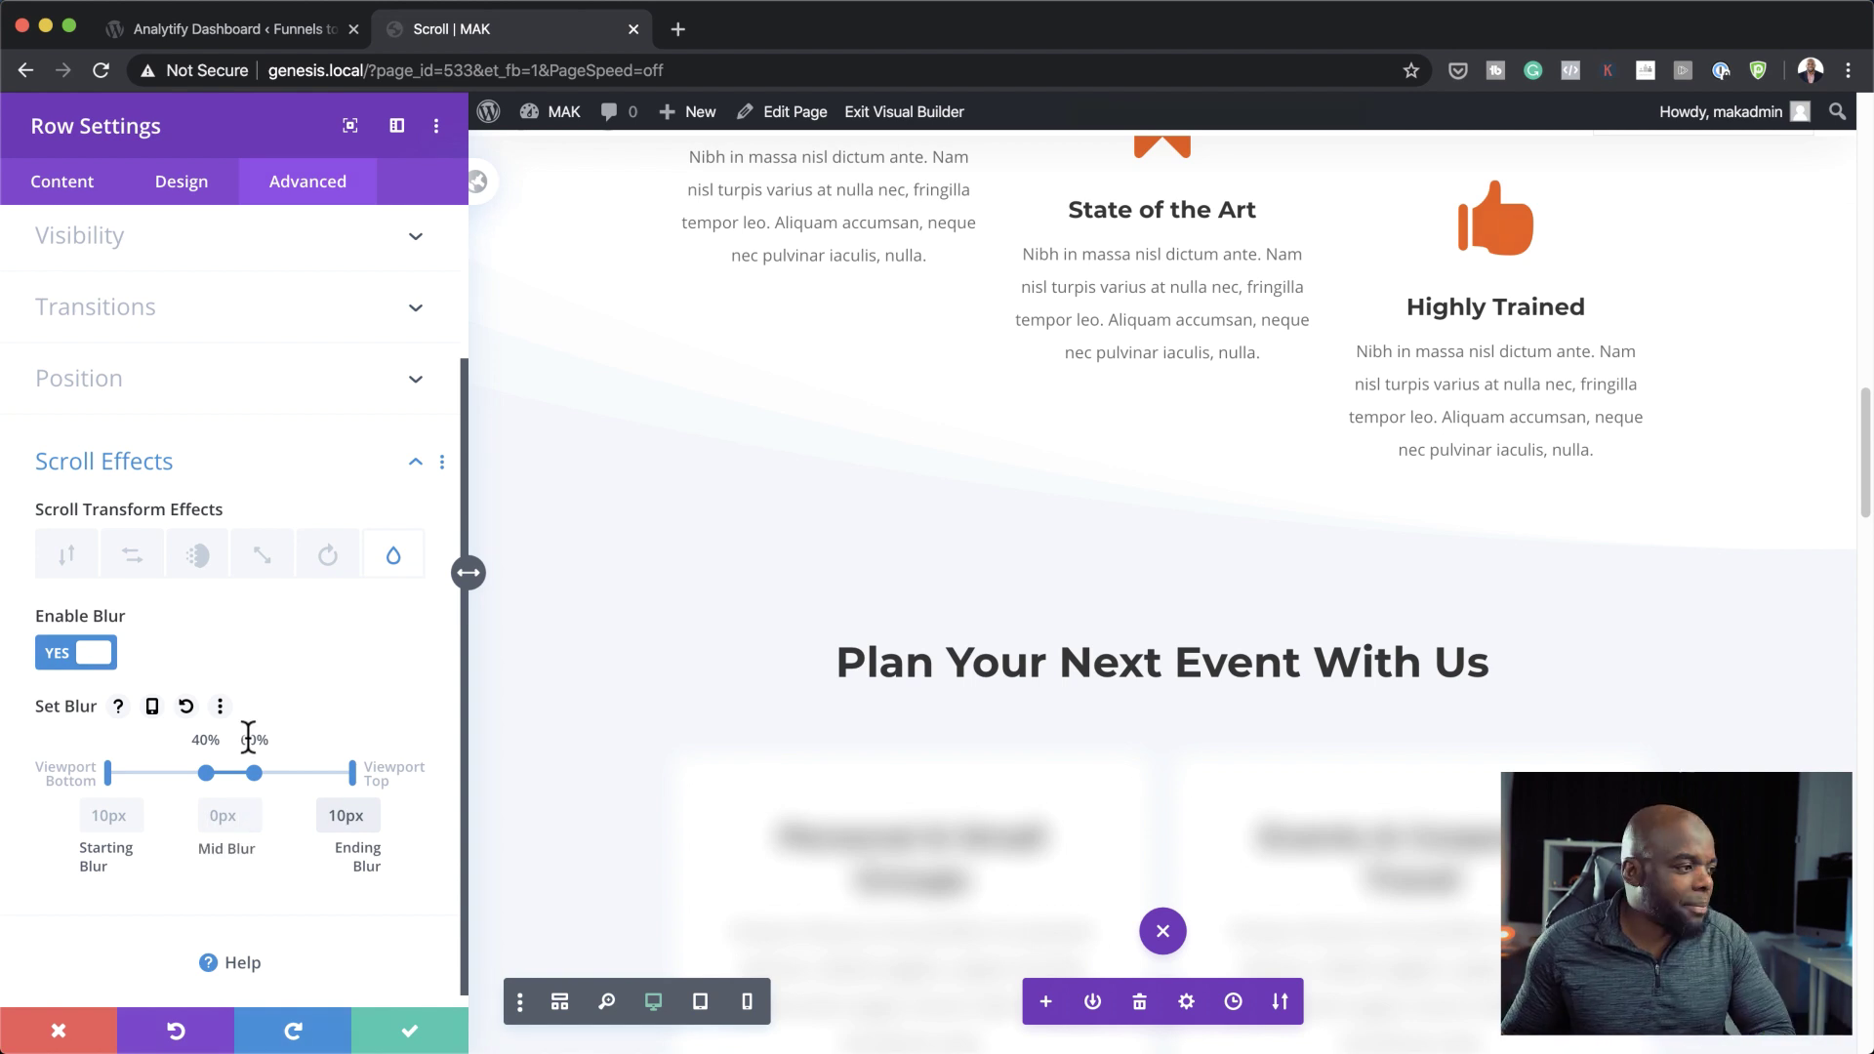
- Scroll down the page to check the cards row's 10px, 0px, 10px blur effect
scroll(938, 543, down, 3)
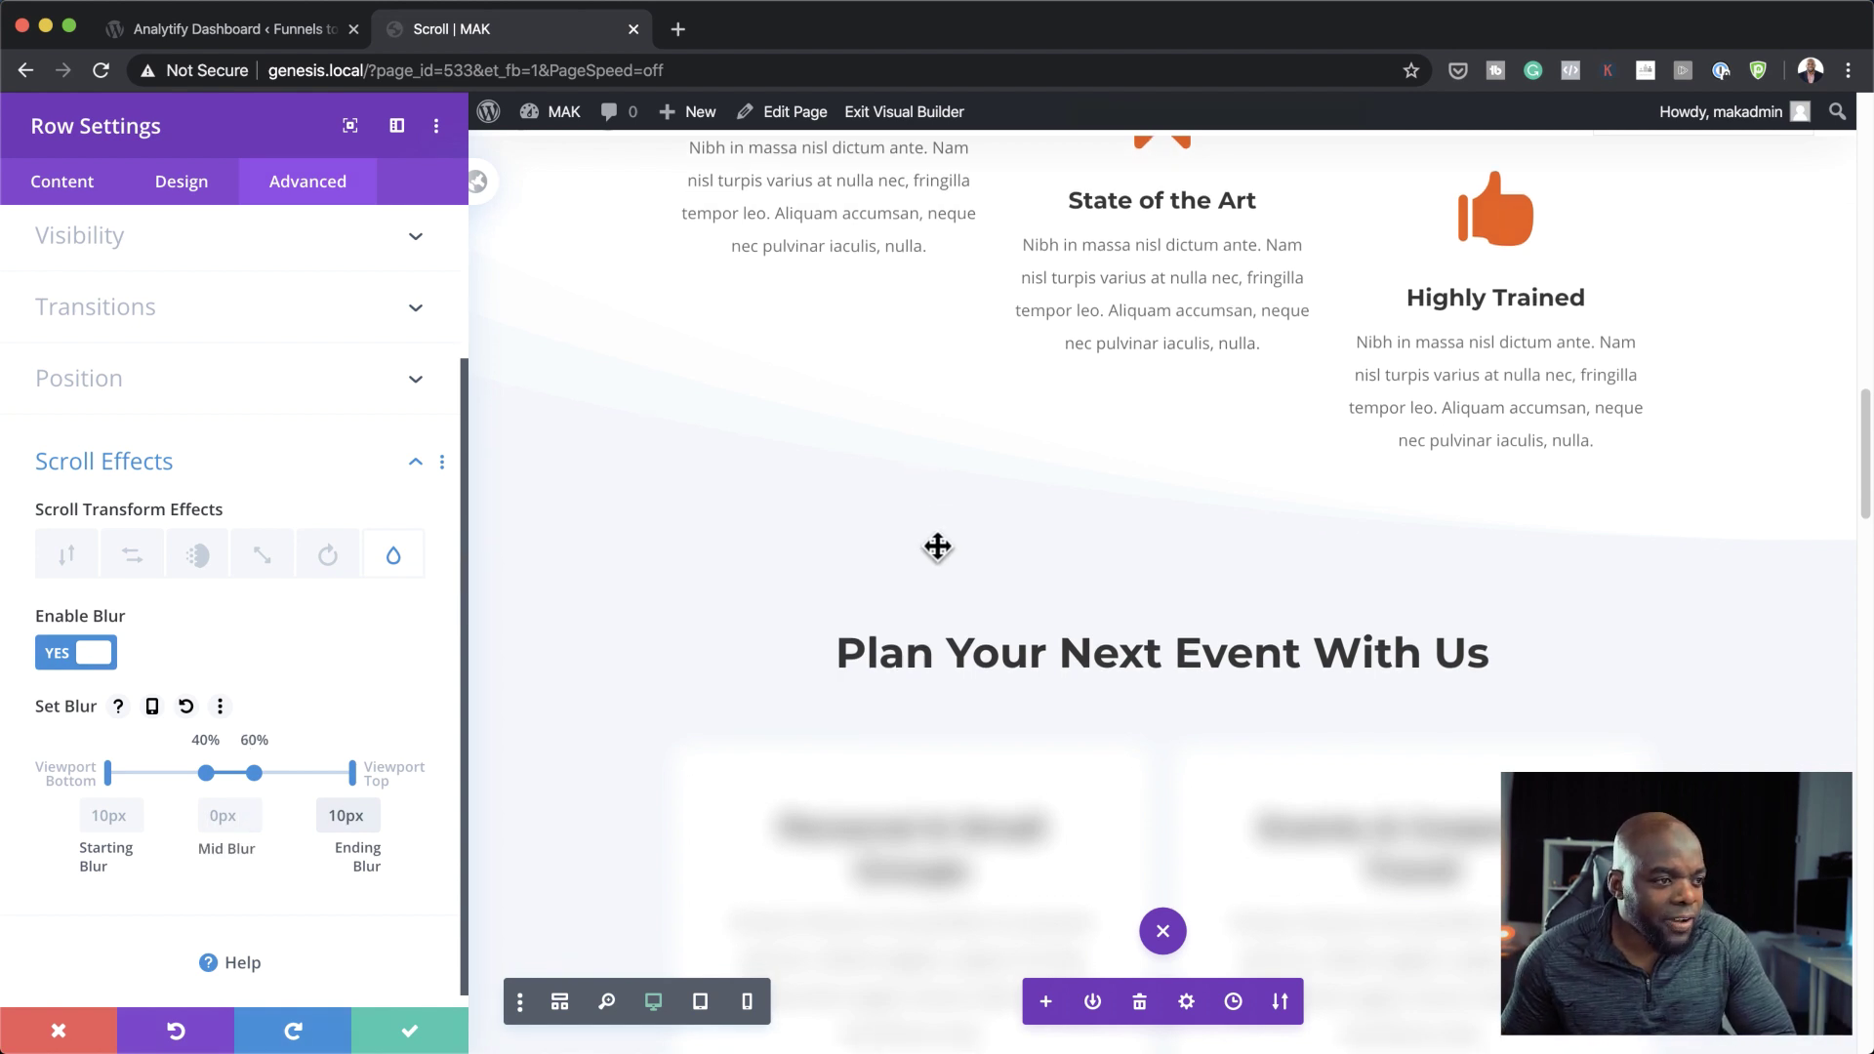
scroll(938, 547, down, 3)
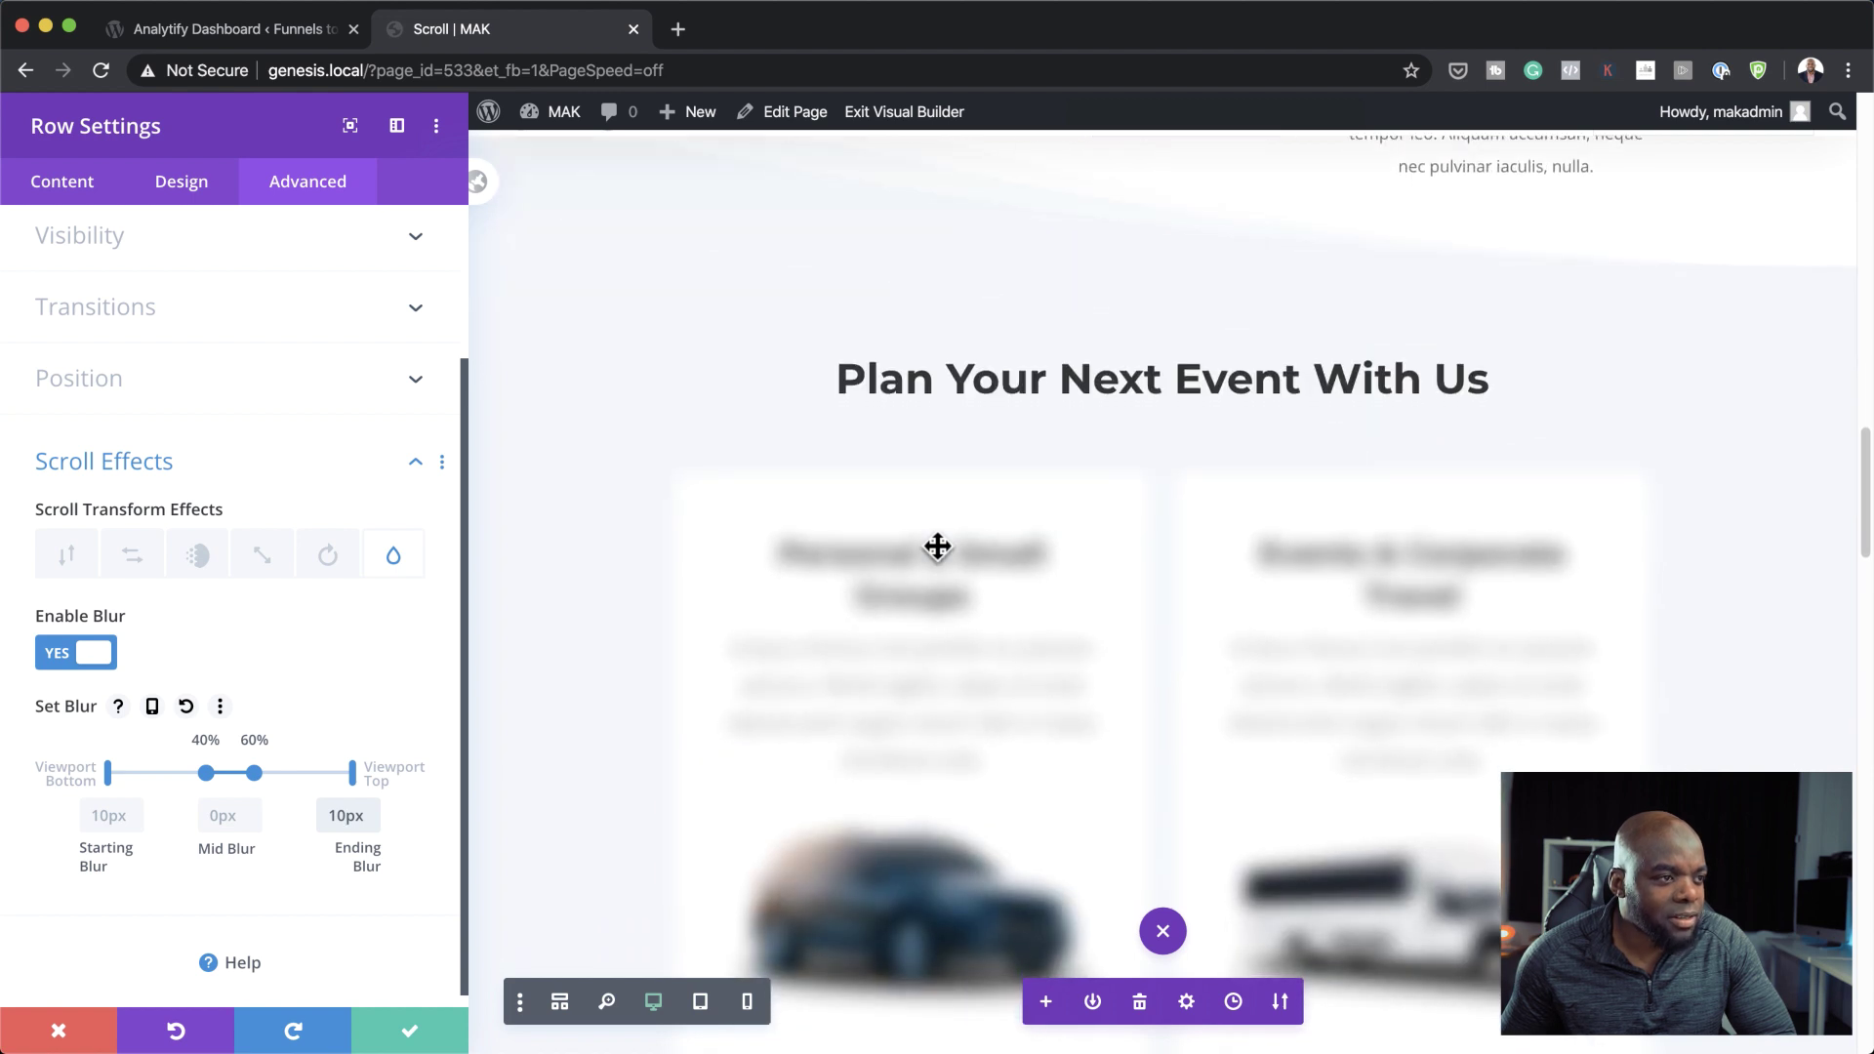
scroll(937, 547, down, 3)
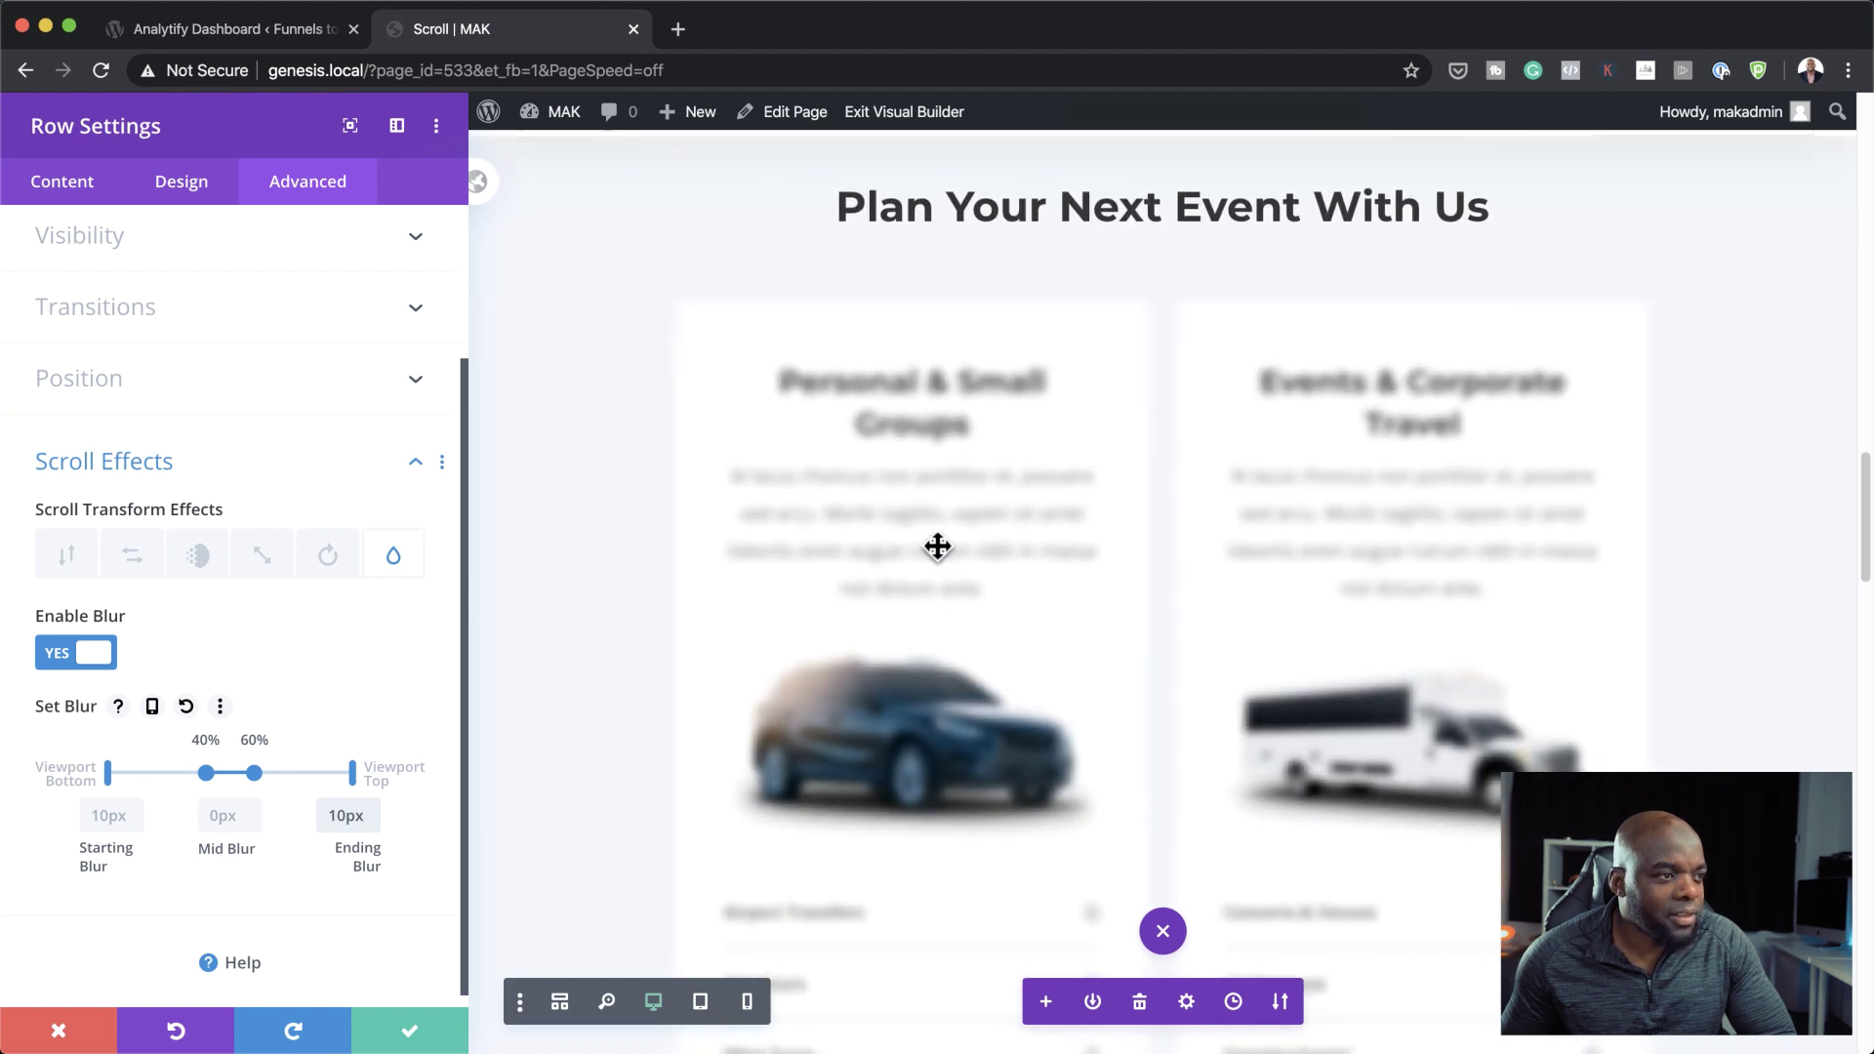
scroll(937, 547, down, 1)
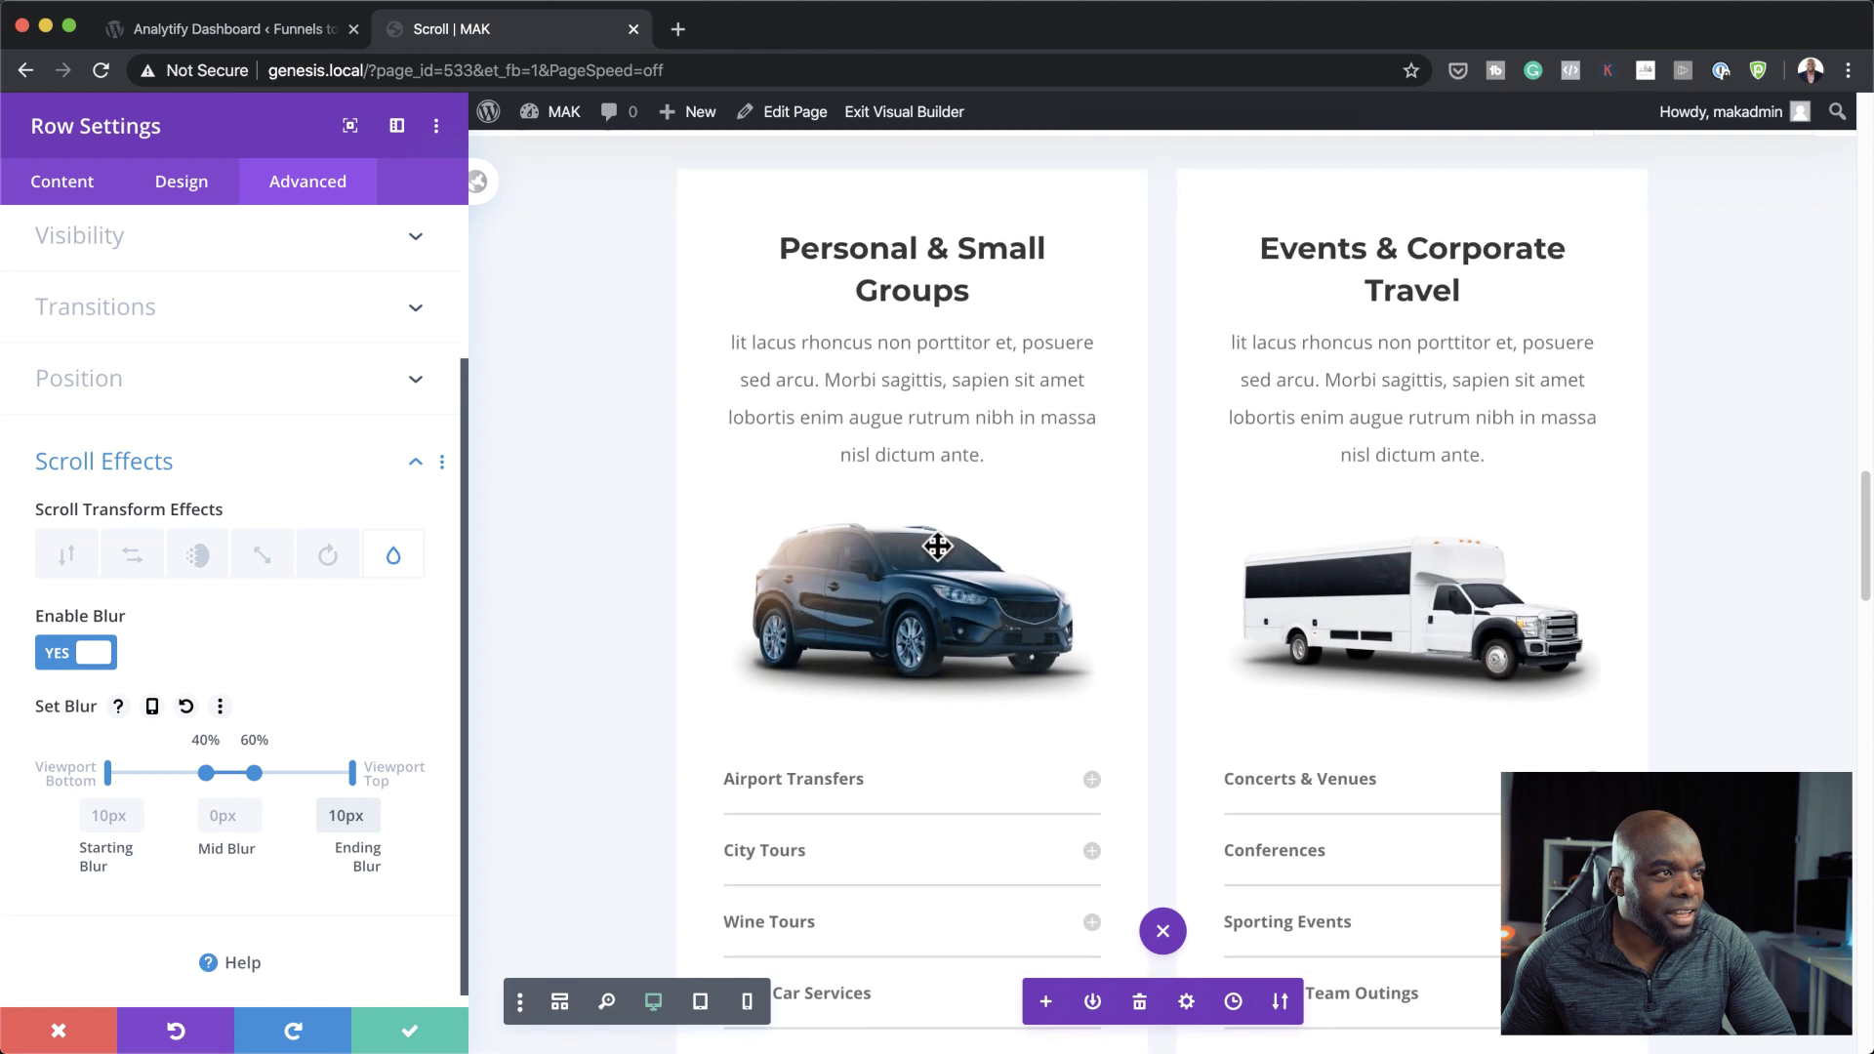
scroll(937, 547, down, 10)
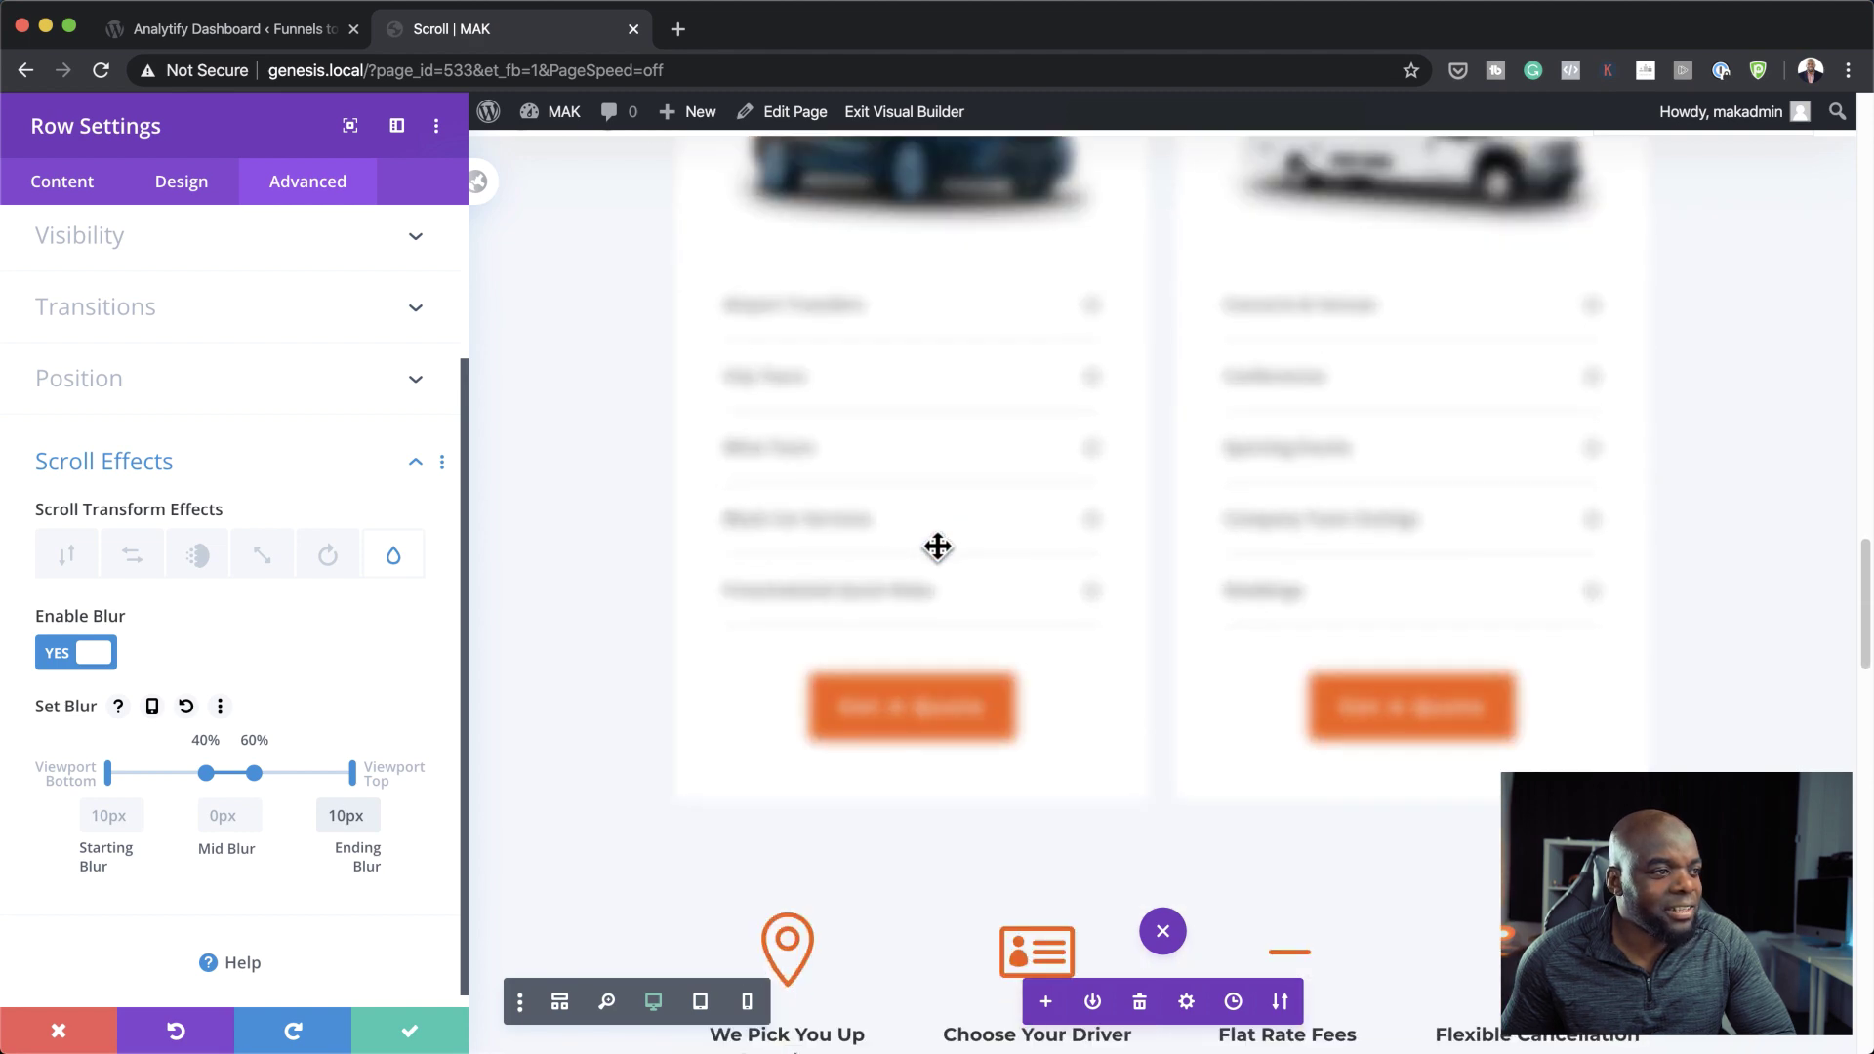
scroll(937, 547, down, 1)
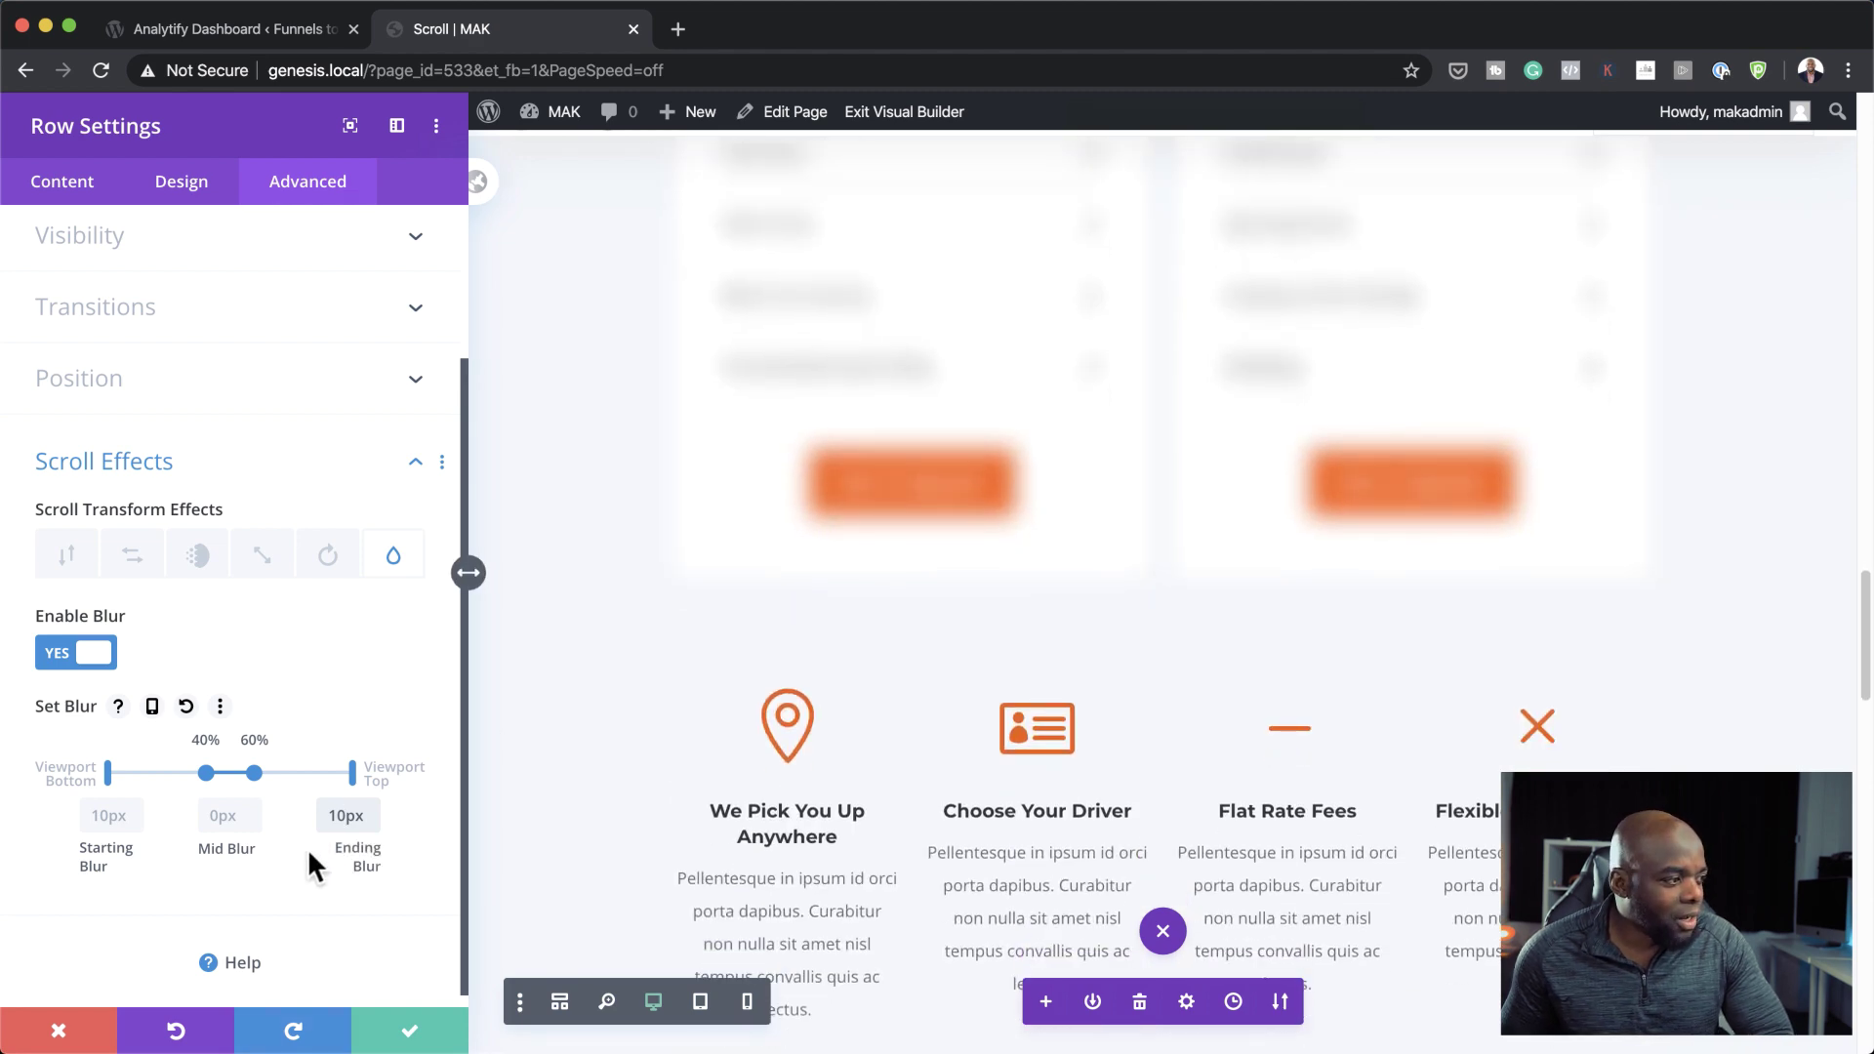
- Move the row's 40% Set Blur handle to 34% and preview the 34%–68% sharp zone
click(256, 774)
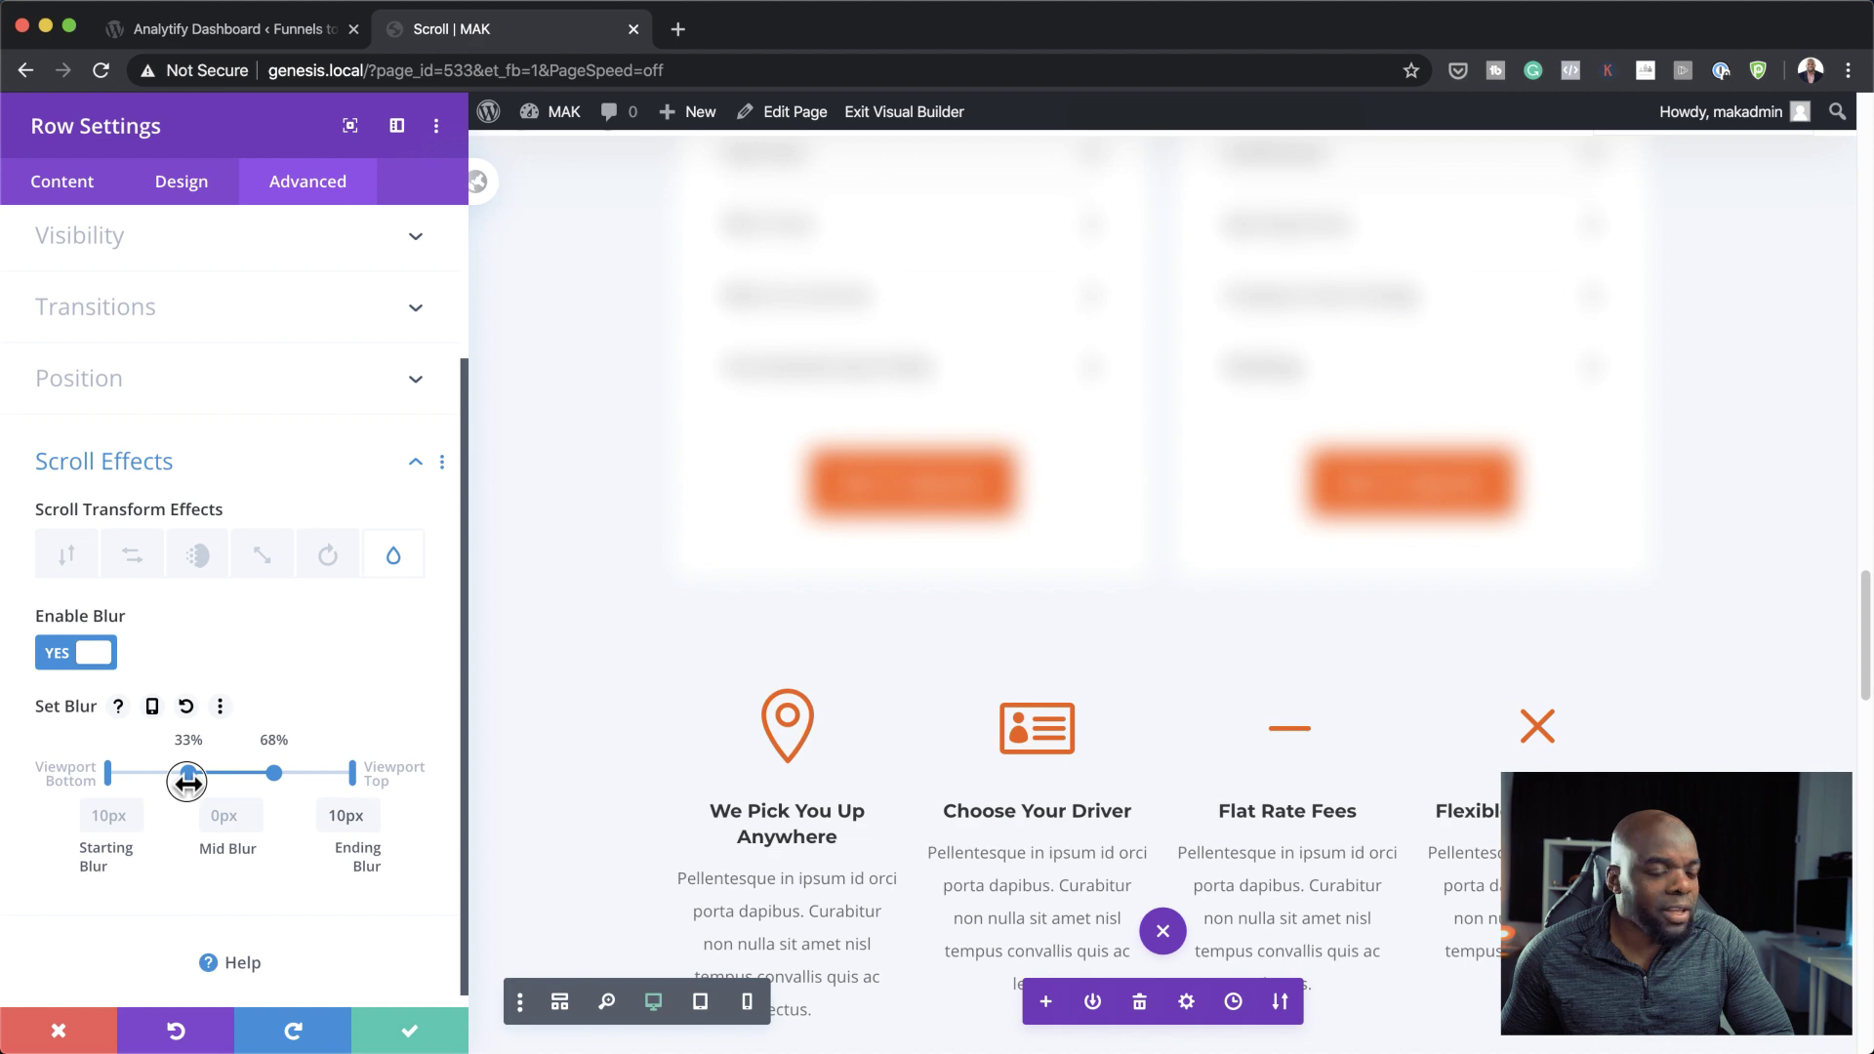
scroll(1027, 594, up, 5)
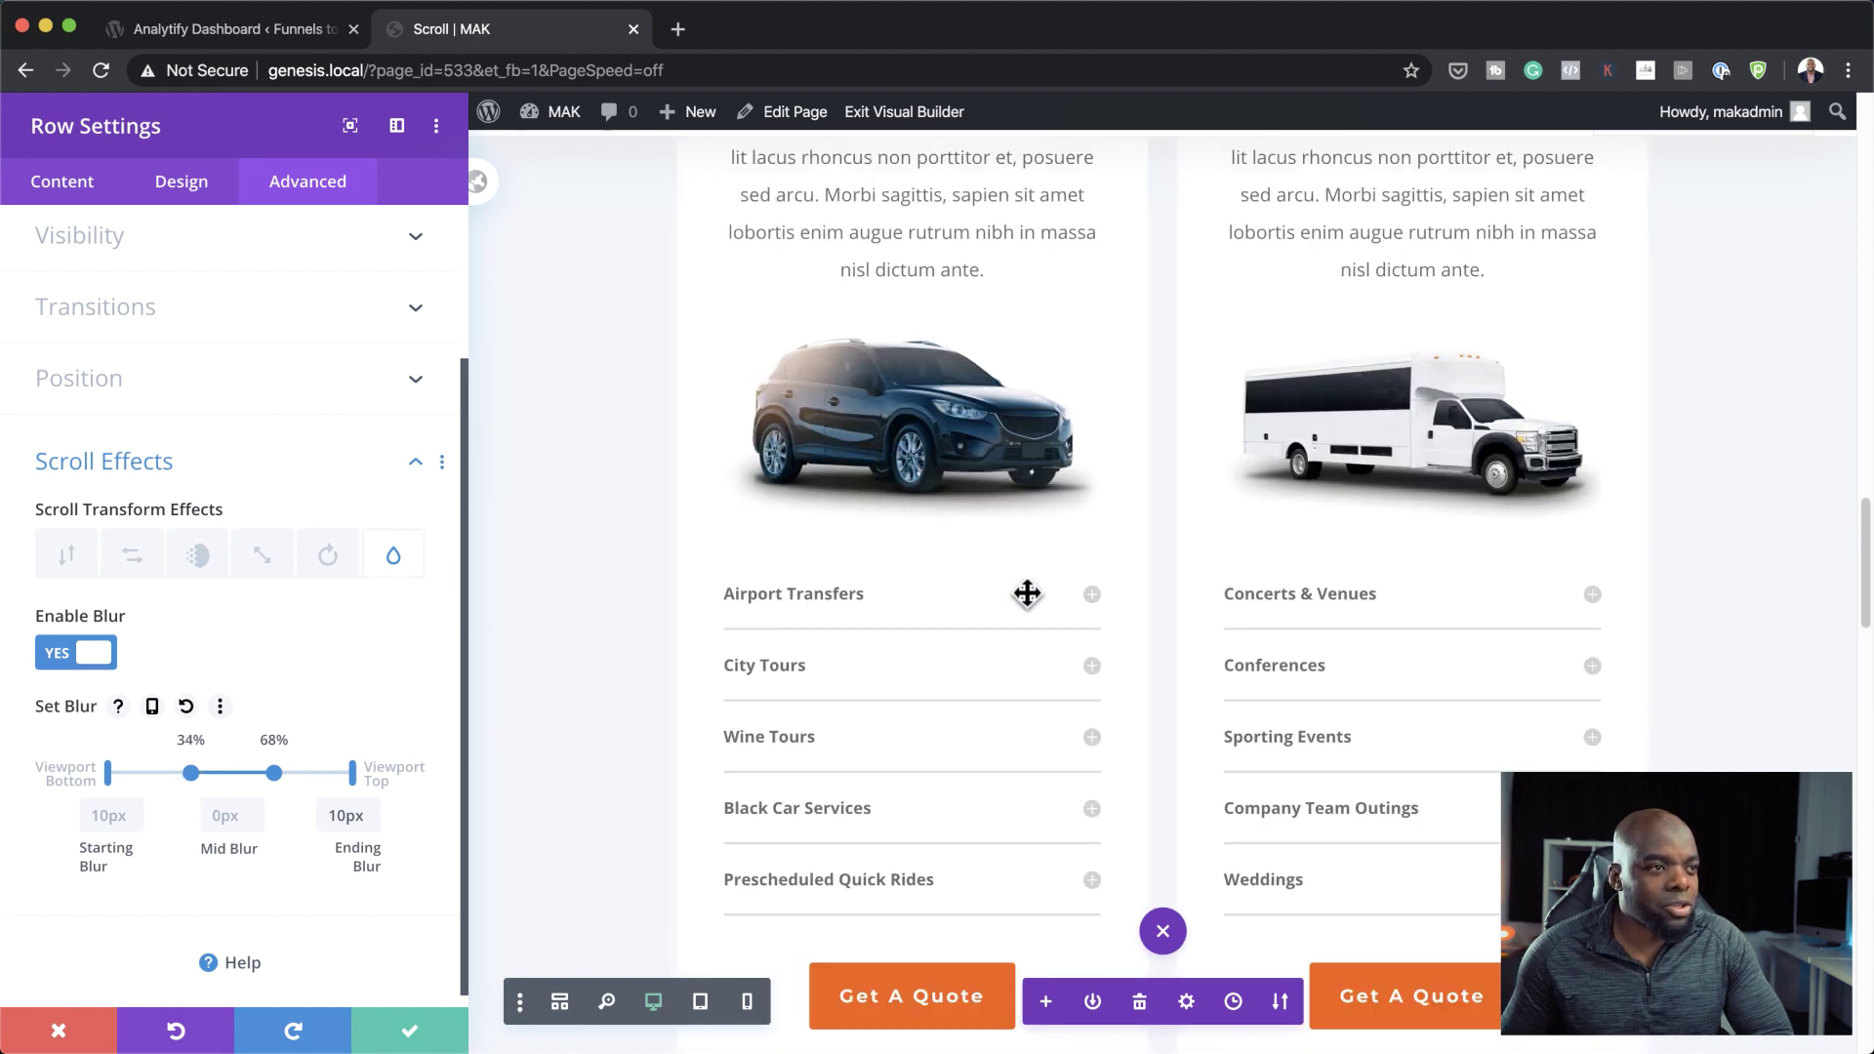
scroll(1064, 427, up, 2)
scroll(1380, 611, up, 10)
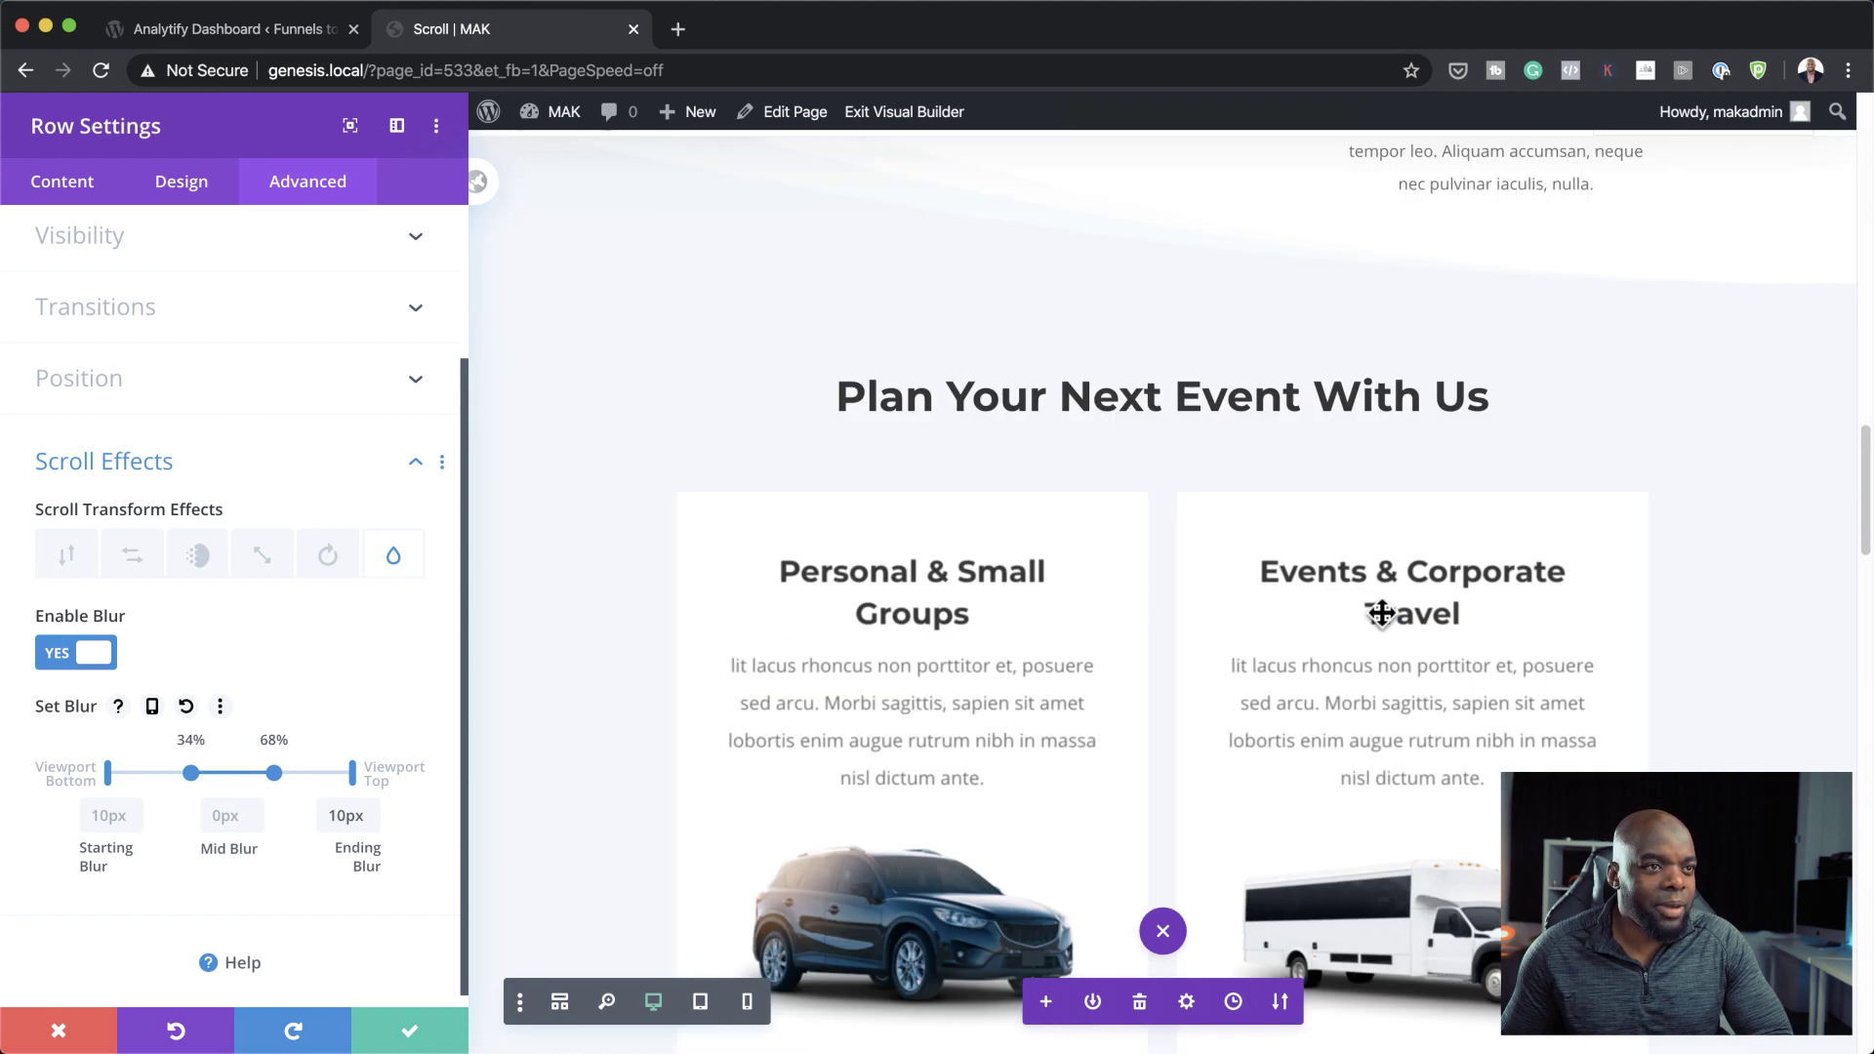
scroll(1406, 636, down, 6)
scroll(1407, 636, down, 6)
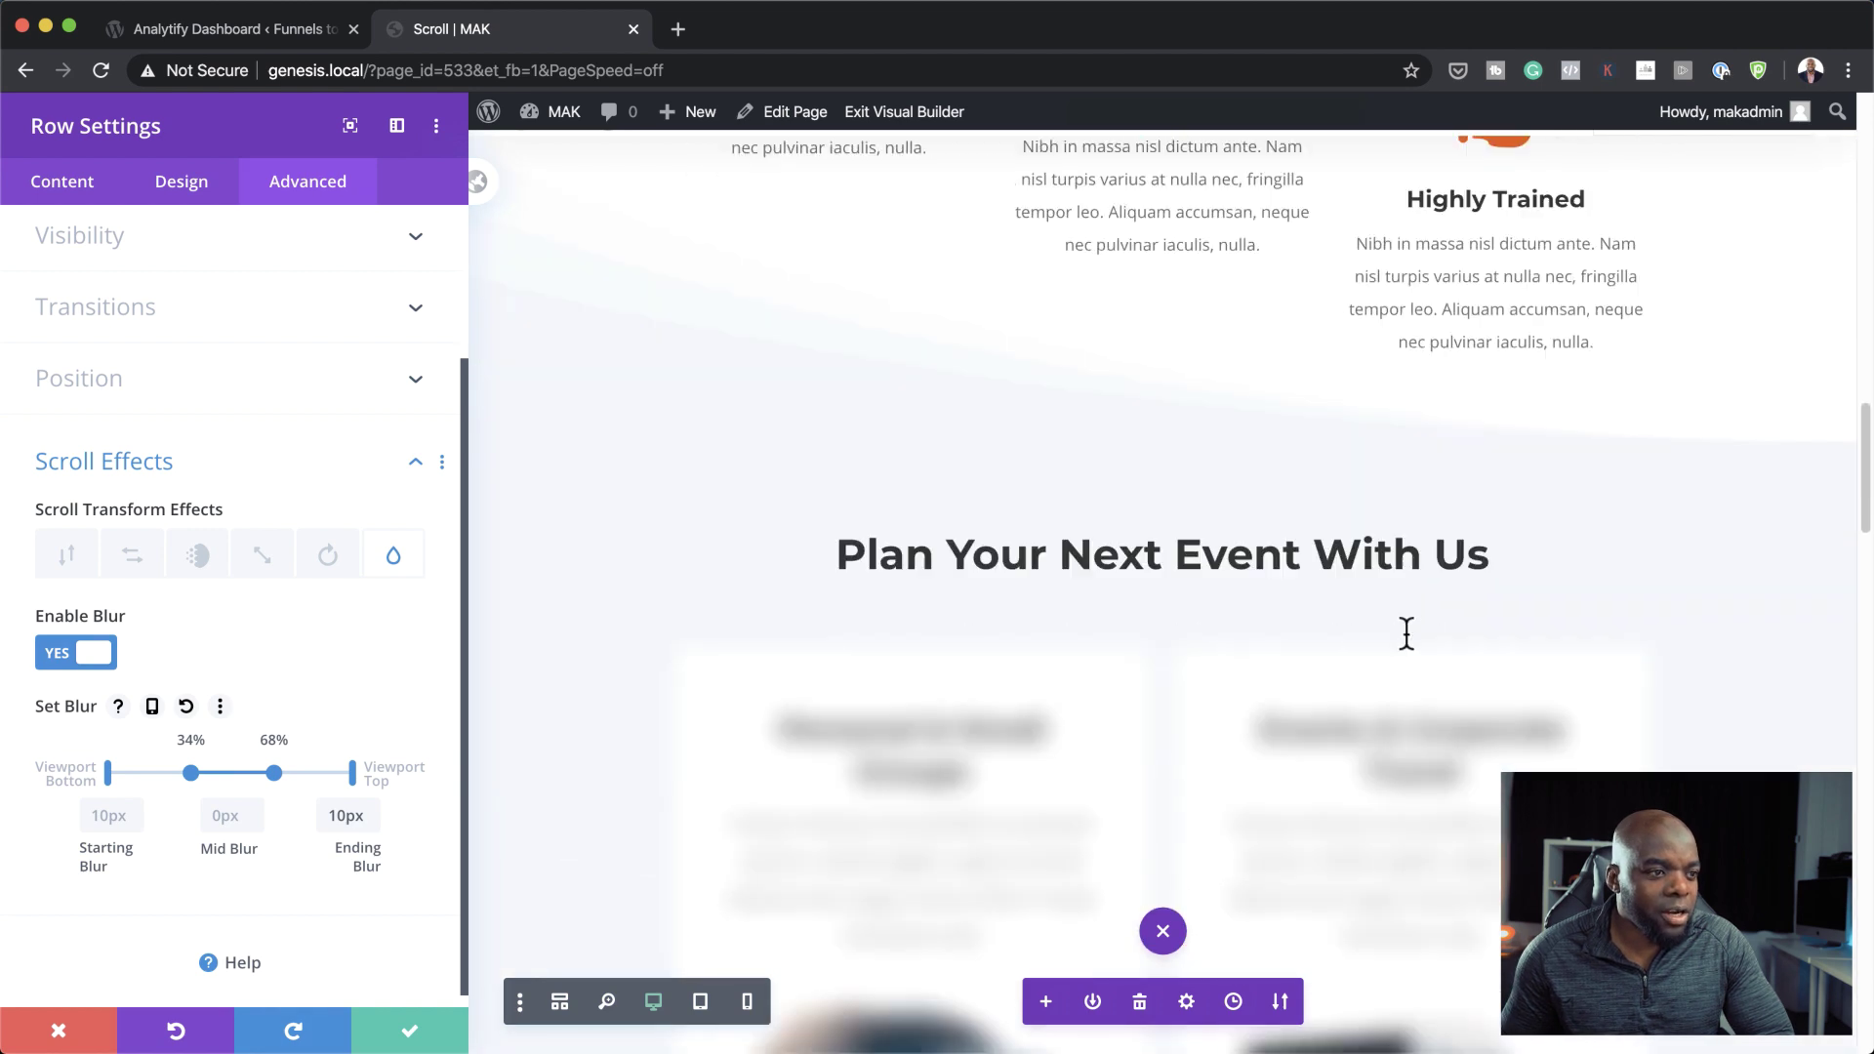
scroll(1406, 635, down, 4)
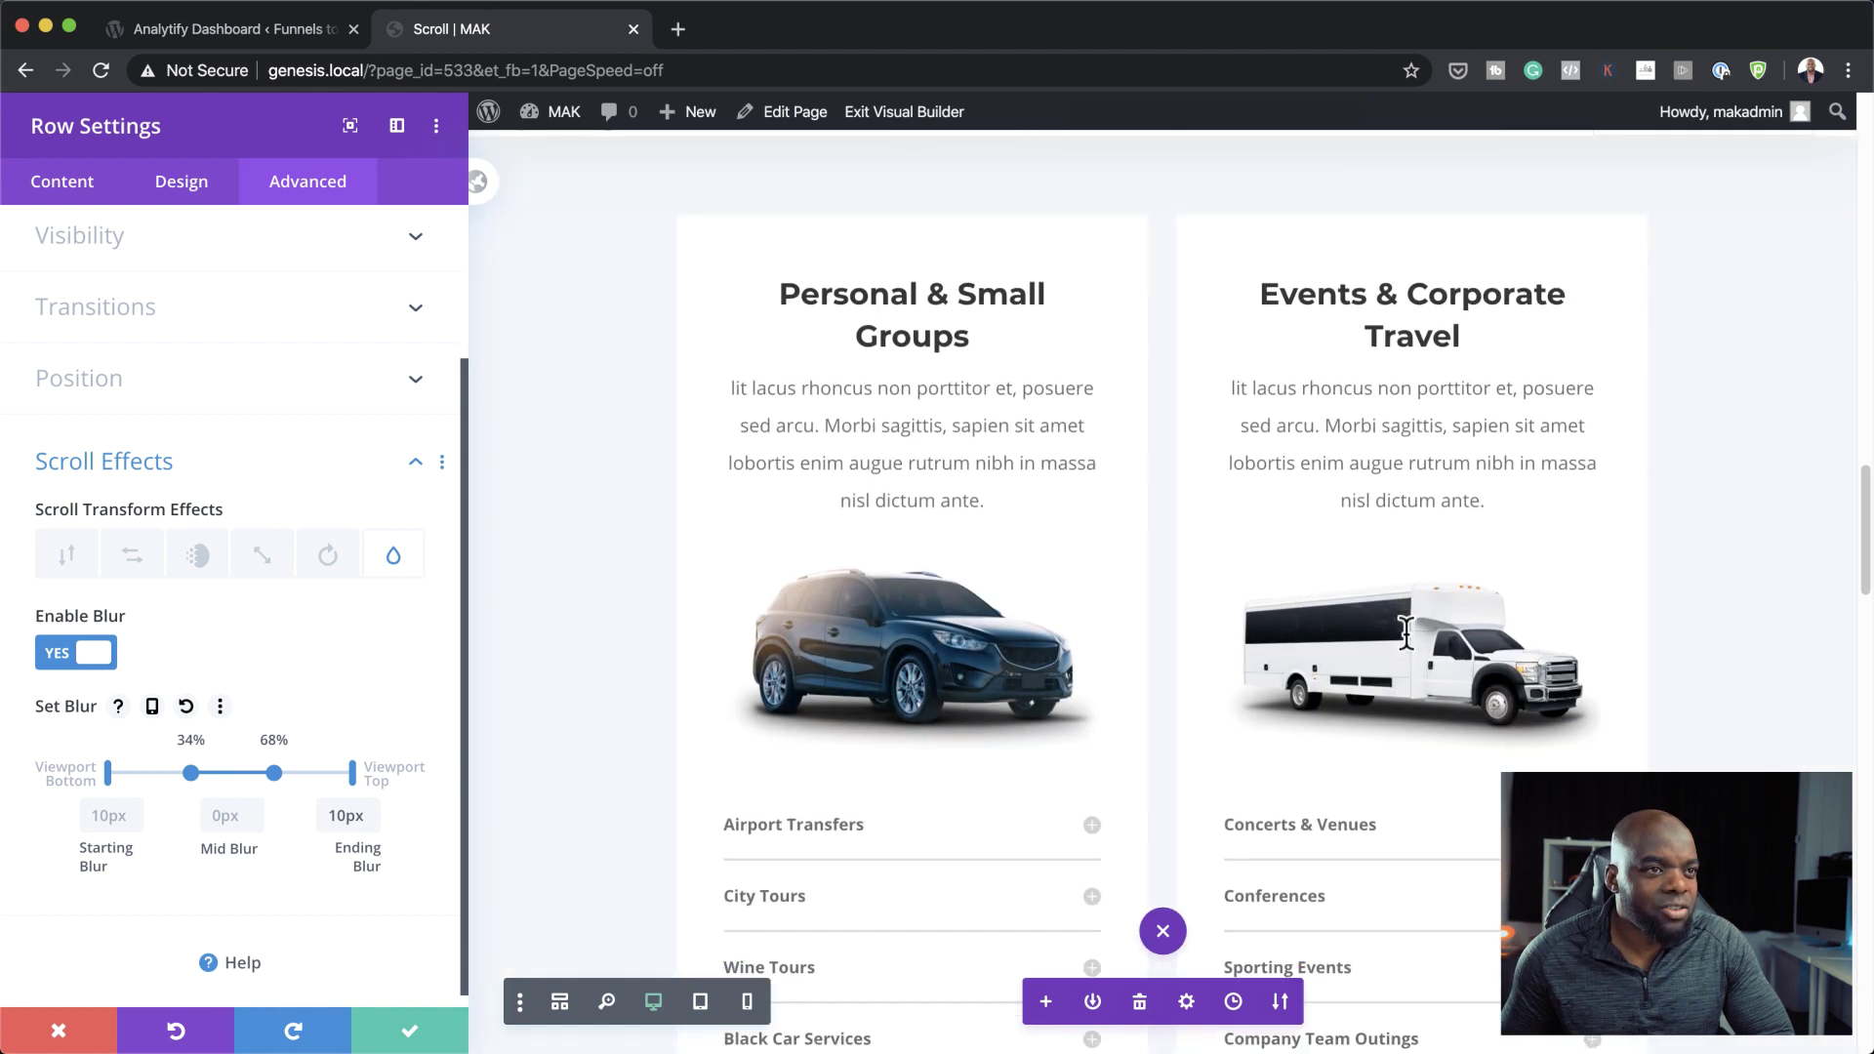
scroll(1405, 635, down, 4)
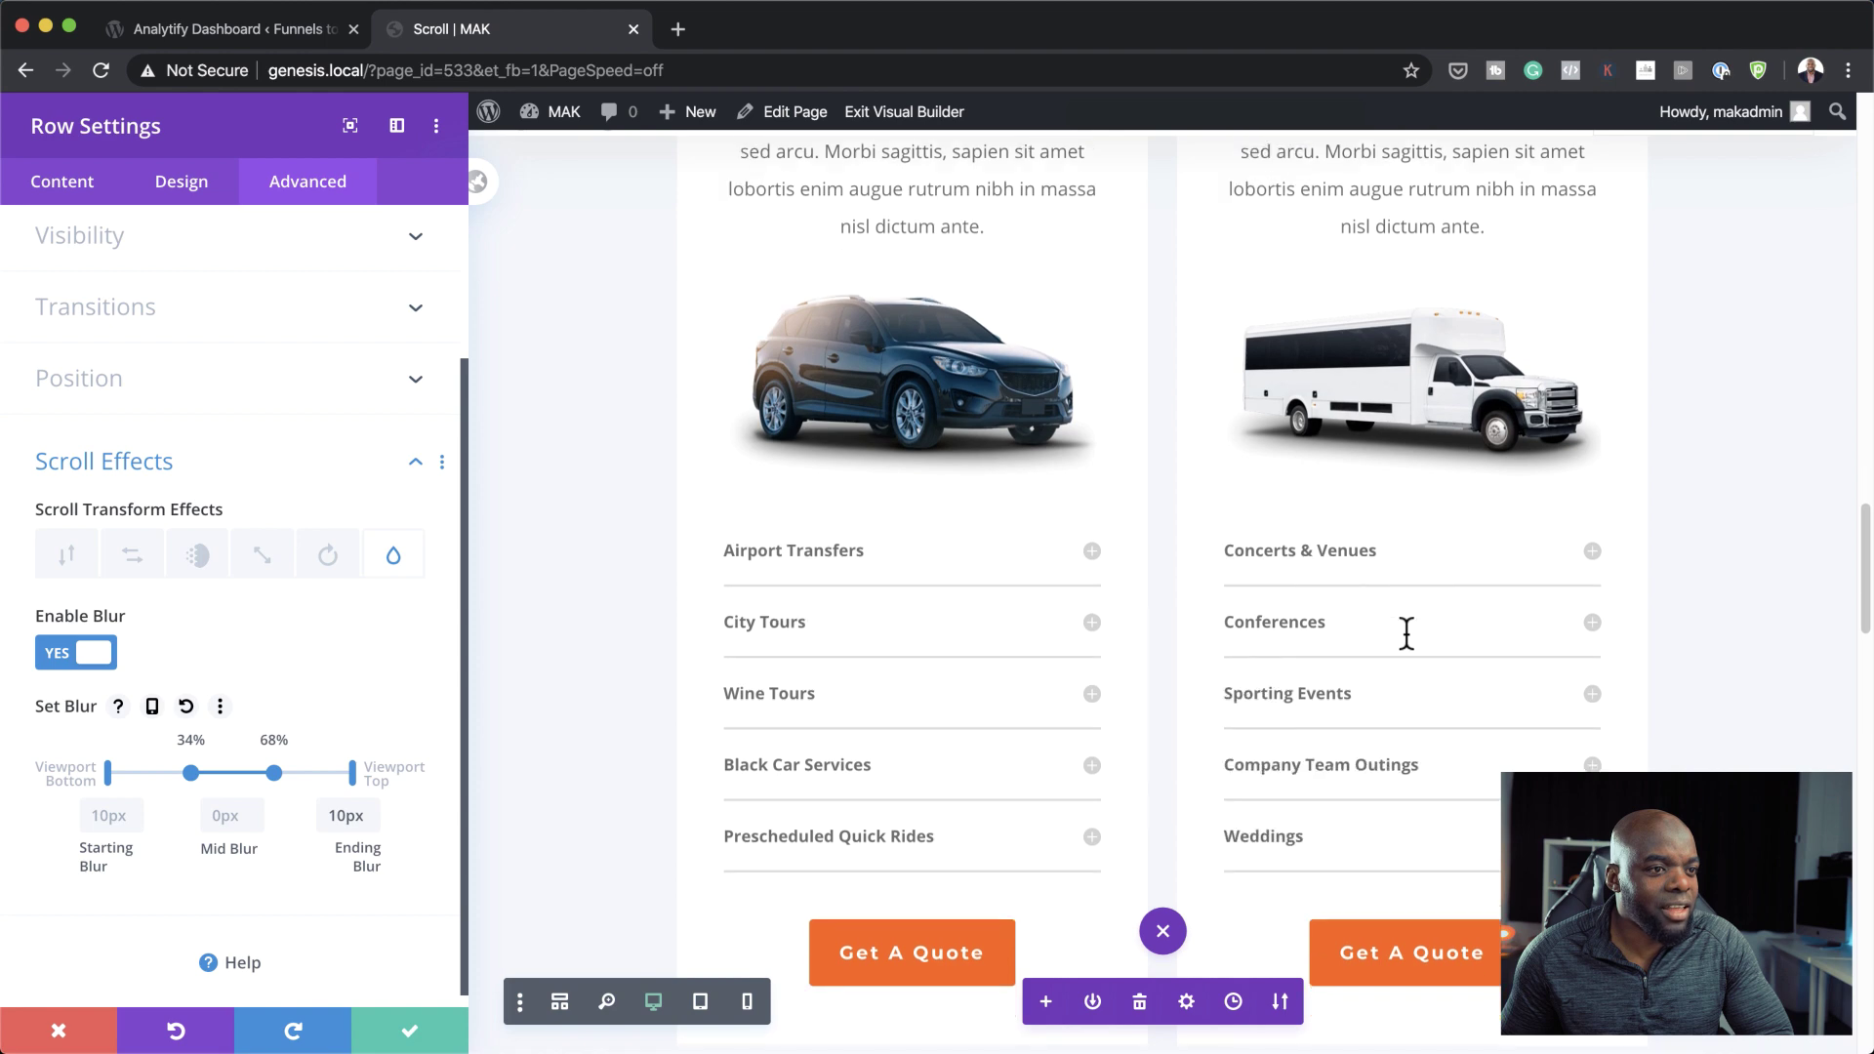
scroll(1407, 635, down, 9)
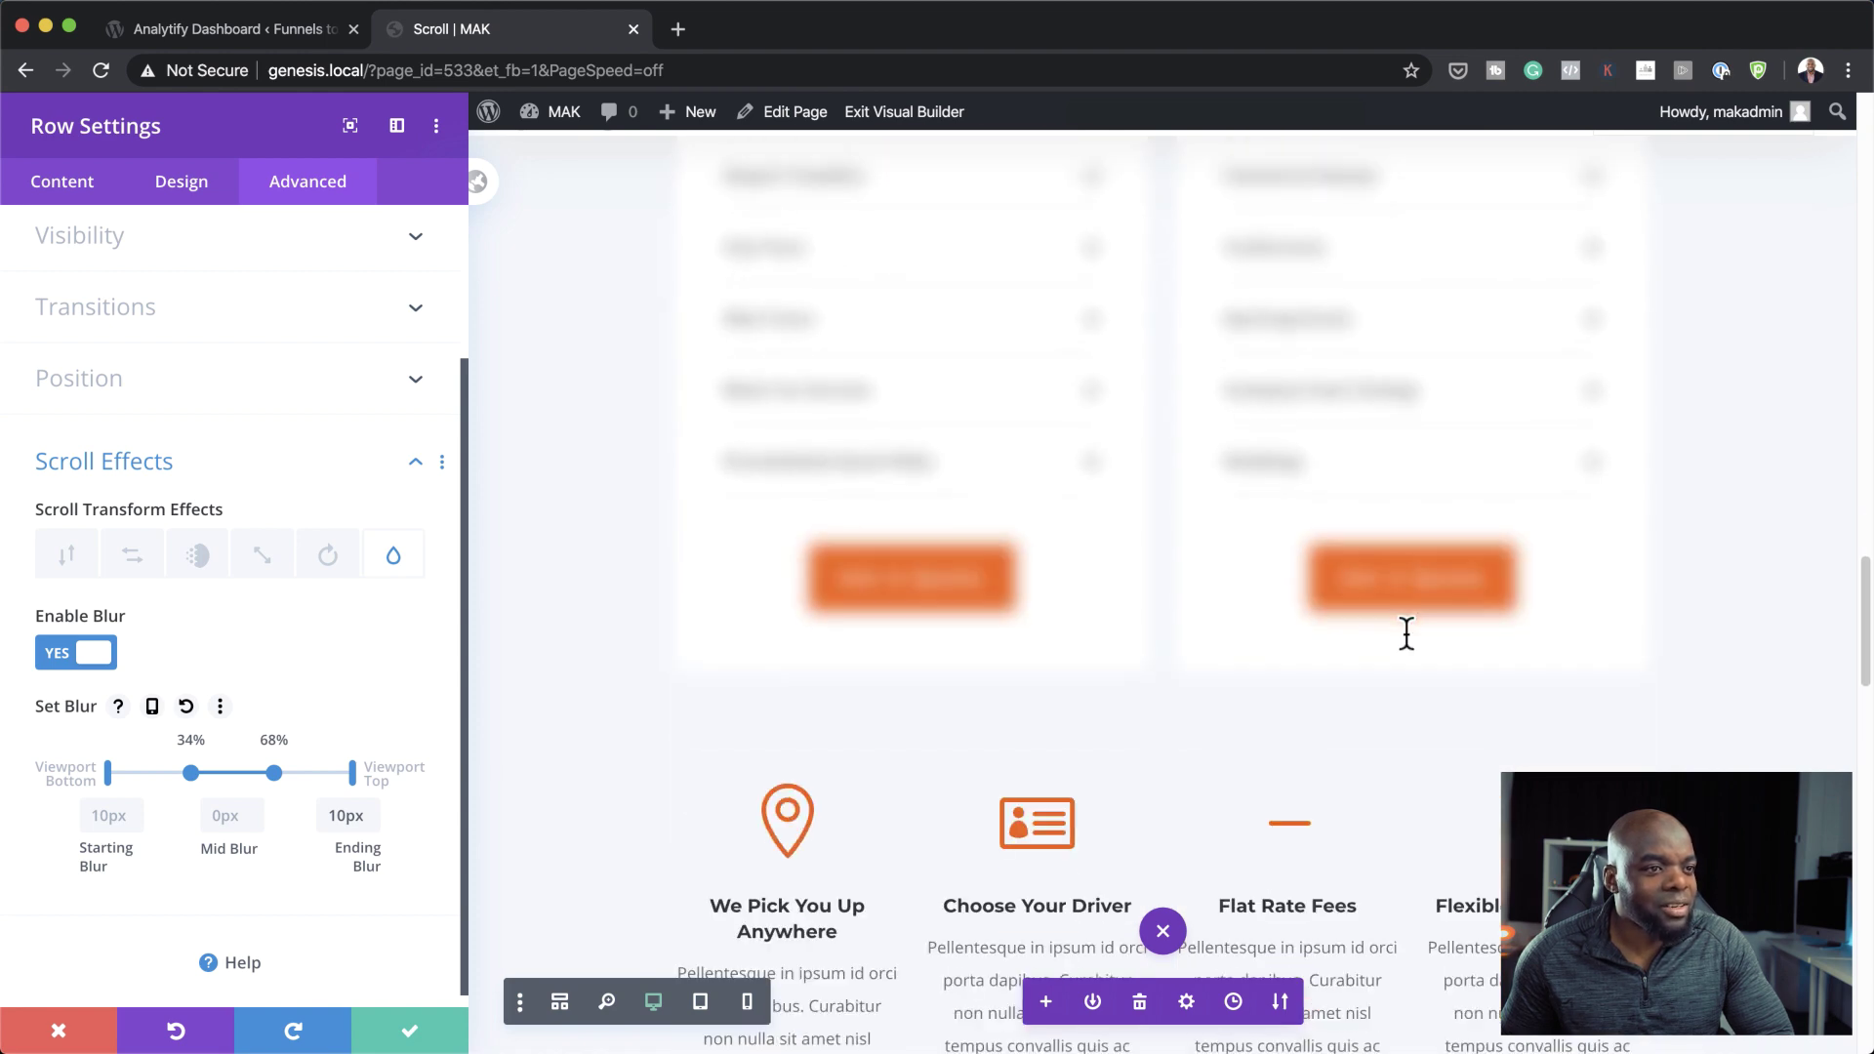
scroll(1407, 636, down, 4)
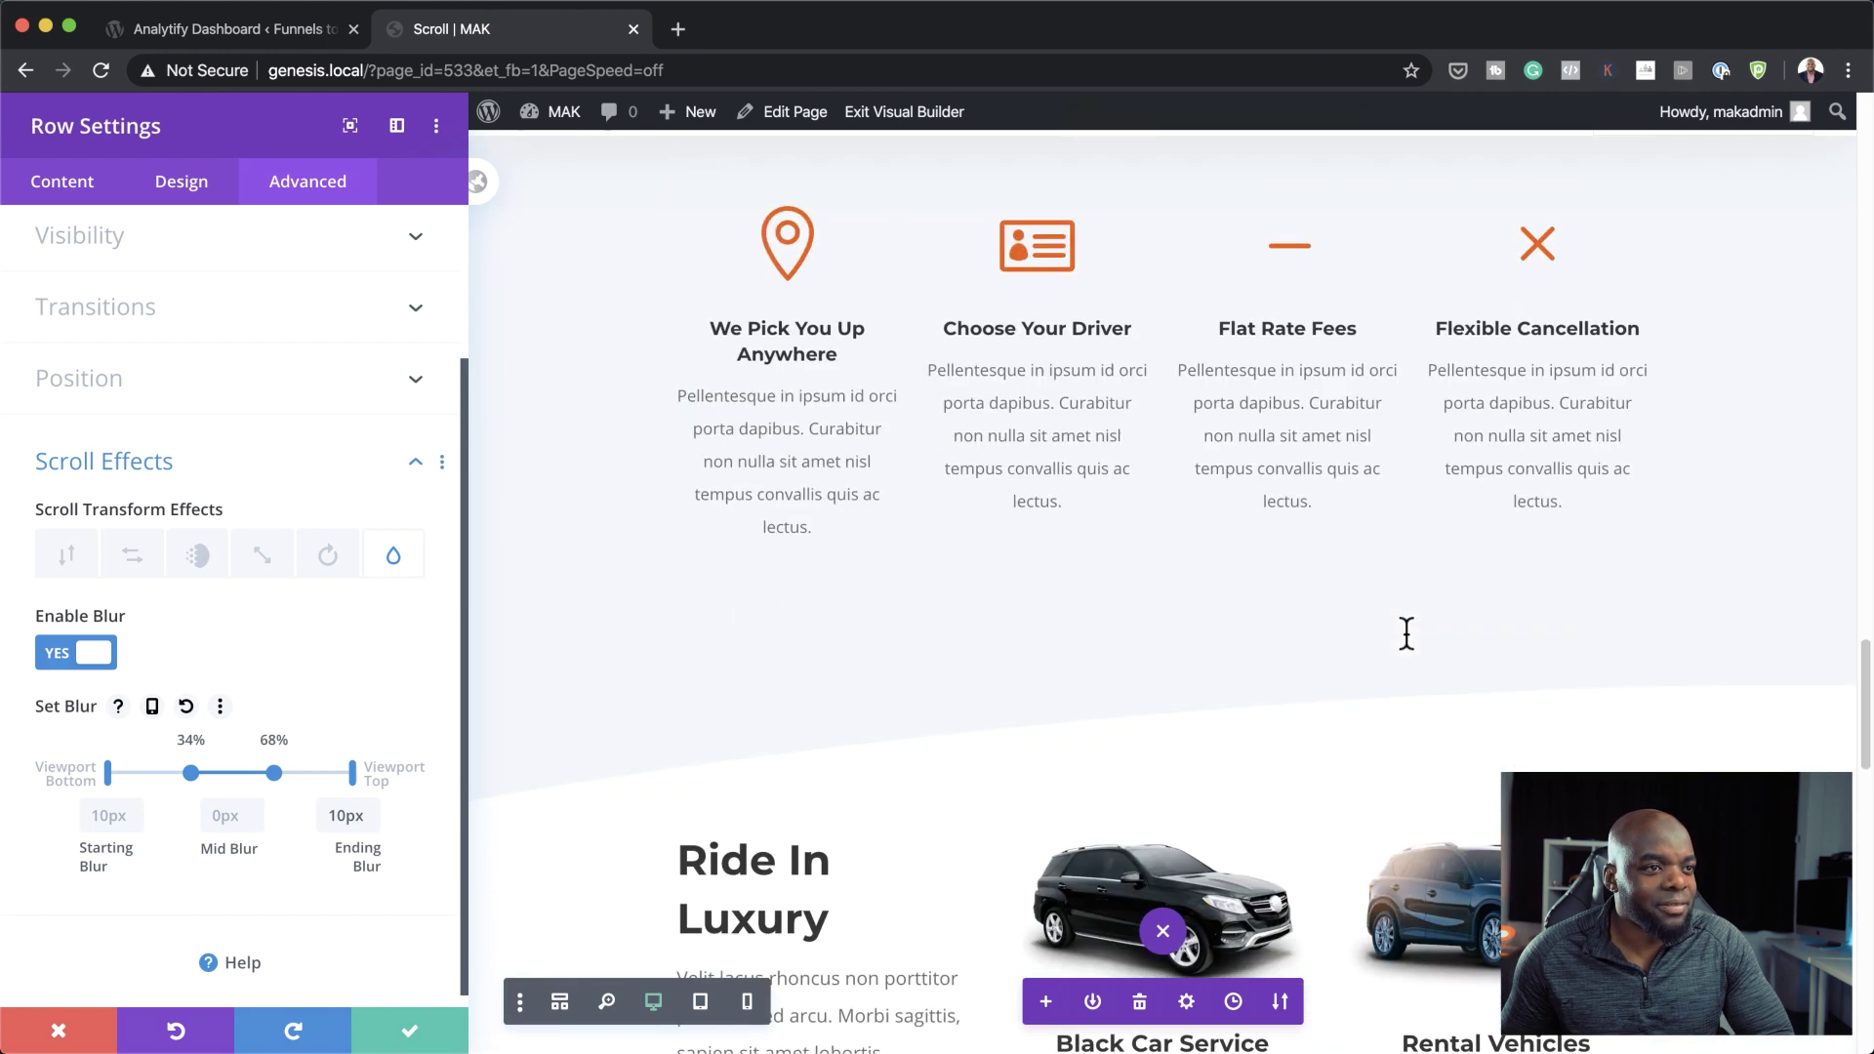
click(408, 1037)
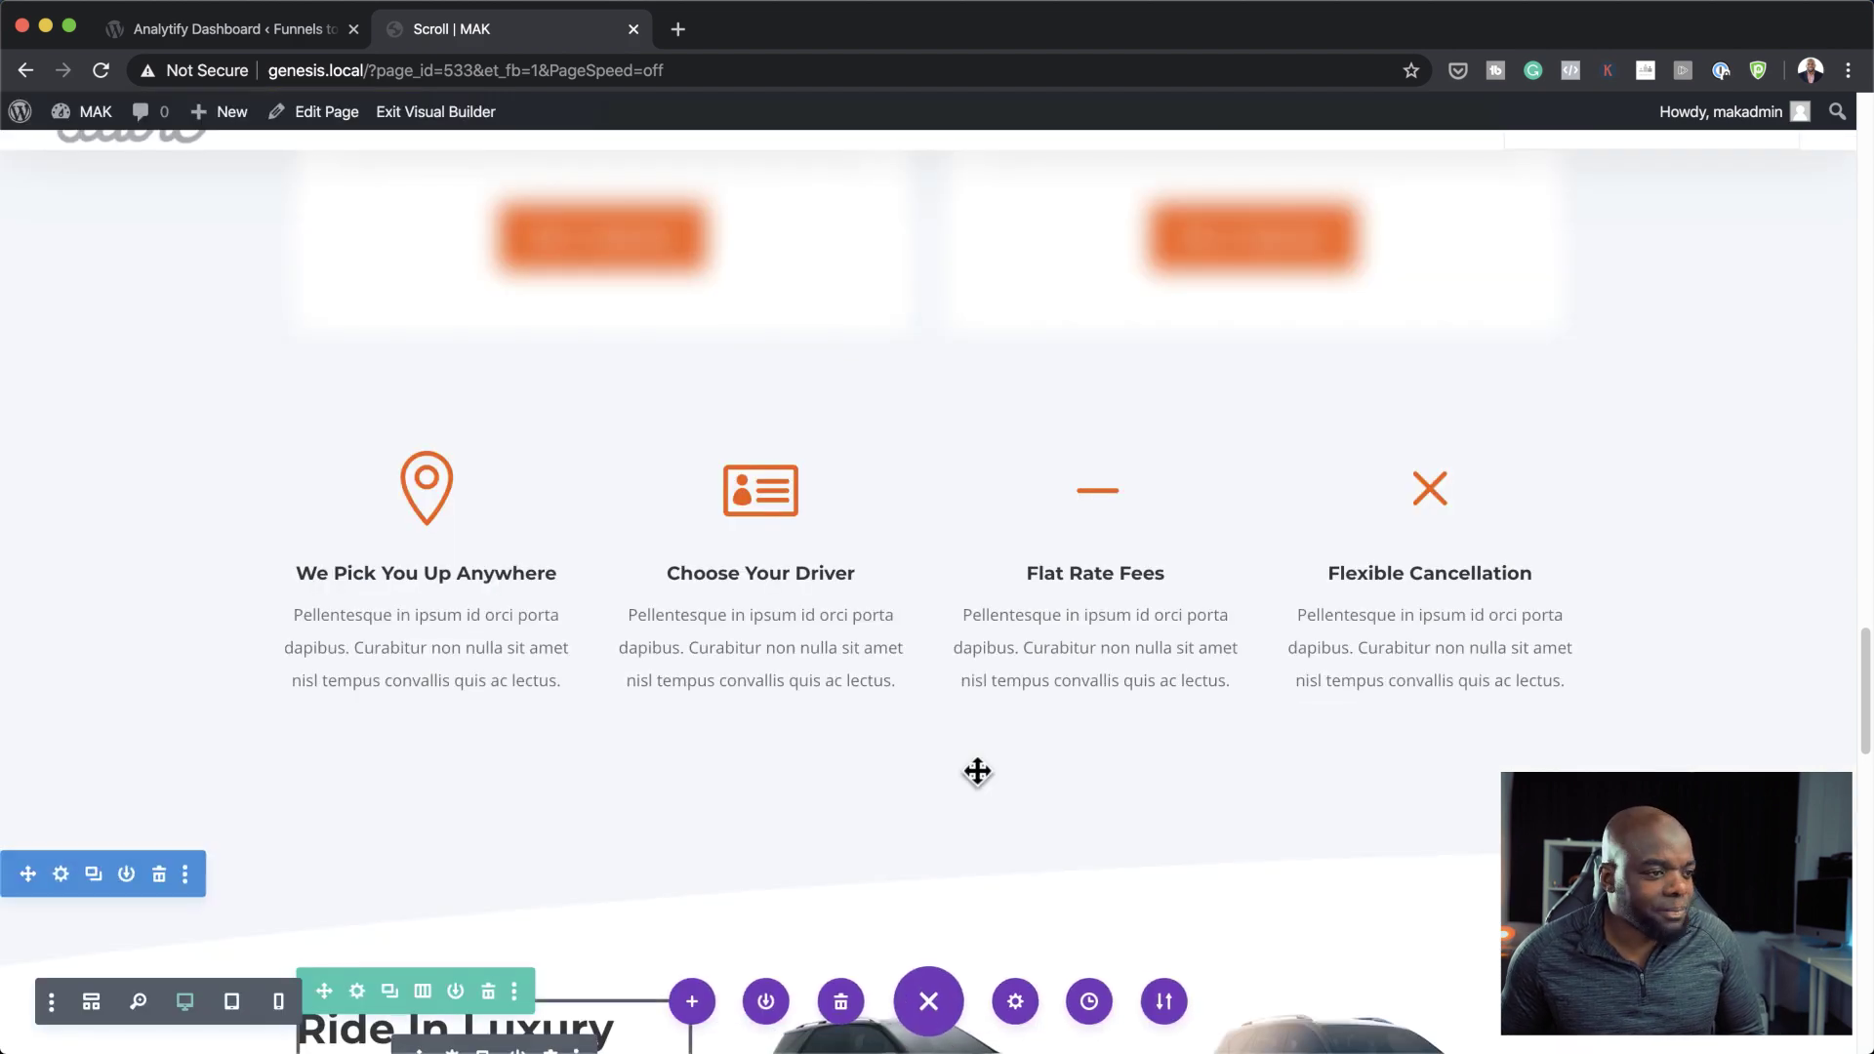
scroll(1201, 707, down, 9)
scroll(1199, 712, down, 1)
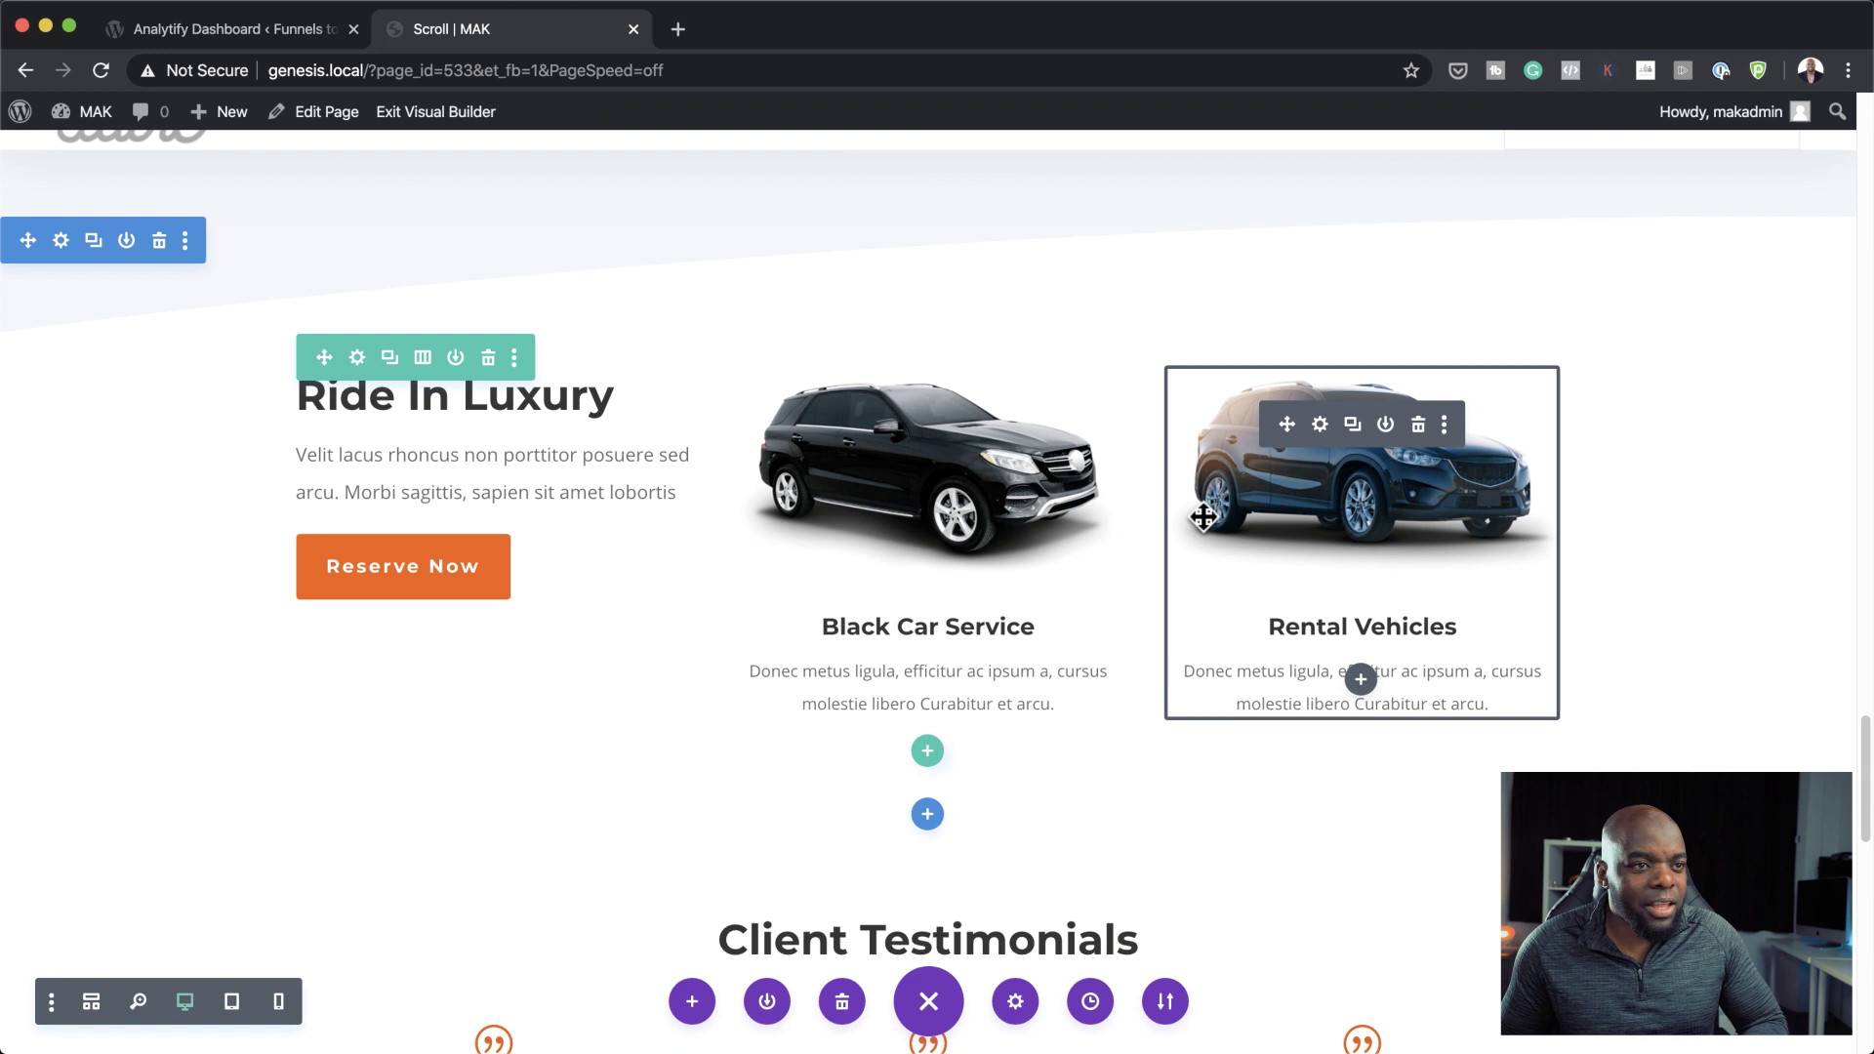
scroll(1074, 637, down, 2)
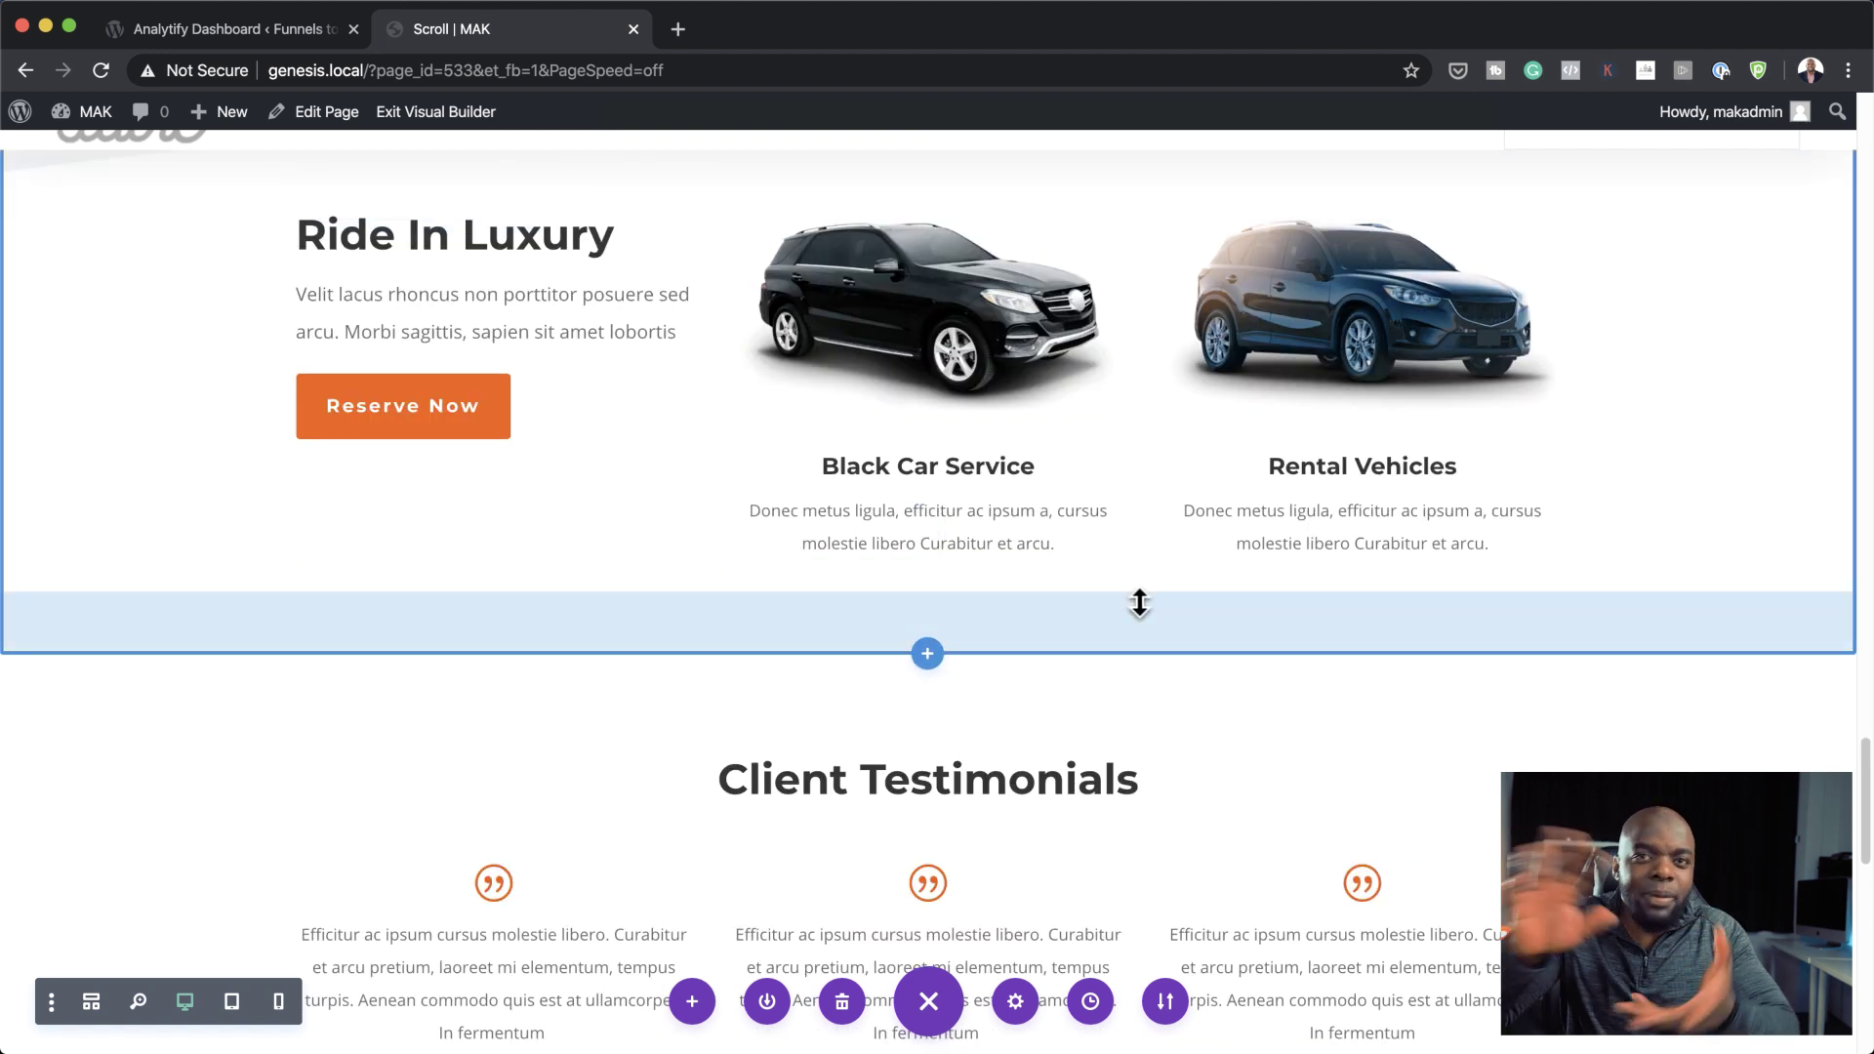
scroll(1100, 414, up, 1)
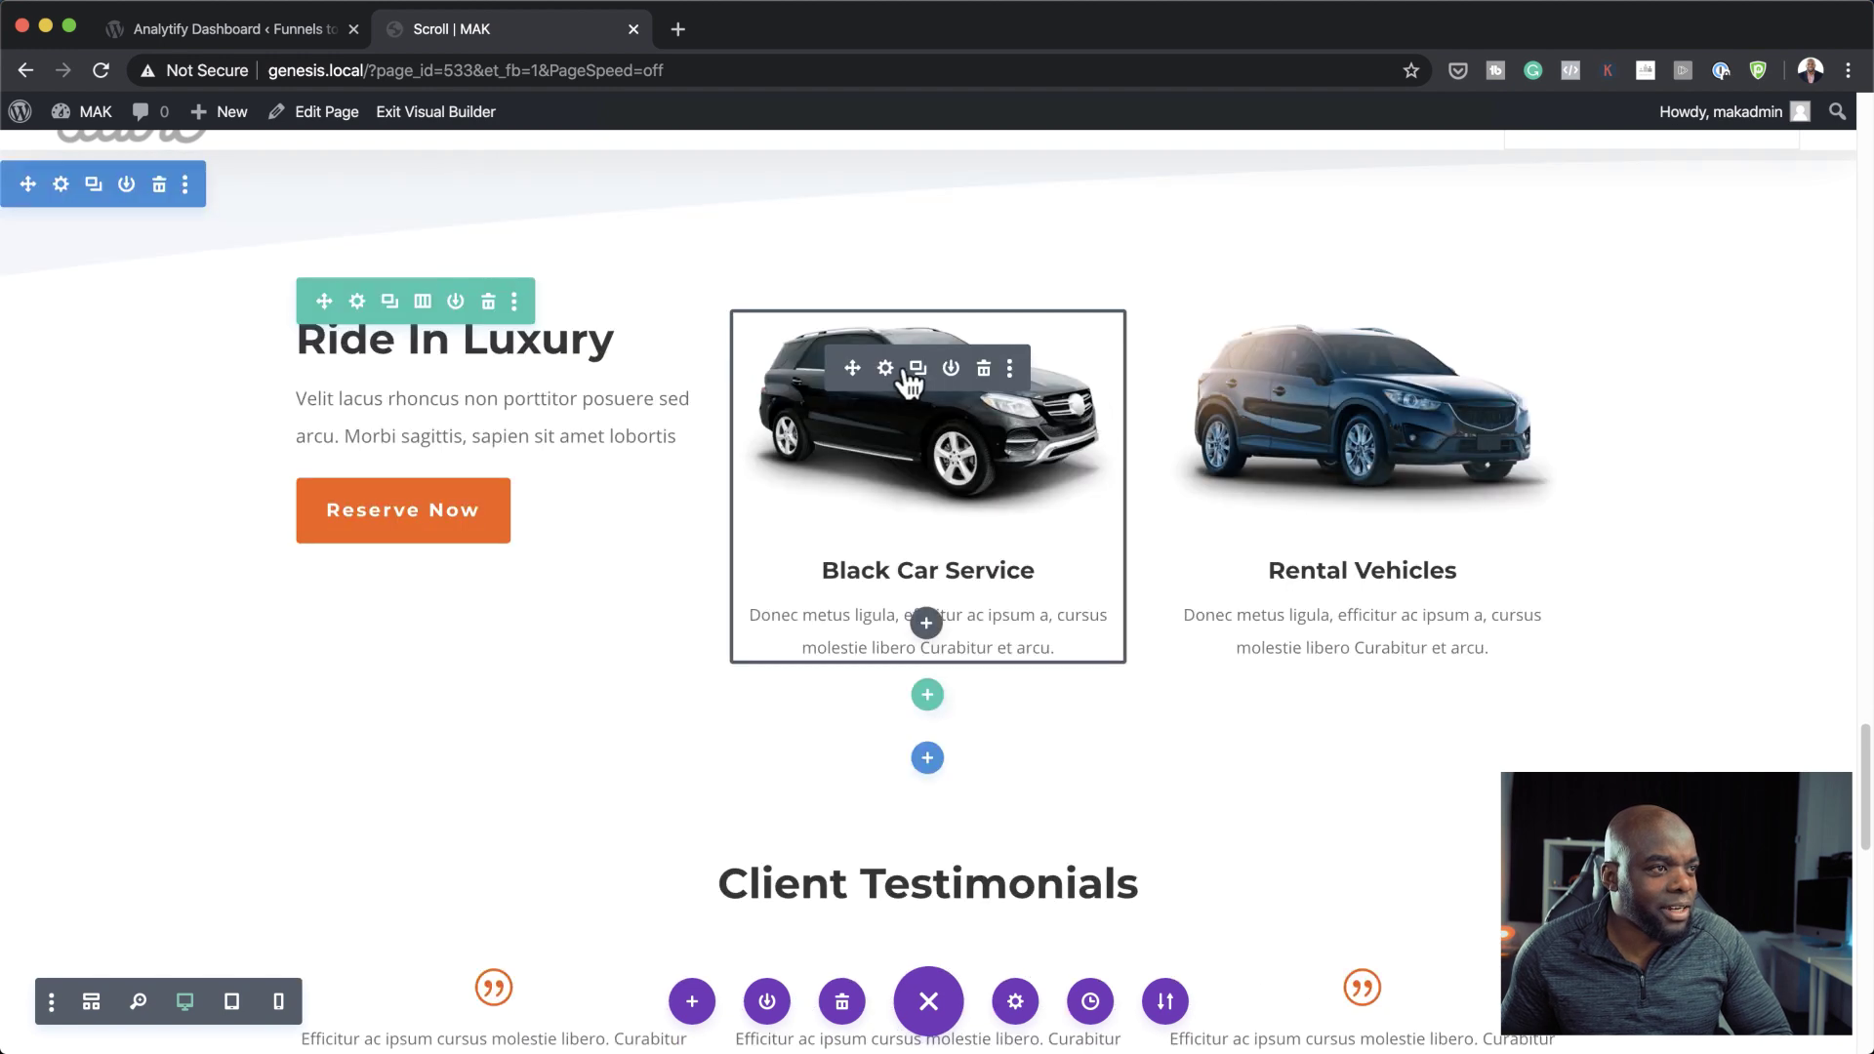
- Enable the Rotating scroll effect on the Black Car Service blurb, turning from 90° to 0°
click(887, 371)
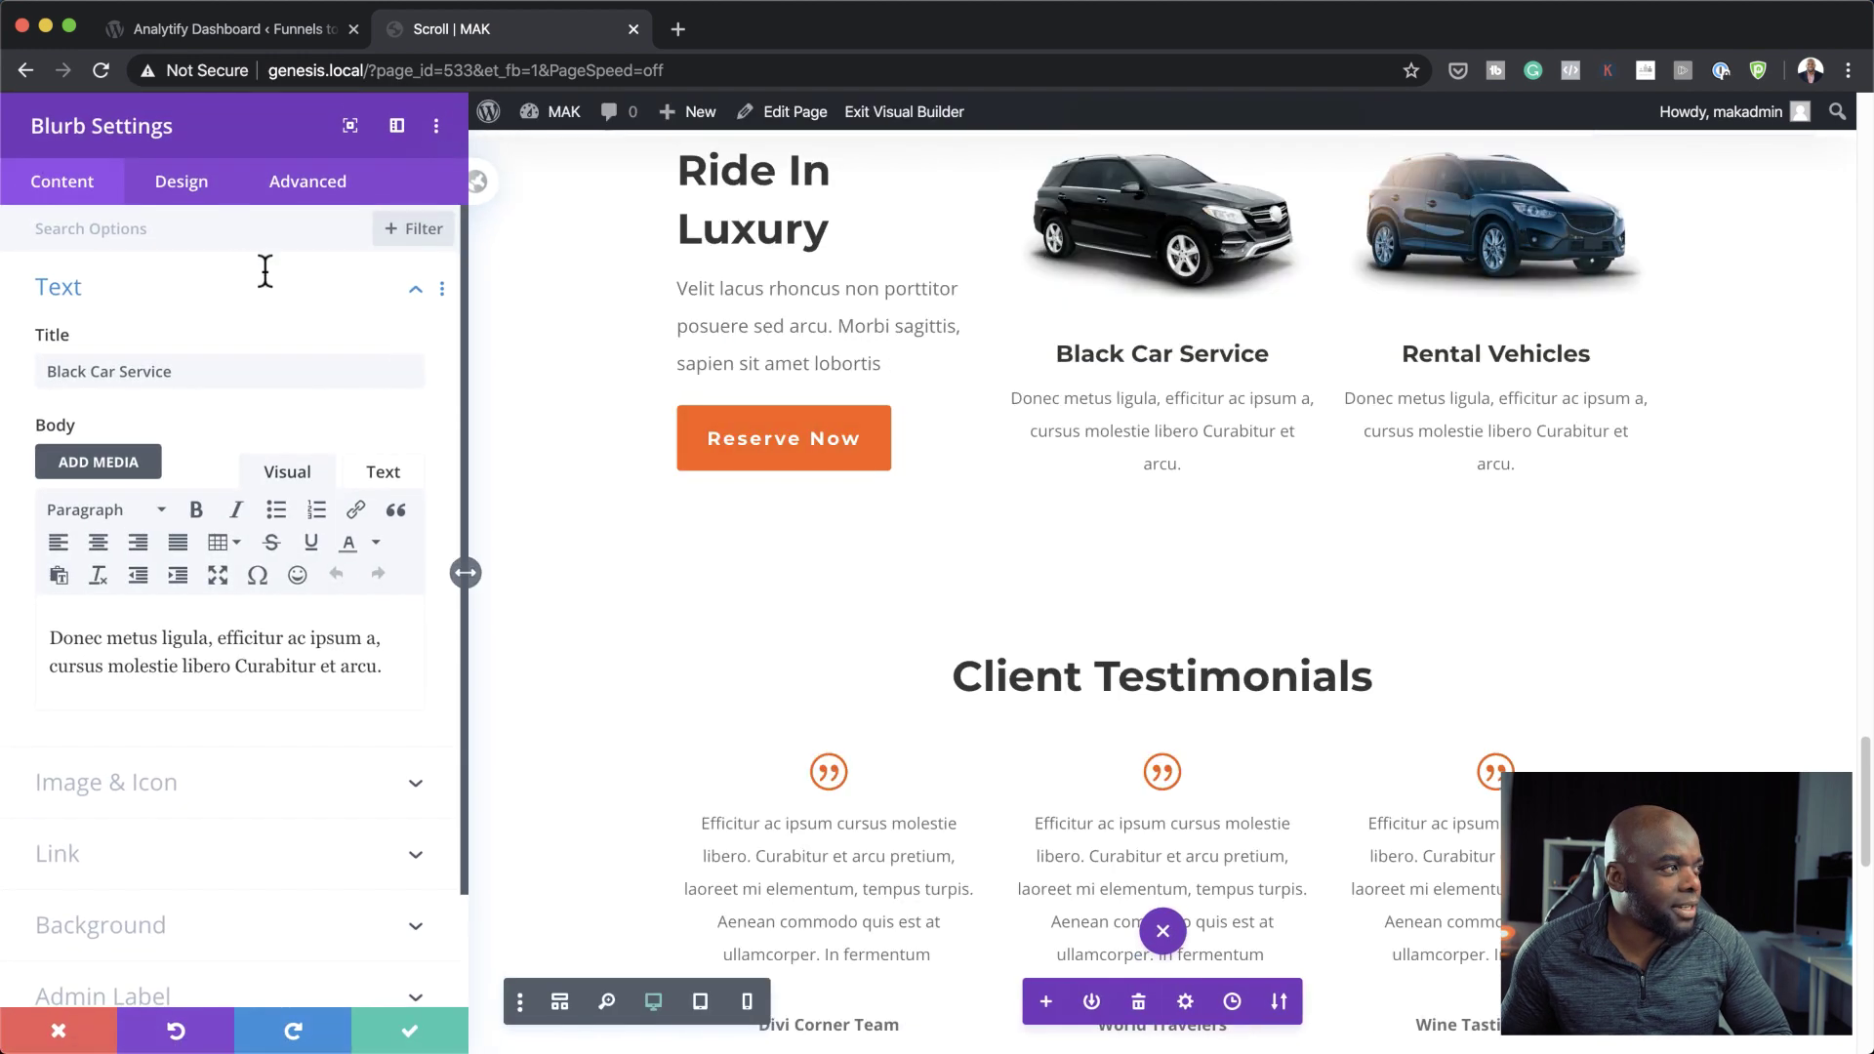
click(308, 195)
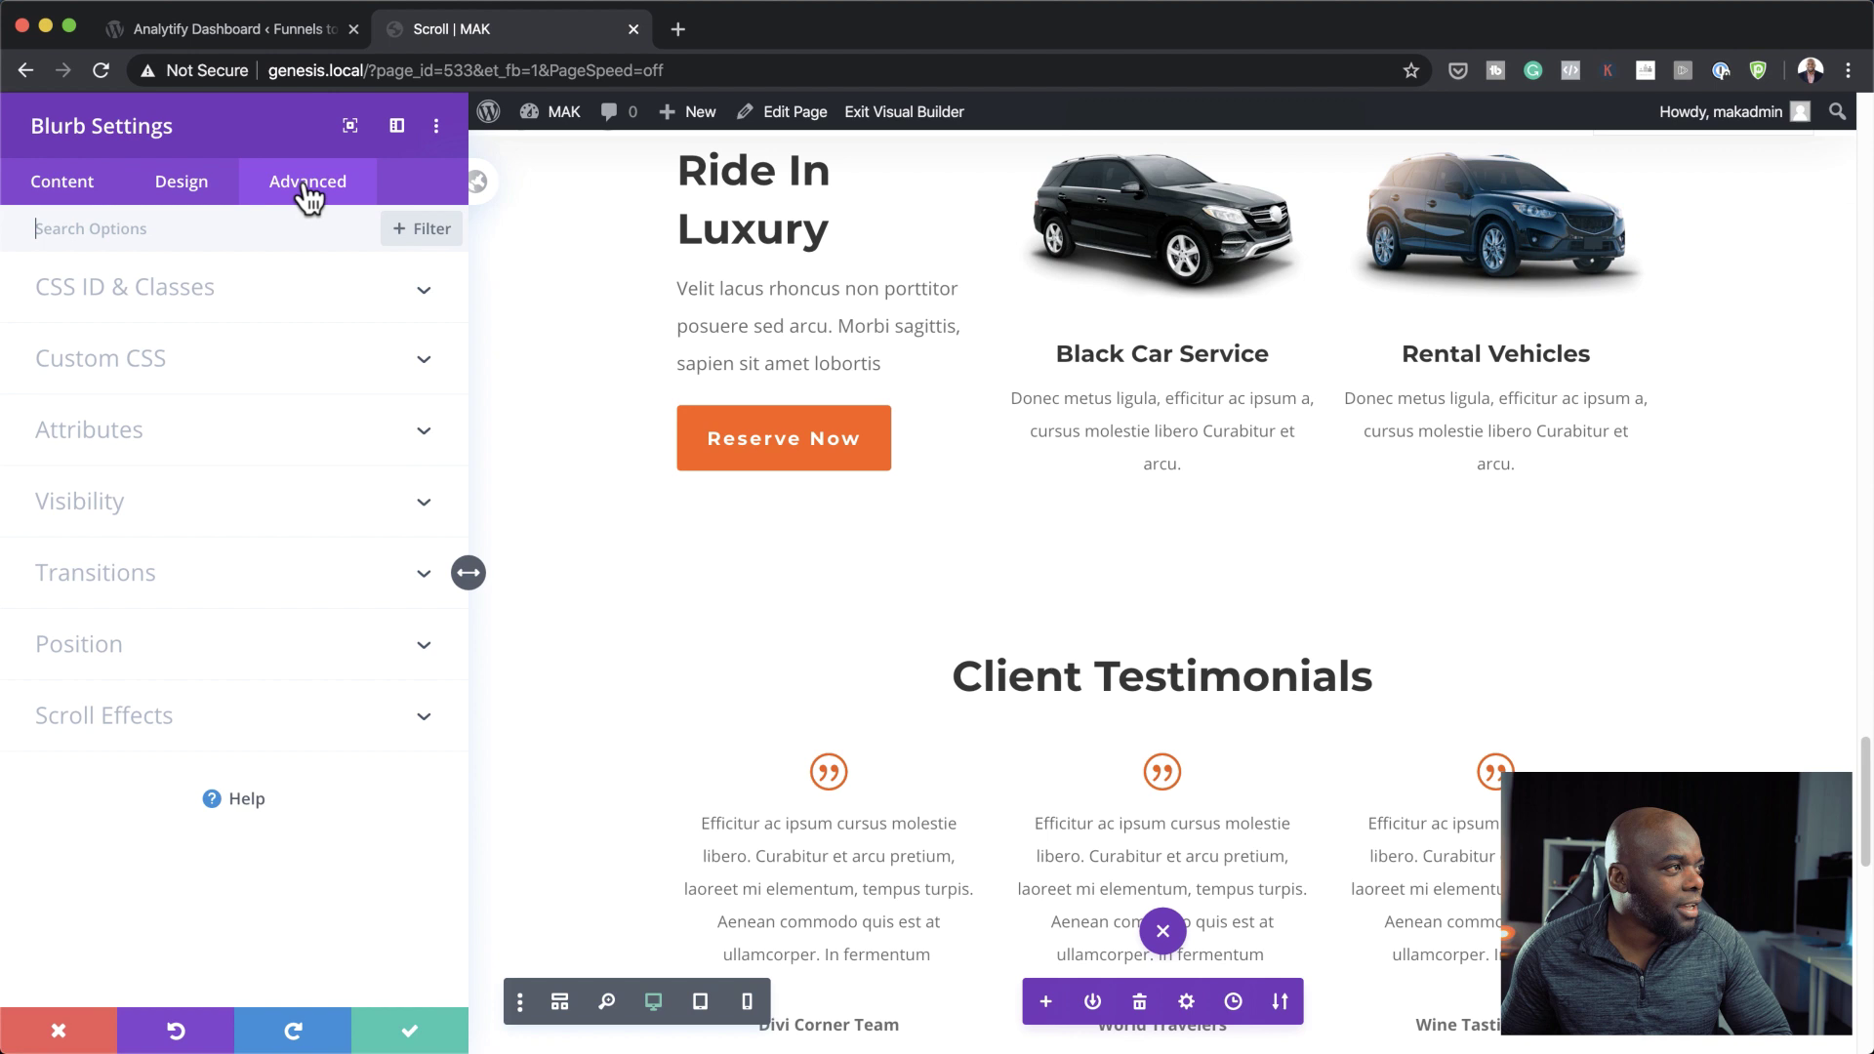
click(154, 722)
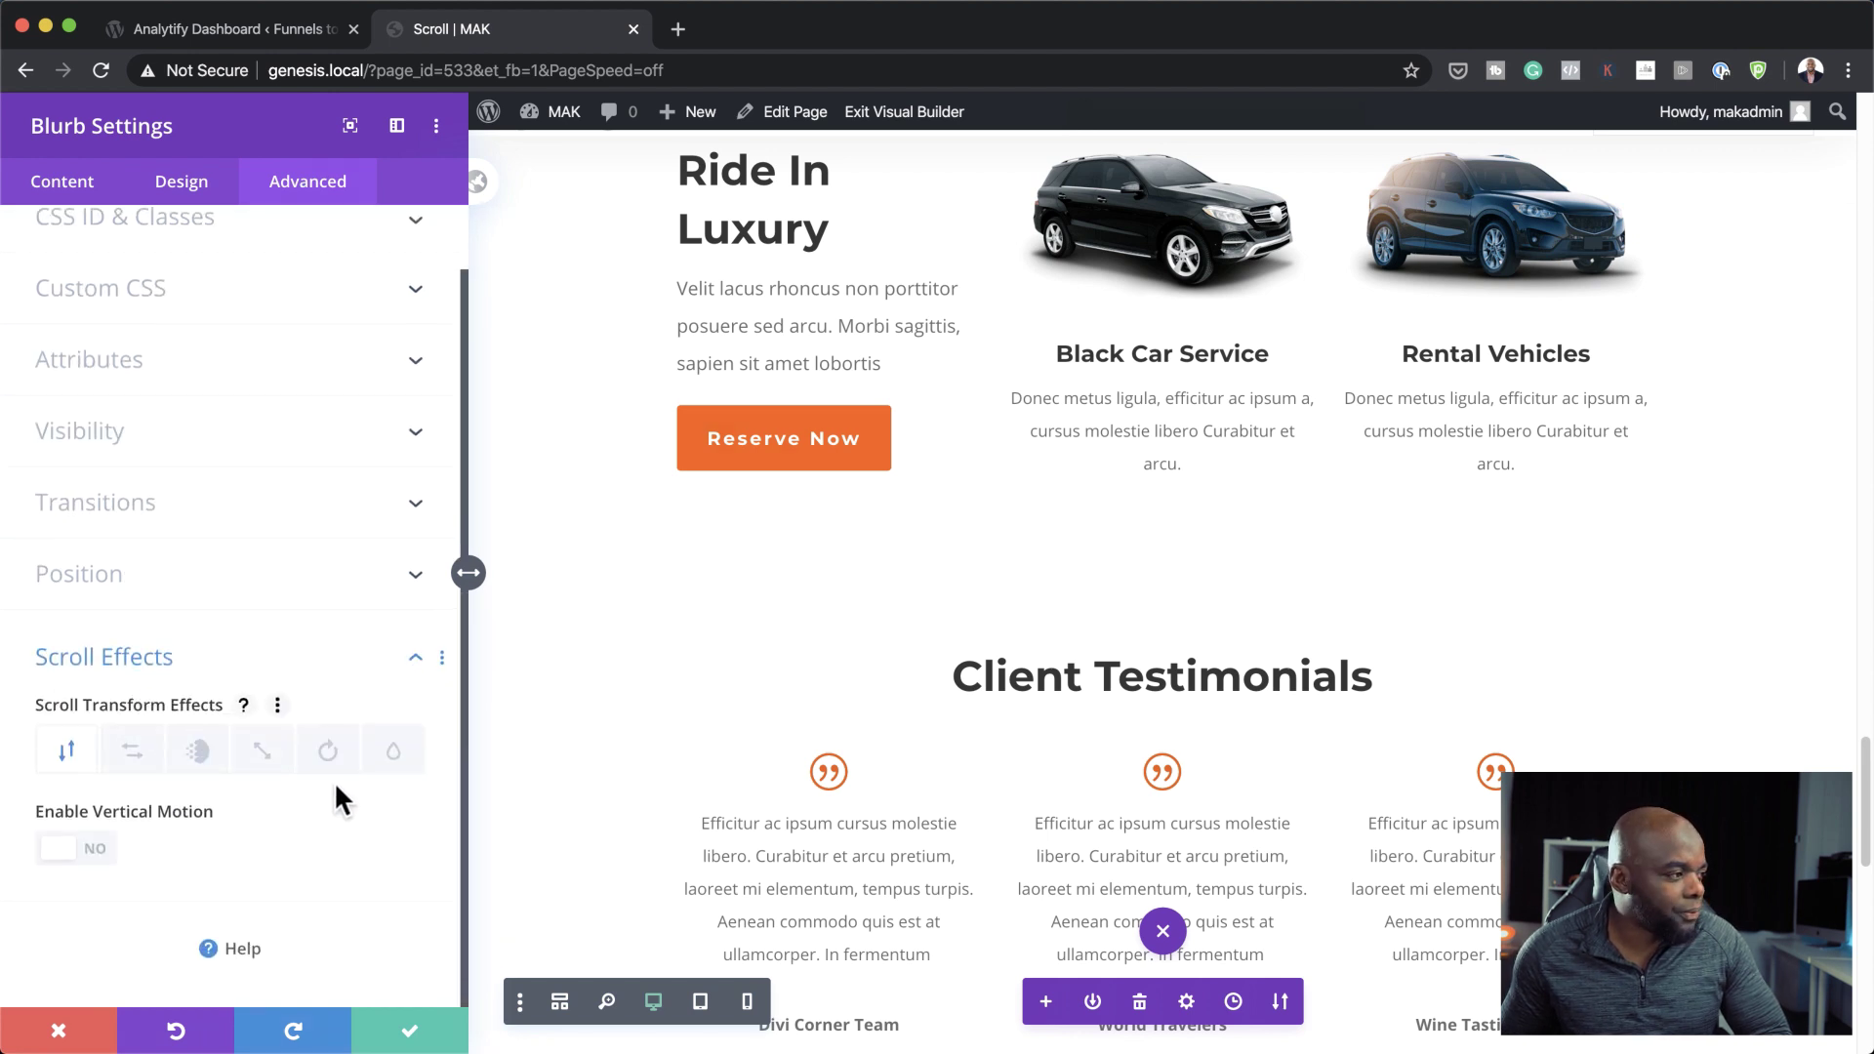
click(328, 754)
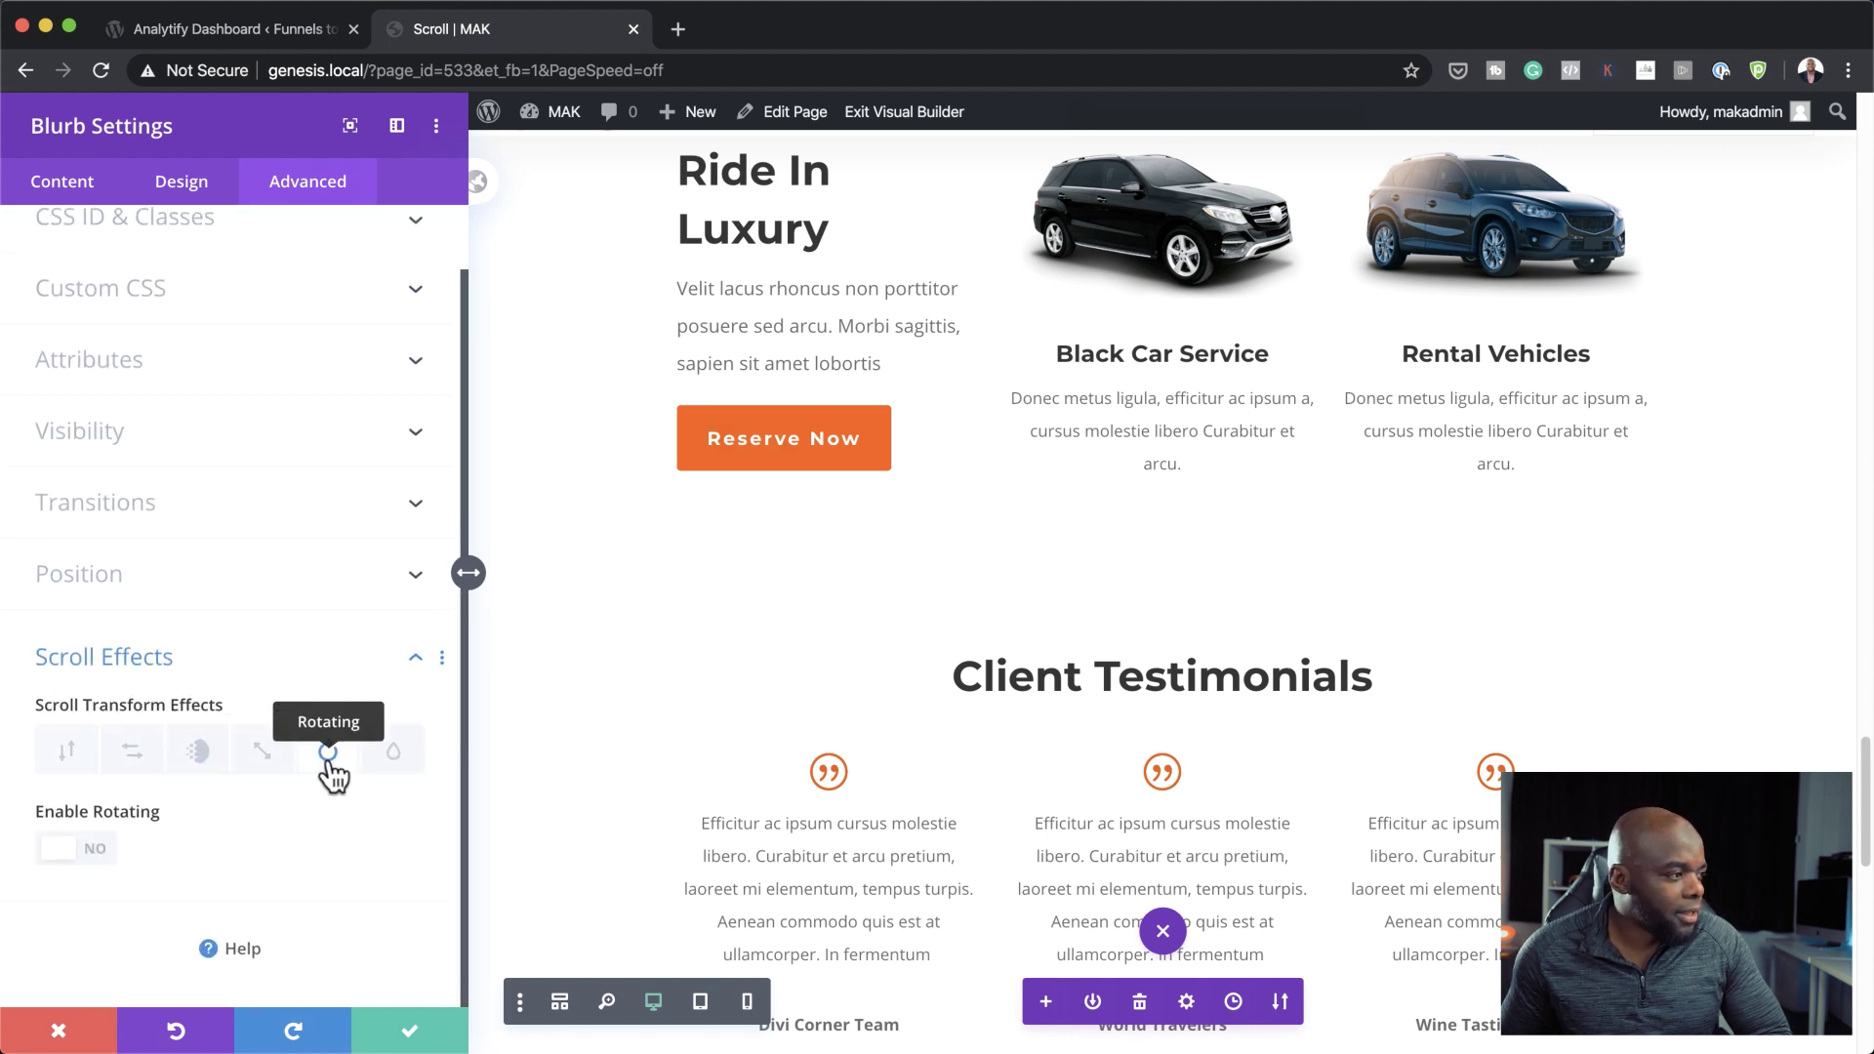
click(97, 851)
- Preview the blurb's rotation down the page, then save its settings
scroll(386, 859, down, 3)
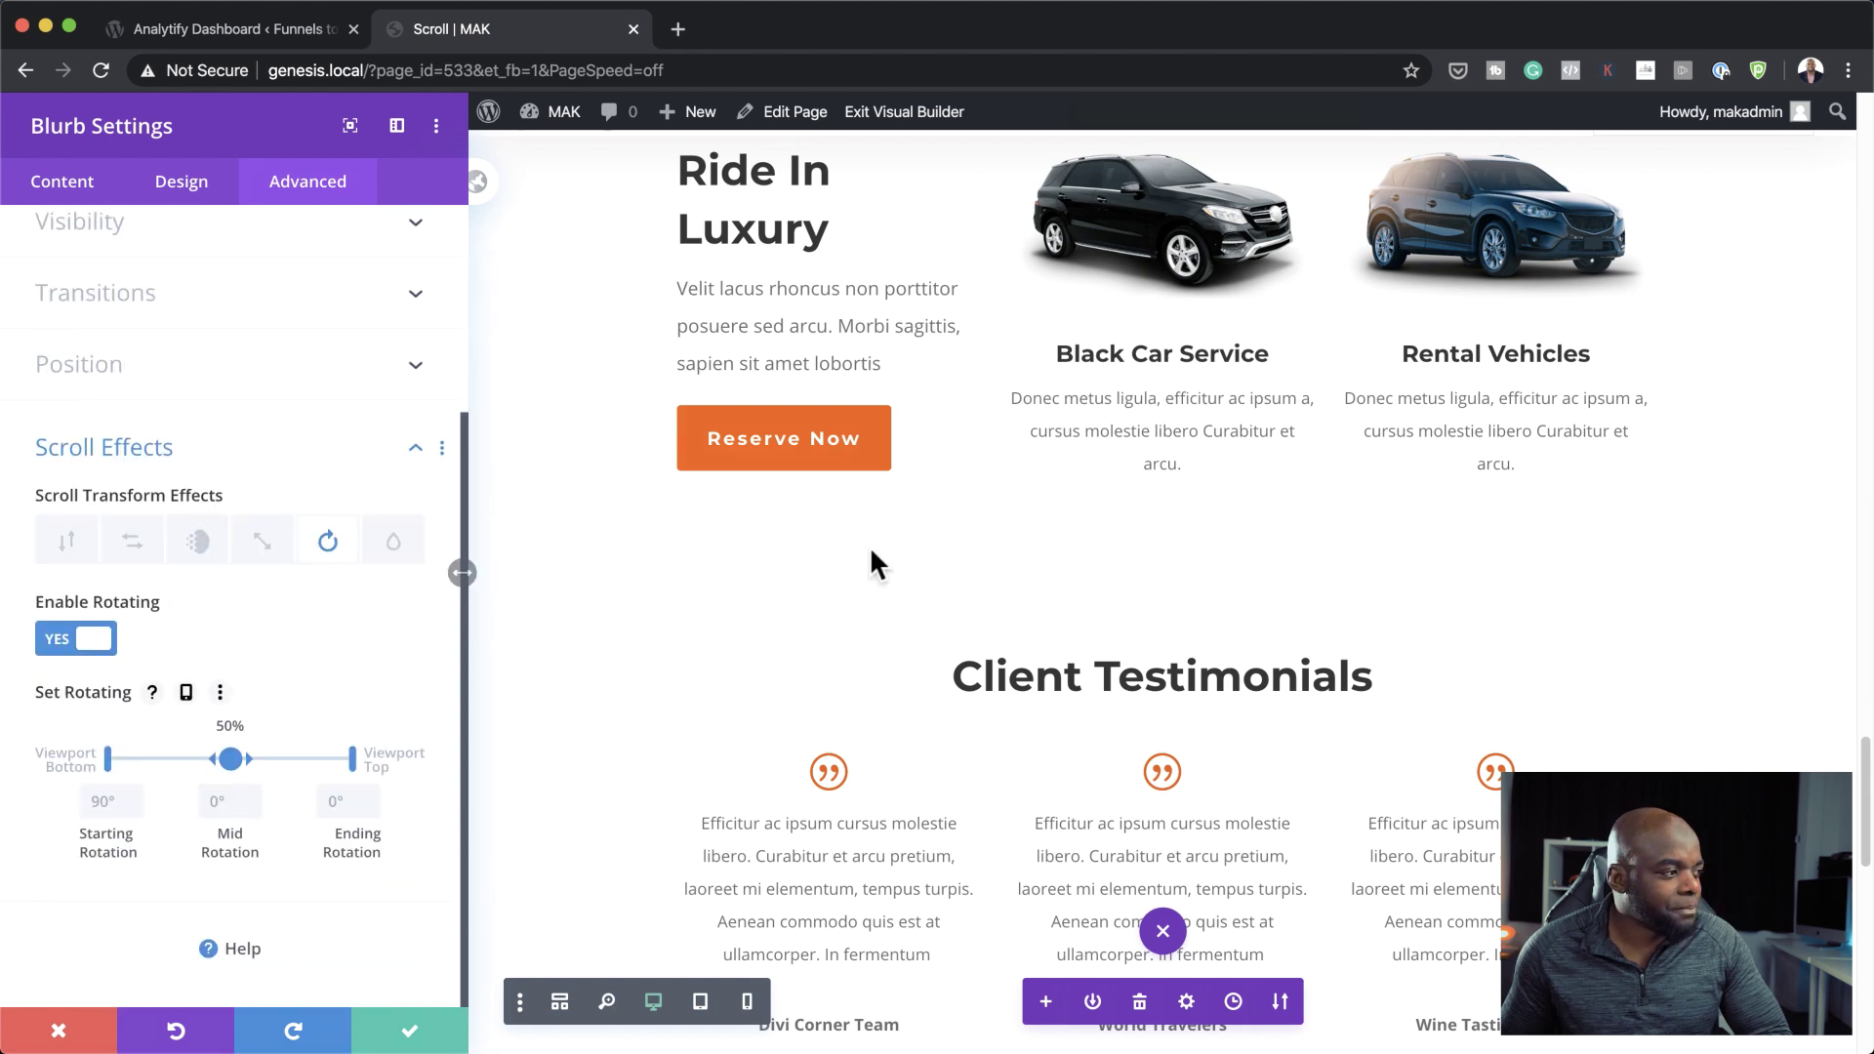
scroll(1281, 508, down, 10)
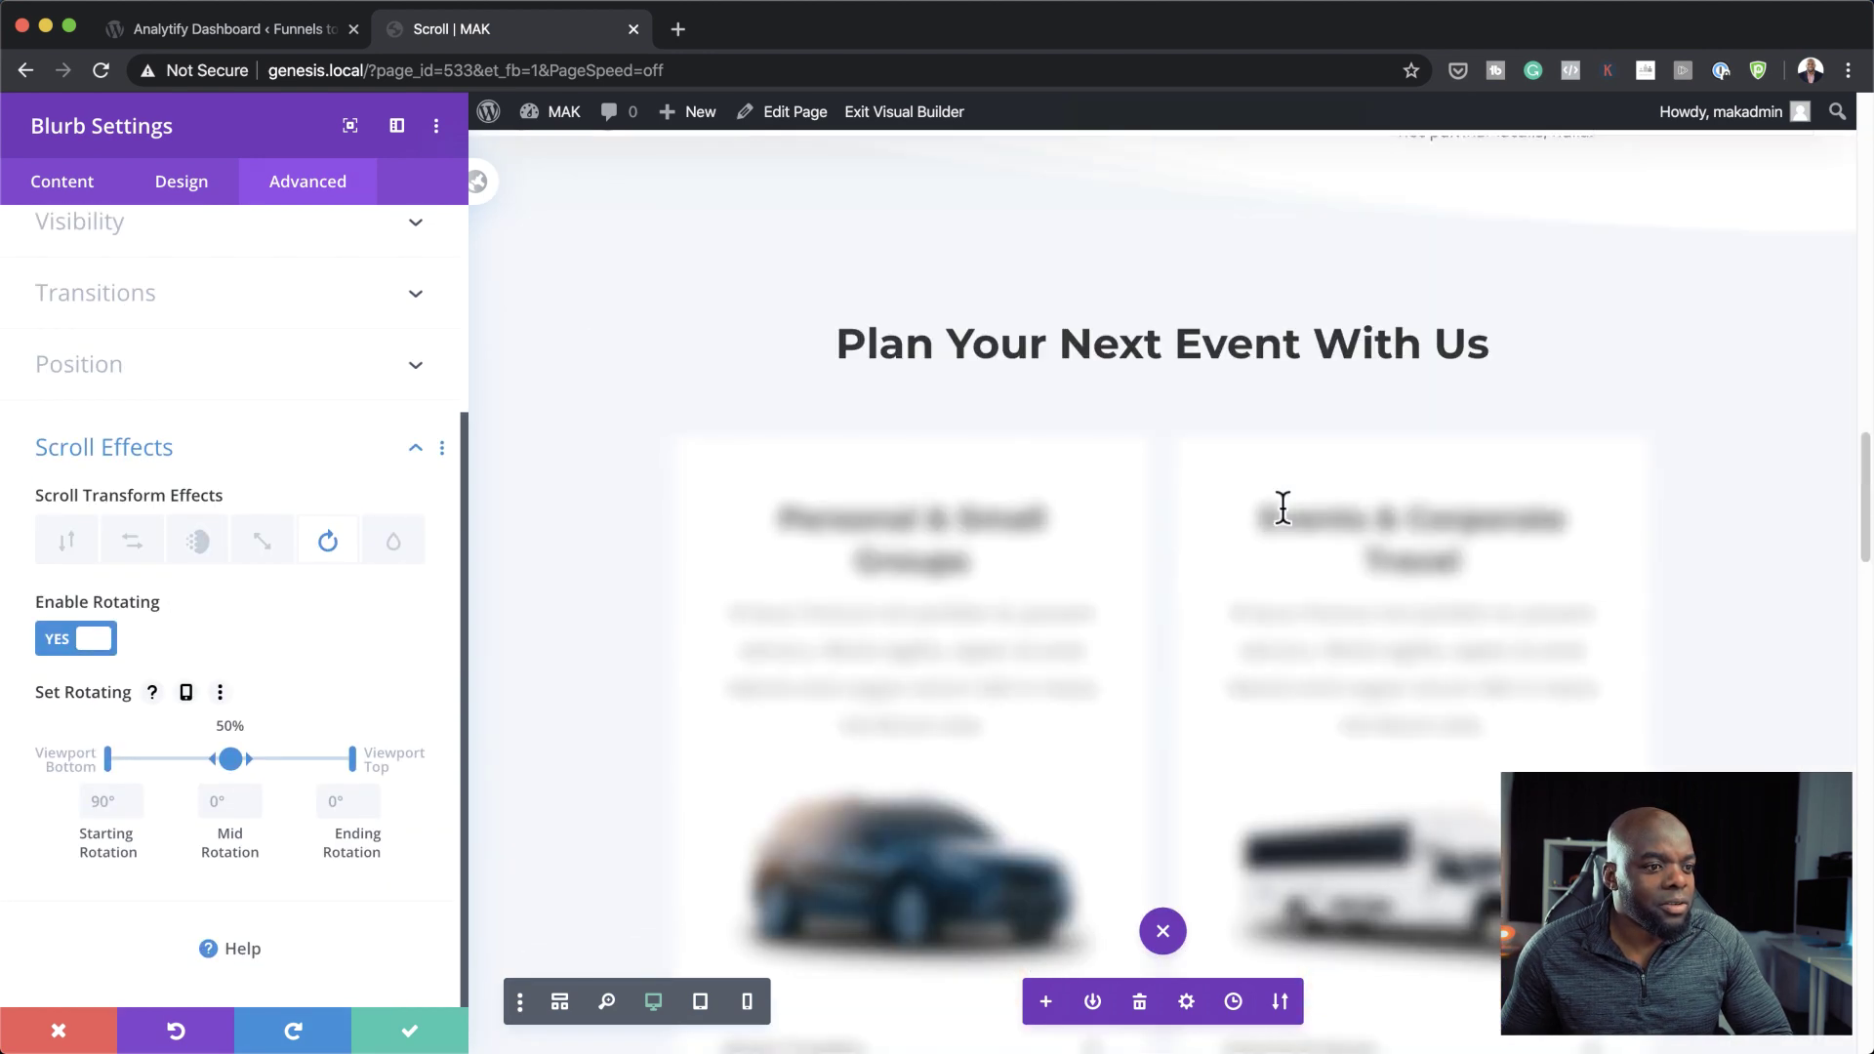
scroll(1282, 507, down, 7)
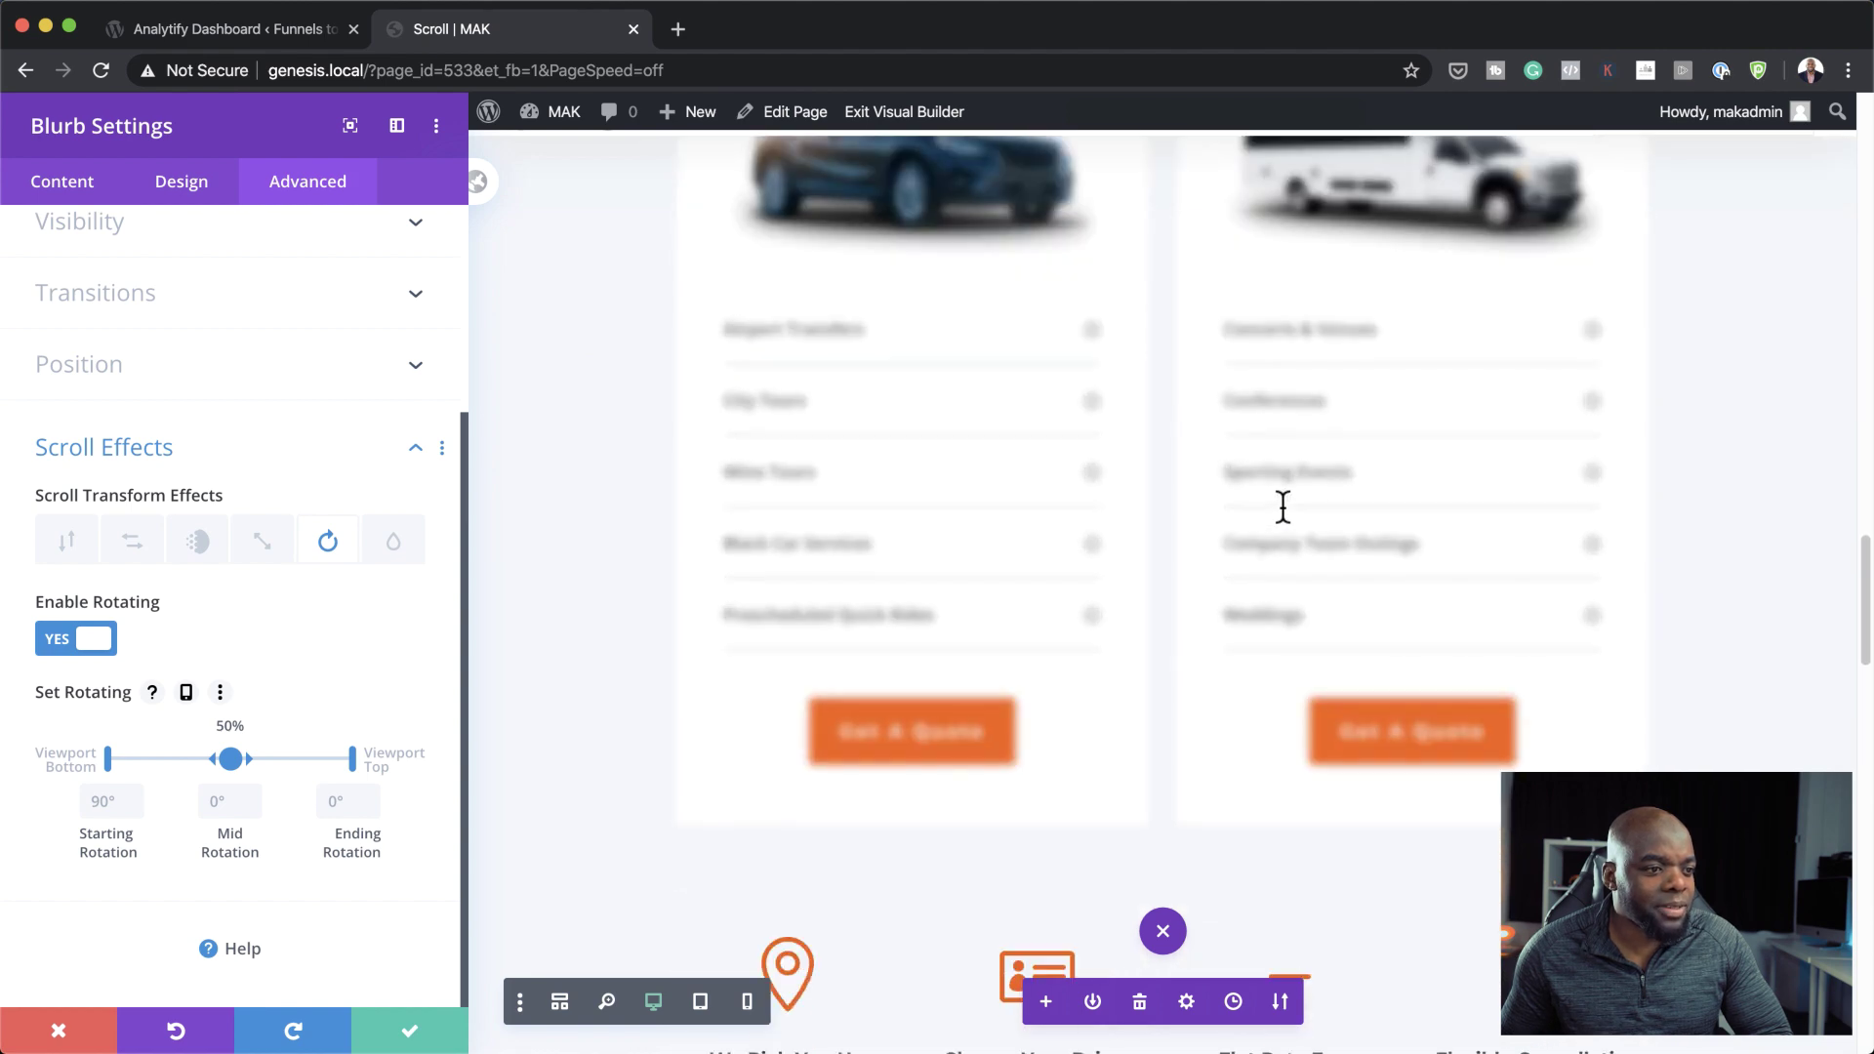
scroll(1282, 506, down, 8)
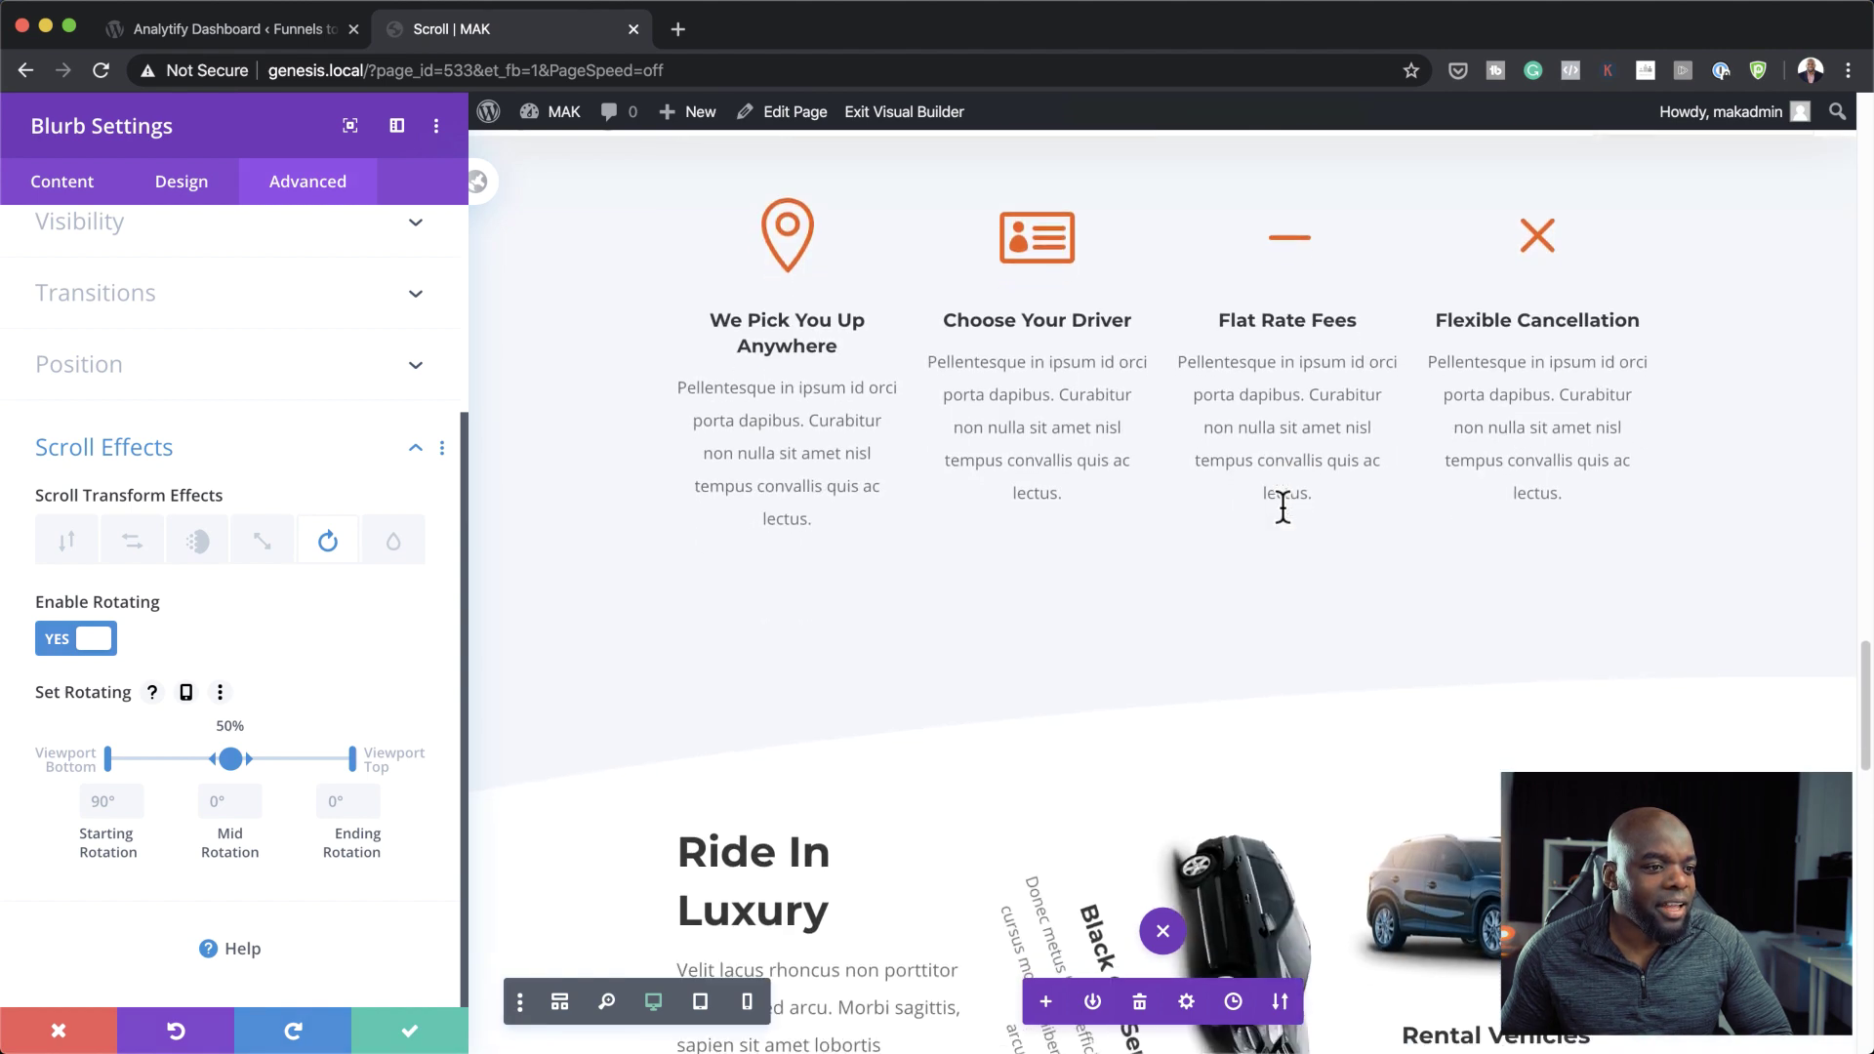
scroll(1283, 507, down, 3)
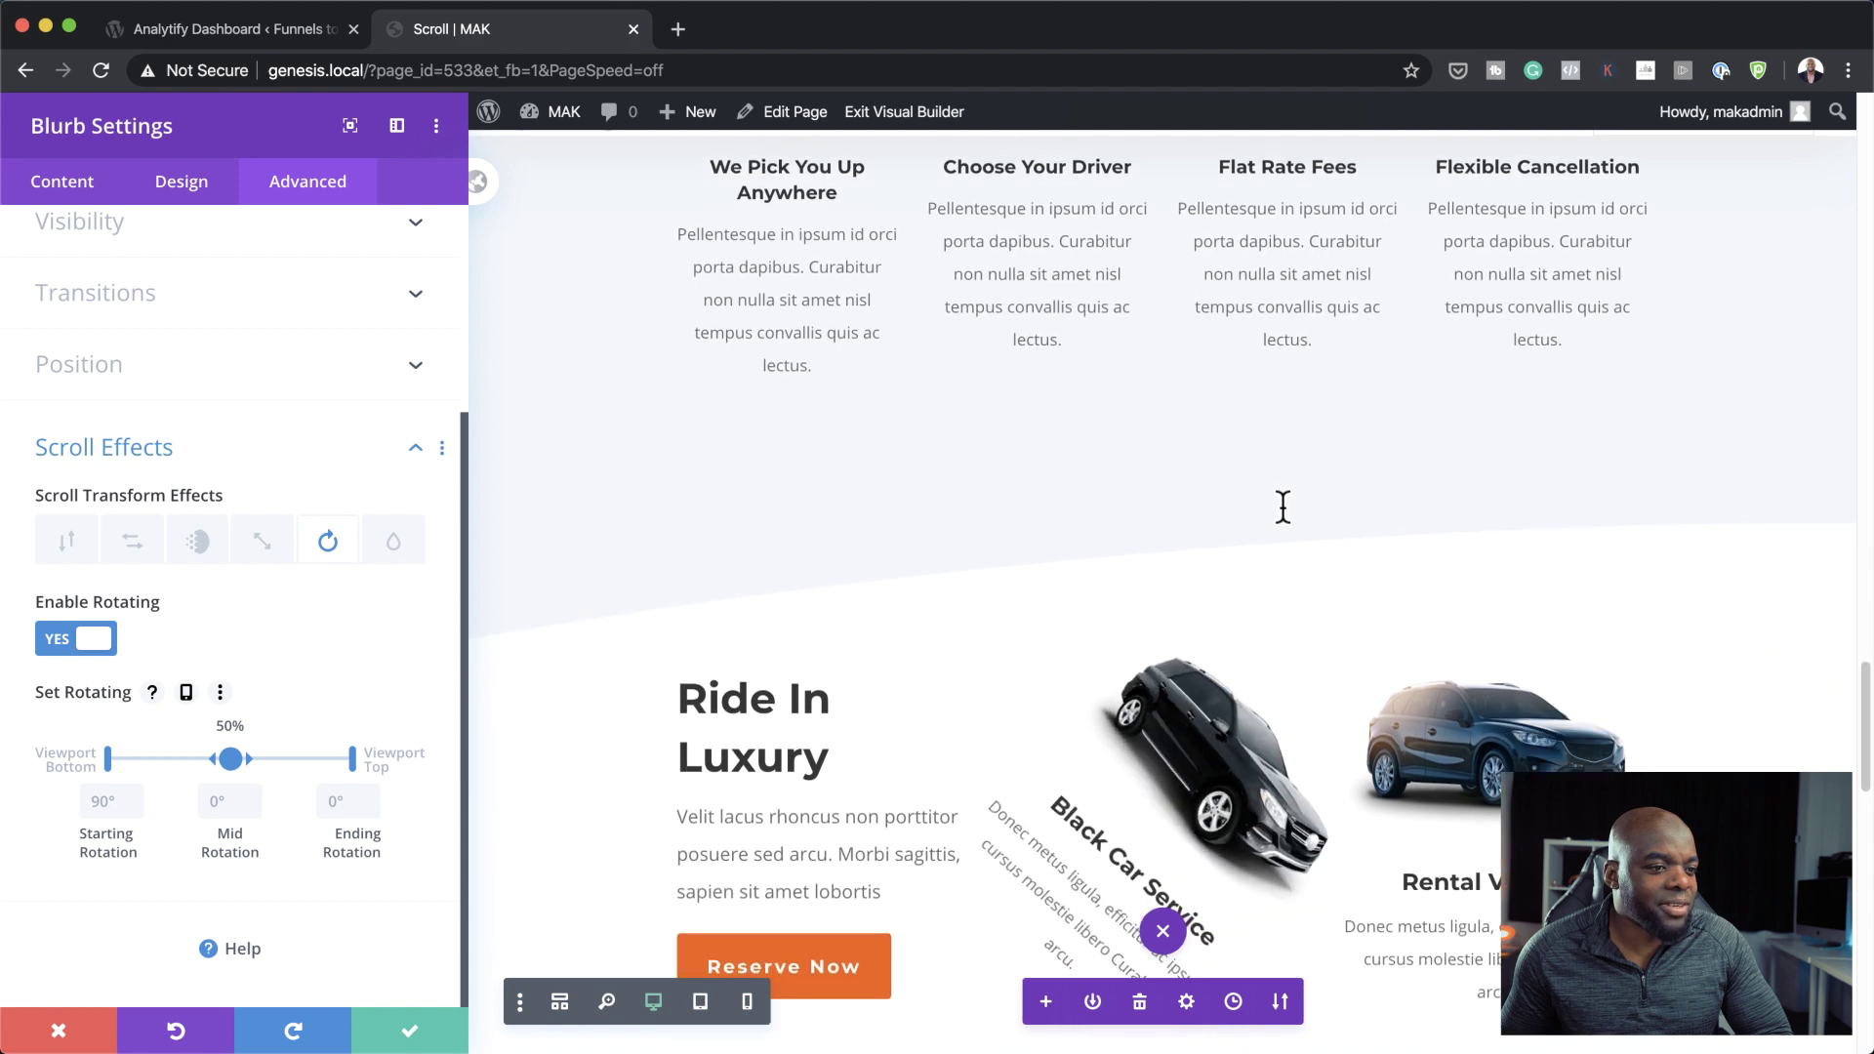
scroll(1283, 507, down, 4)
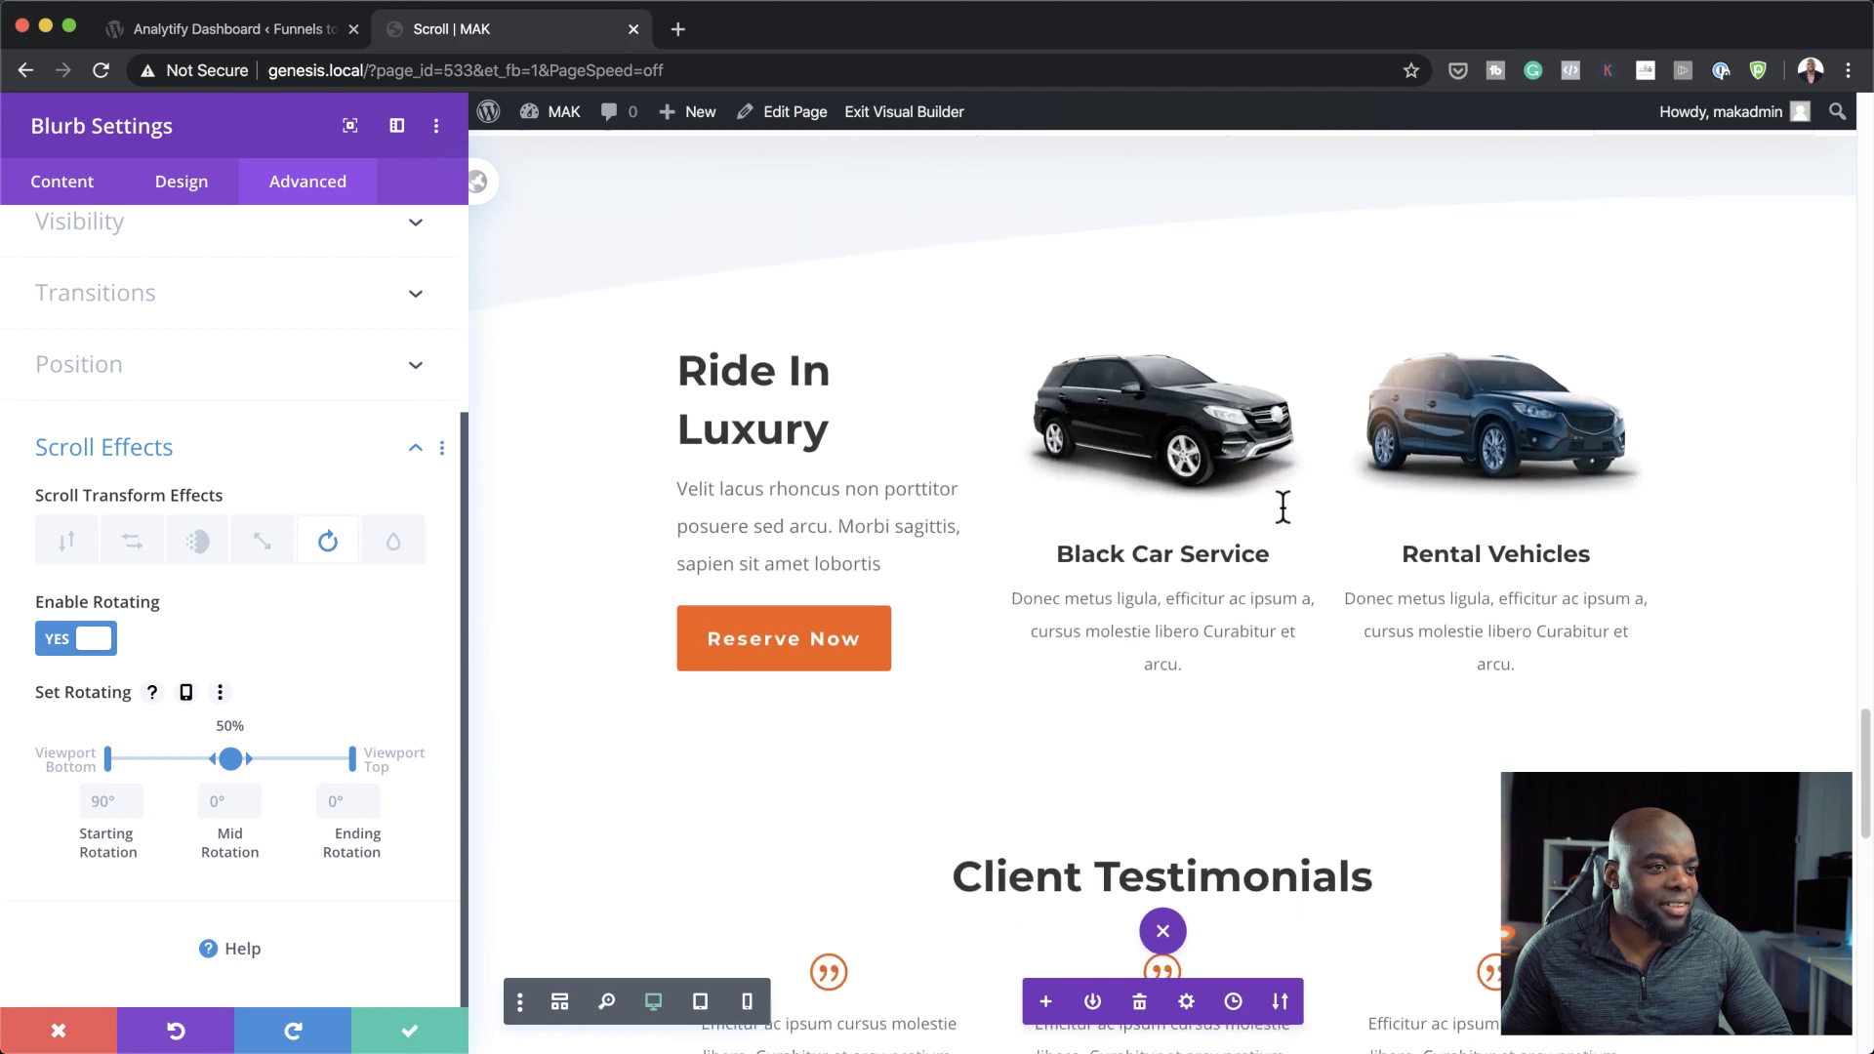
click(410, 1032)
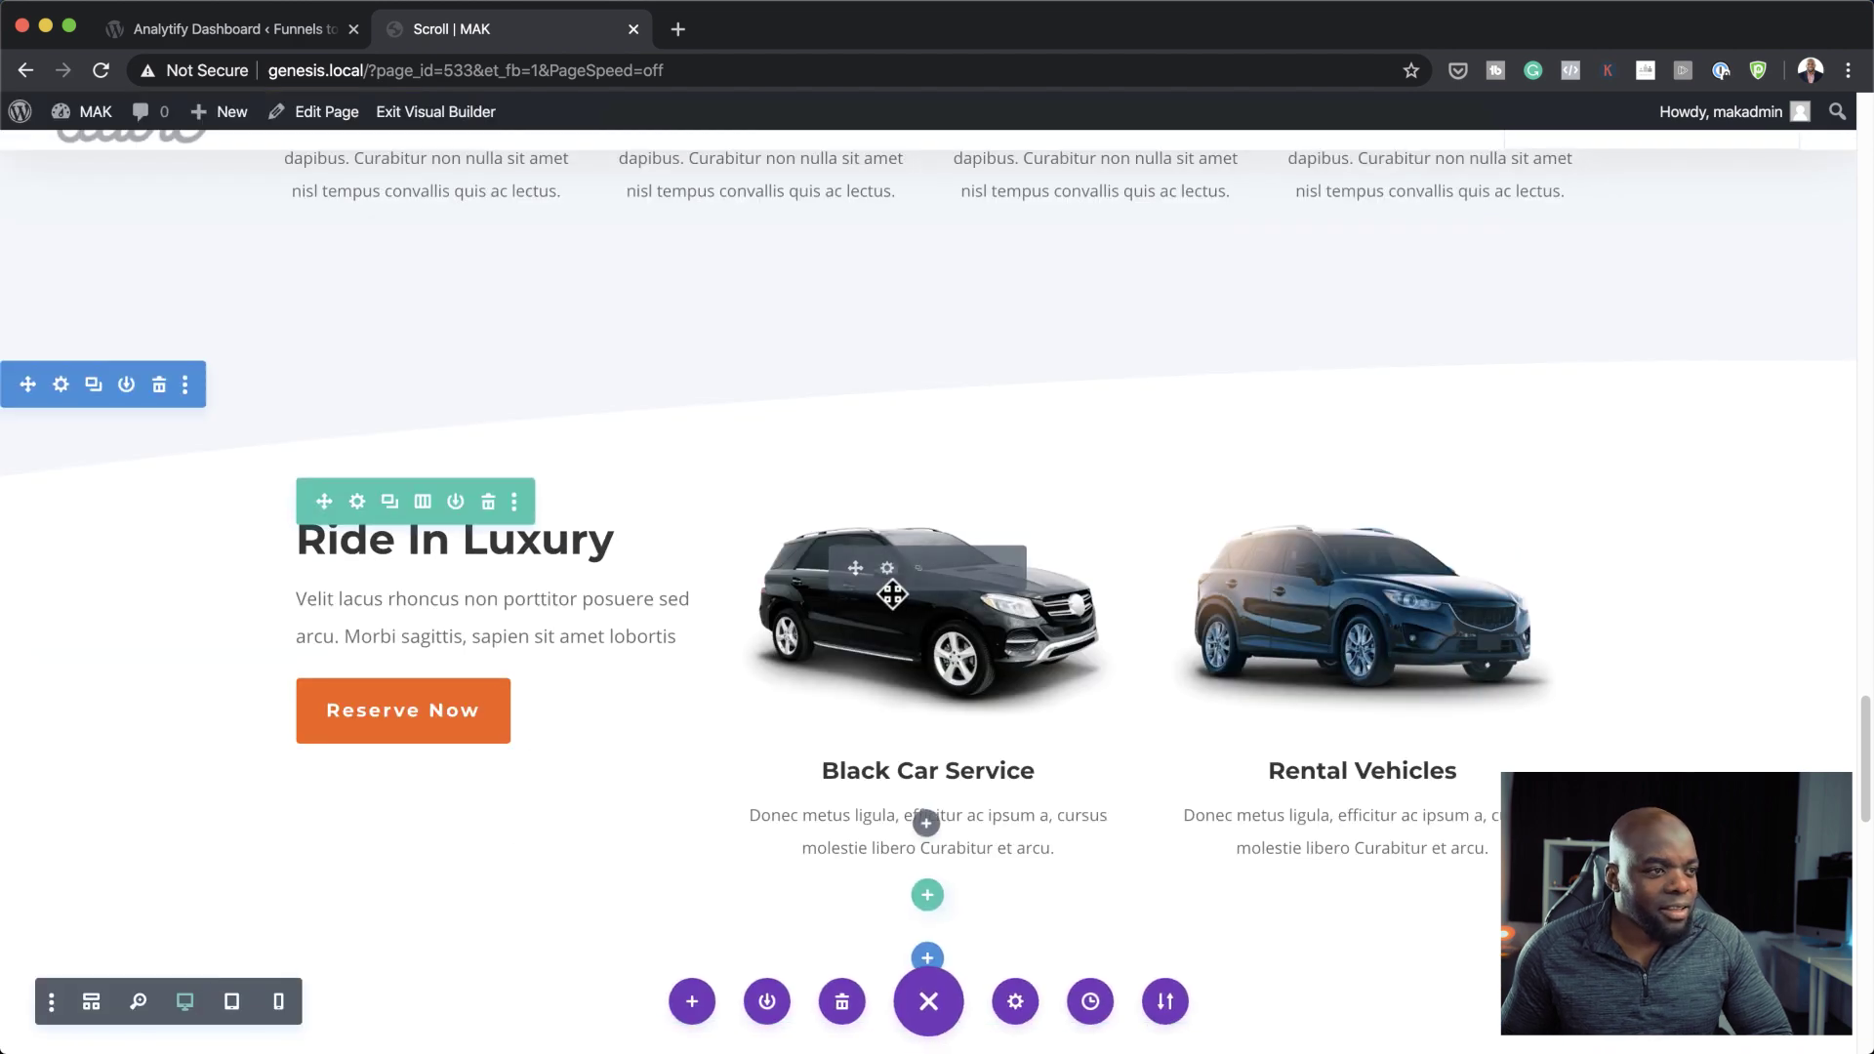
- Copy the Black Car Service blurb's module styles and paste them onto the Rental Vehicles blurb
right_click(971, 593)
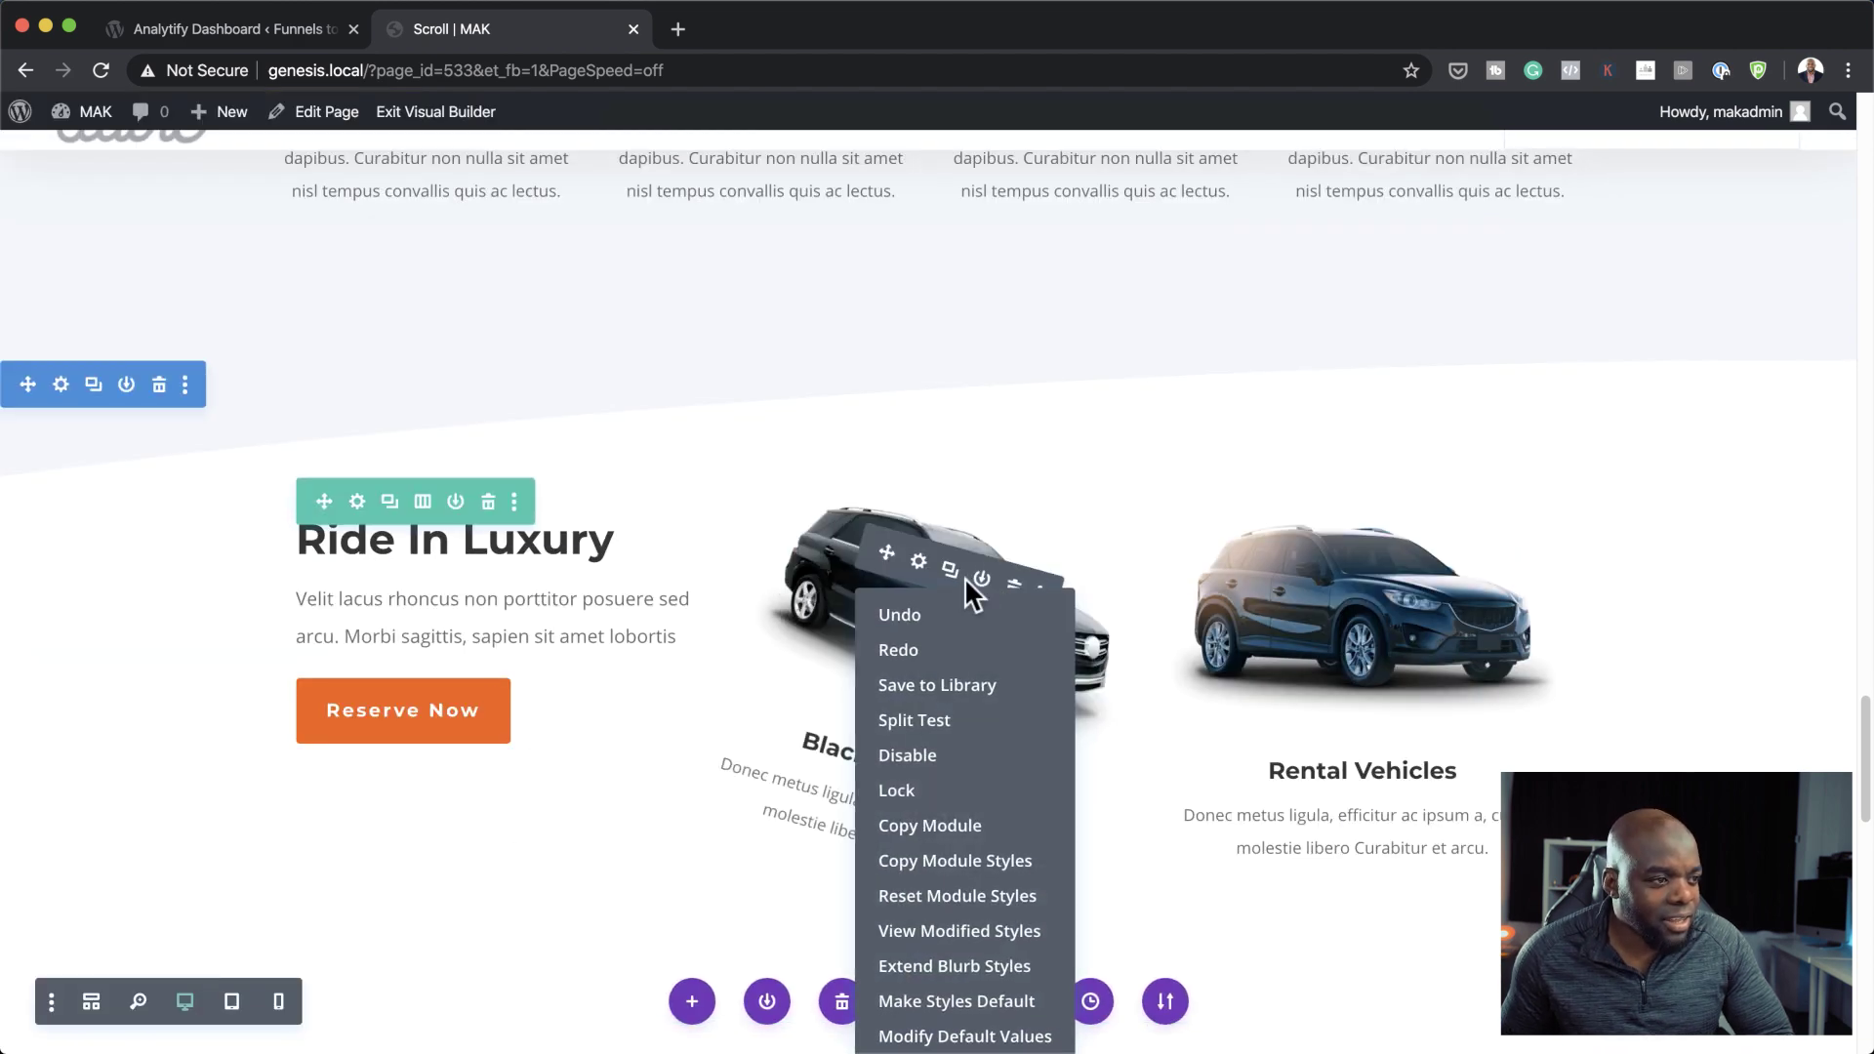
click(986, 863)
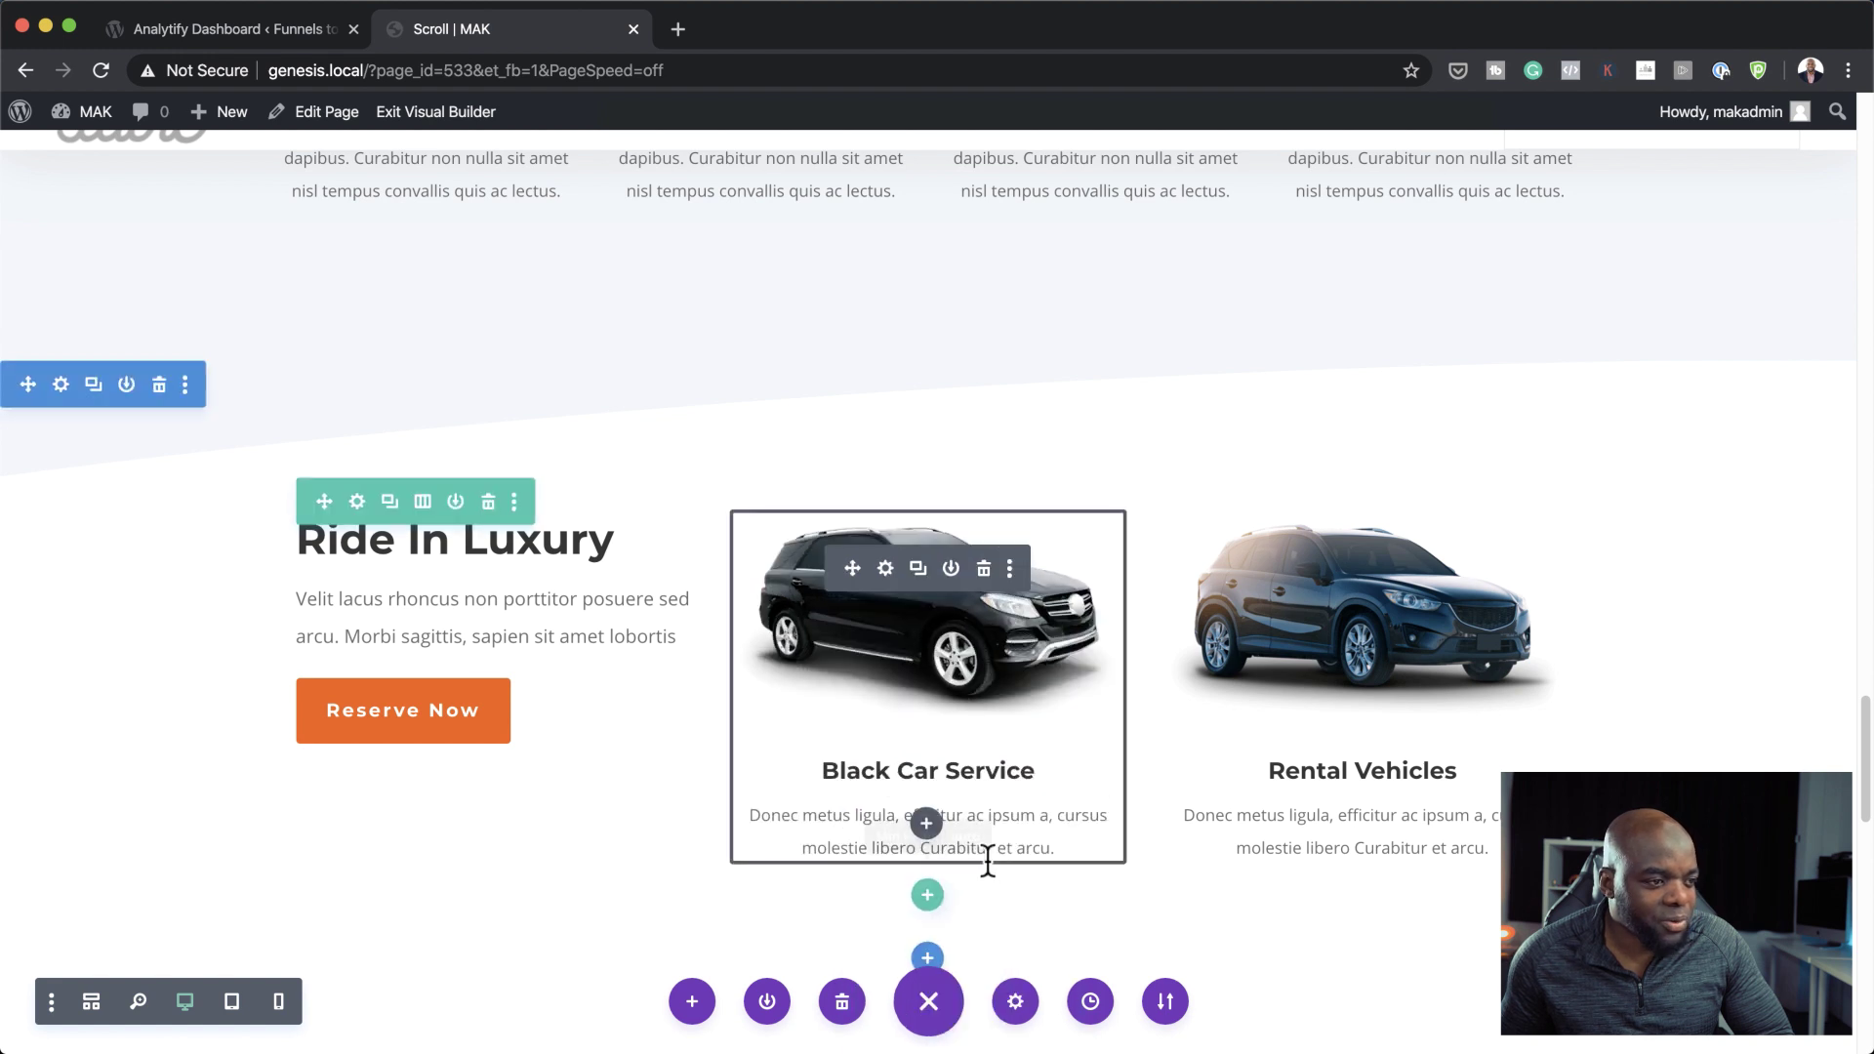
right_click(1344, 598)
click(1352, 915)
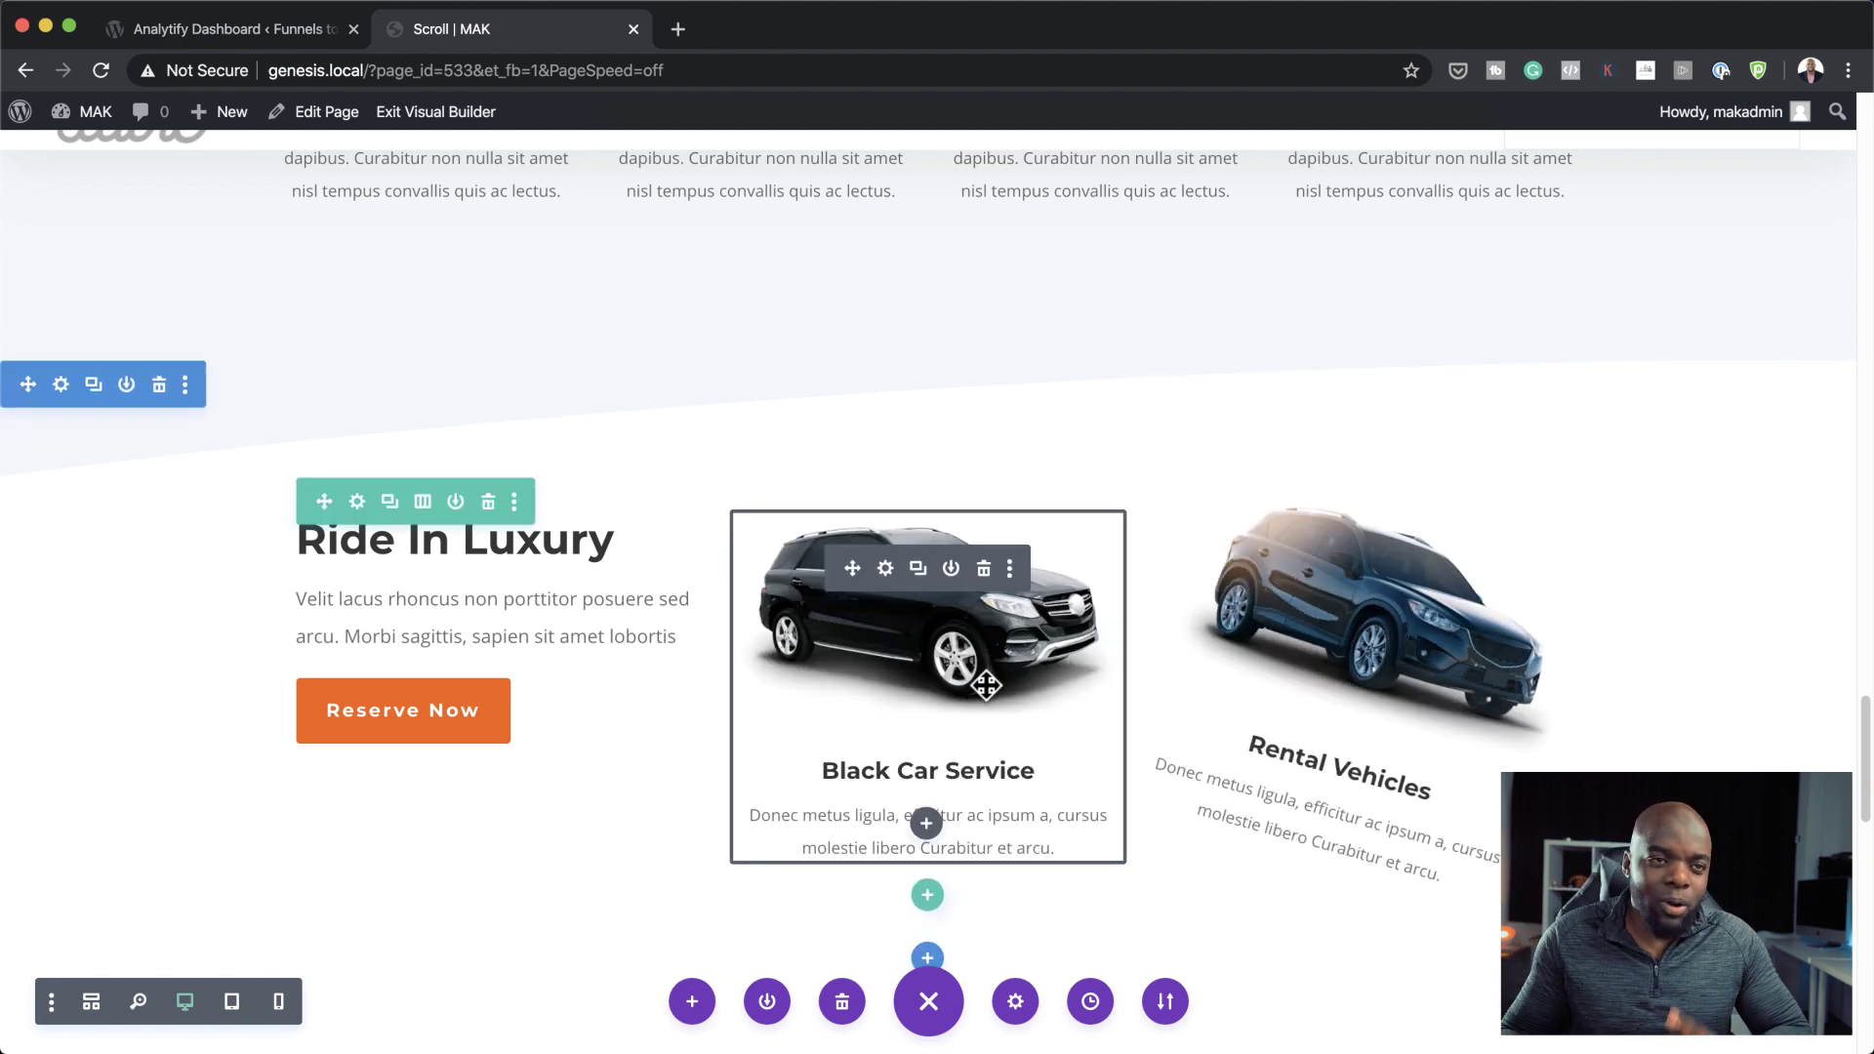
- Scroll up and down to watch the Plan Your Next Event With Us cards blur as they enter
scroll(1335, 313, up, 15)
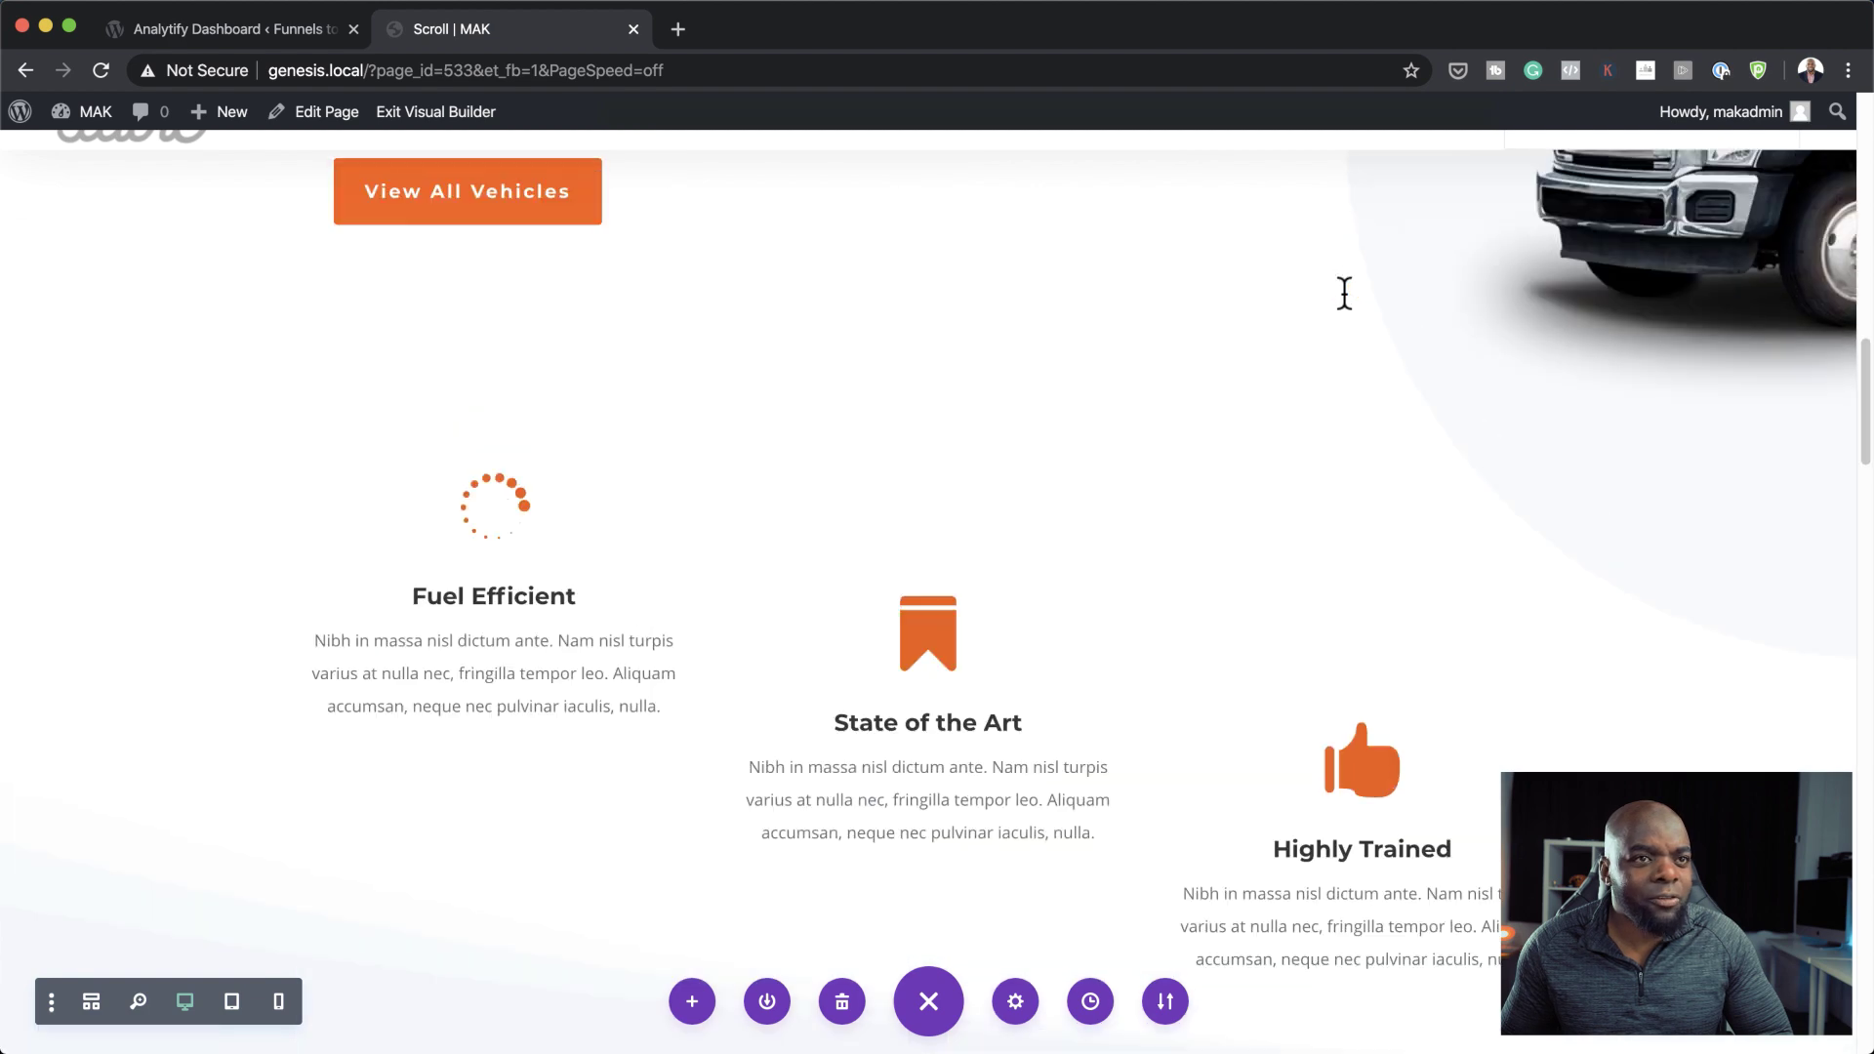
scroll(1345, 293, up, 10)
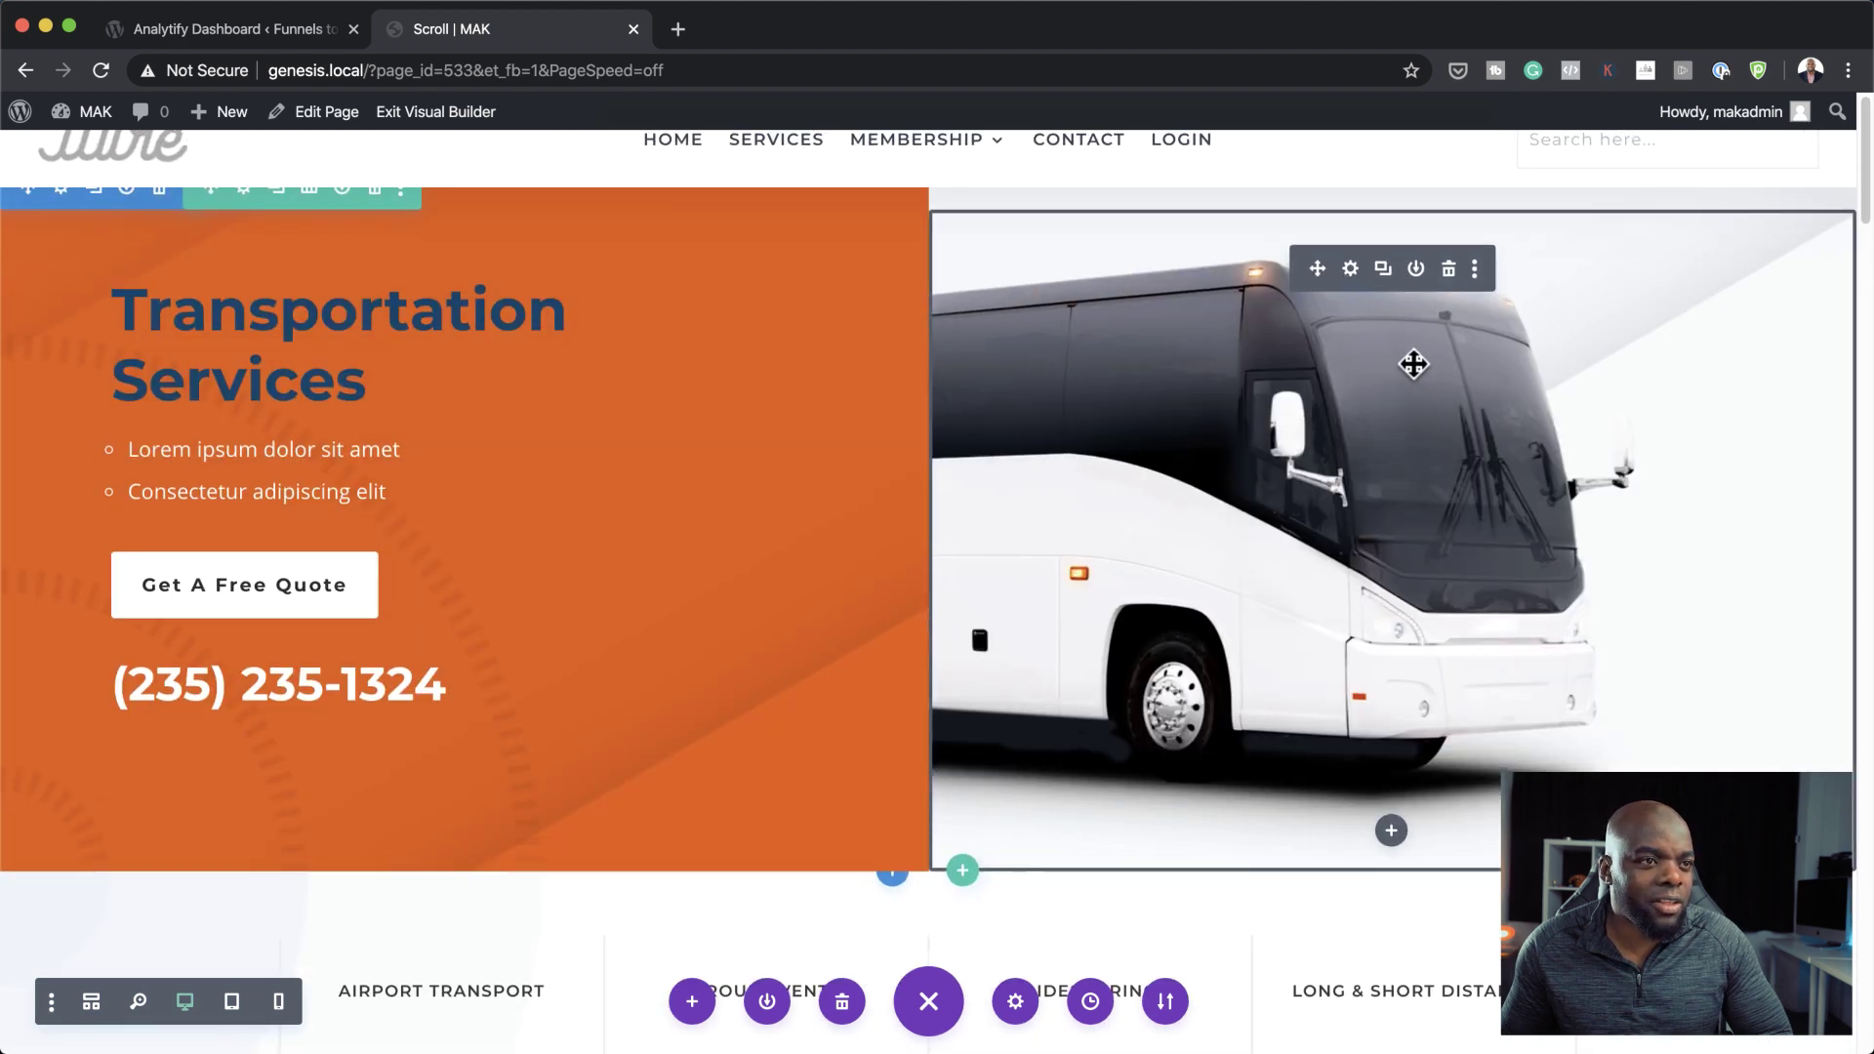
scroll(1413, 364, down, 10)
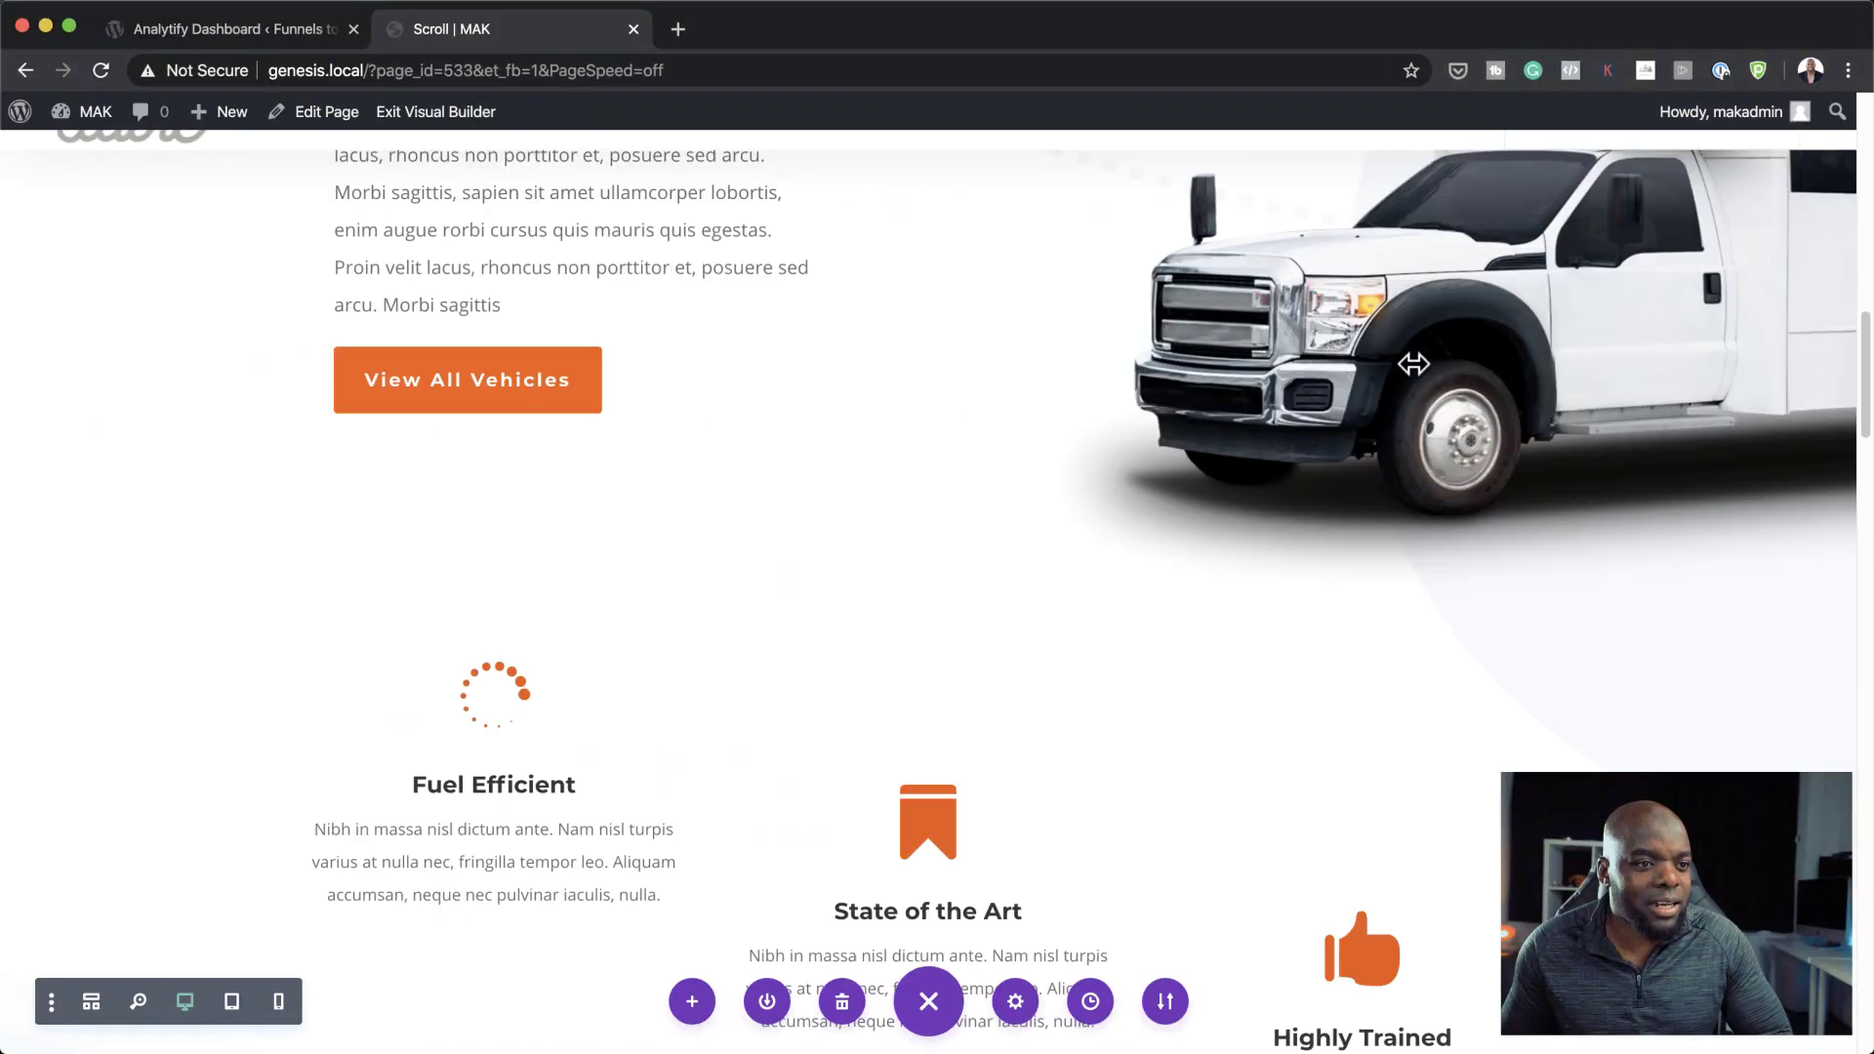
scroll(1414, 365, down, 8)
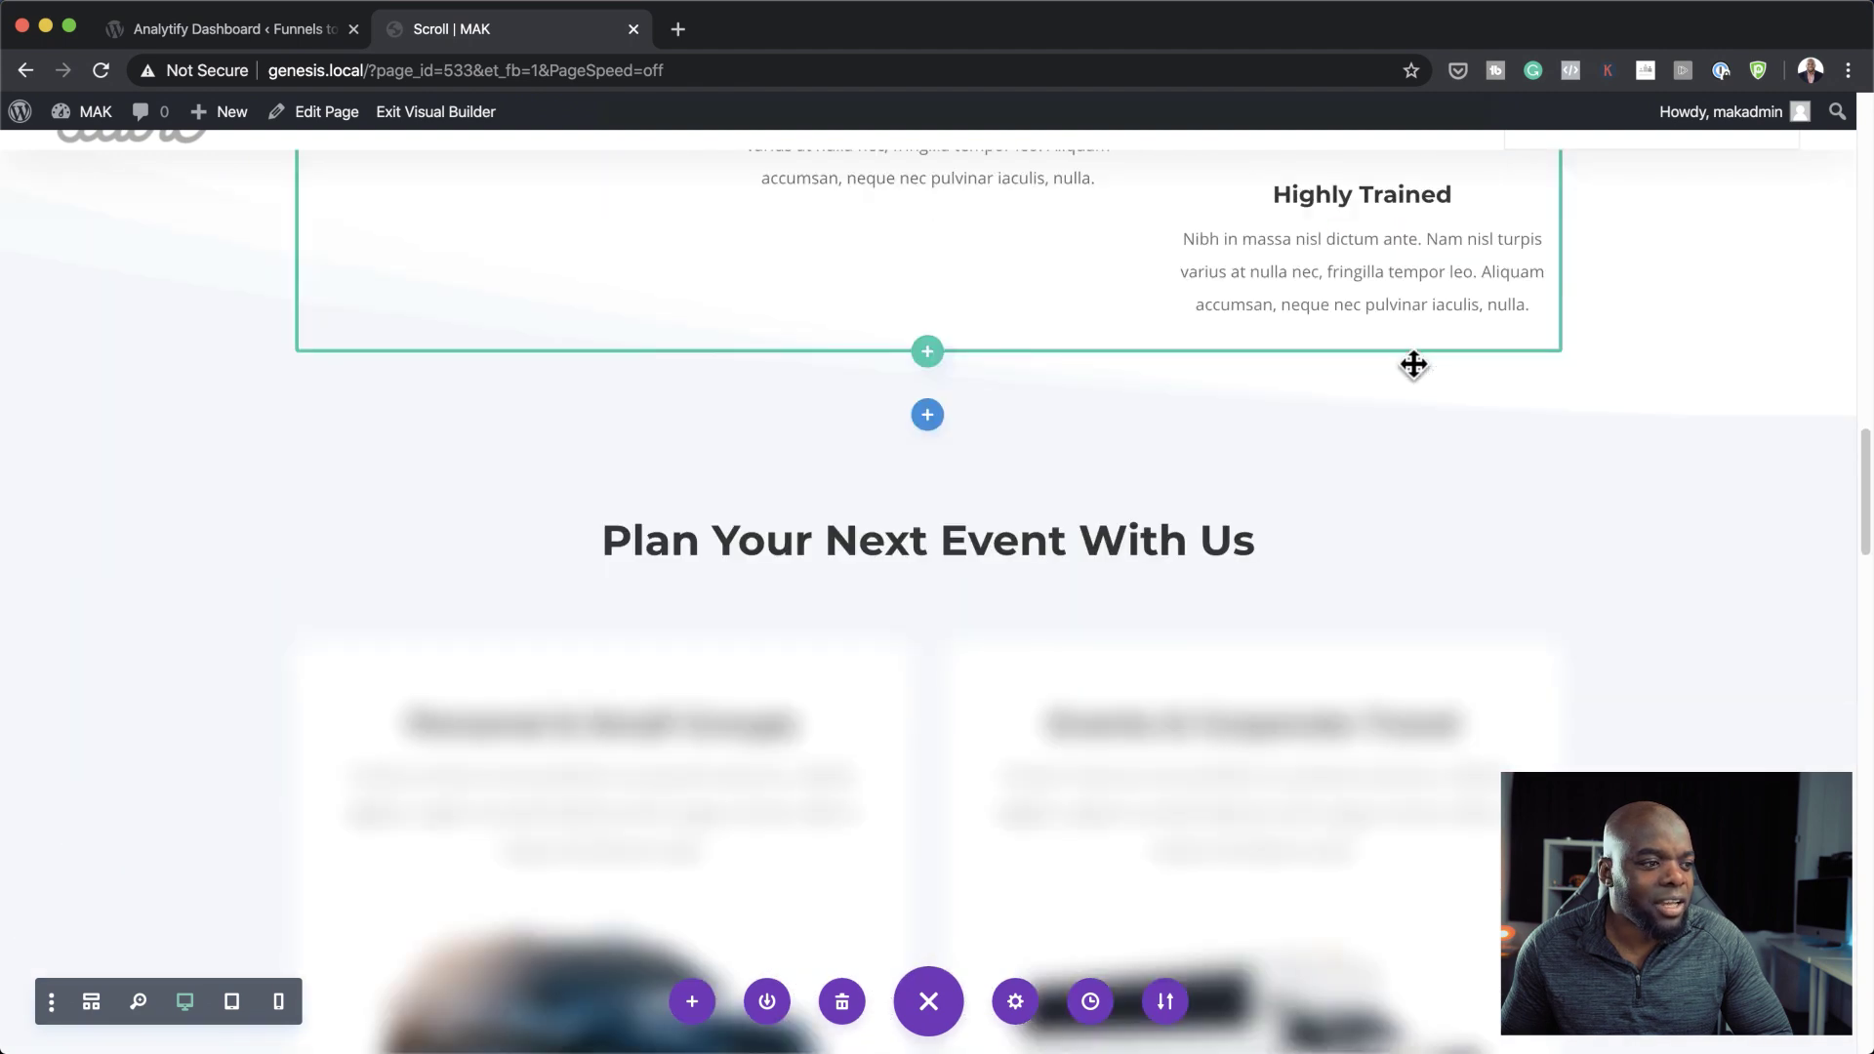
scroll(1413, 364, down, 7)
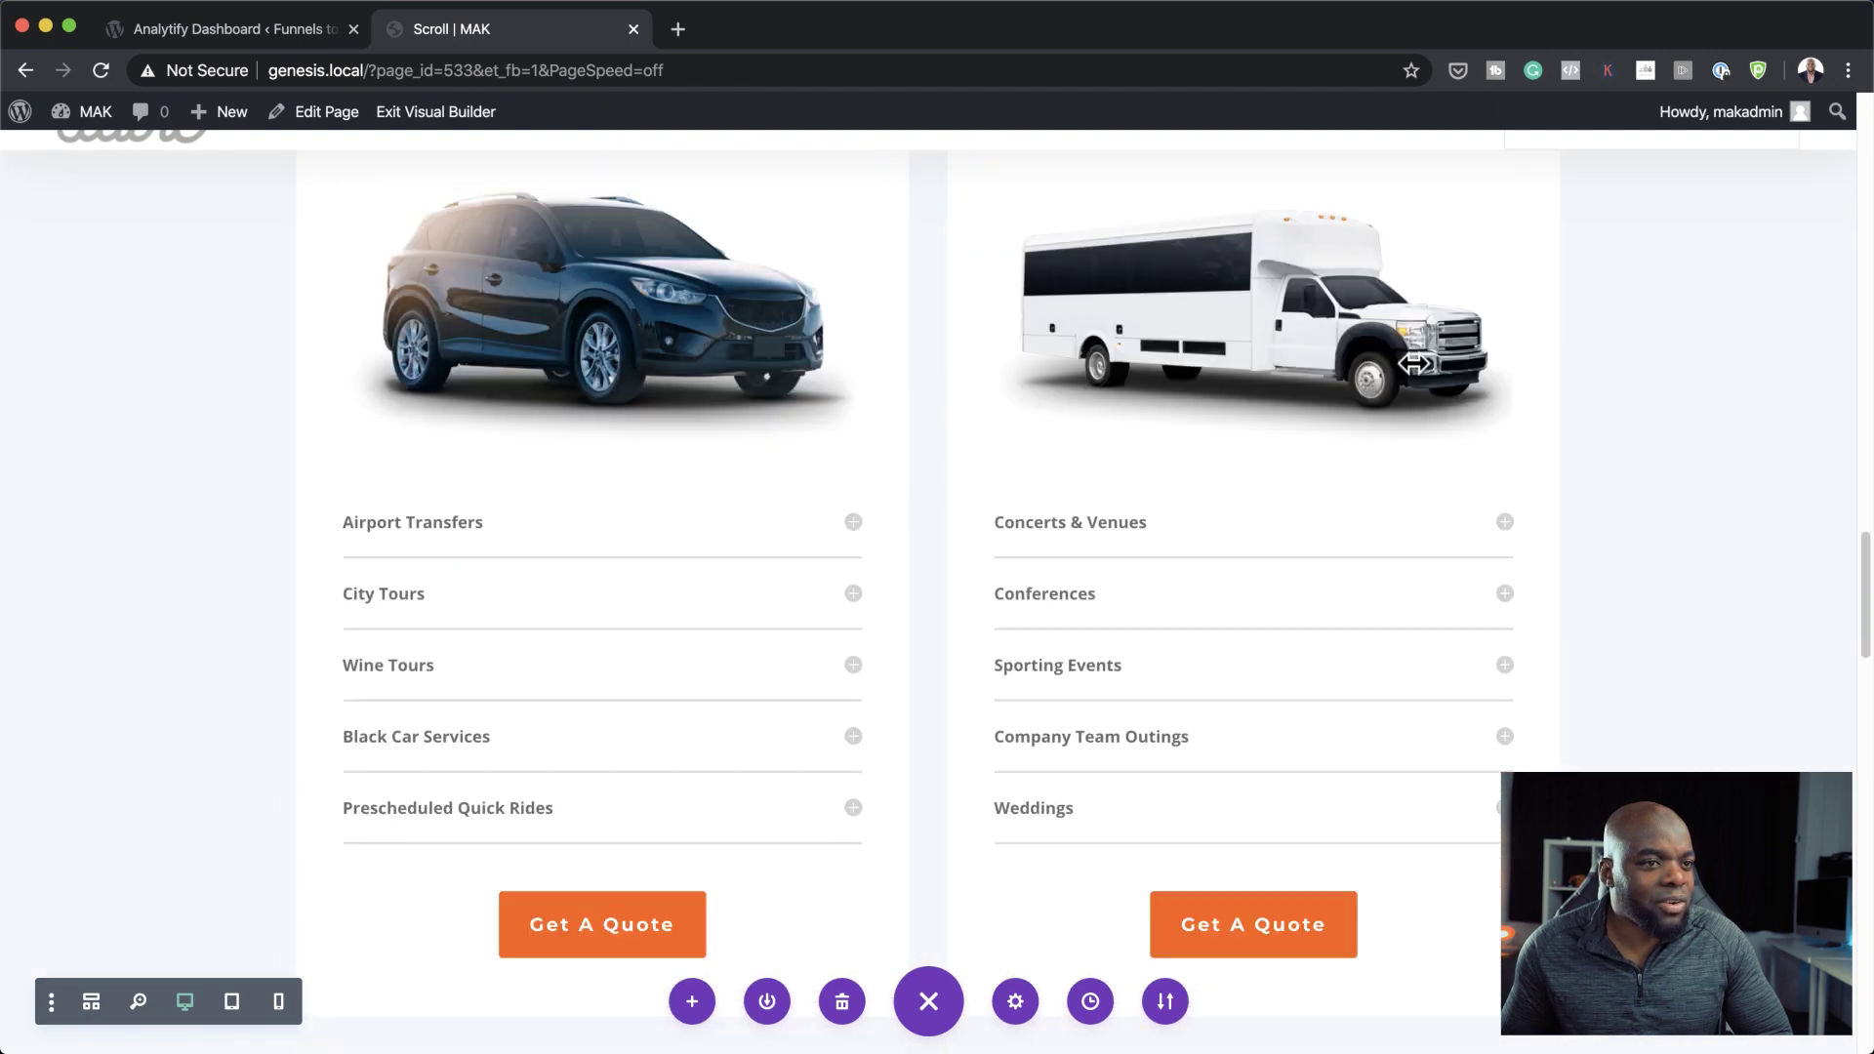
scroll(1414, 364, down, 8)
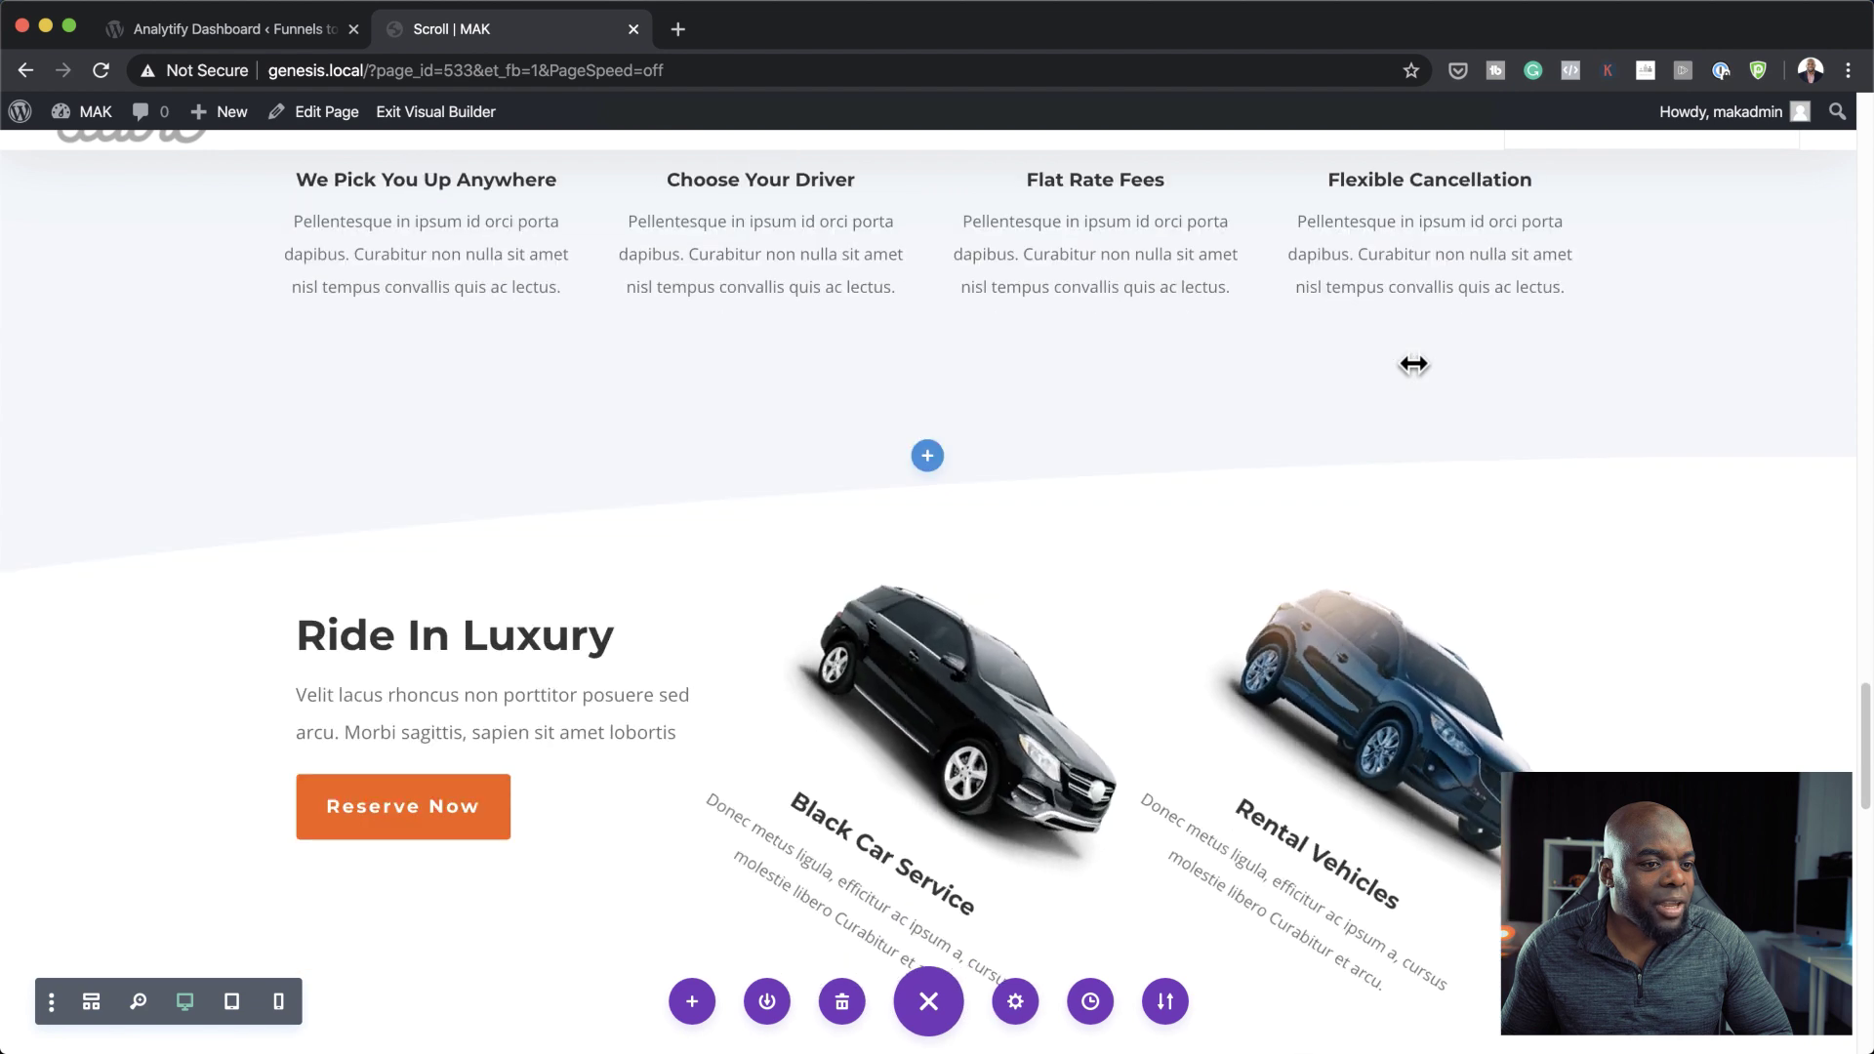
scroll(1414, 364, down, 7)
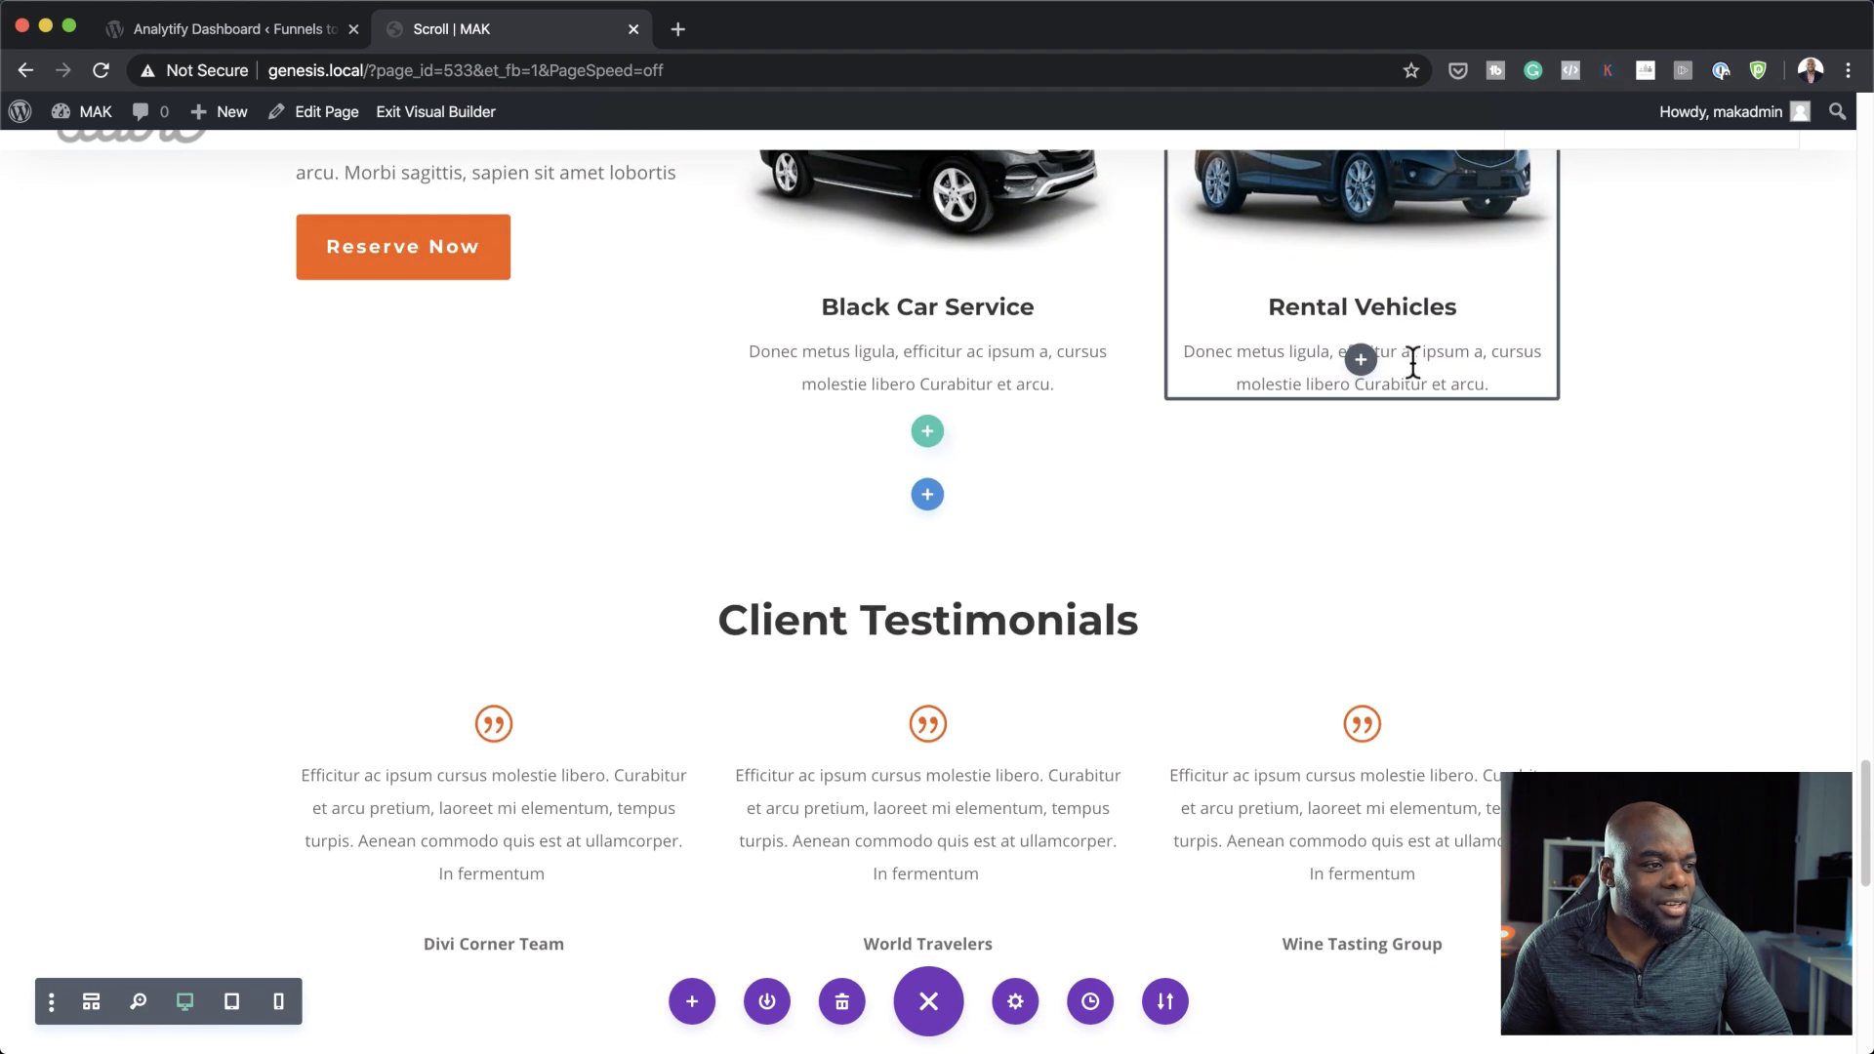
scroll(1413, 364, down, 10)
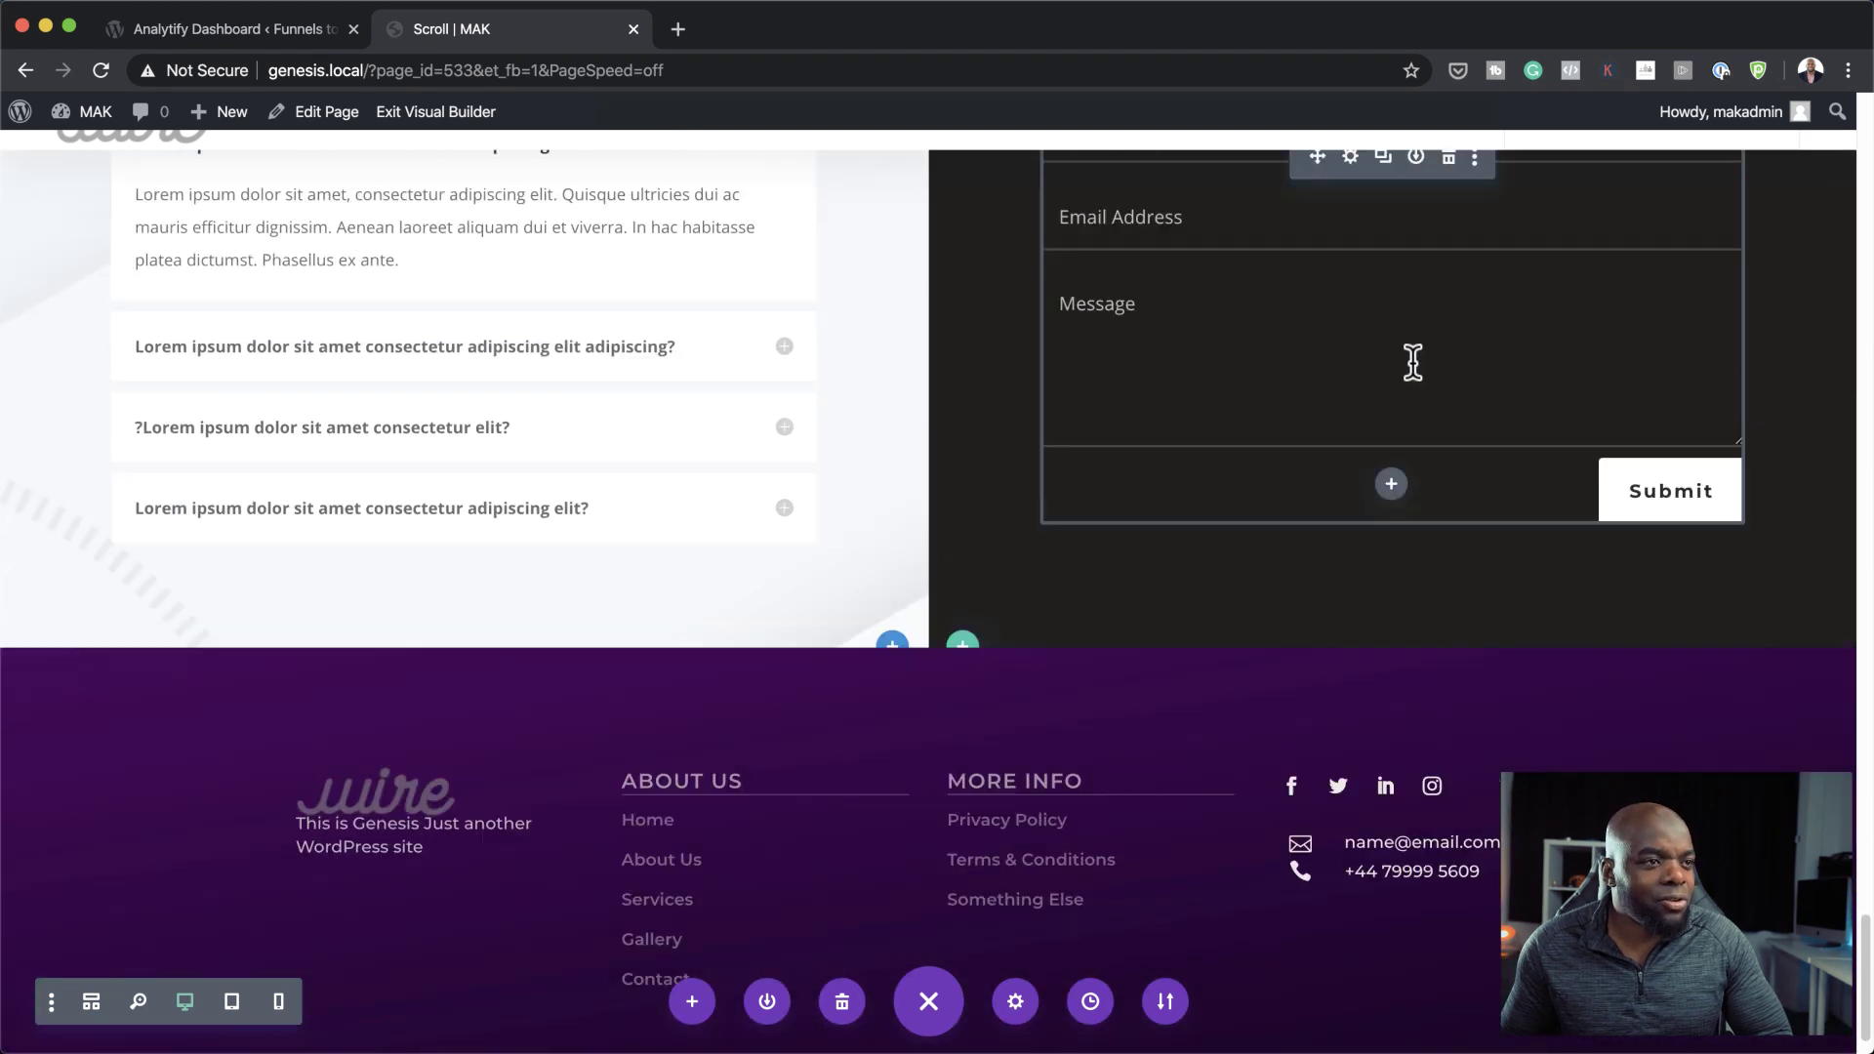
scroll(1413, 364, up, 10)
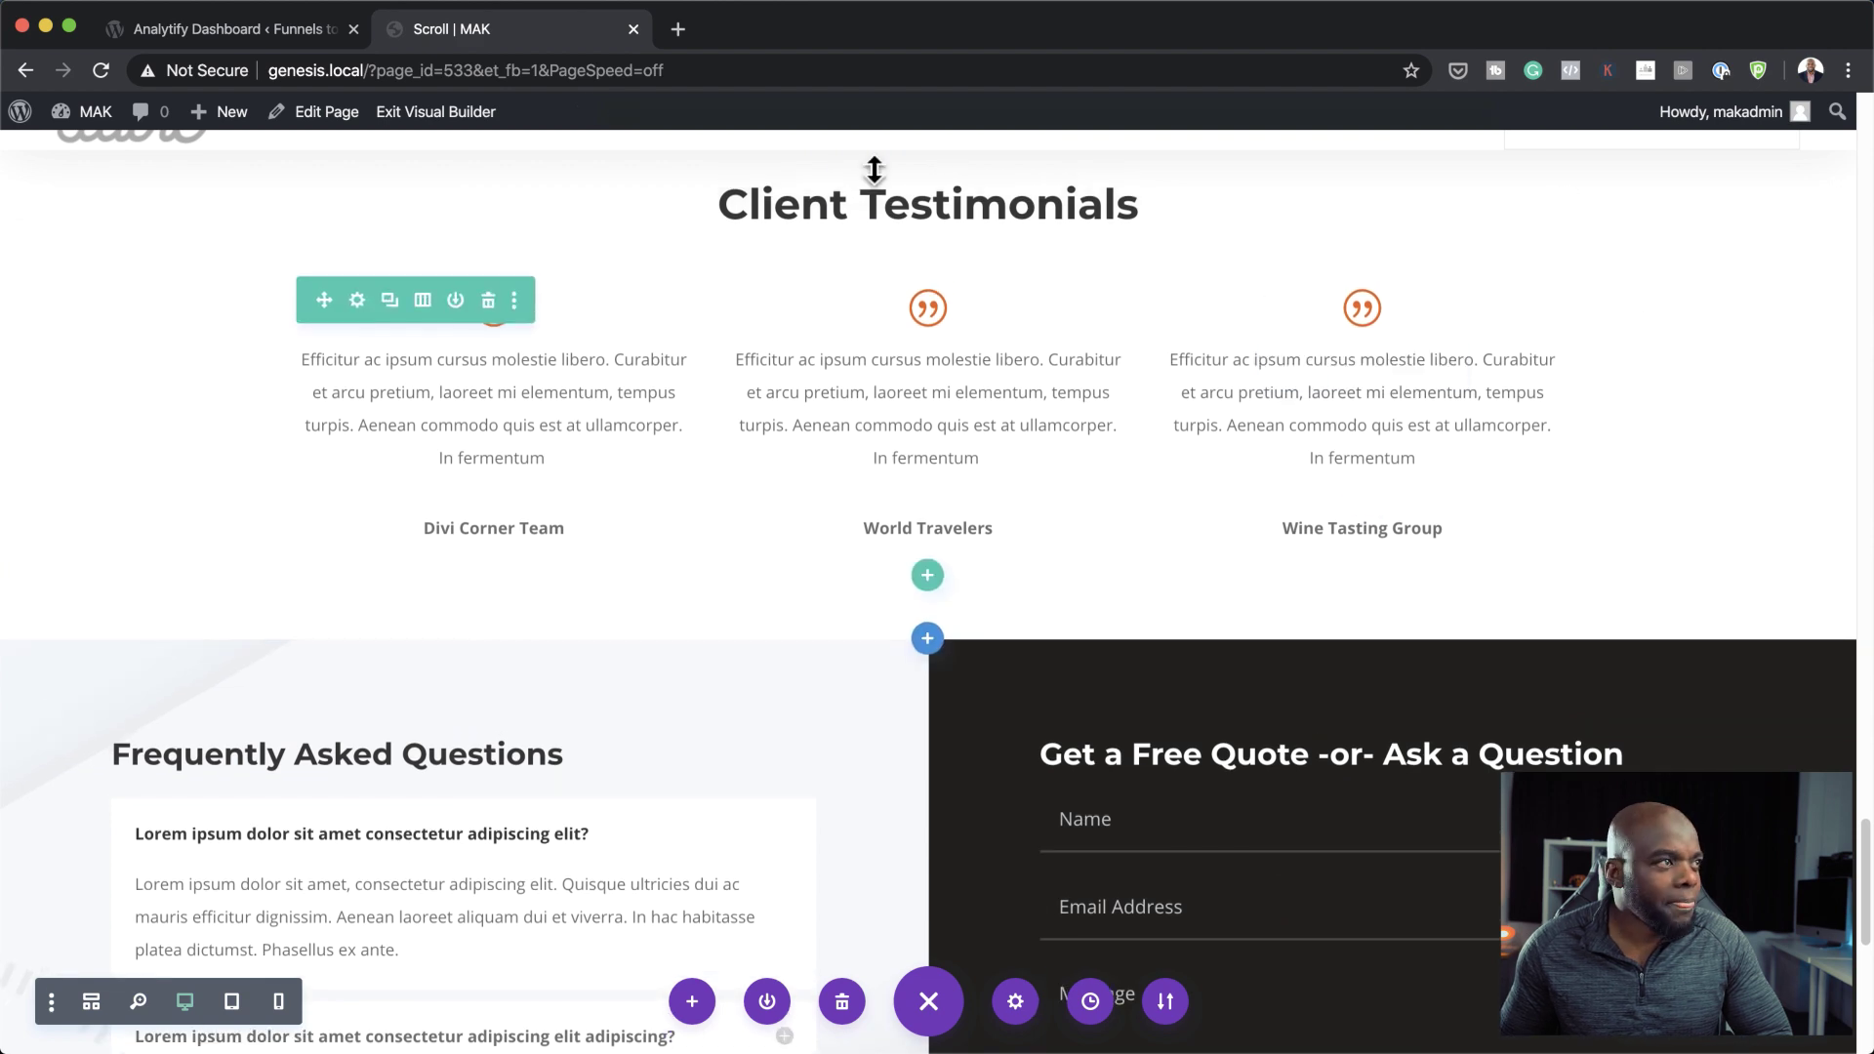
scroll(976, 390, up, 2)
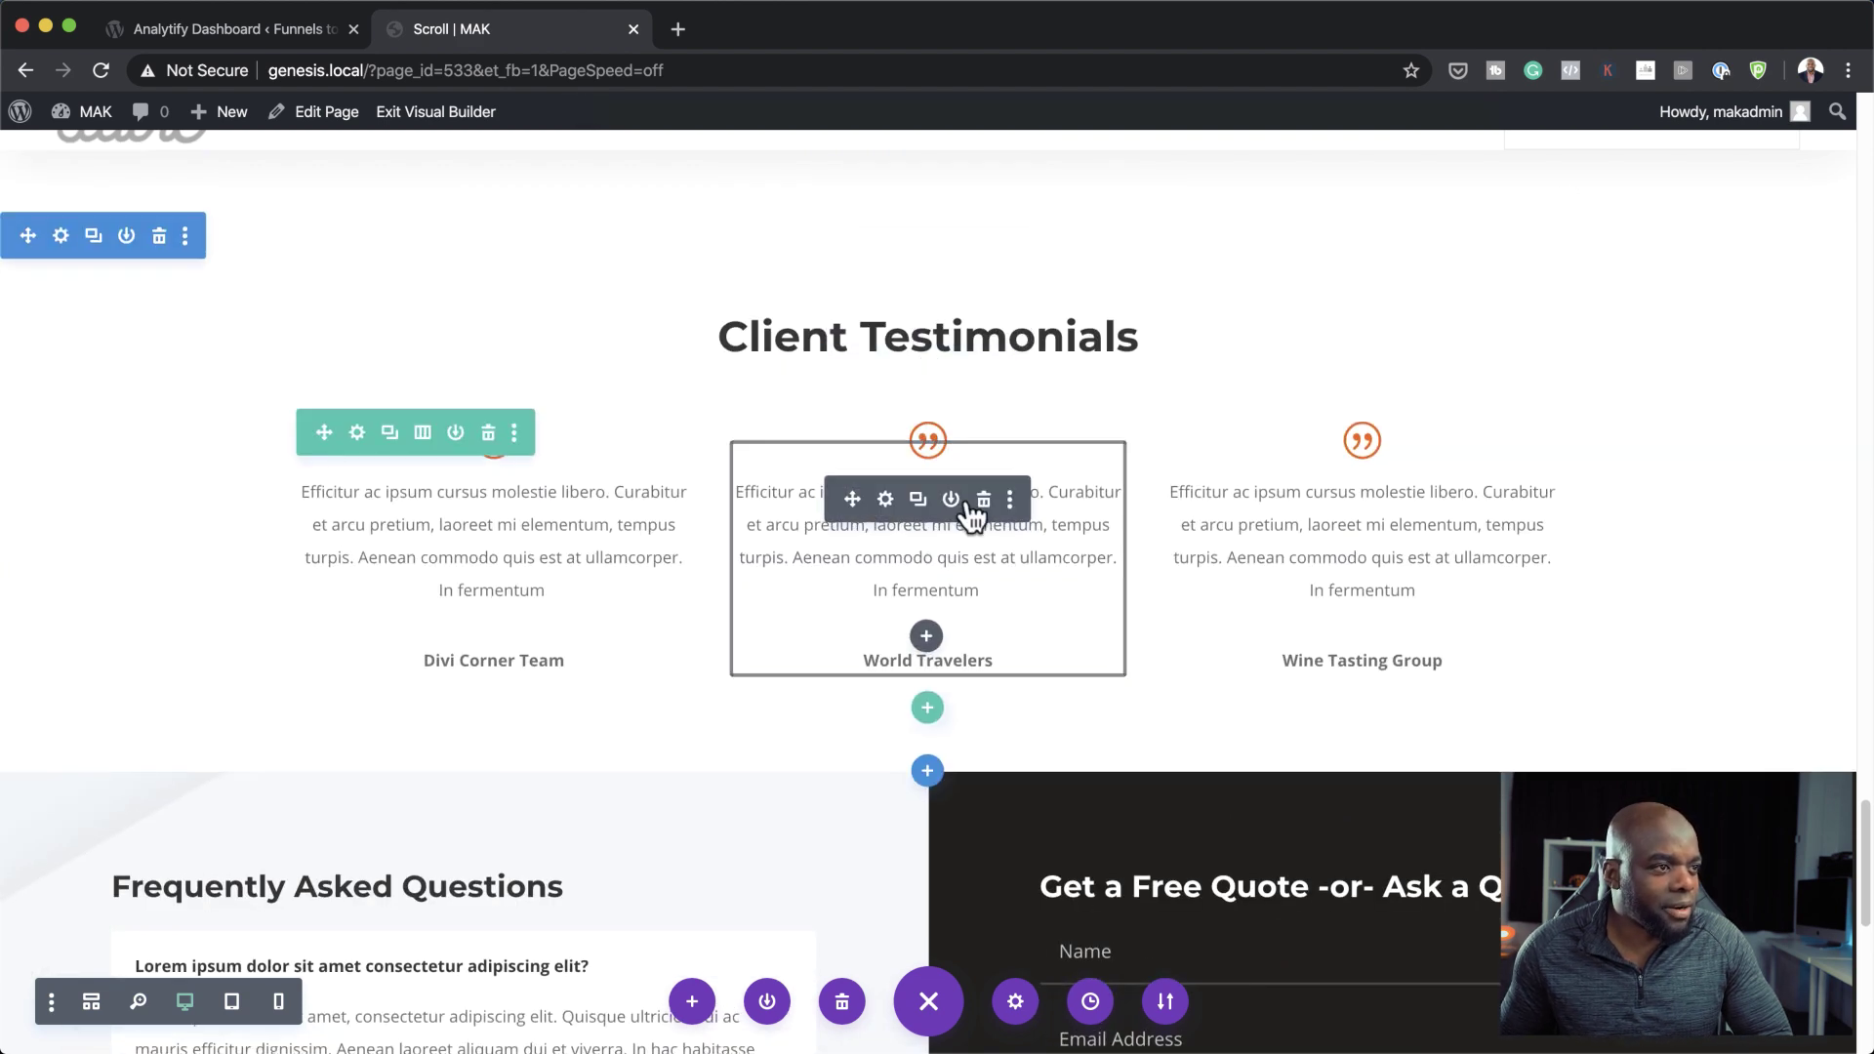
scroll(1071, 460, up, 10)
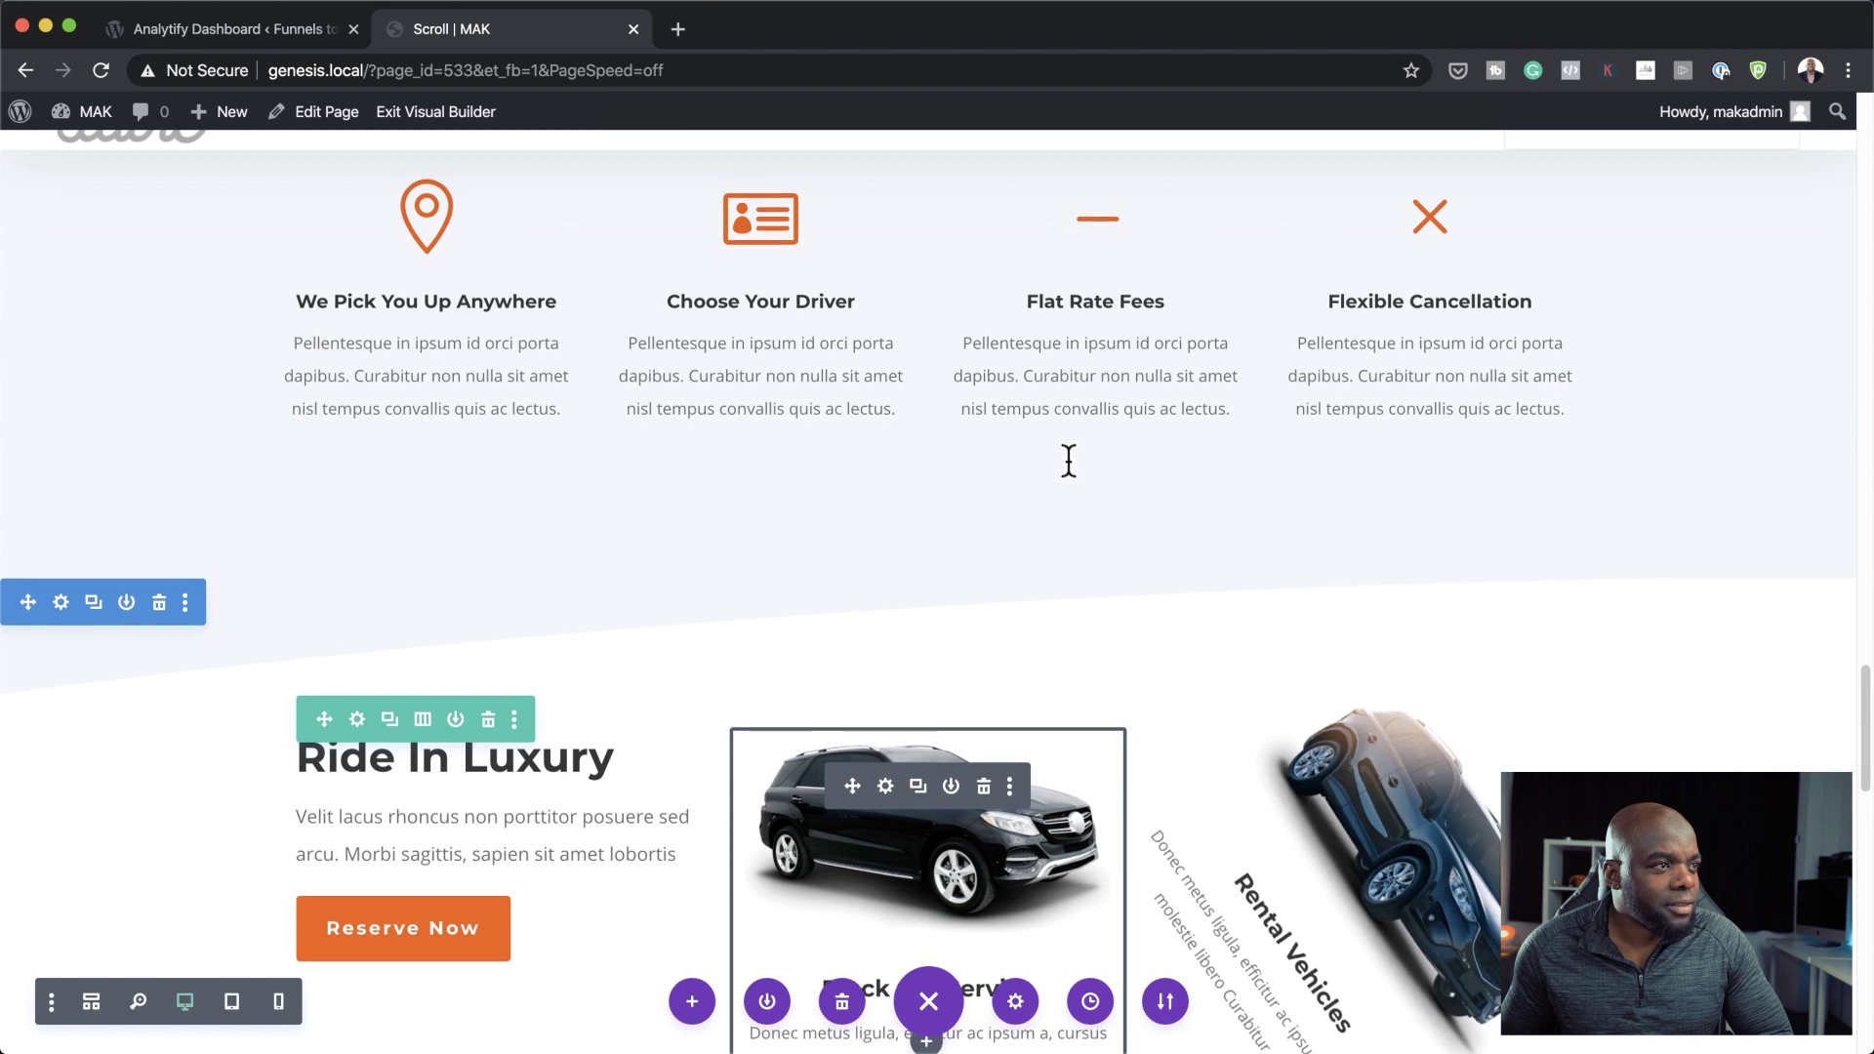
scroll(1069, 461, up, 3)
scroll(1069, 461, up, 10)
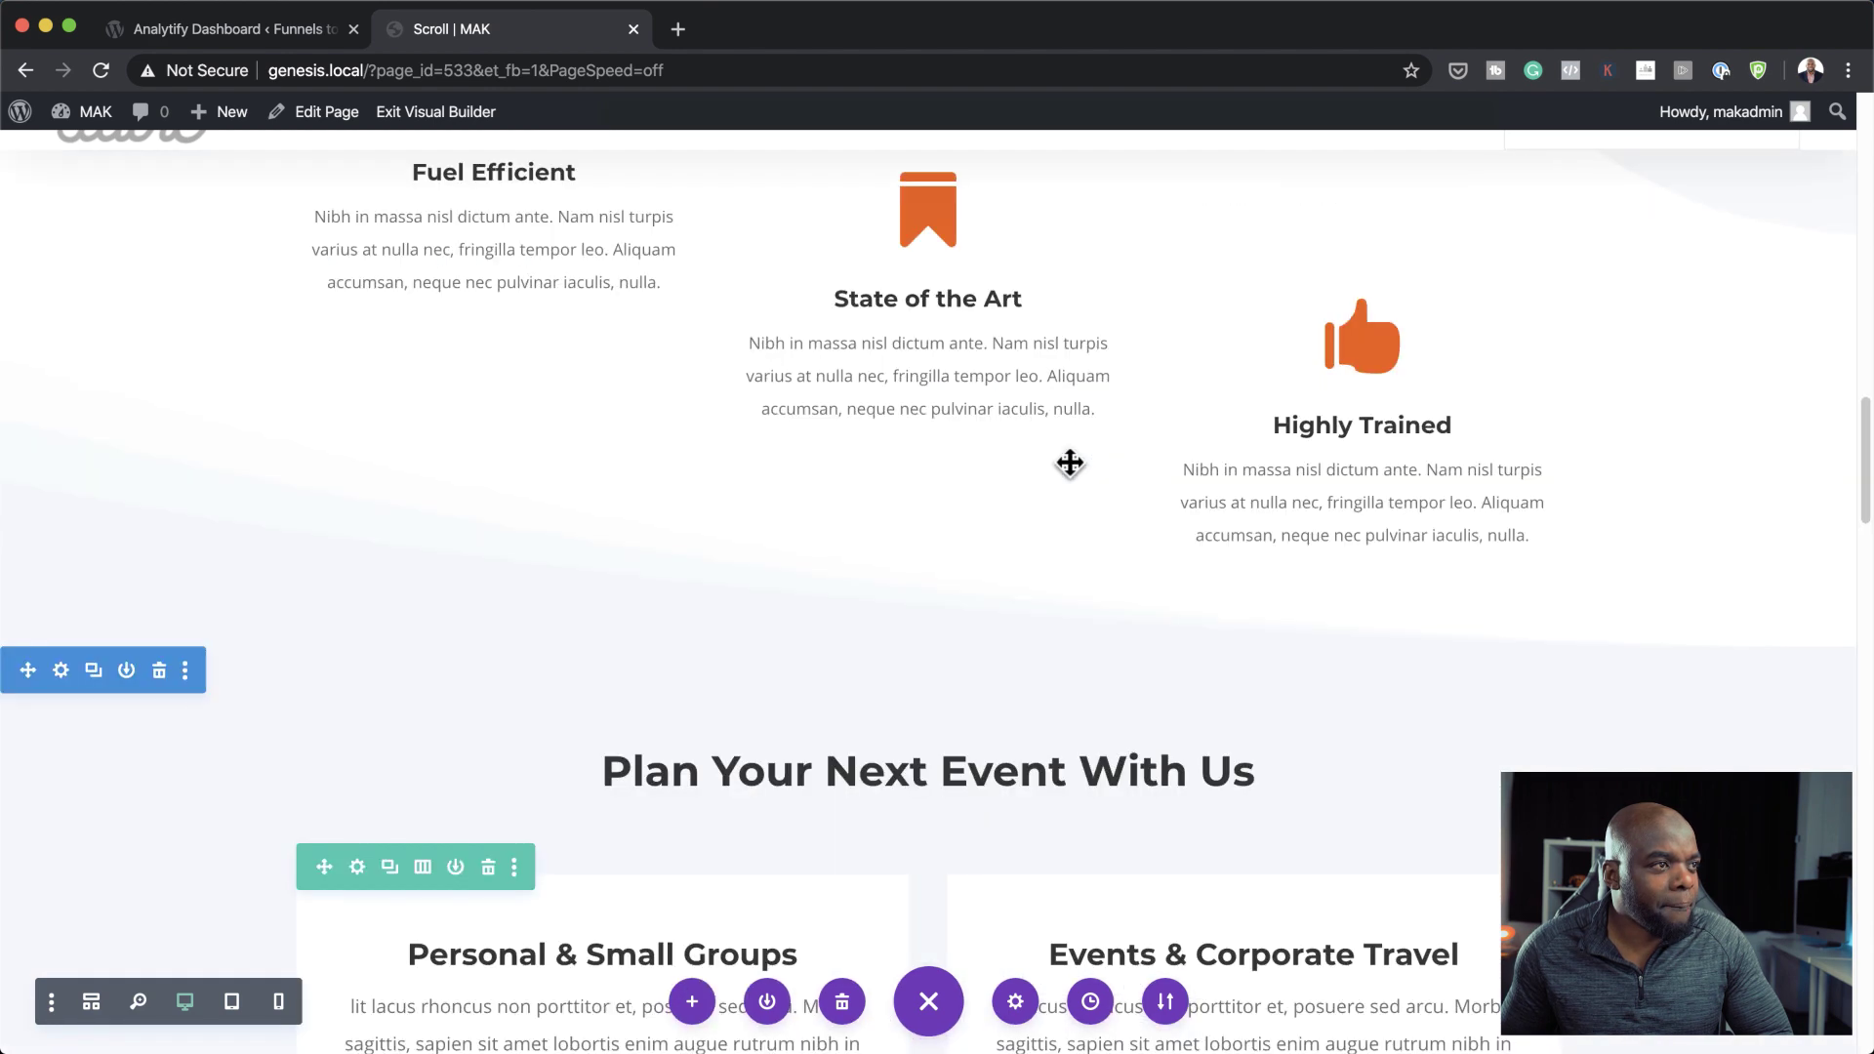
scroll(1071, 463, down, 1)
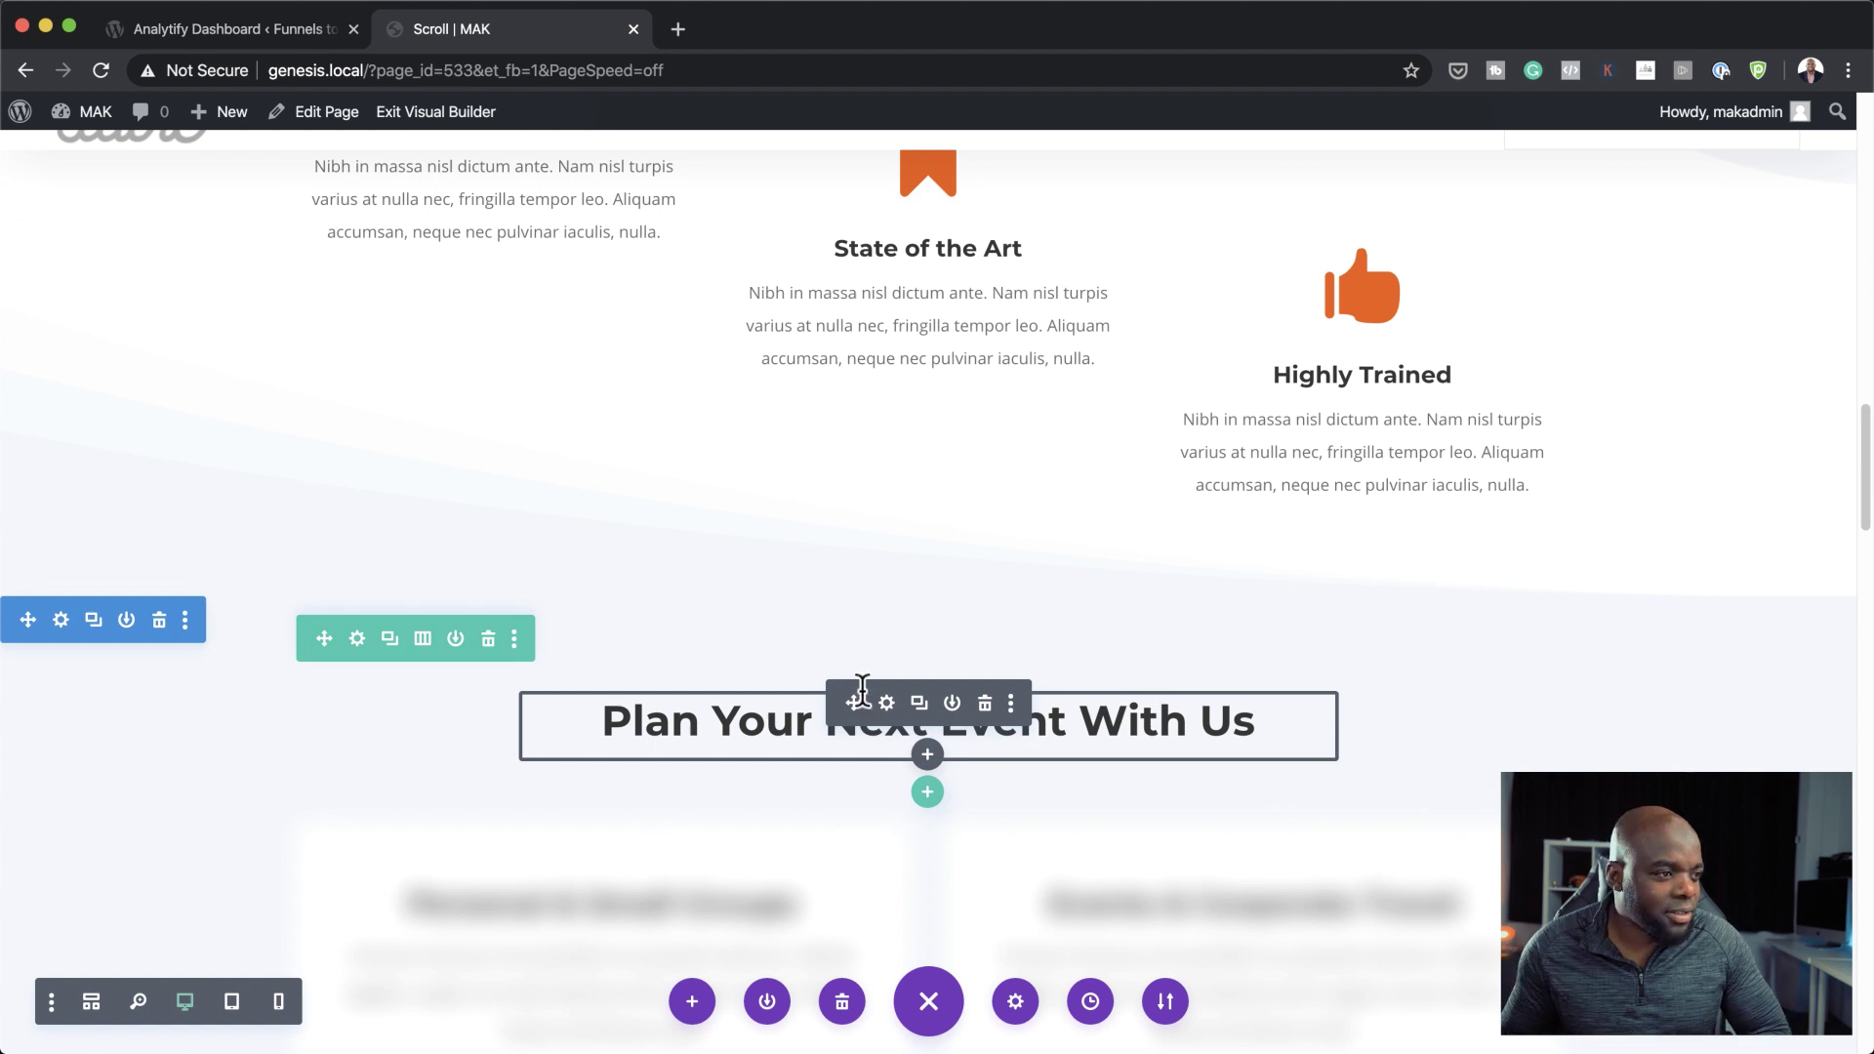
- Enable Scaling Up and Down on the heading, raise its middle scale to 120%, and save
click(886, 705)
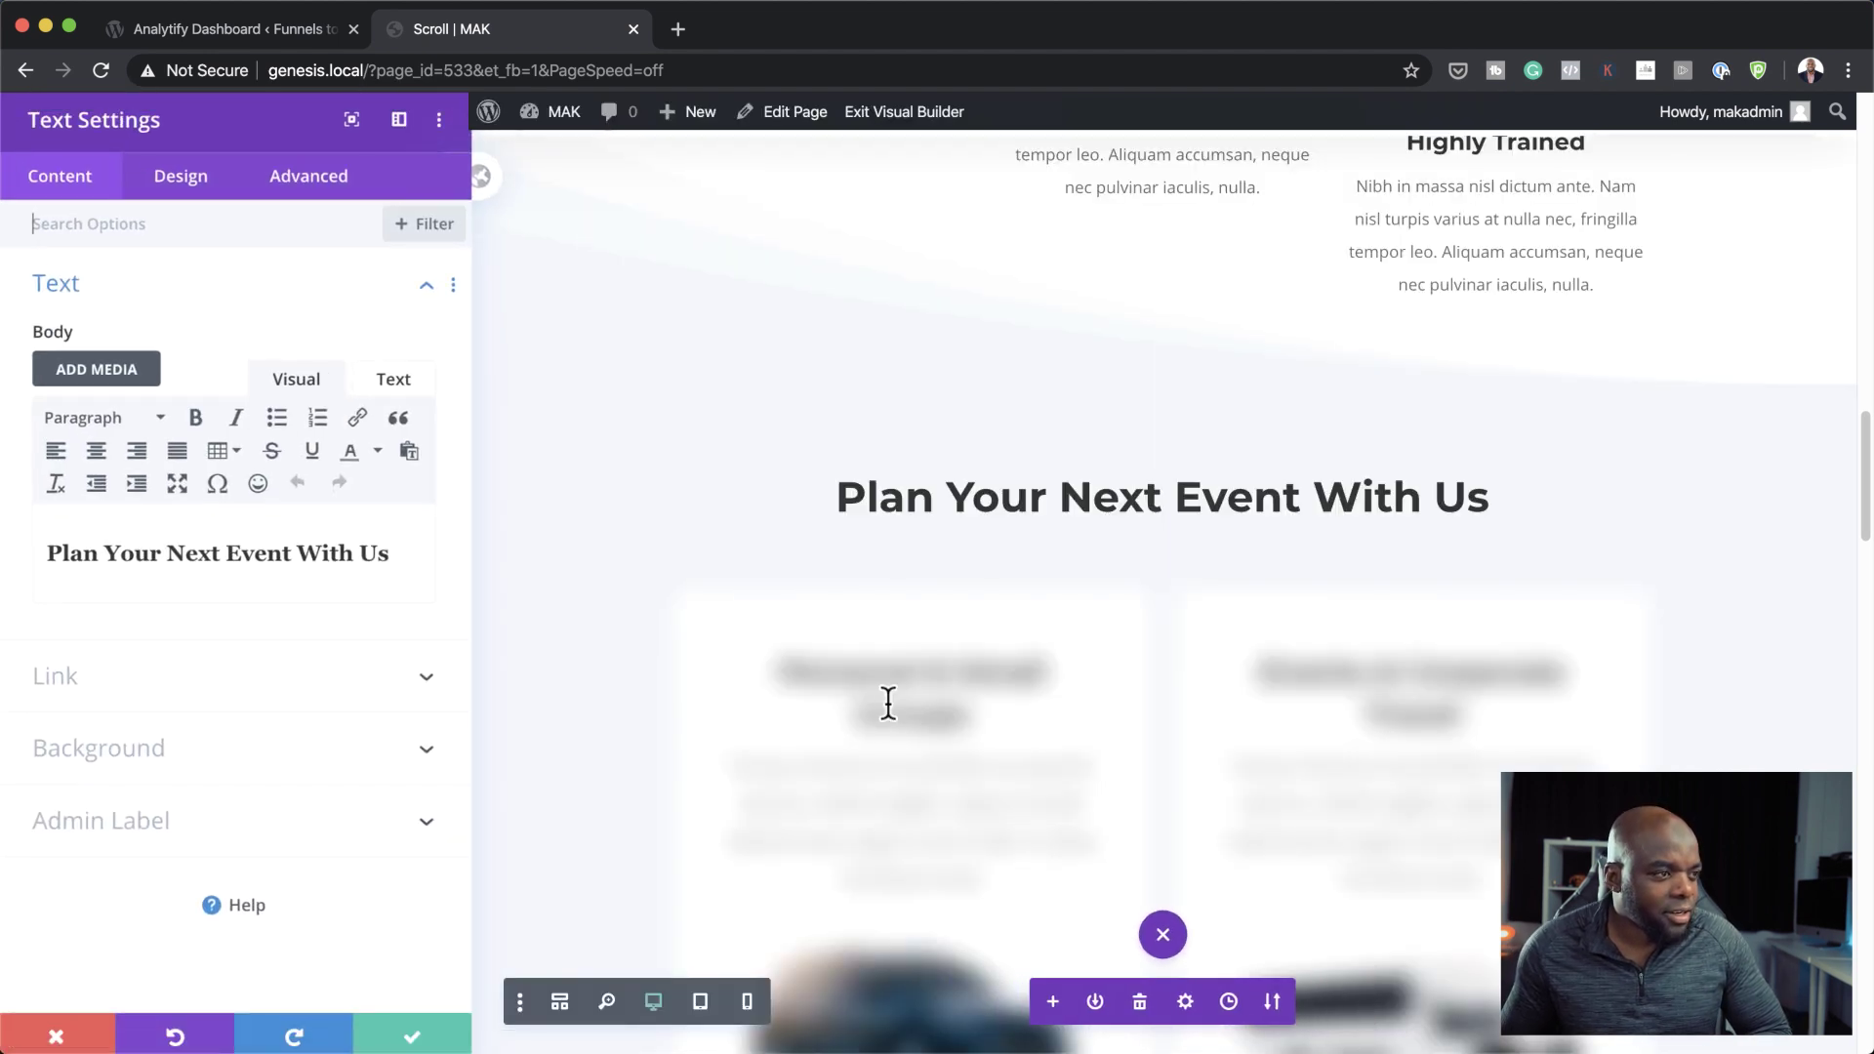
click(327, 194)
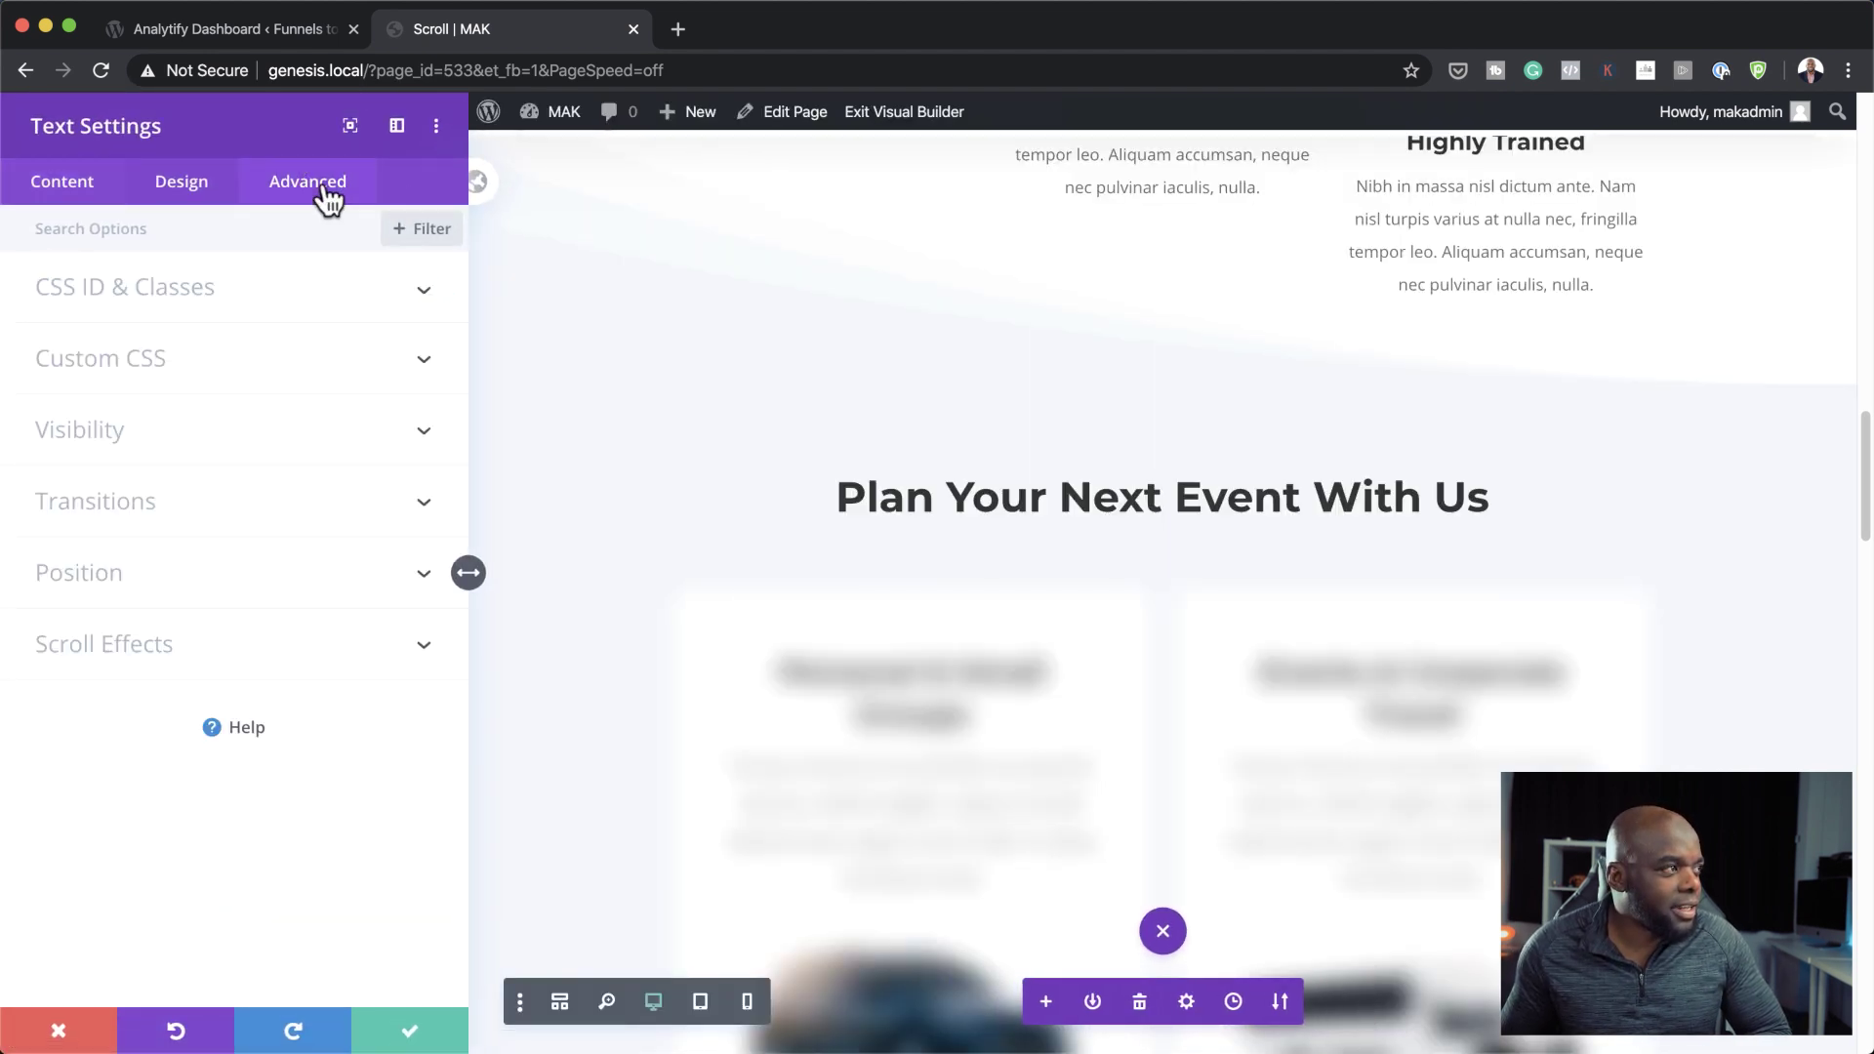
click(154, 649)
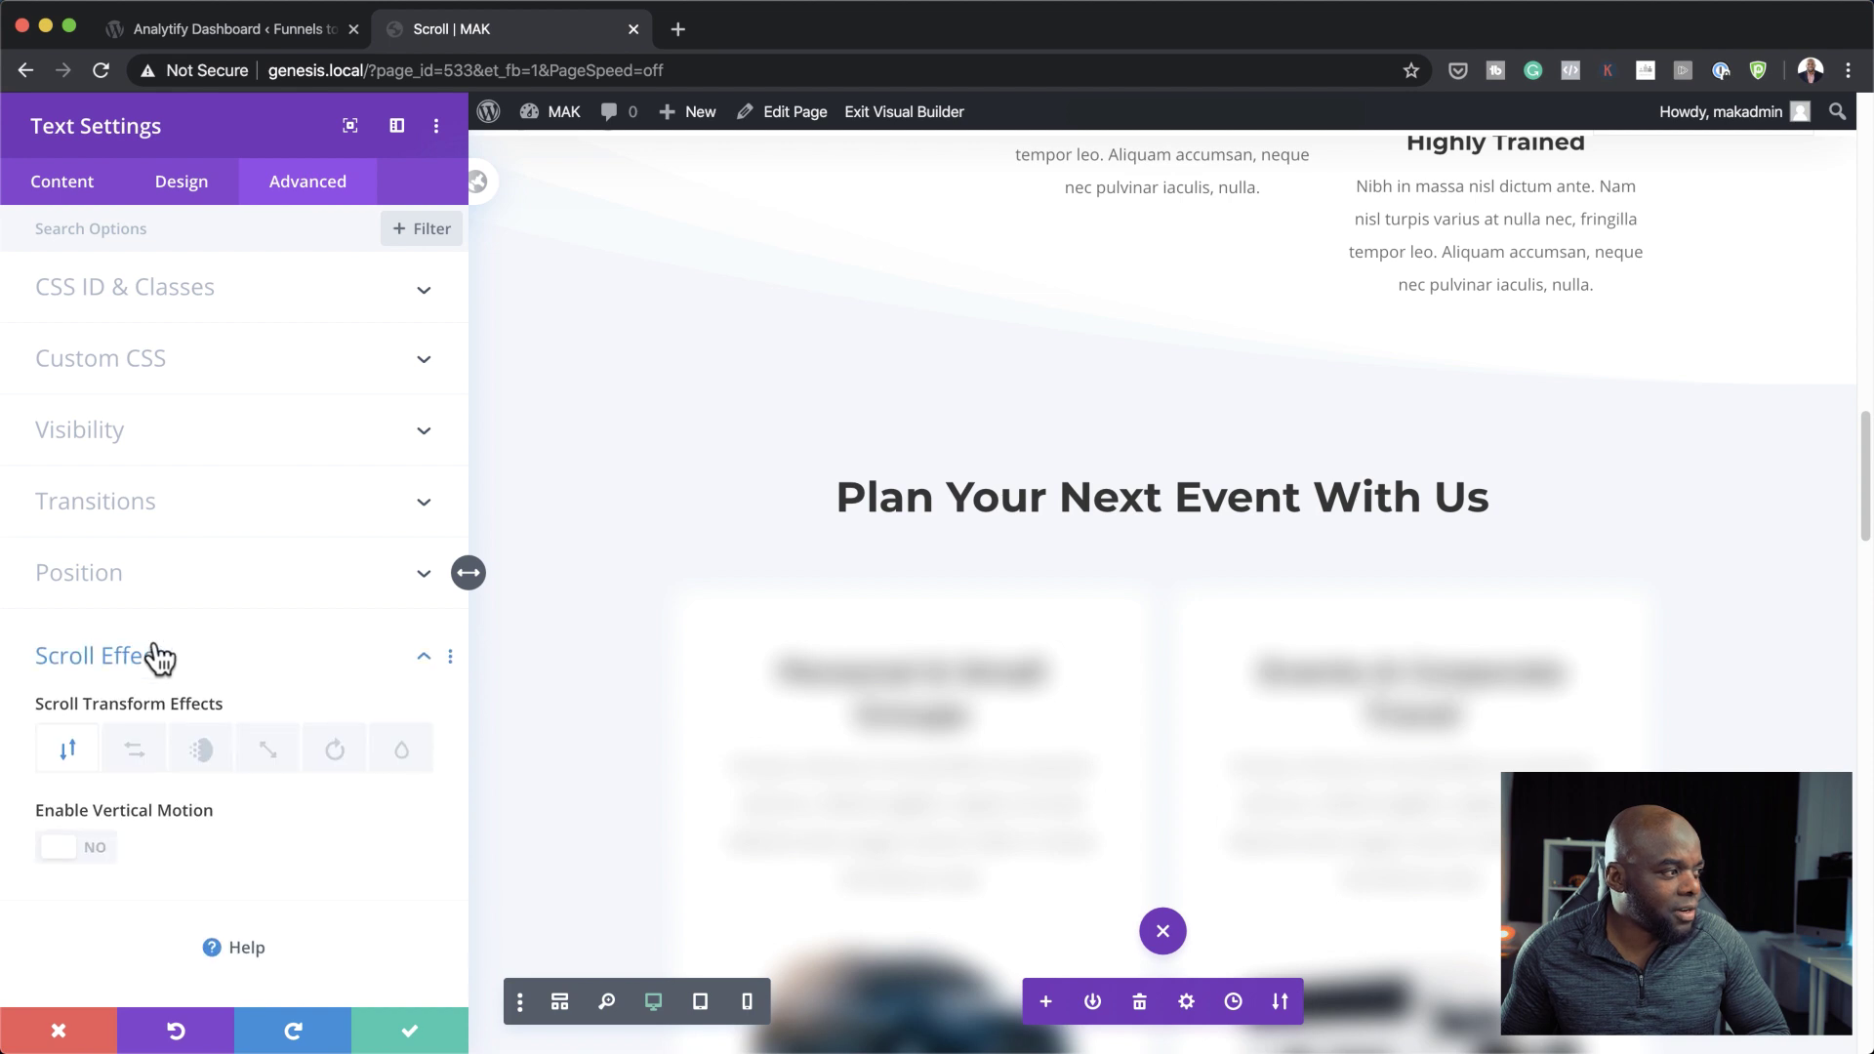
click(268, 752)
click(82, 846)
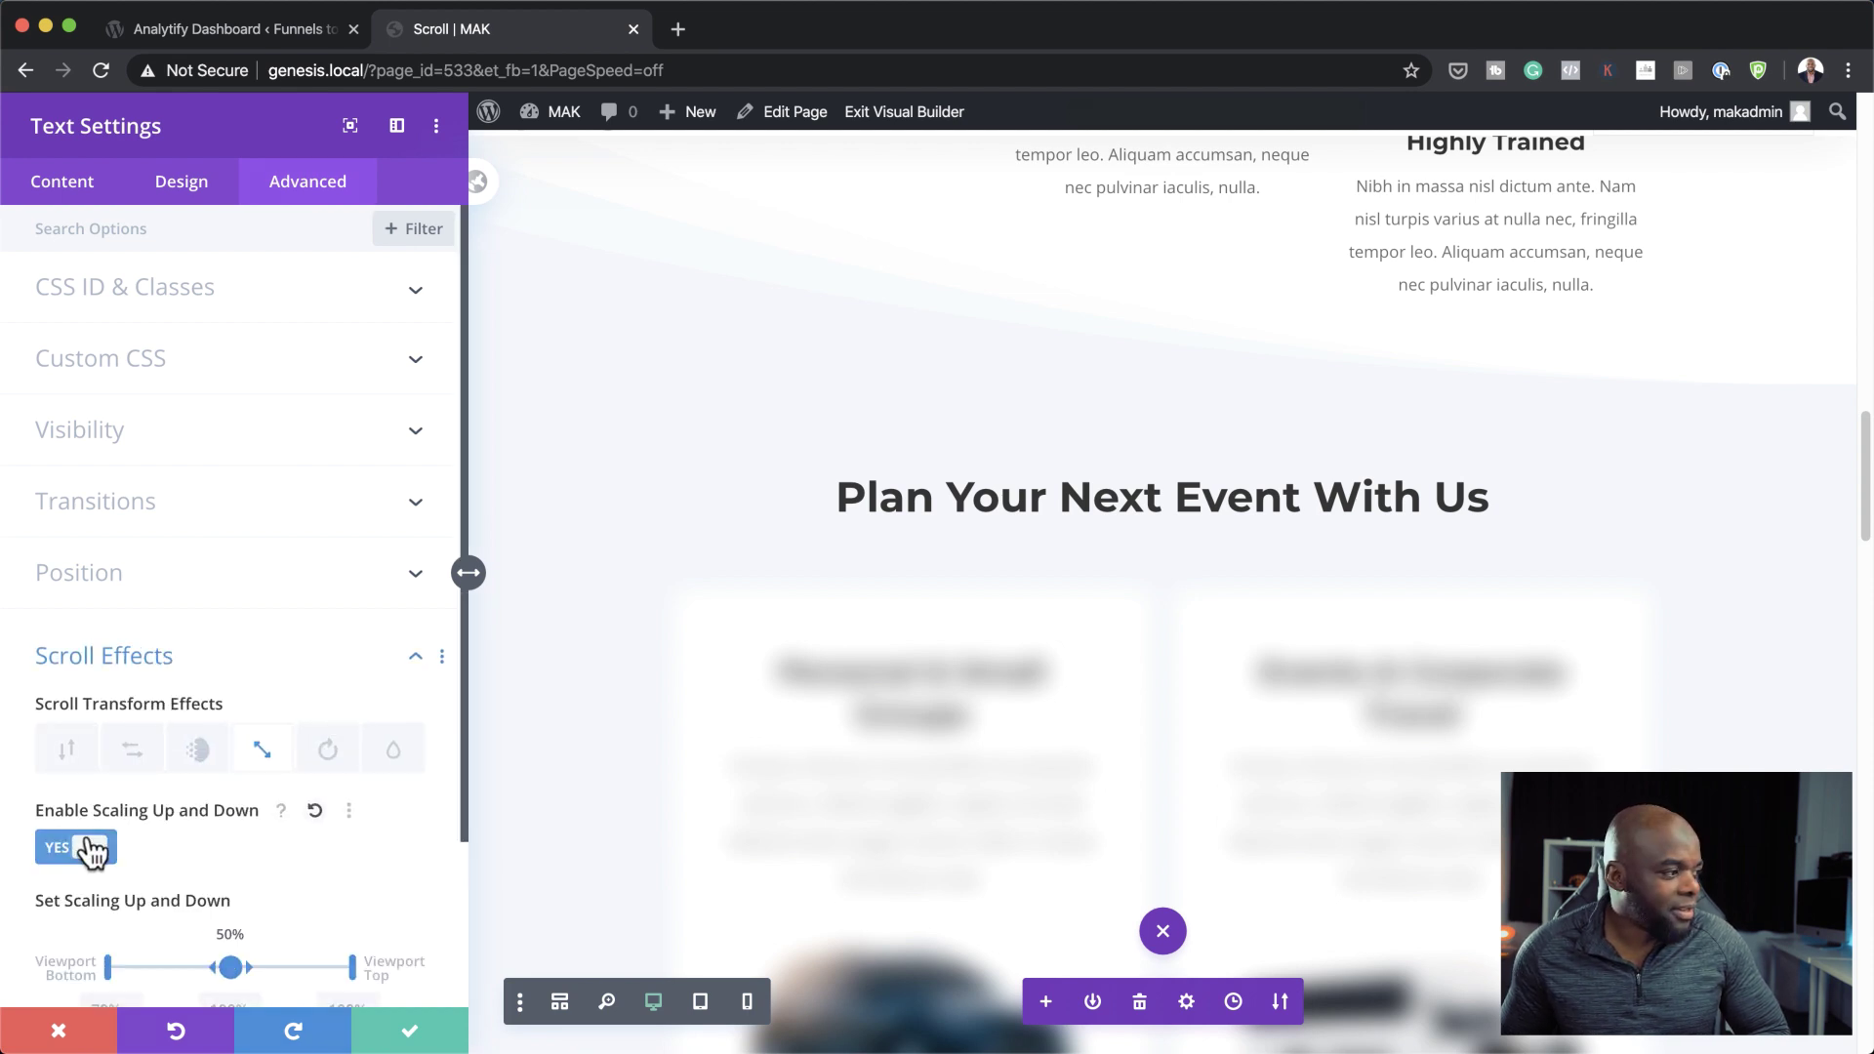
scroll(325, 815, down, 2)
scroll(849, 439, down, 1)
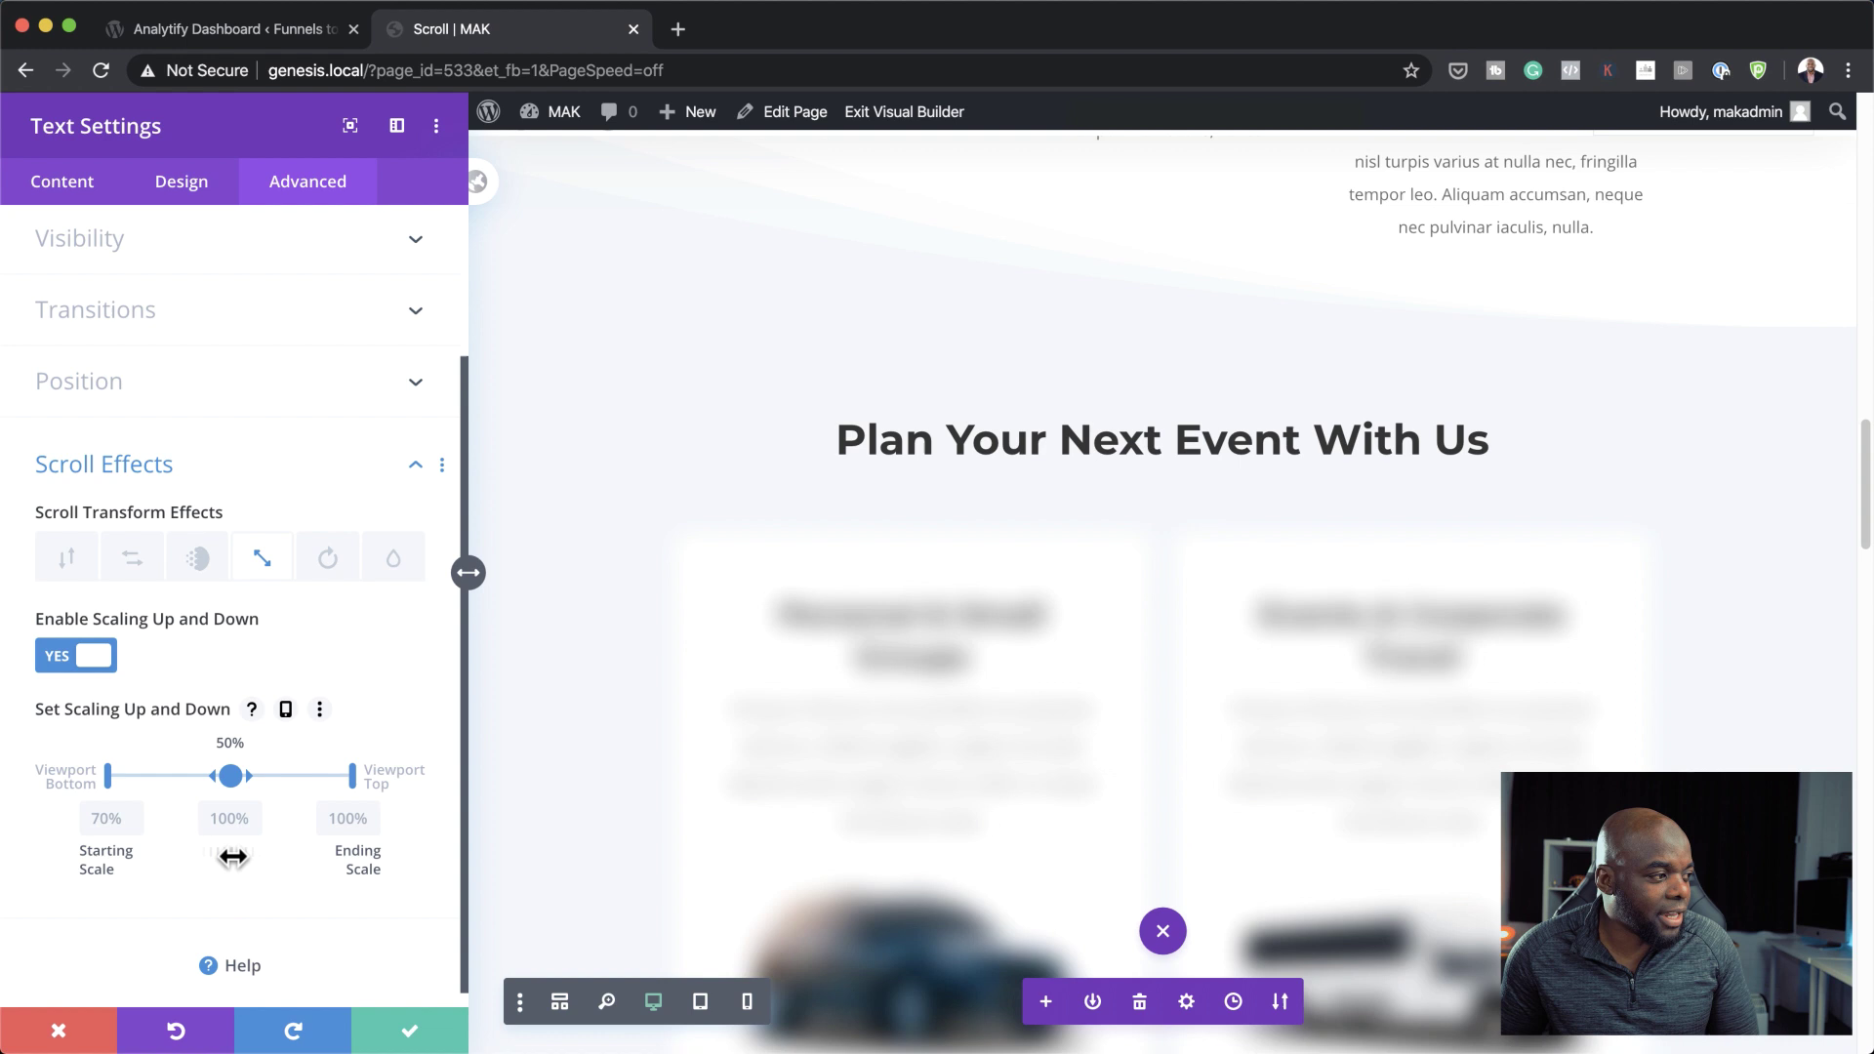
drag(234, 854, 246, 854)
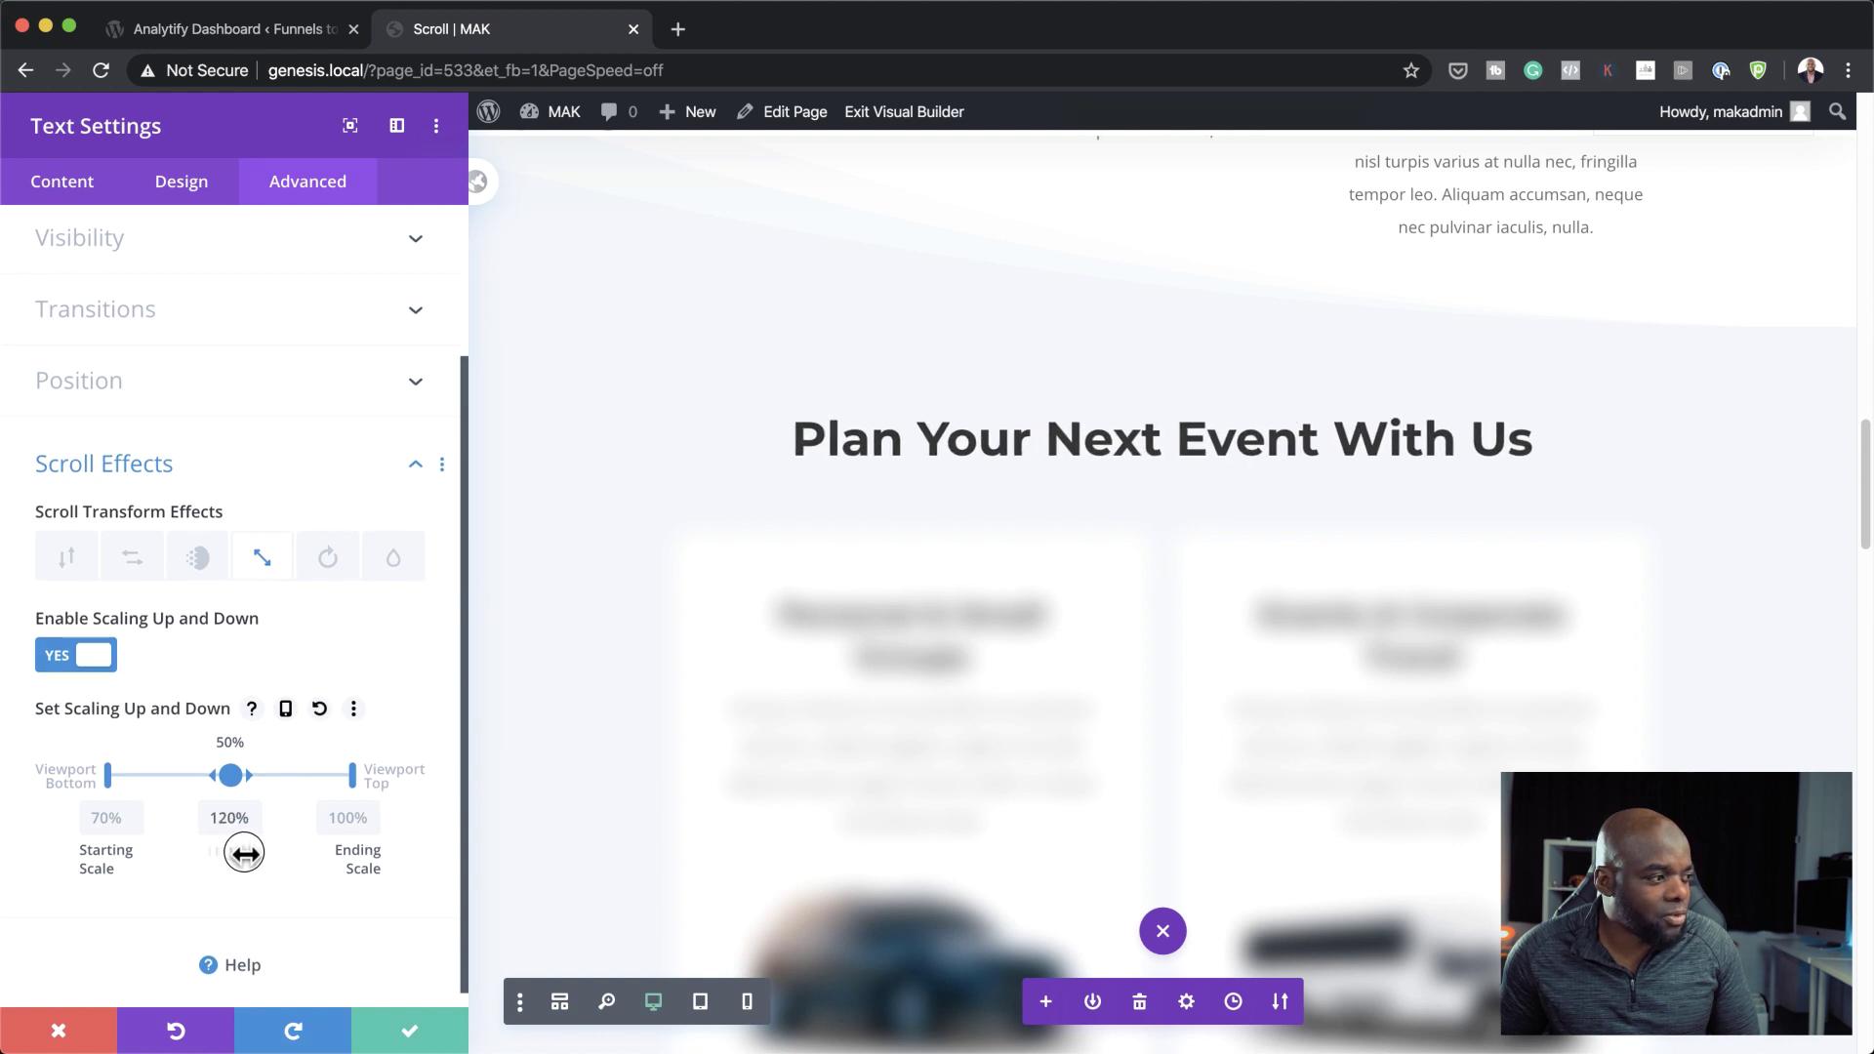
click(408, 1034)
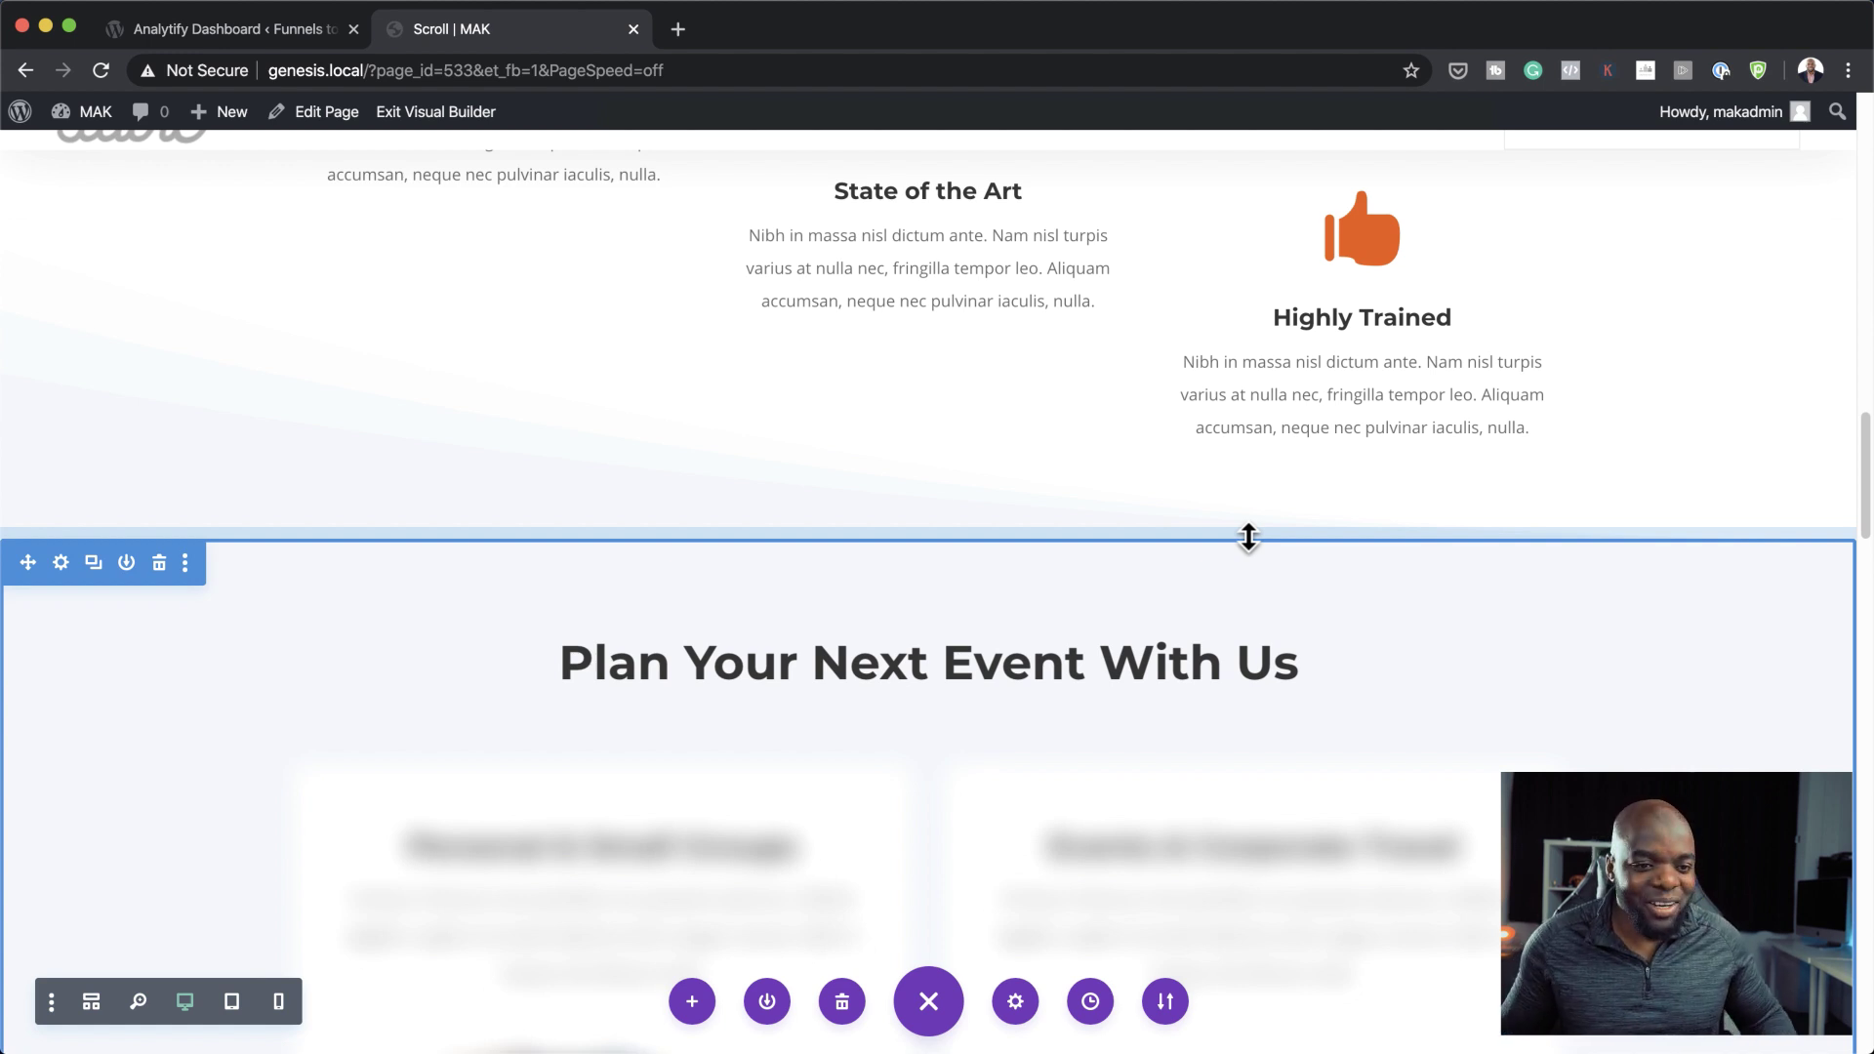
- Exit the Visual Builder to view the live Scroll page at genesis.local/scroll
click(477, 115)
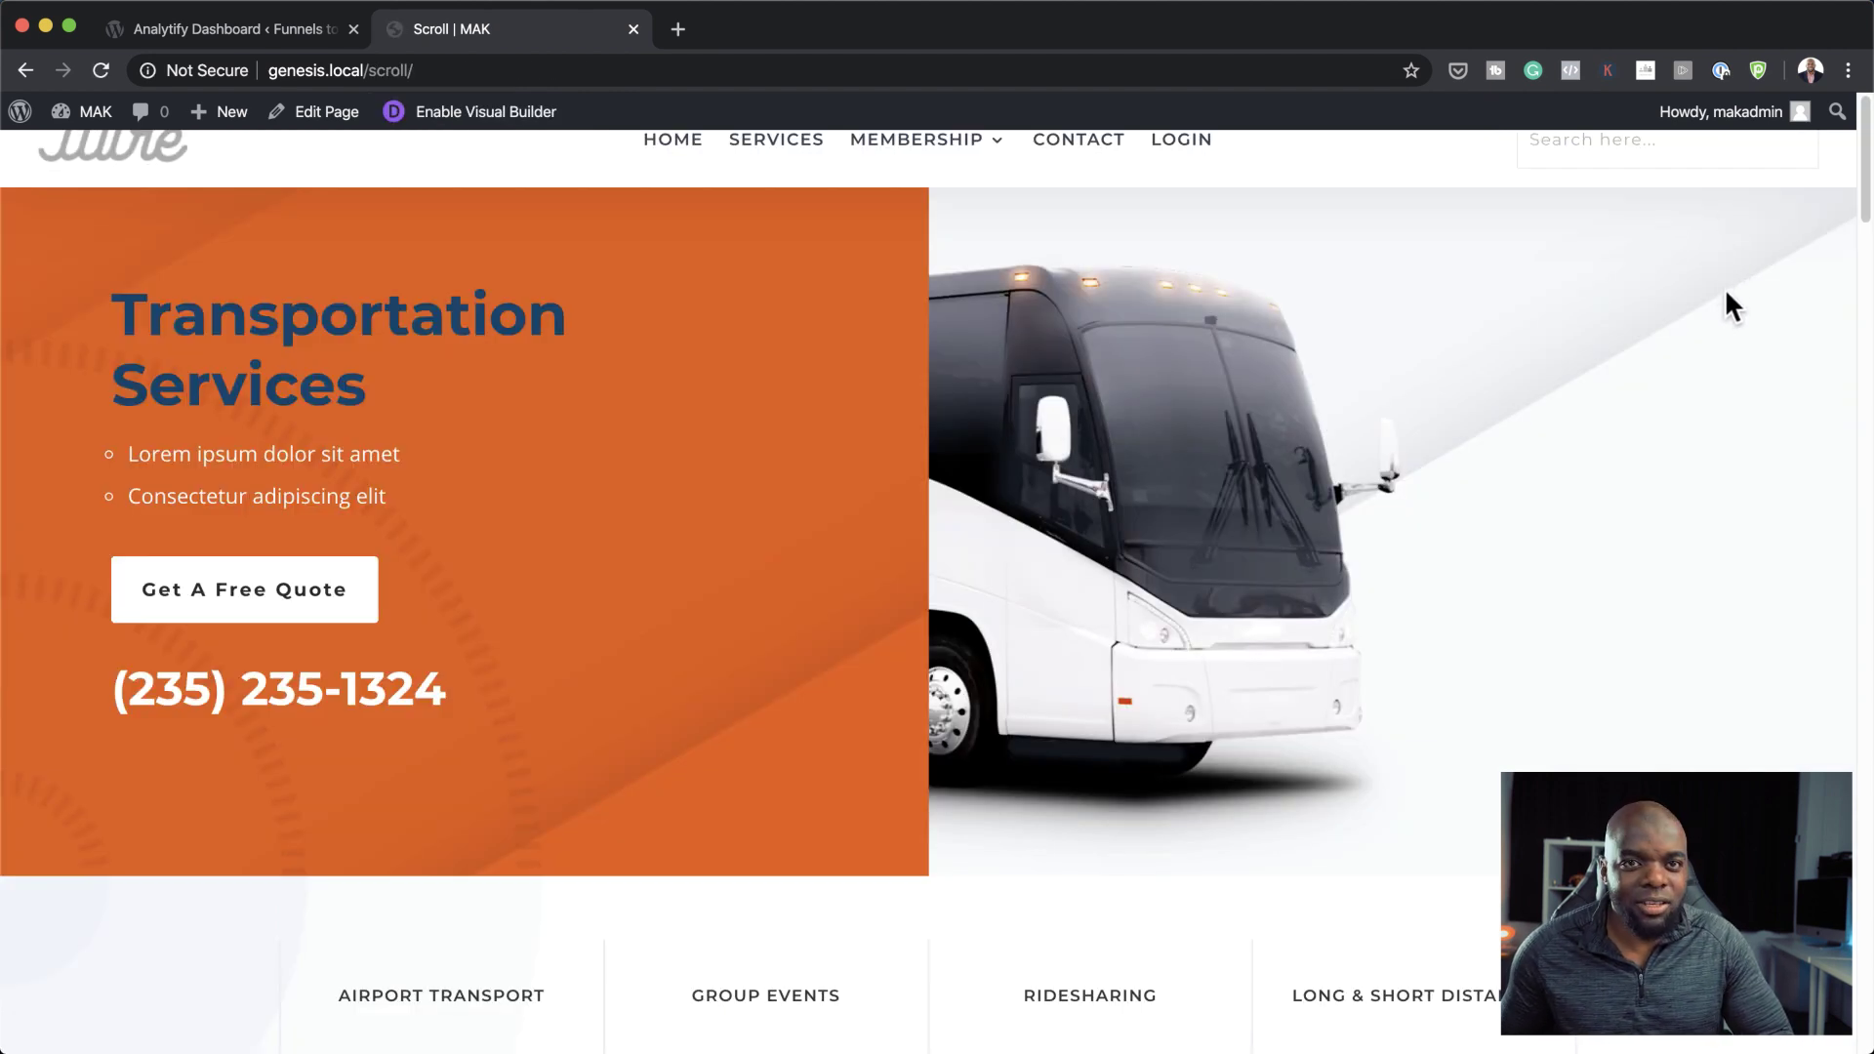
scroll(1725, 285, down, 2)
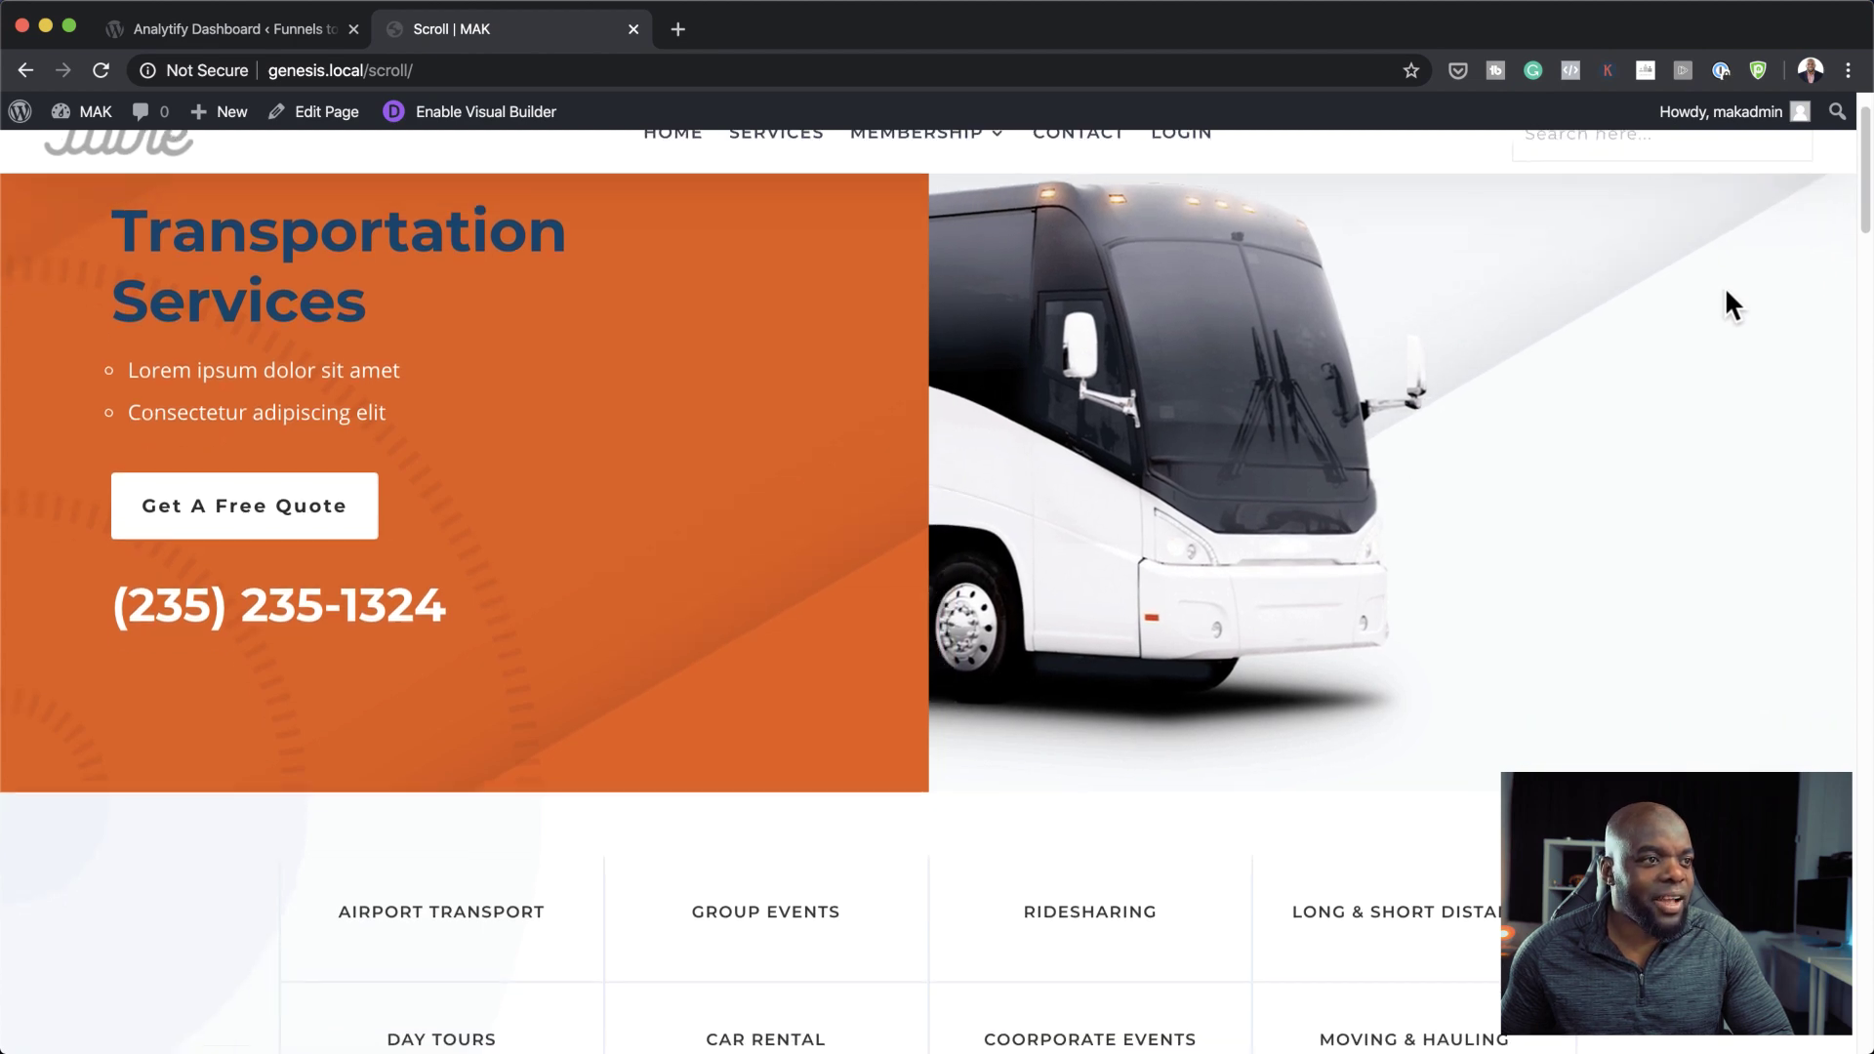
scroll(1726, 291, down, 5)
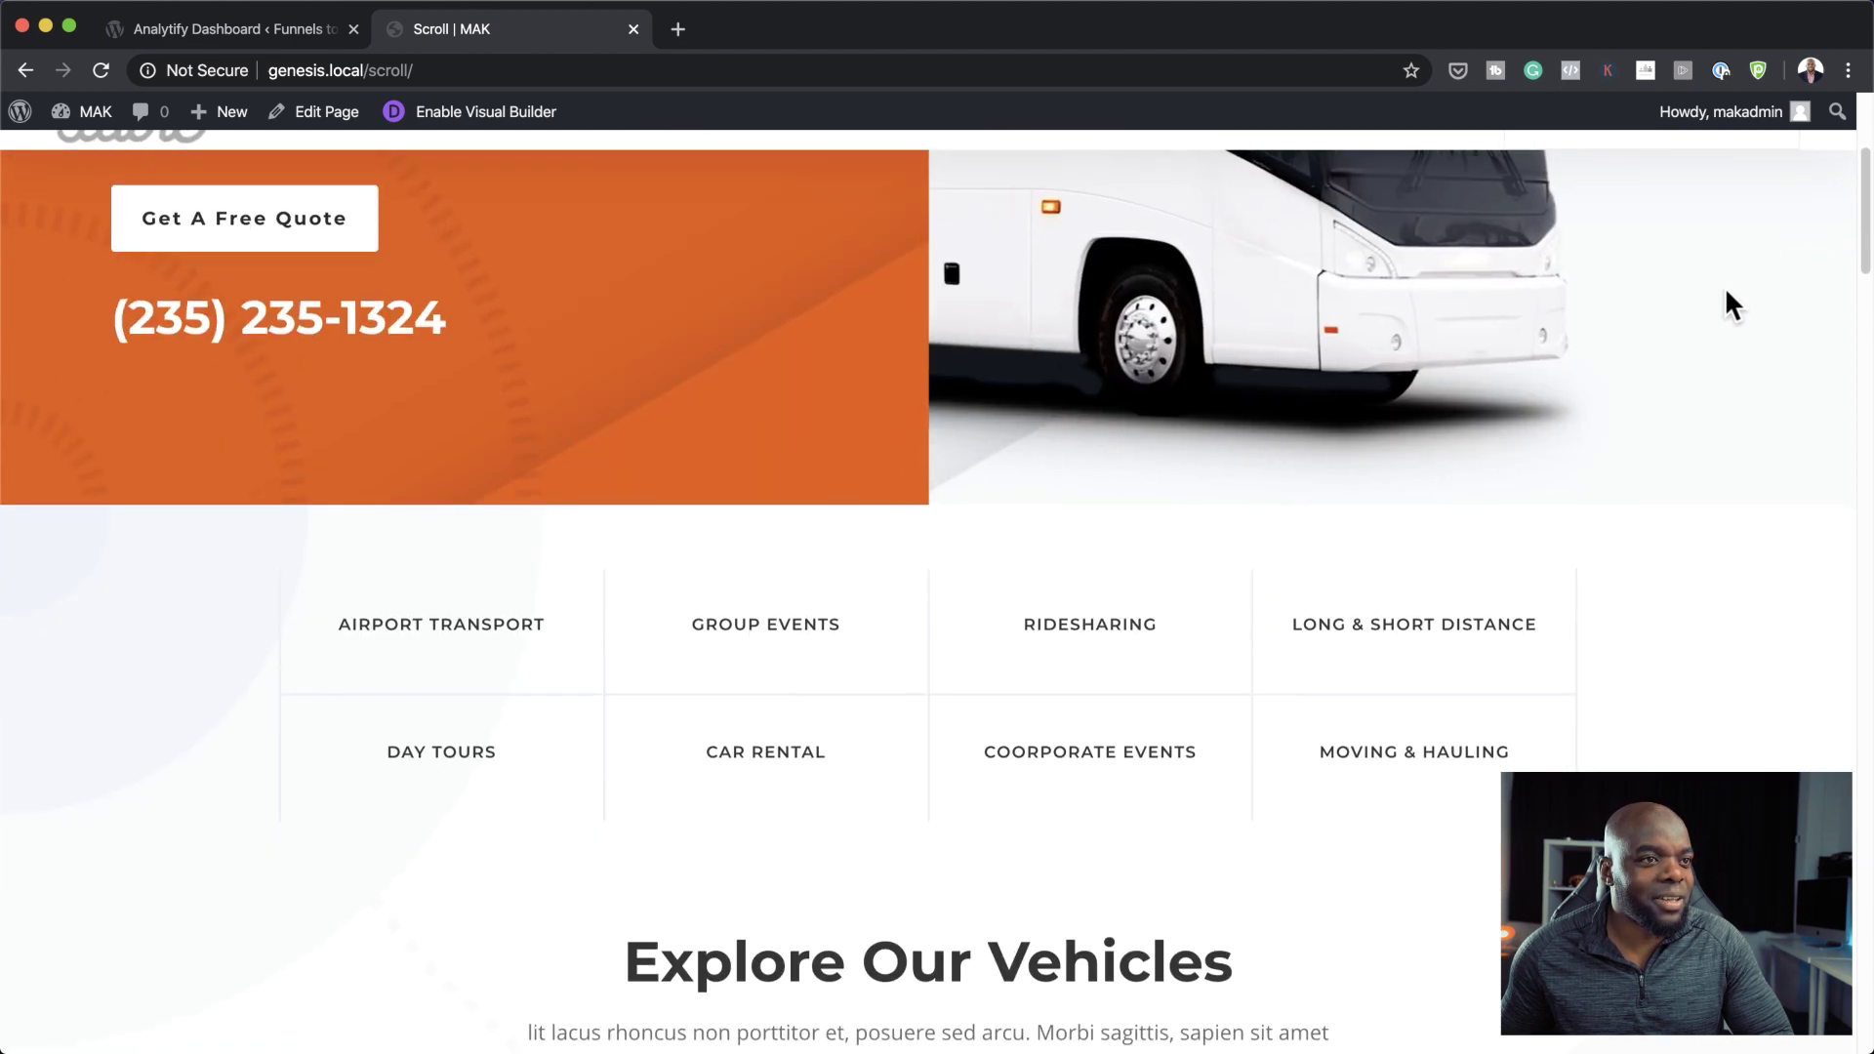
scroll(1726, 291, down, 8)
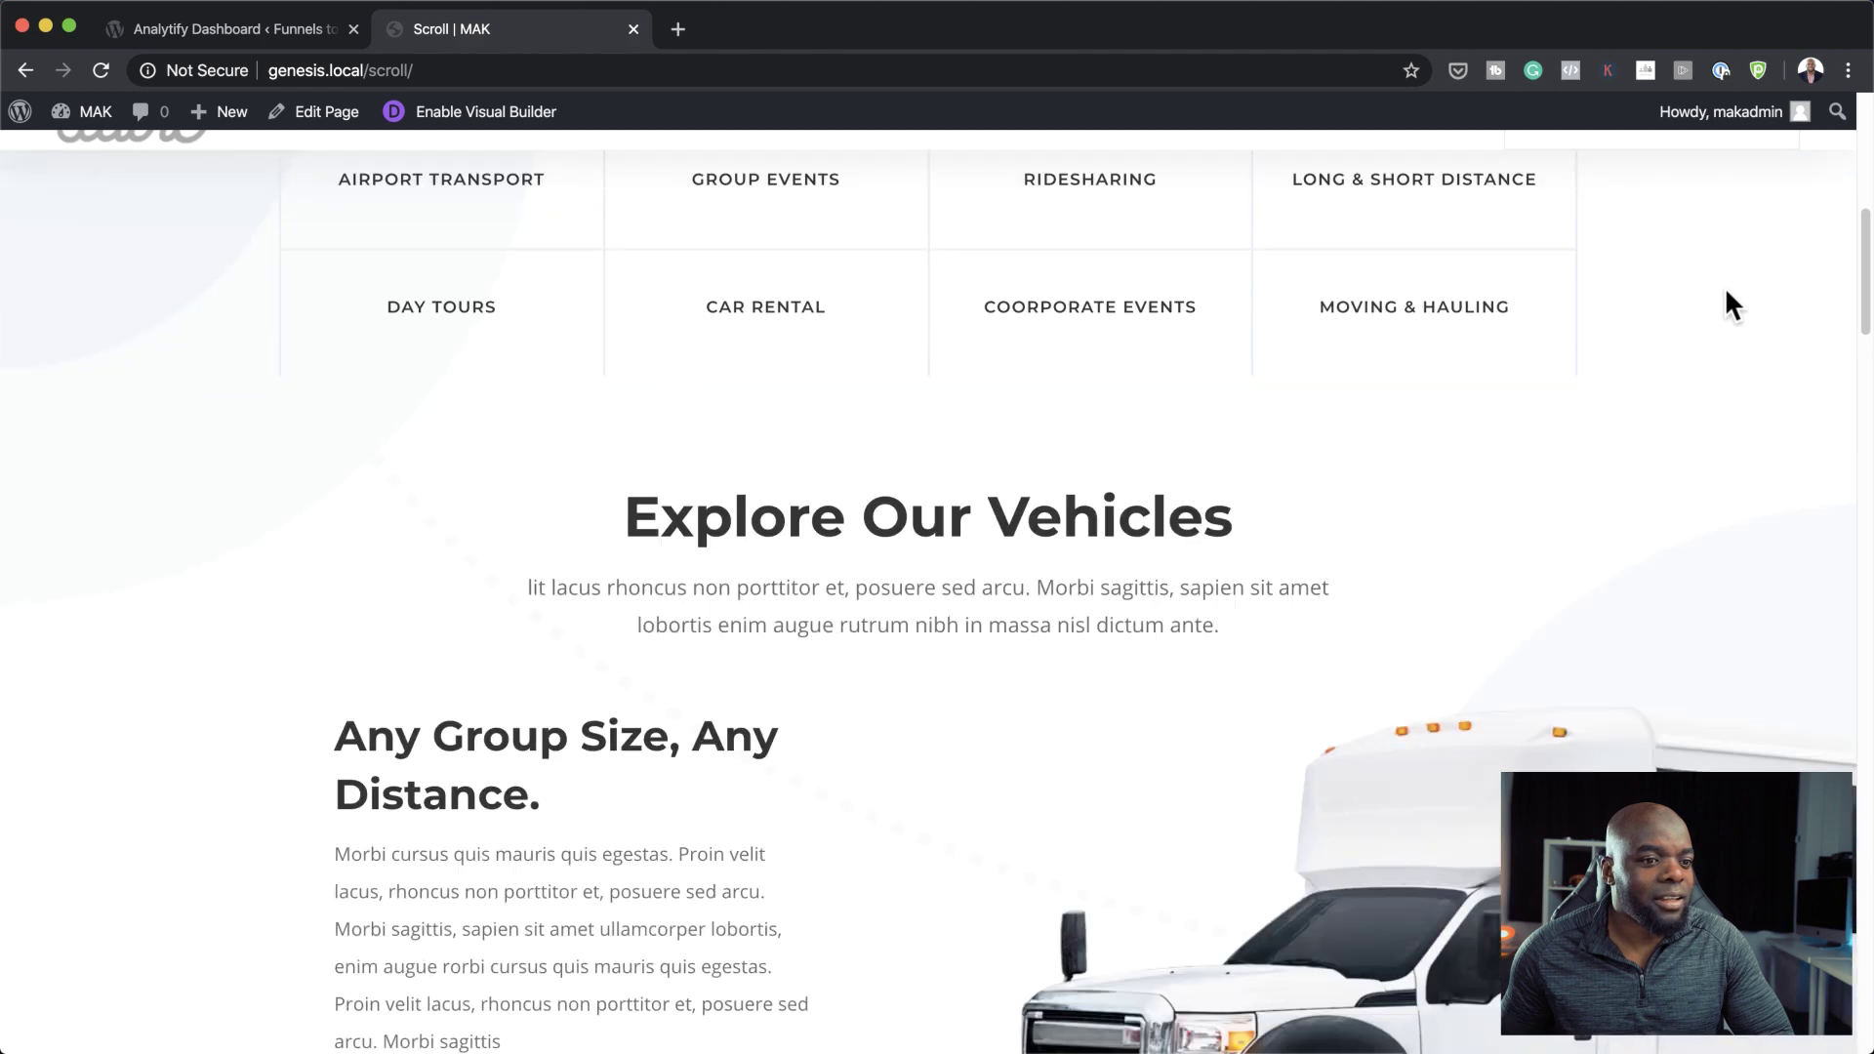
scroll(1726, 292, down, 4)
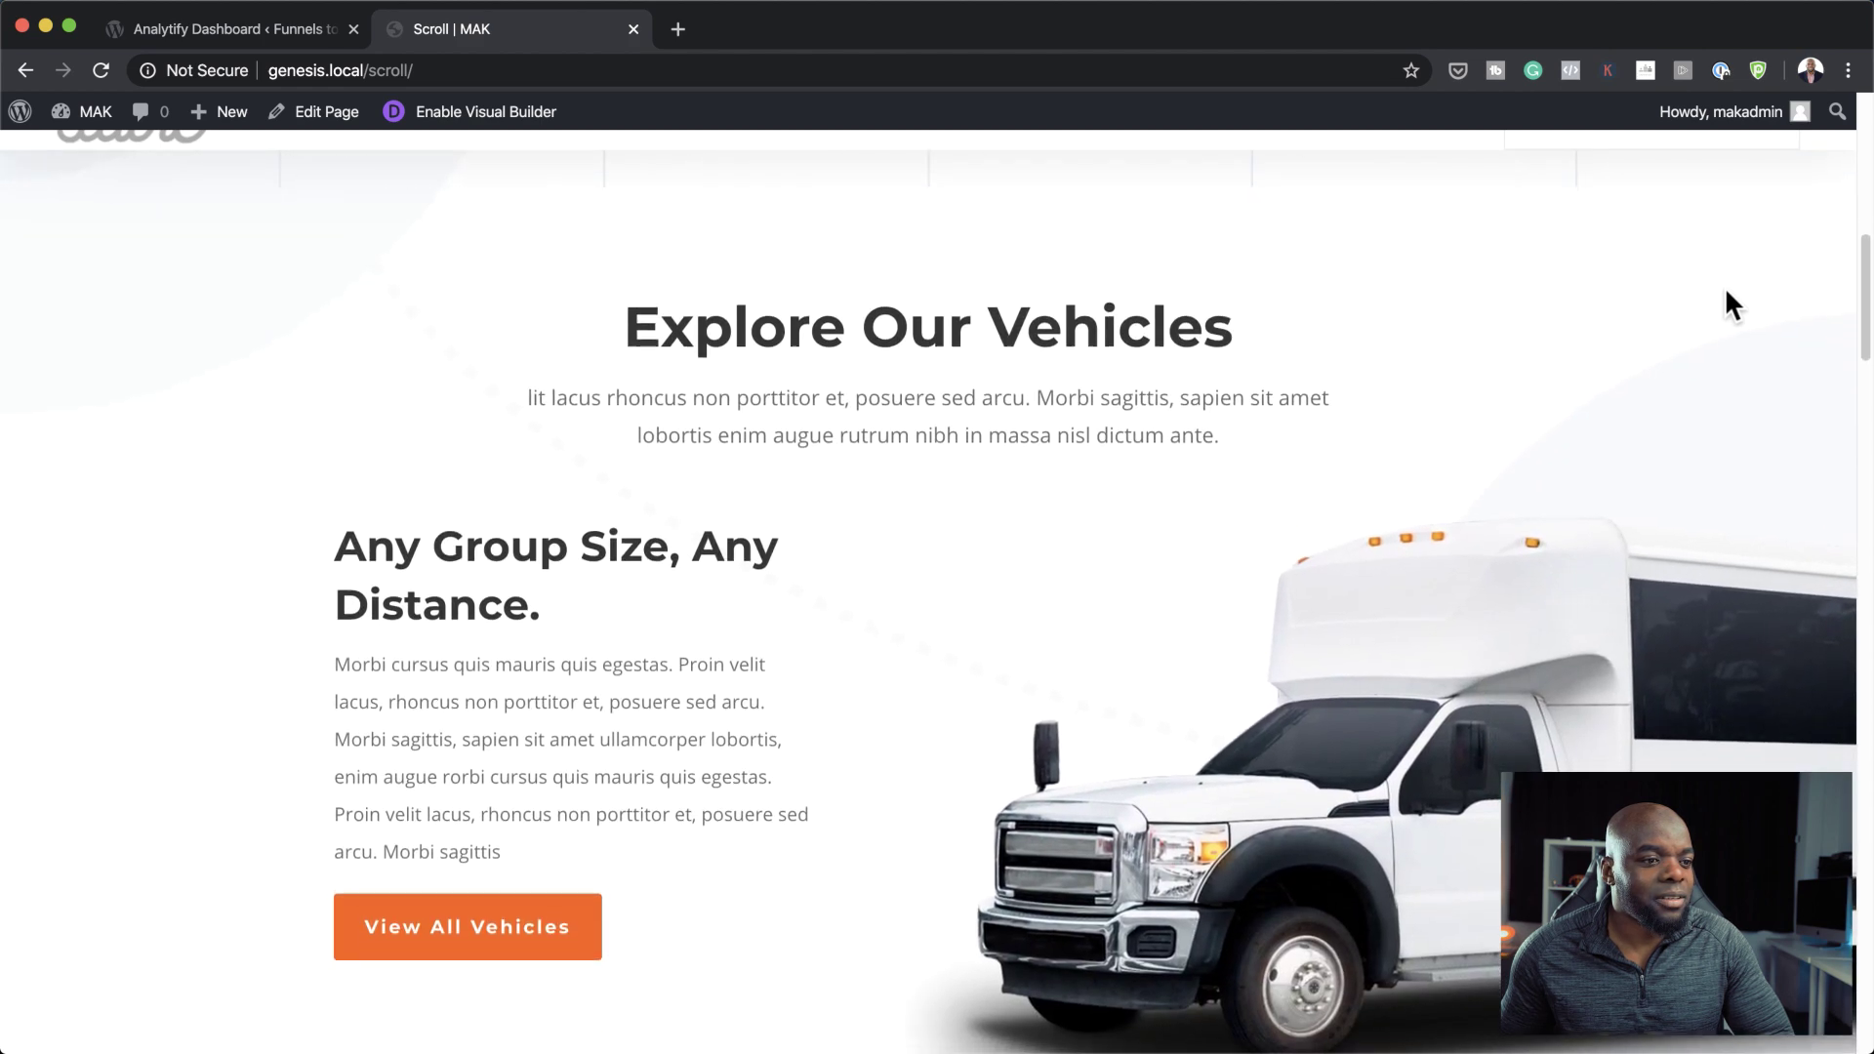
scroll(1725, 285, down, 7)
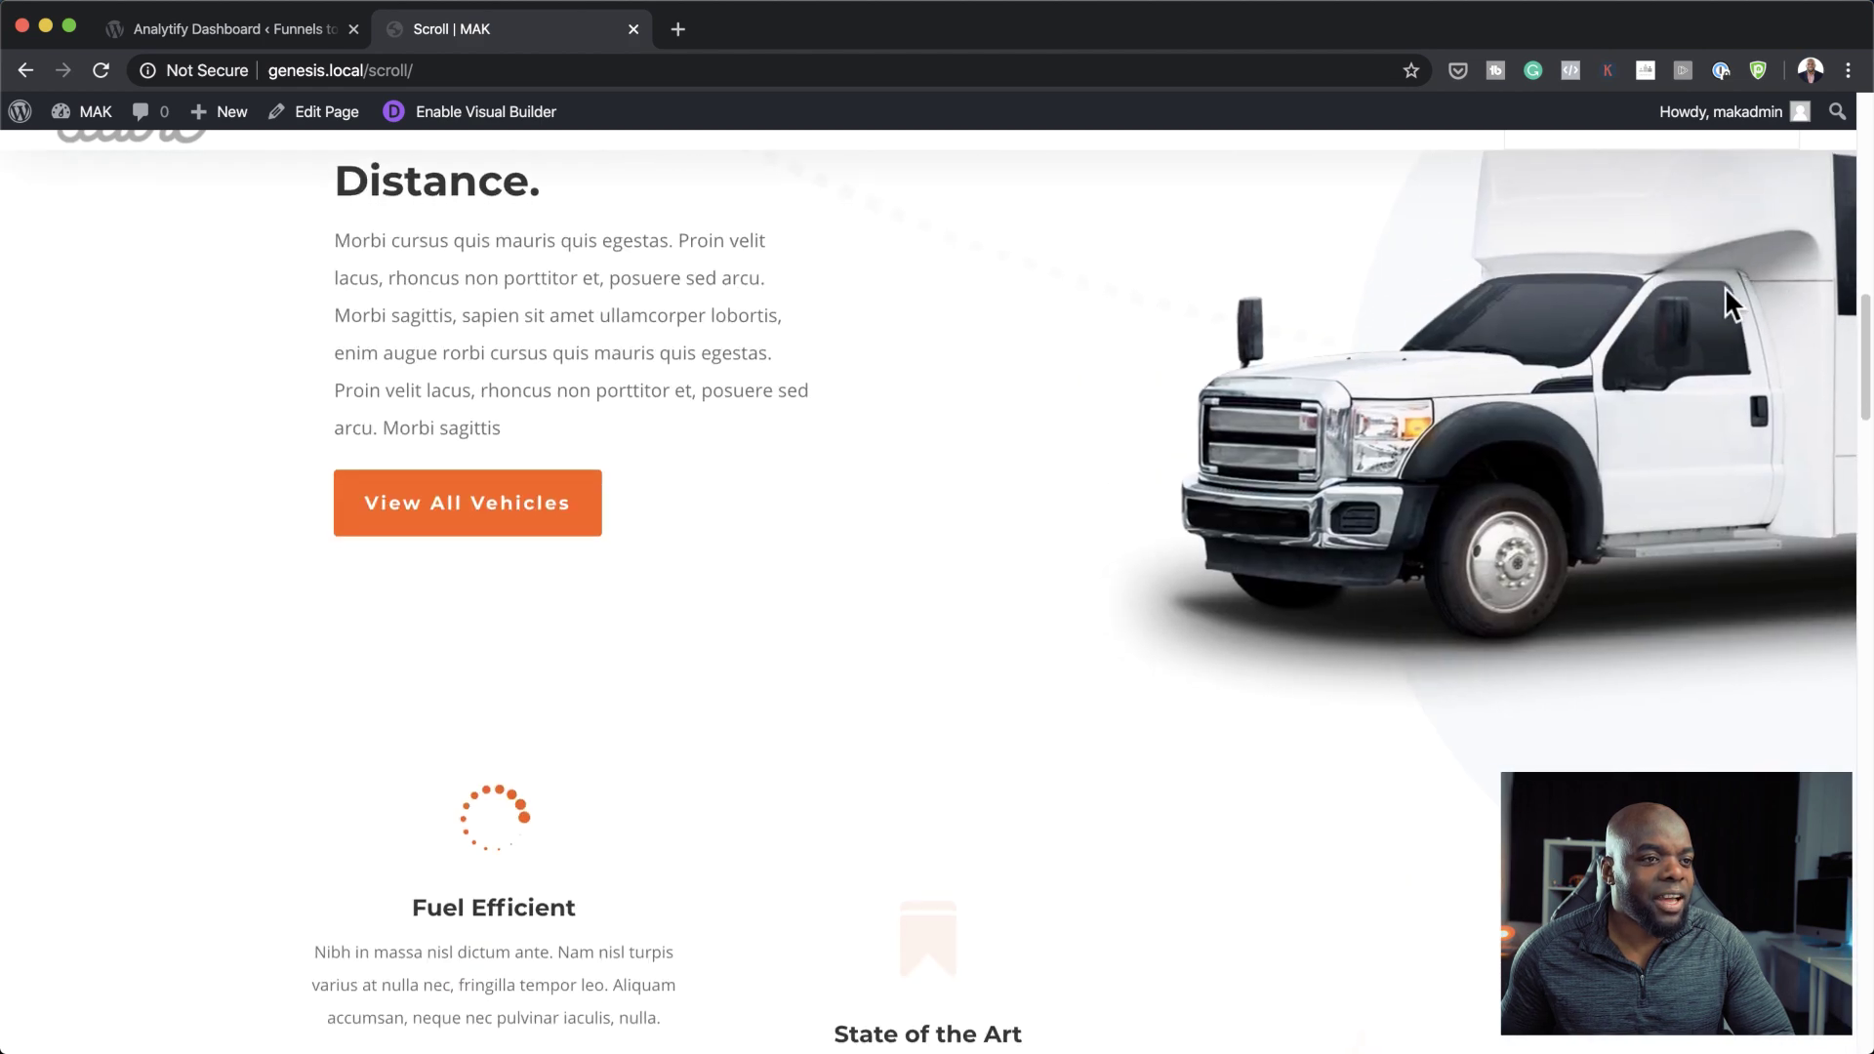
- Scroll down the live page to the Ride In Luxury section, checking the scroll effects
scroll(1725, 287, down, 6)
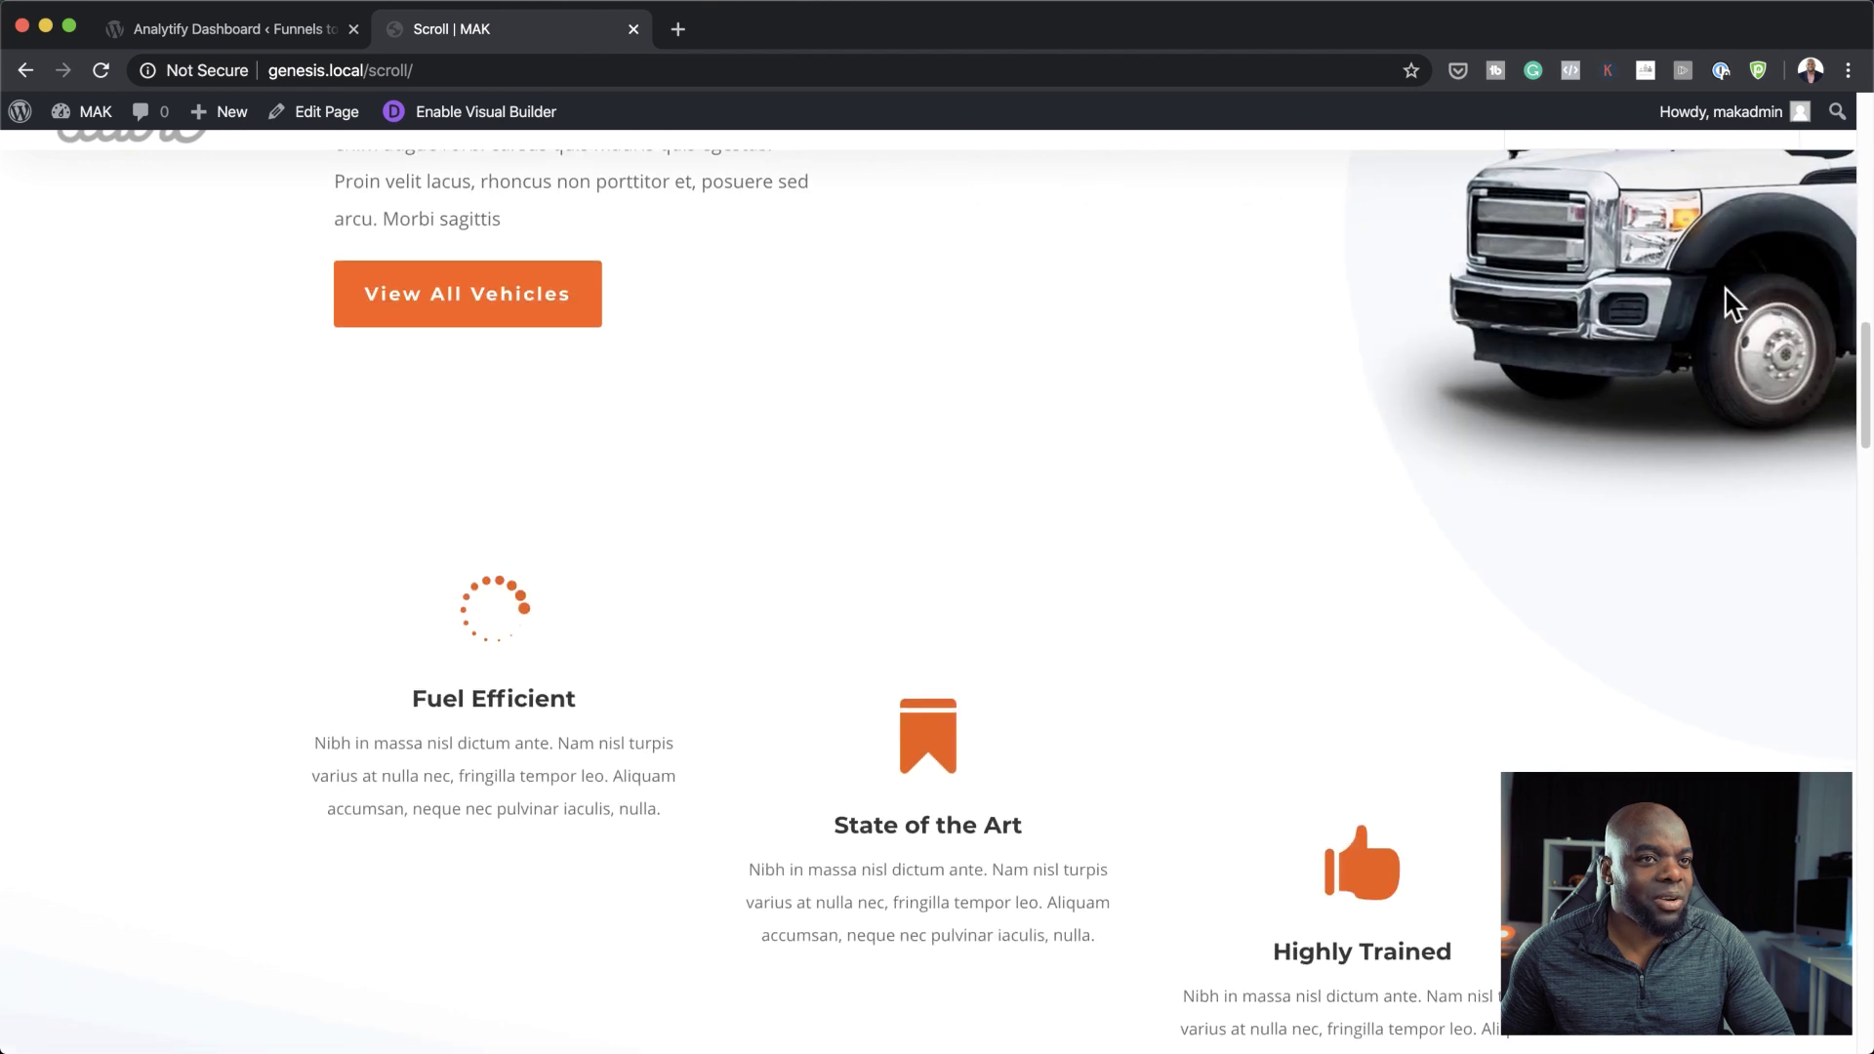
scroll(1724, 285, down, 4)
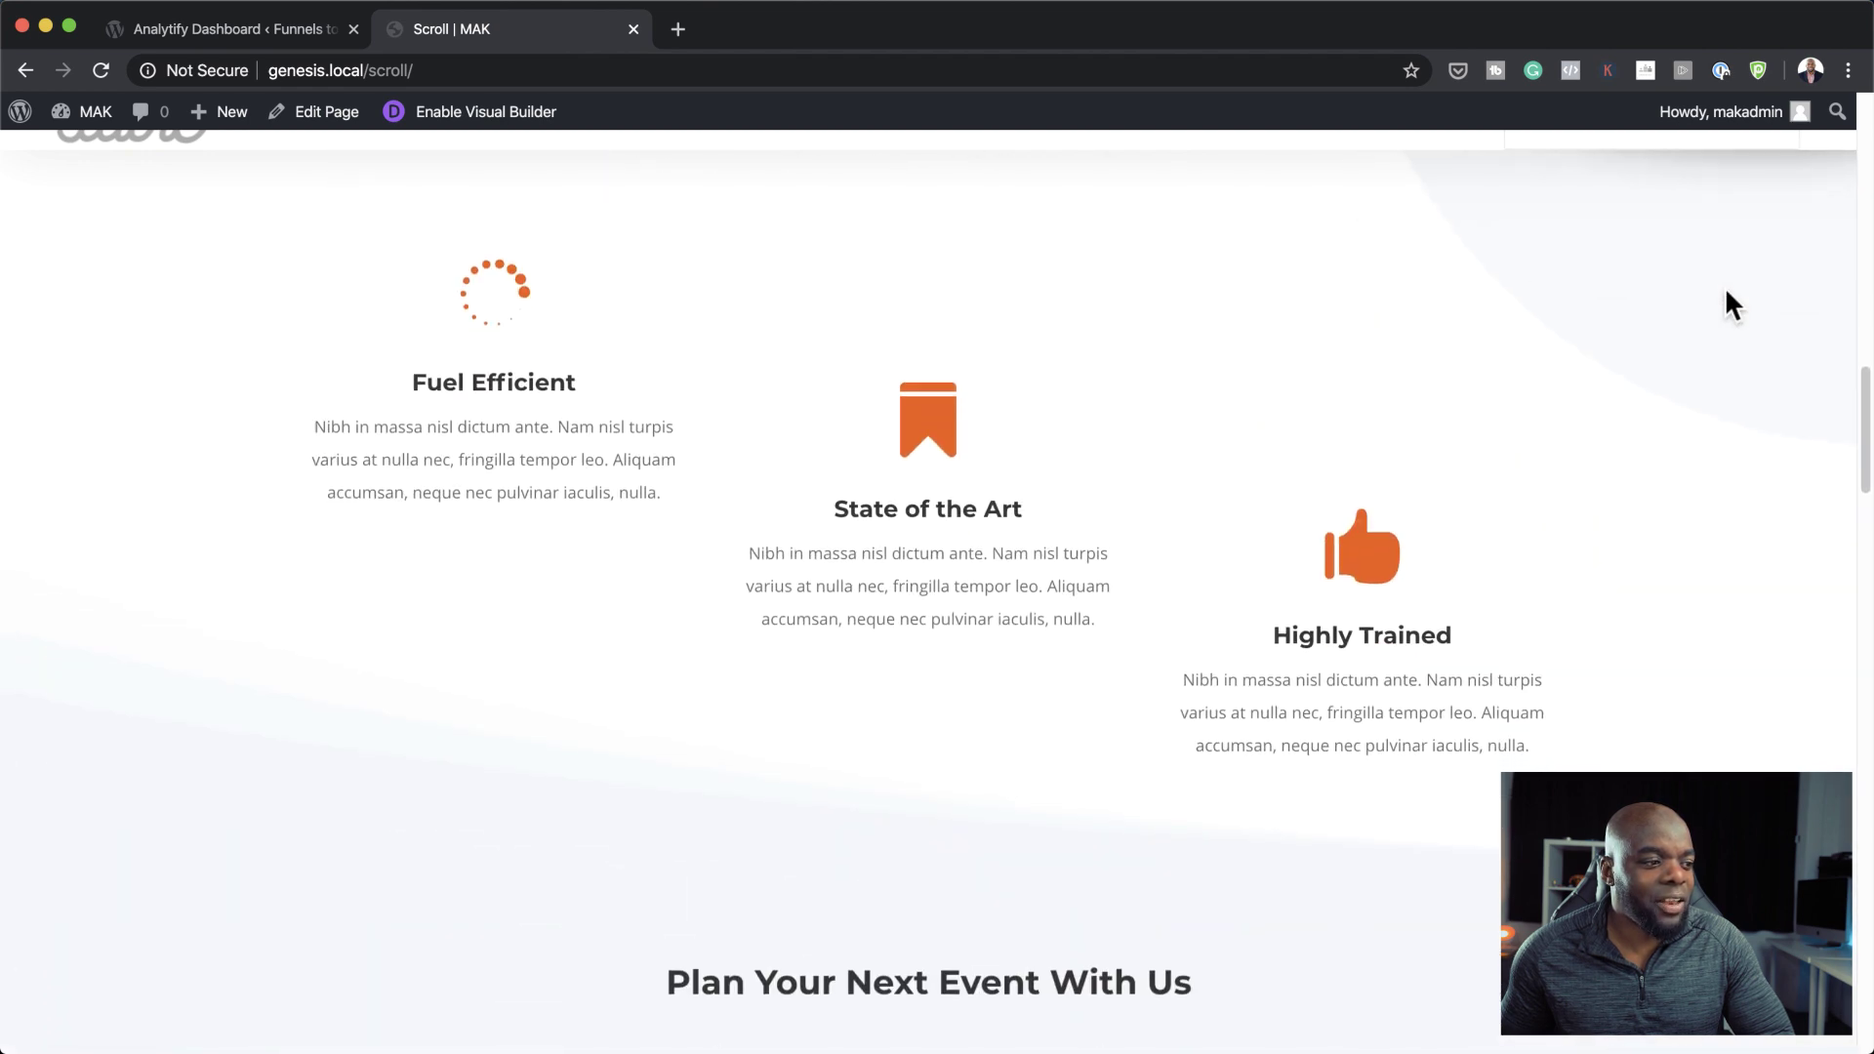
scroll(1725, 287, down, 4)
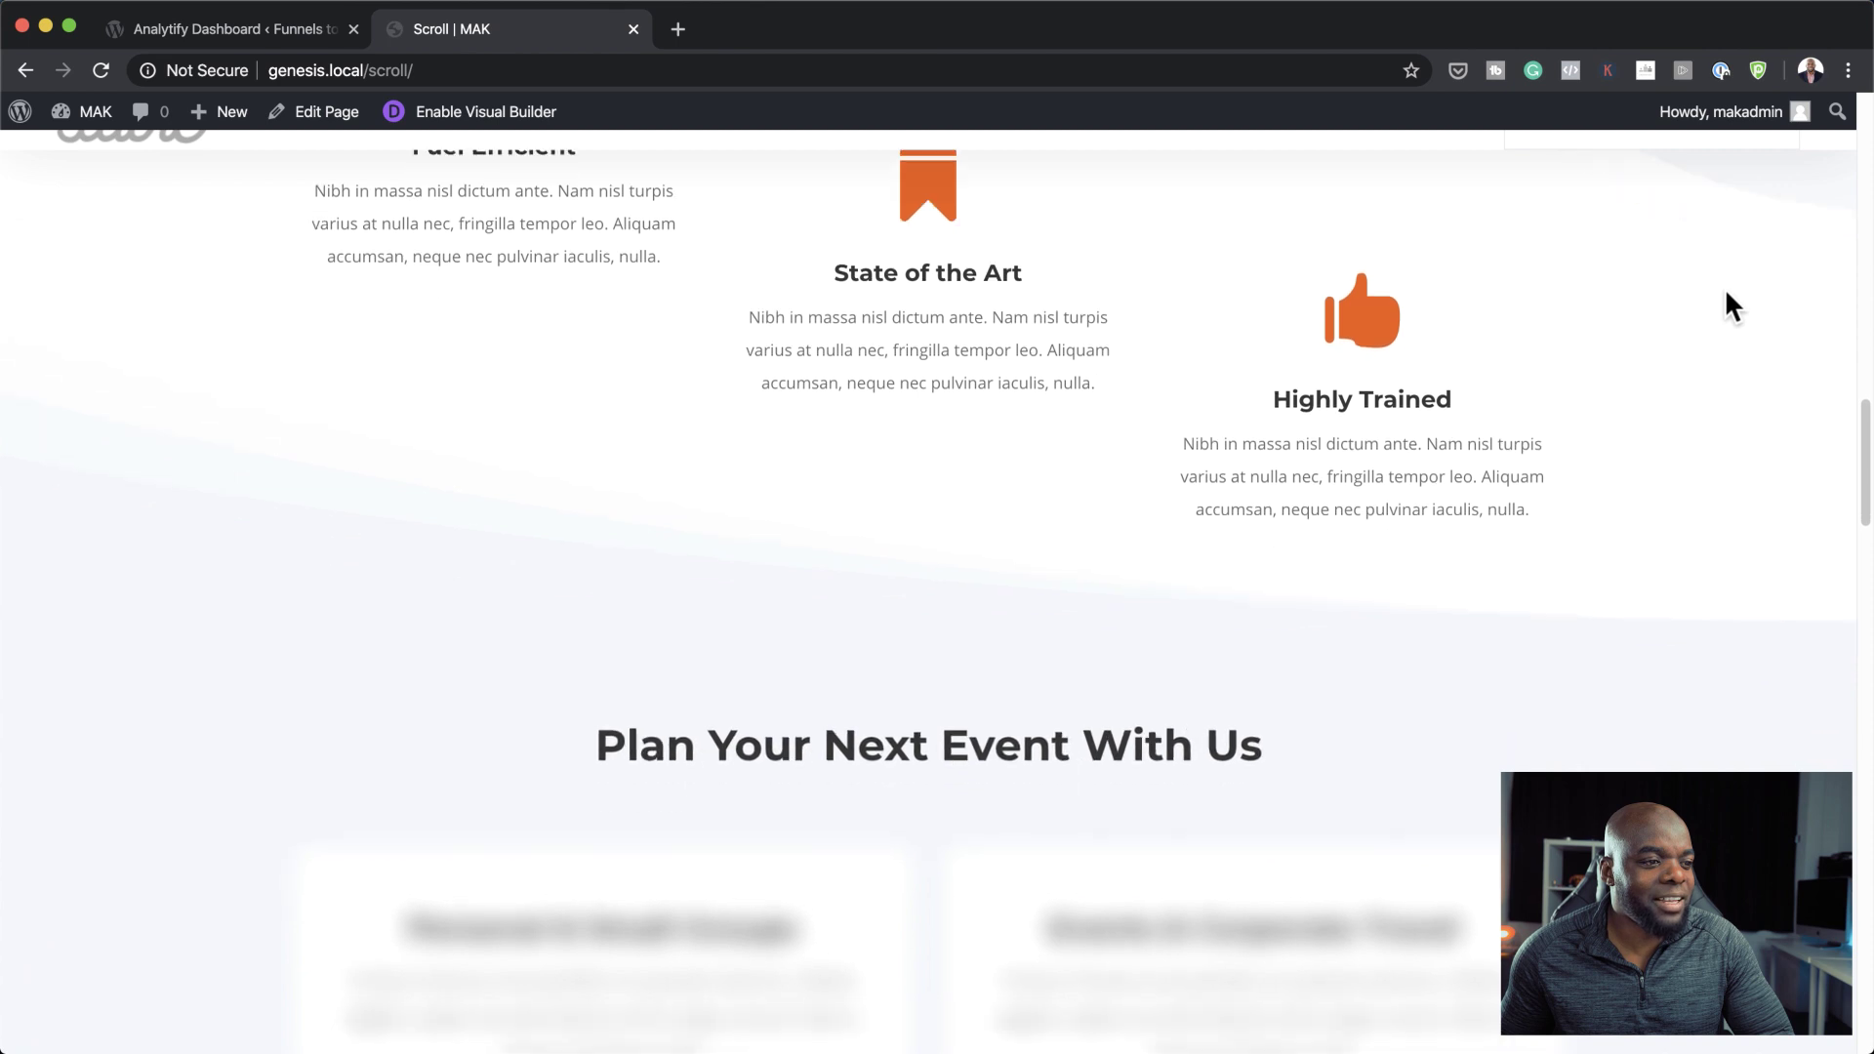
scroll(1725, 289, down, 6)
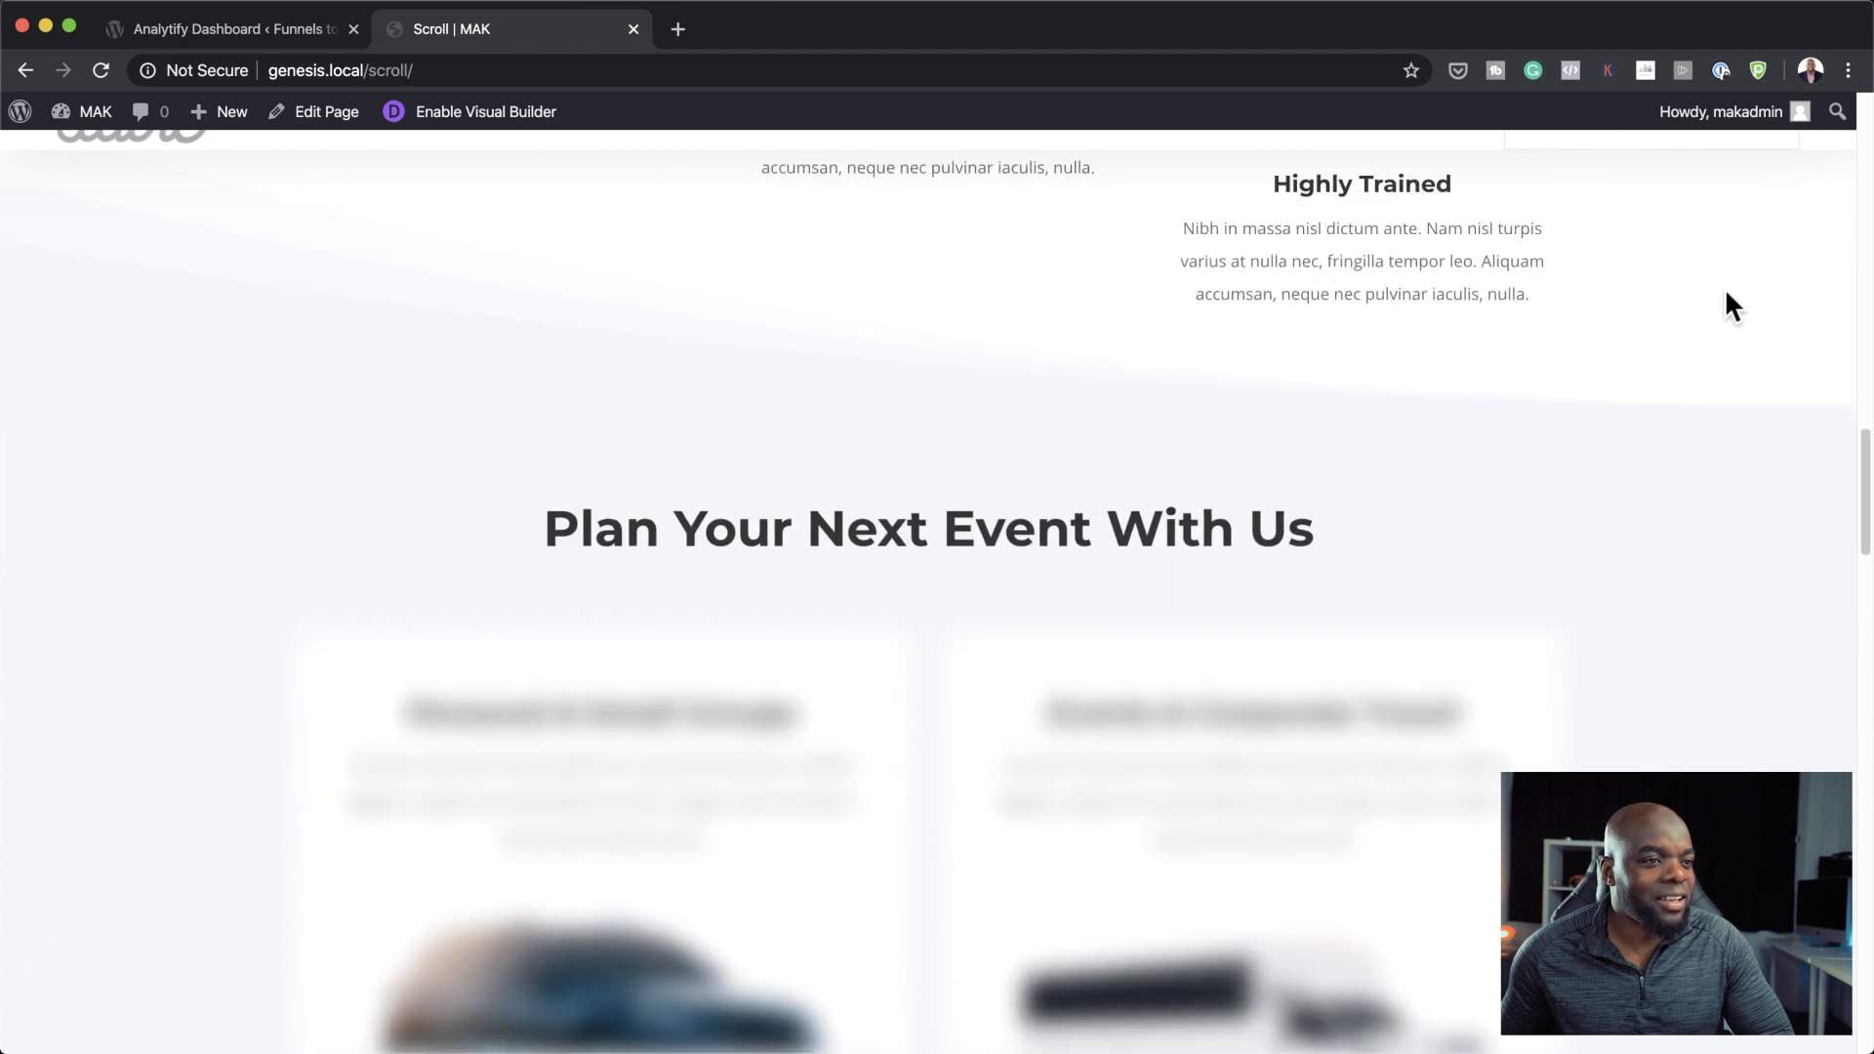
scroll(1725, 289, down, 4)
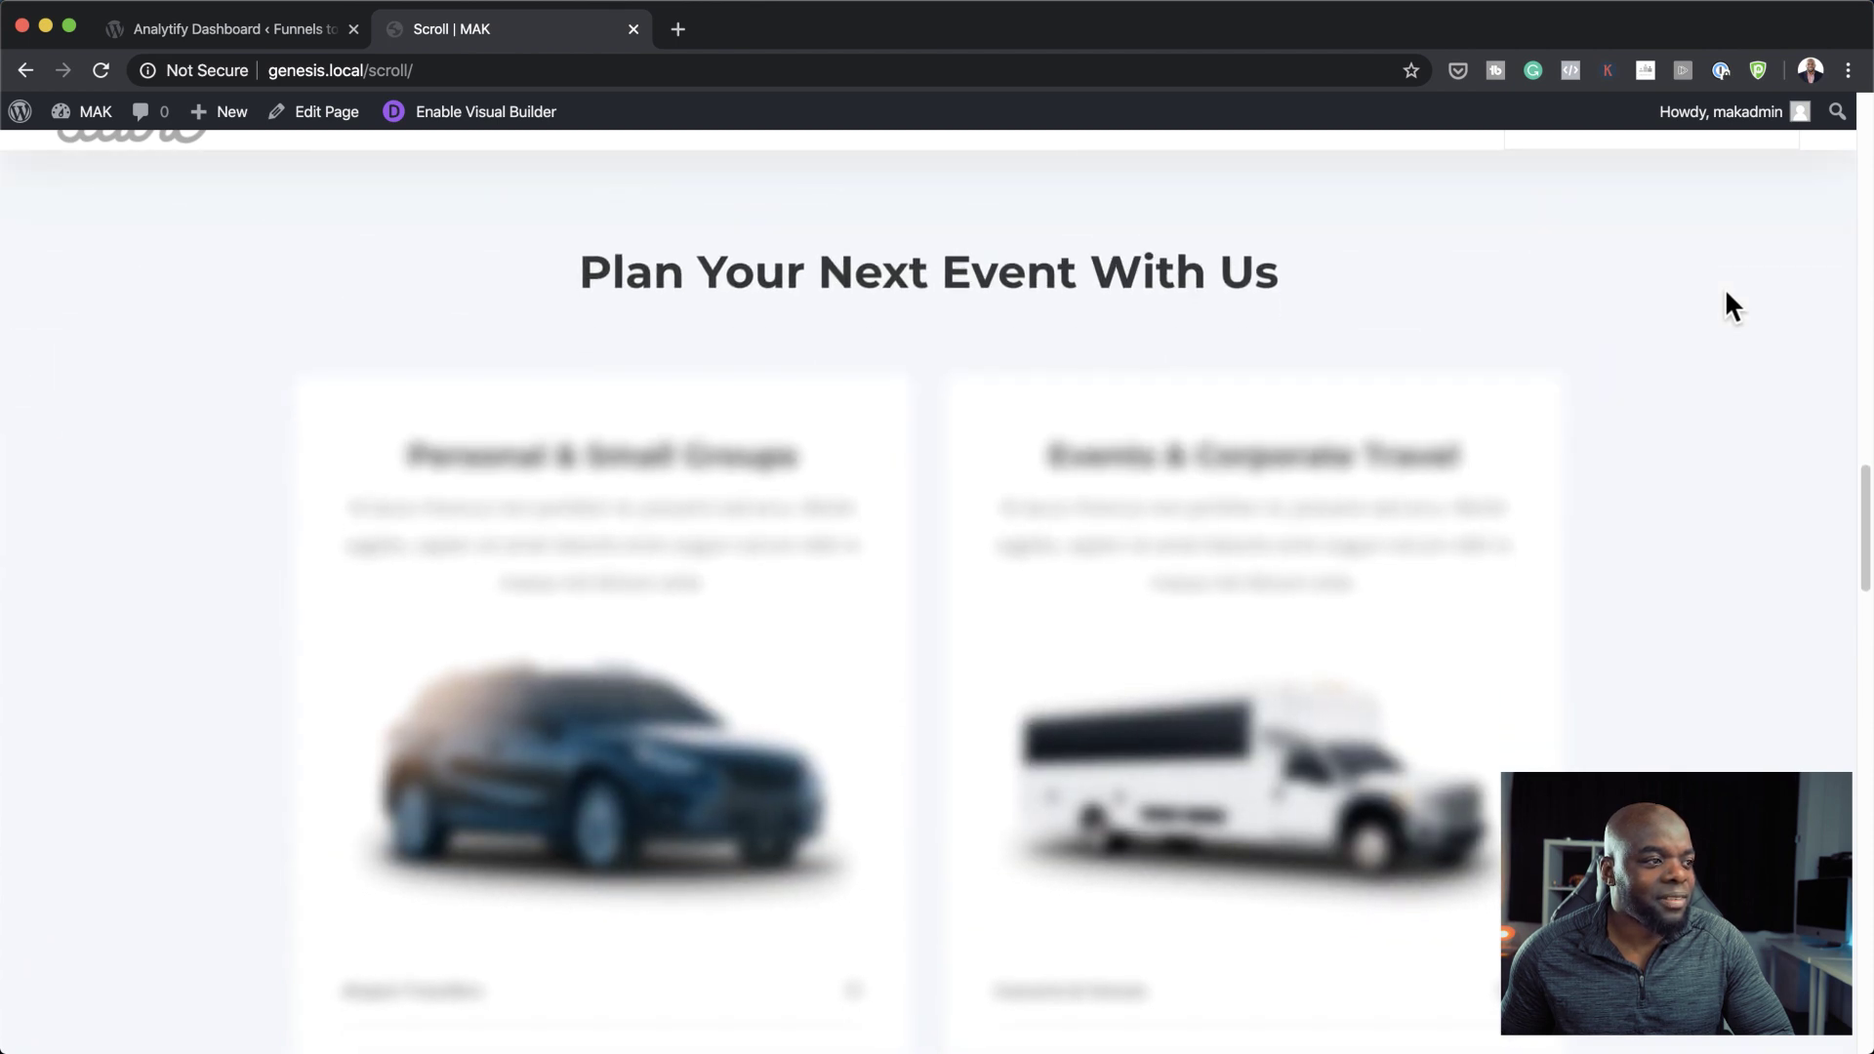
scroll(1725, 289, down, 6)
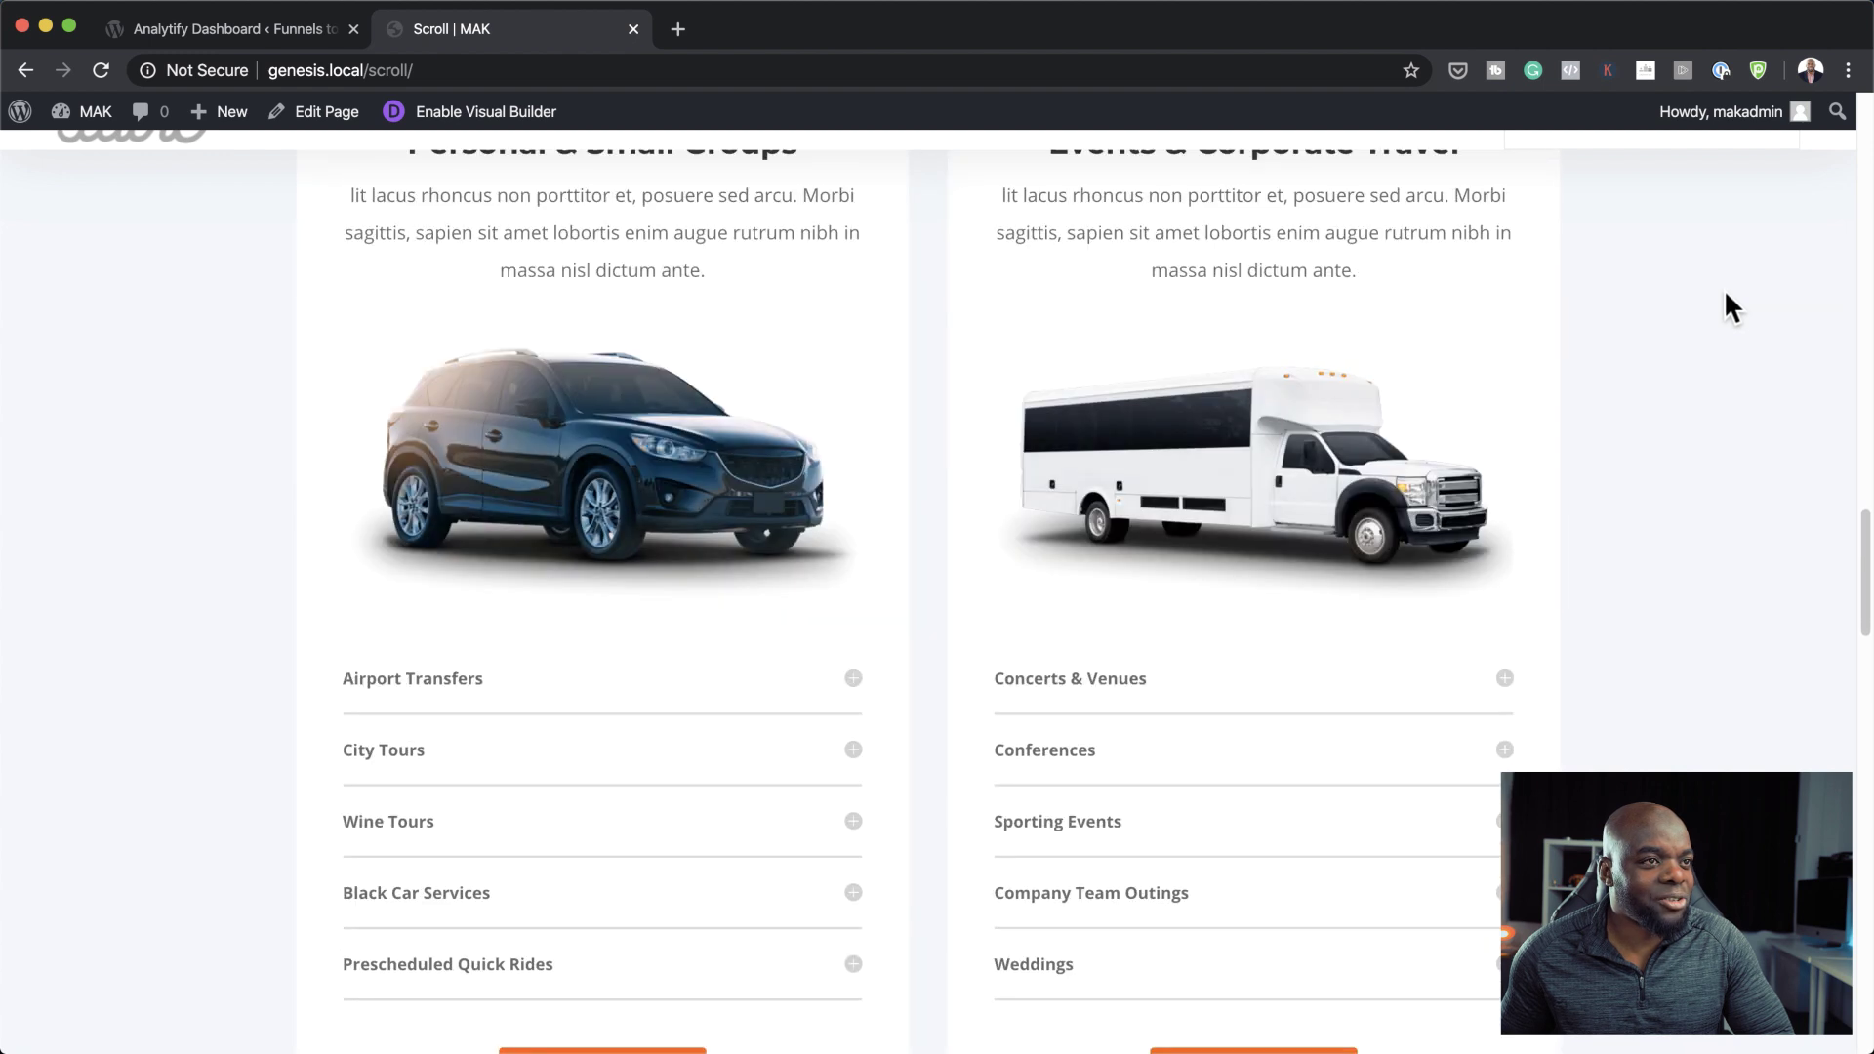
scroll(1726, 293, down, 10)
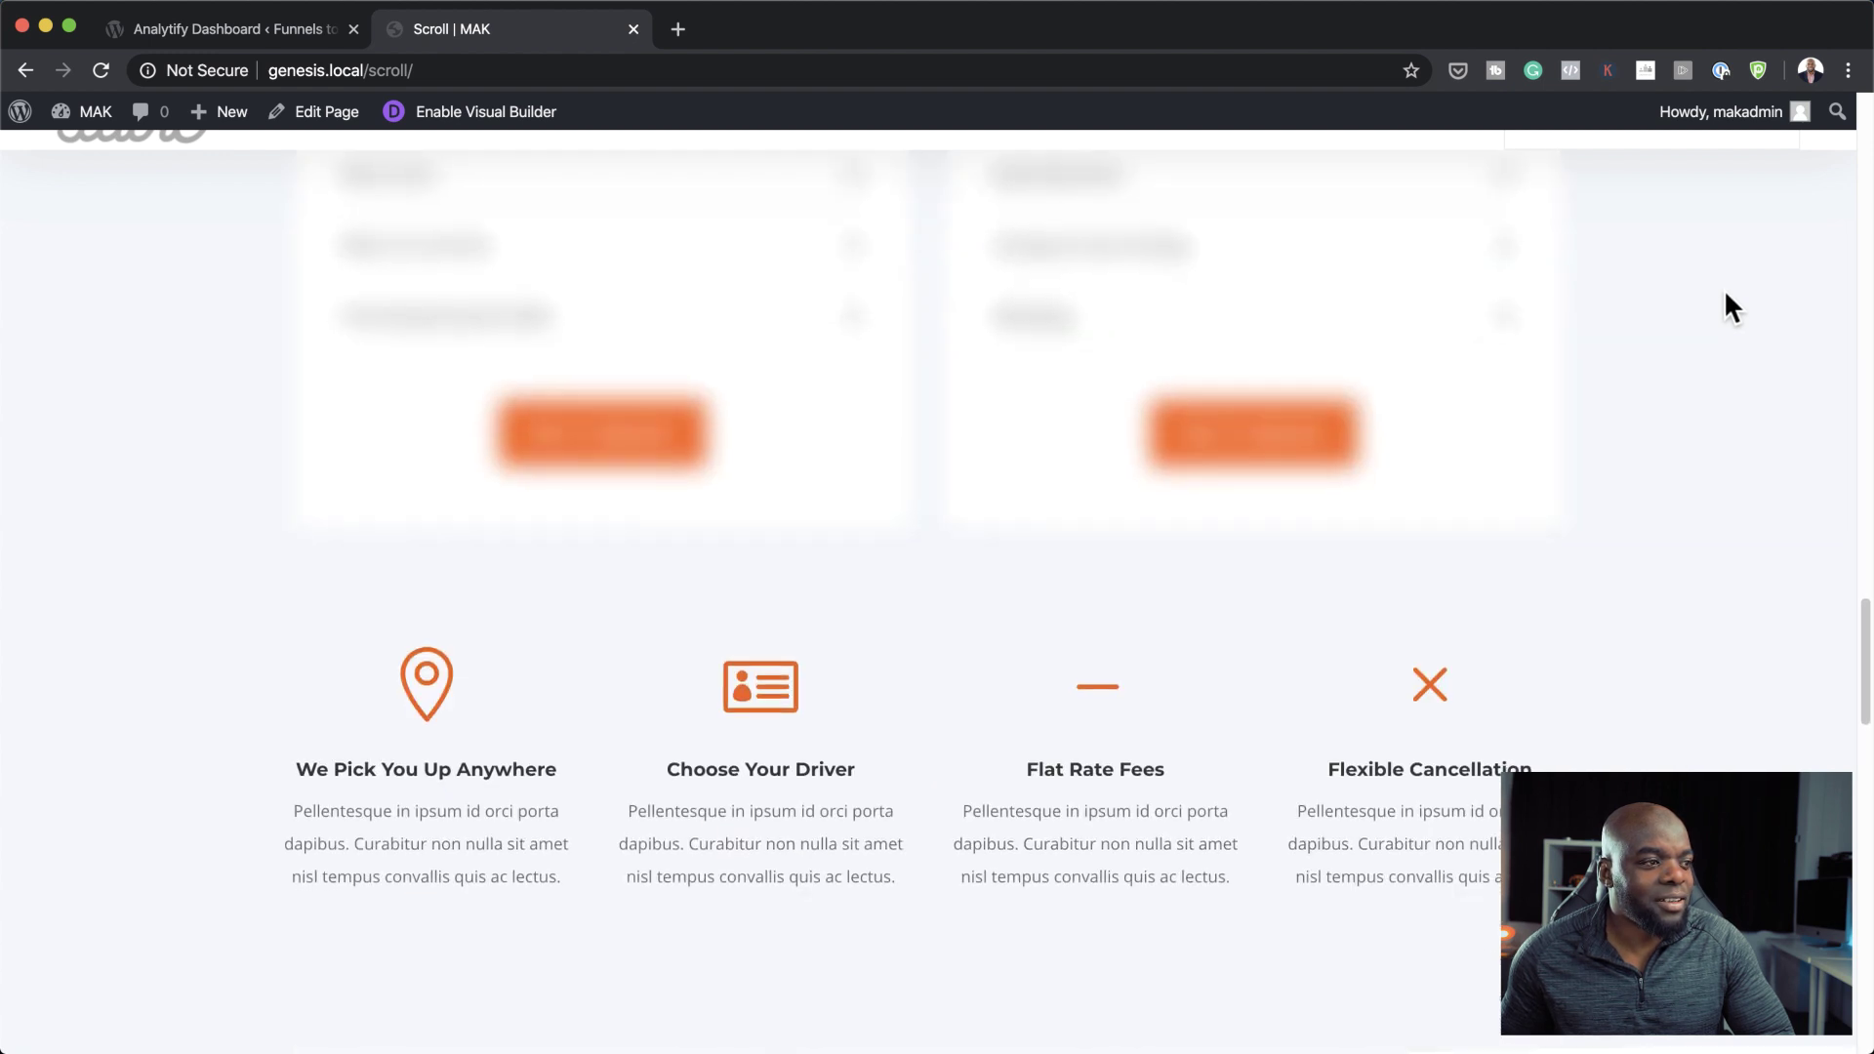
scroll(1726, 293, down, 8)
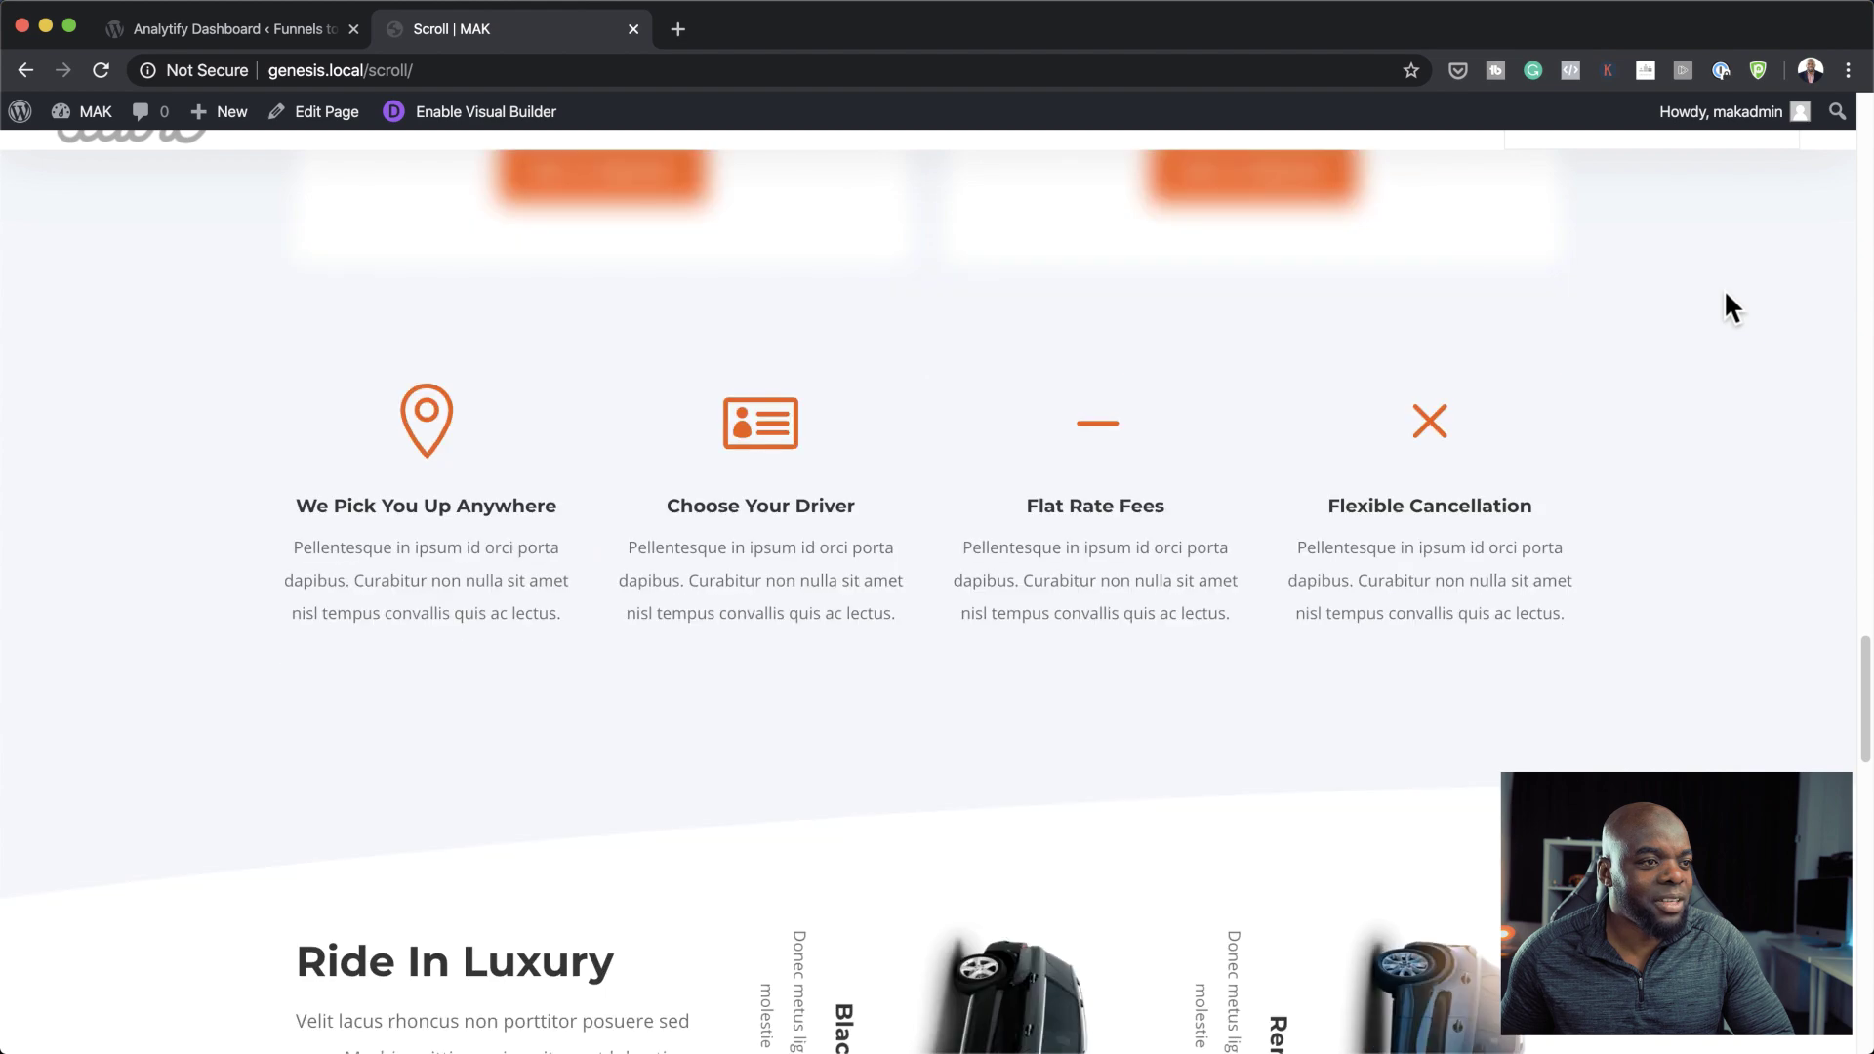
scroll(1726, 293, down, 7)
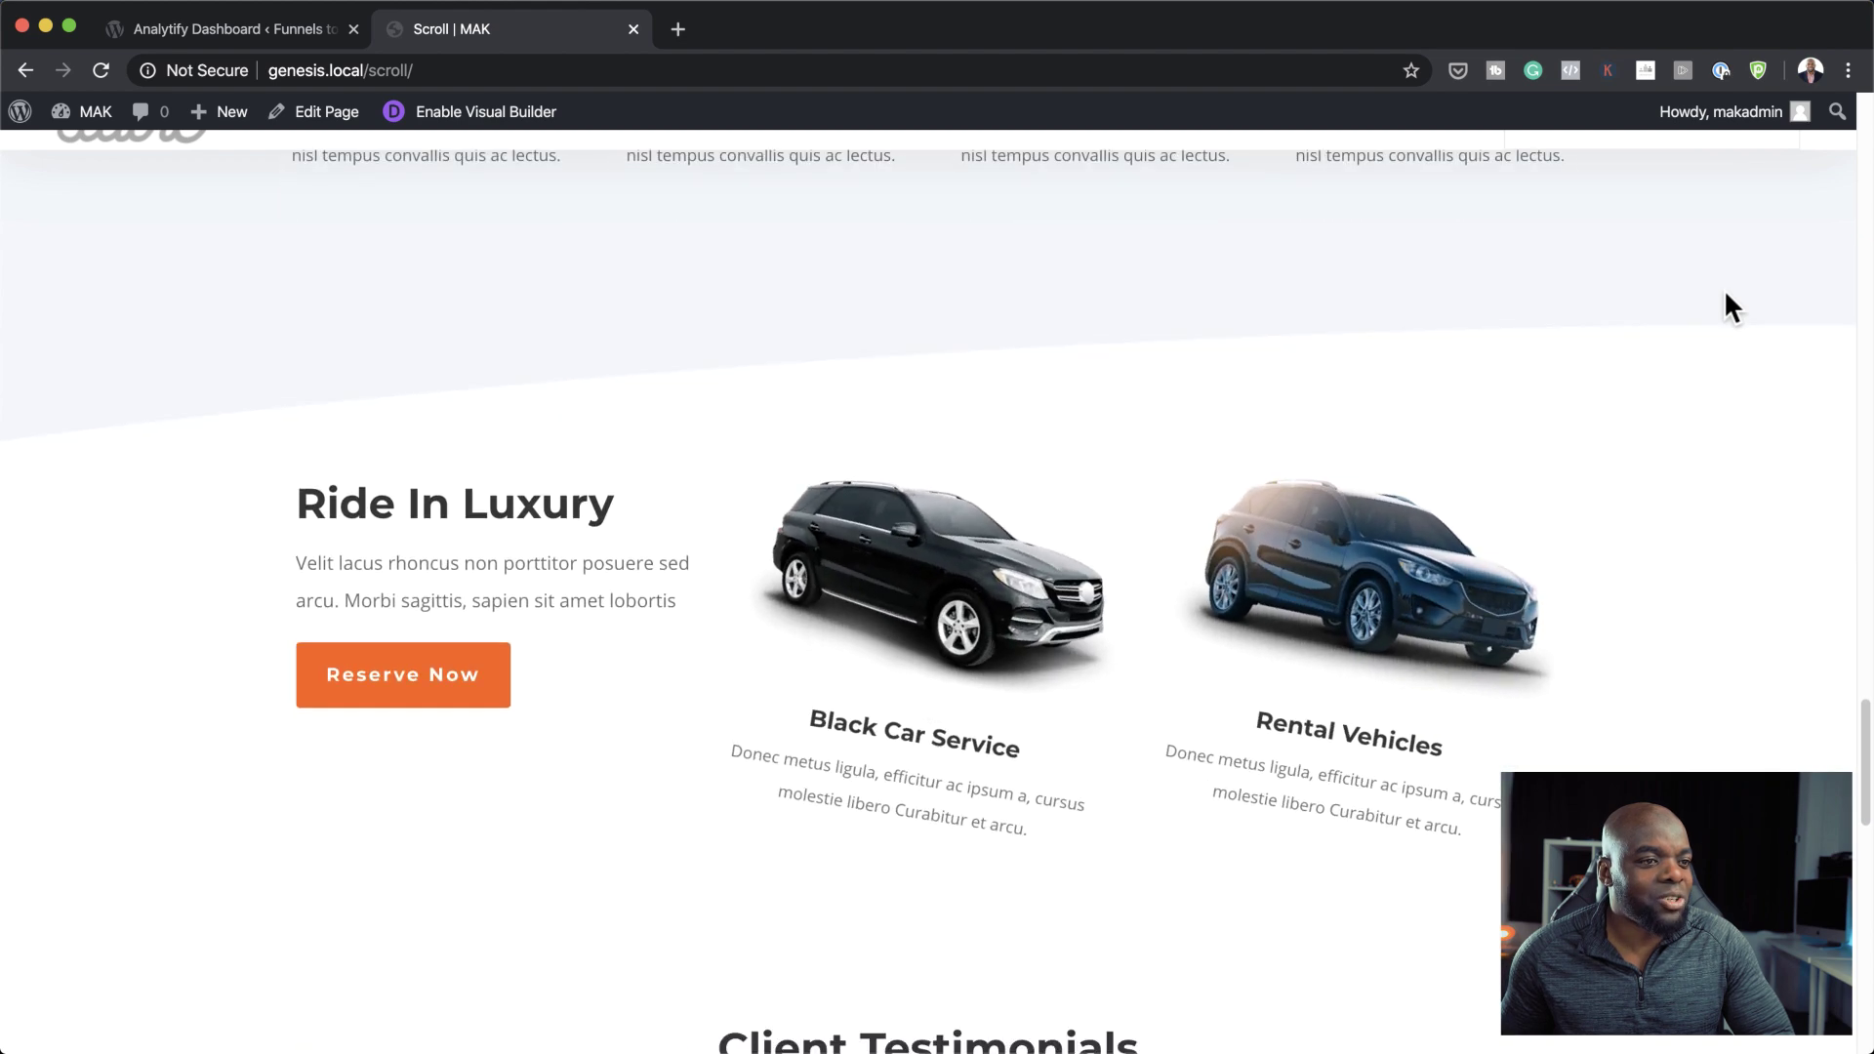
scroll(1724, 289, down, 9)
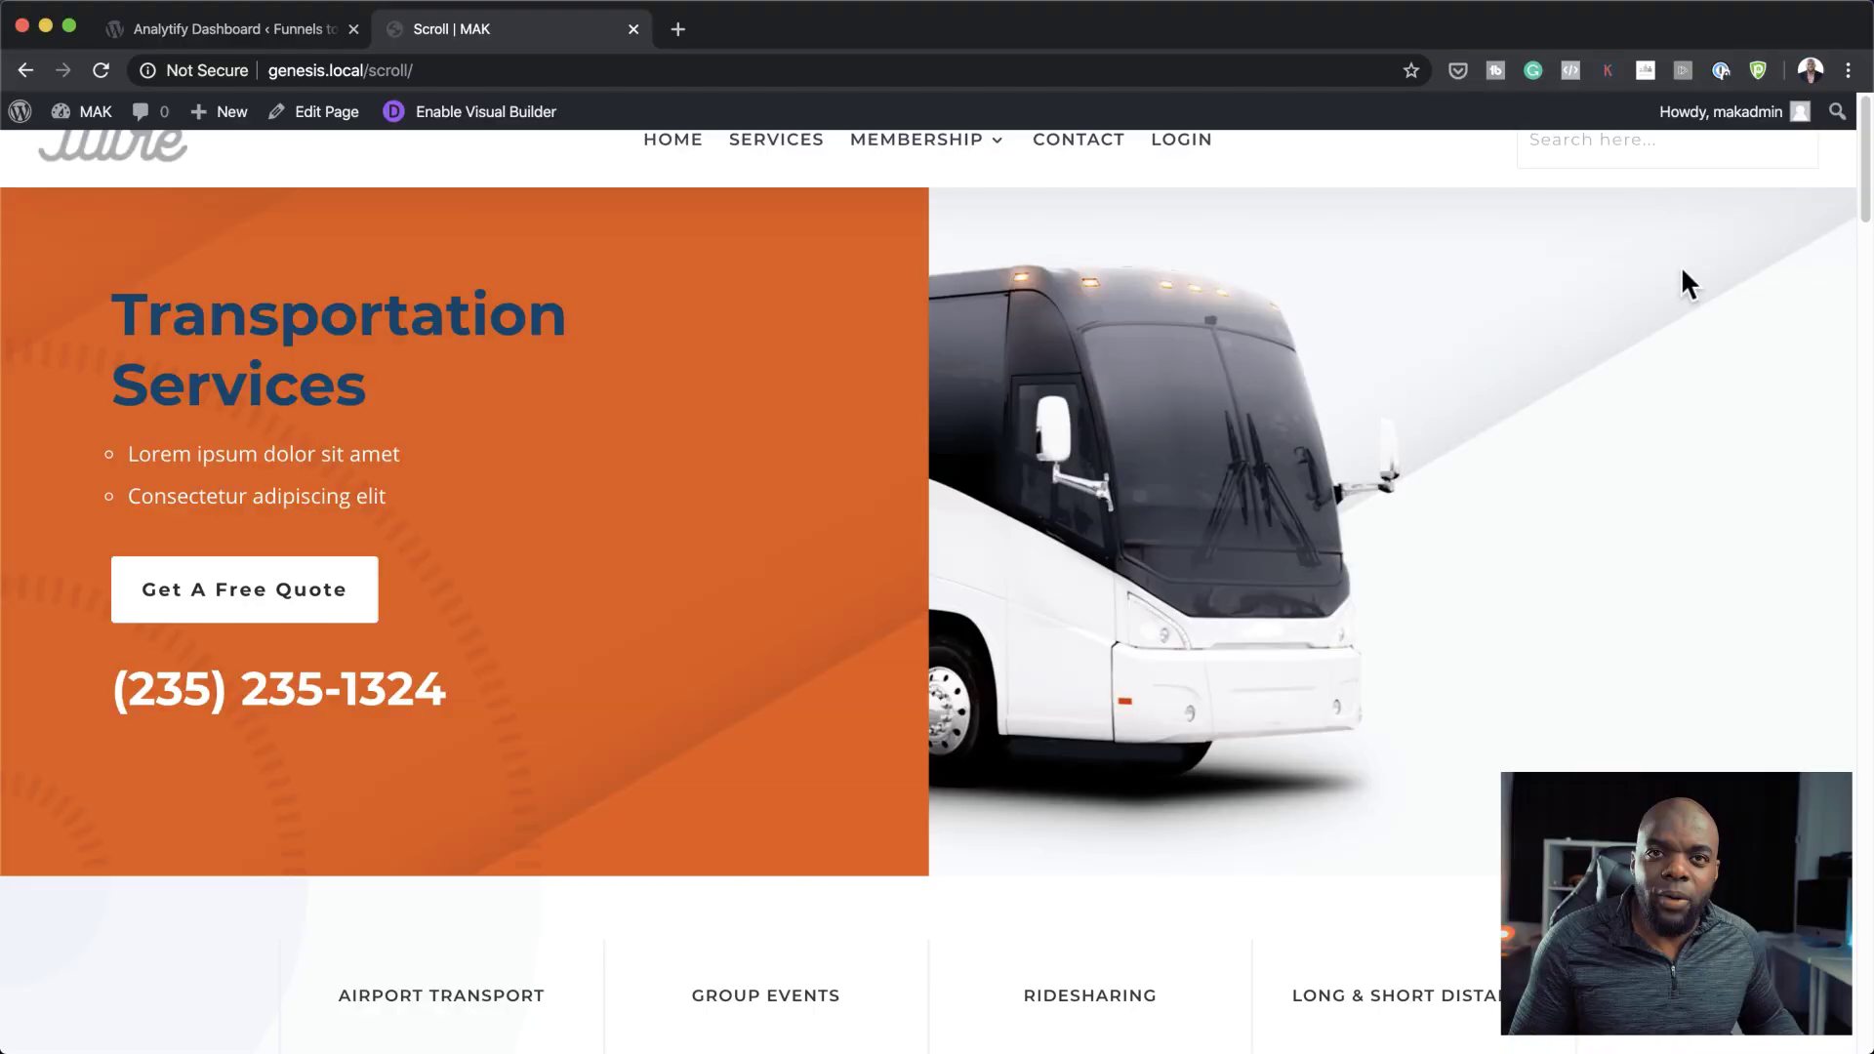
scroll(1592, 400, down, 8)
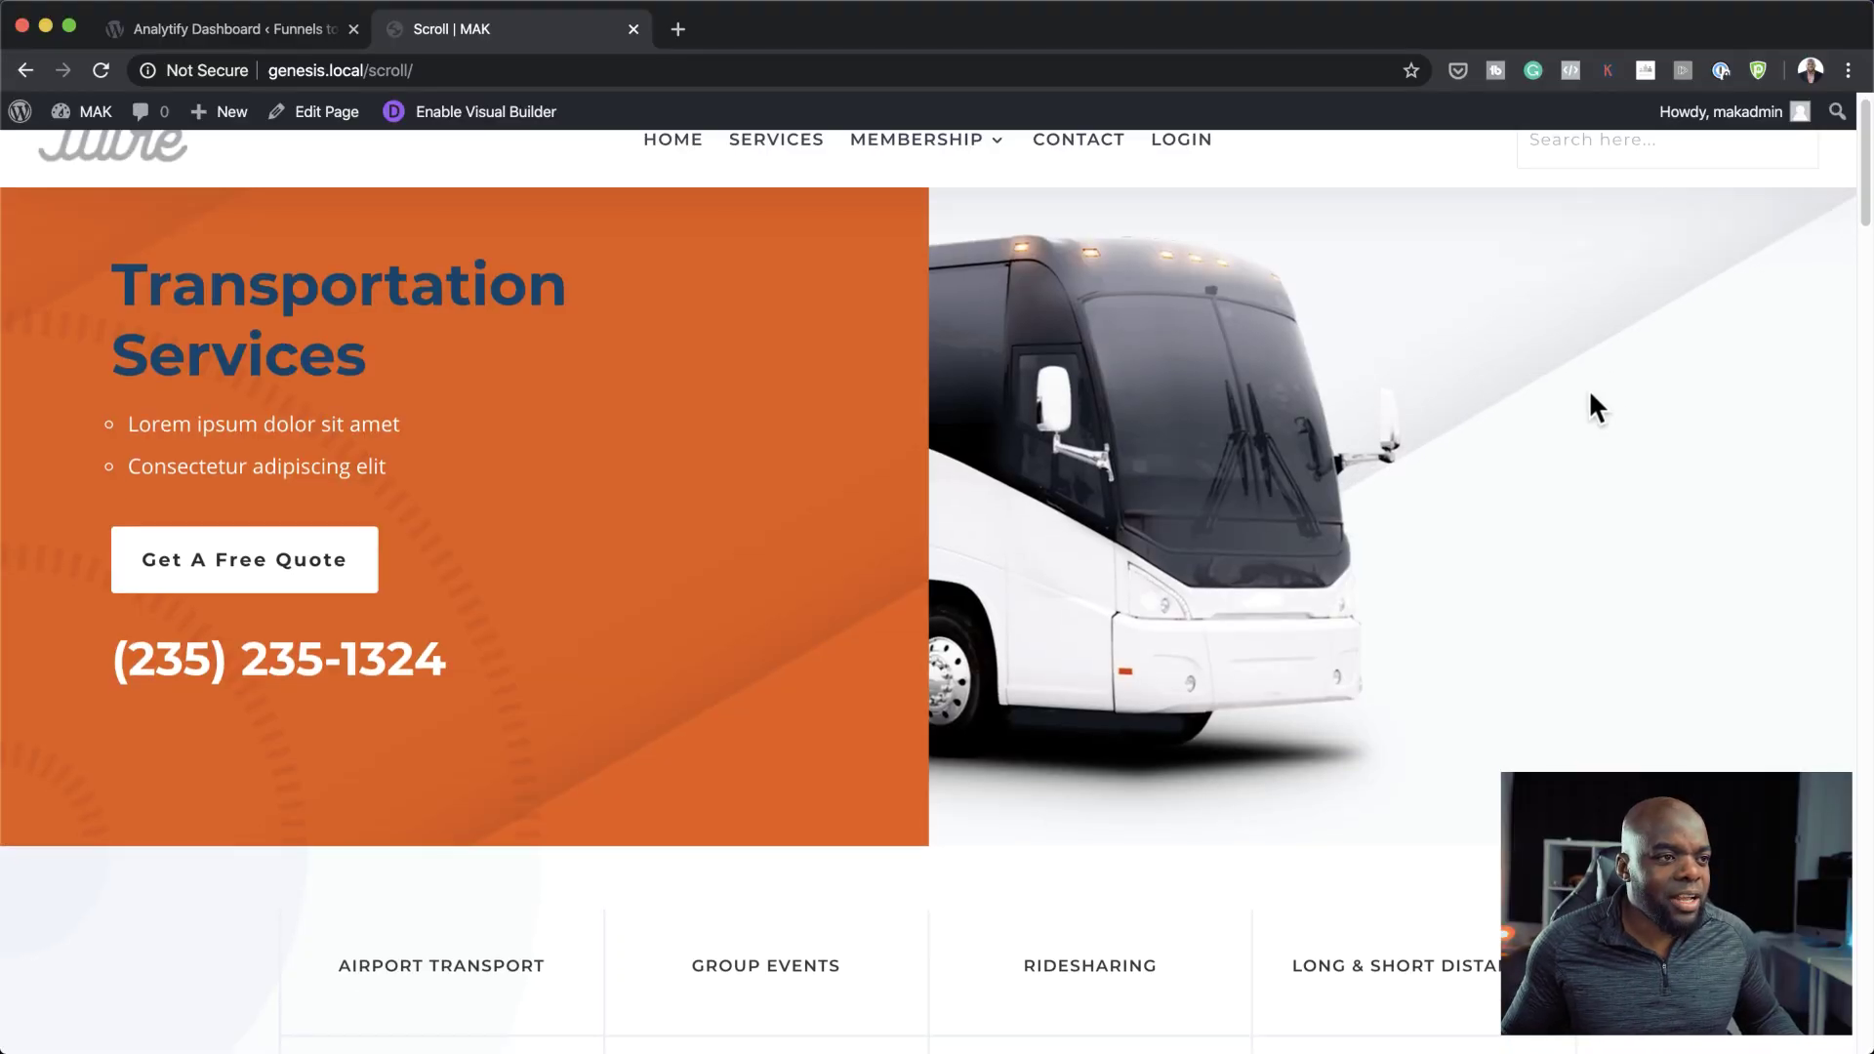
scroll(1593, 402, down, 5)
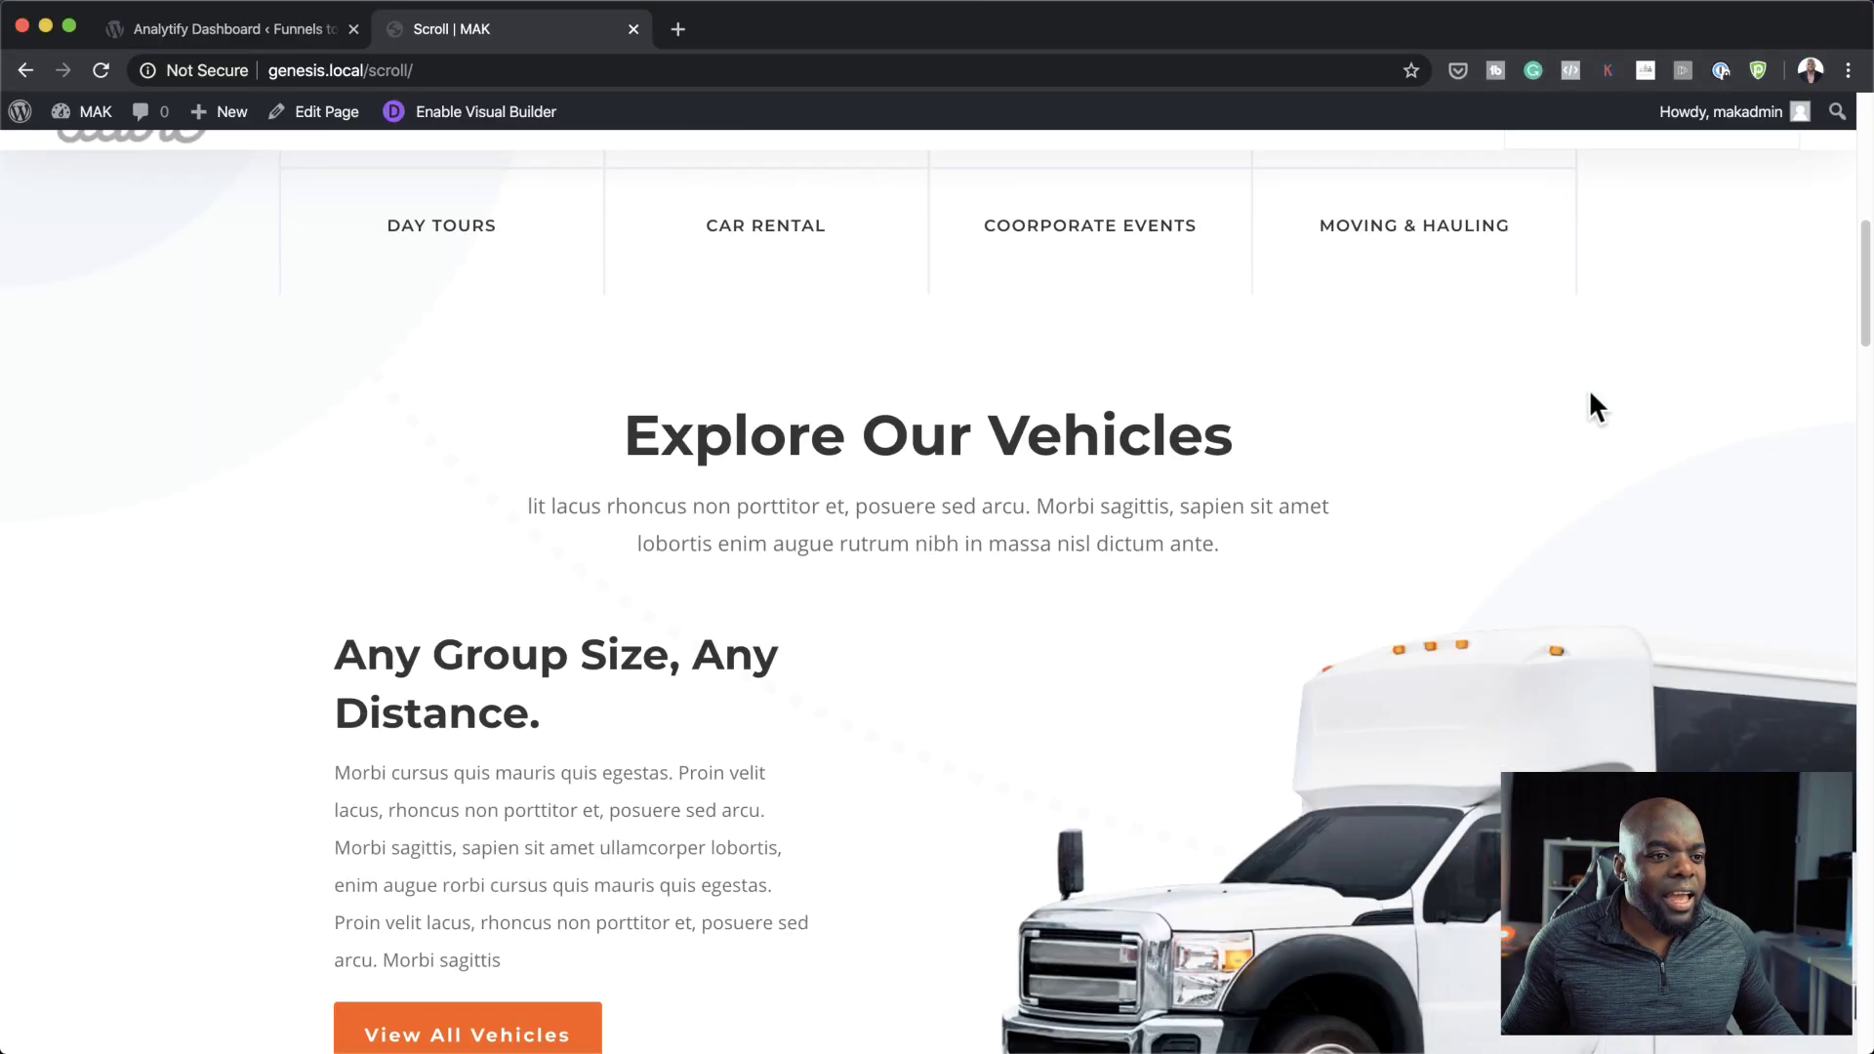
scroll(1590, 393, down, 7)
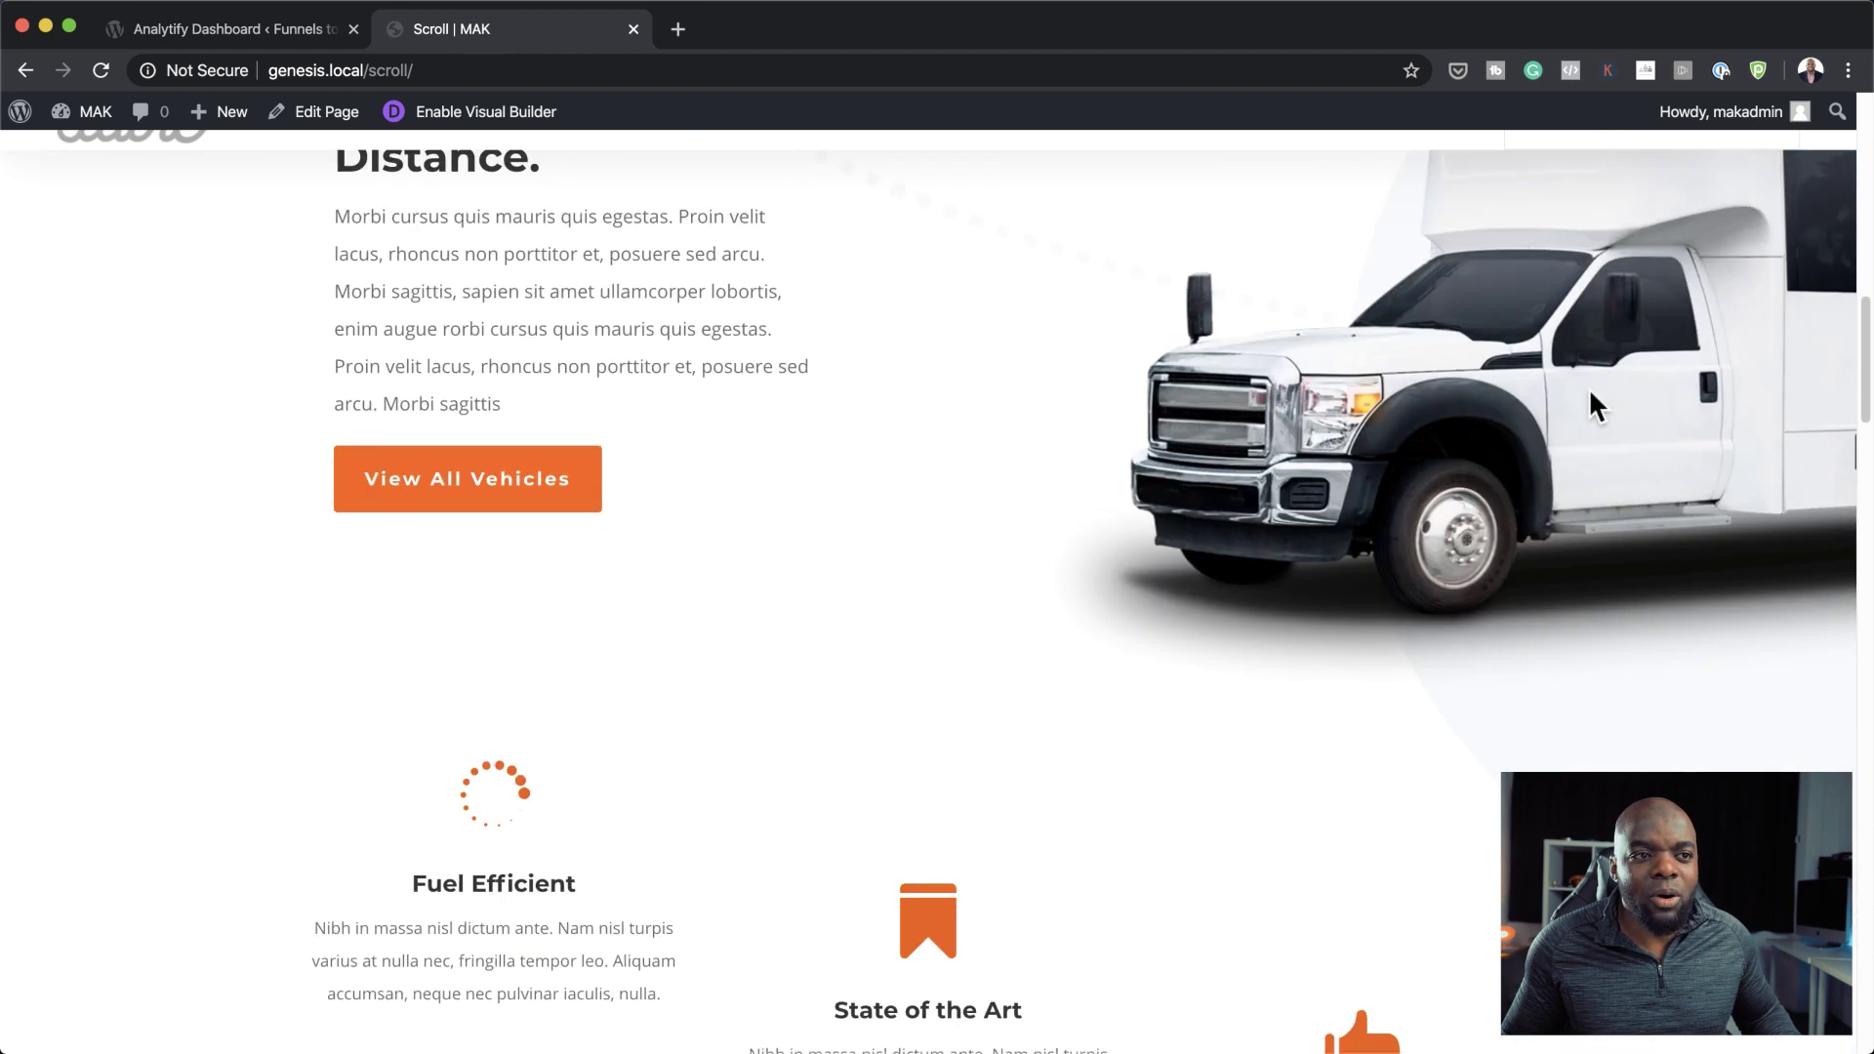